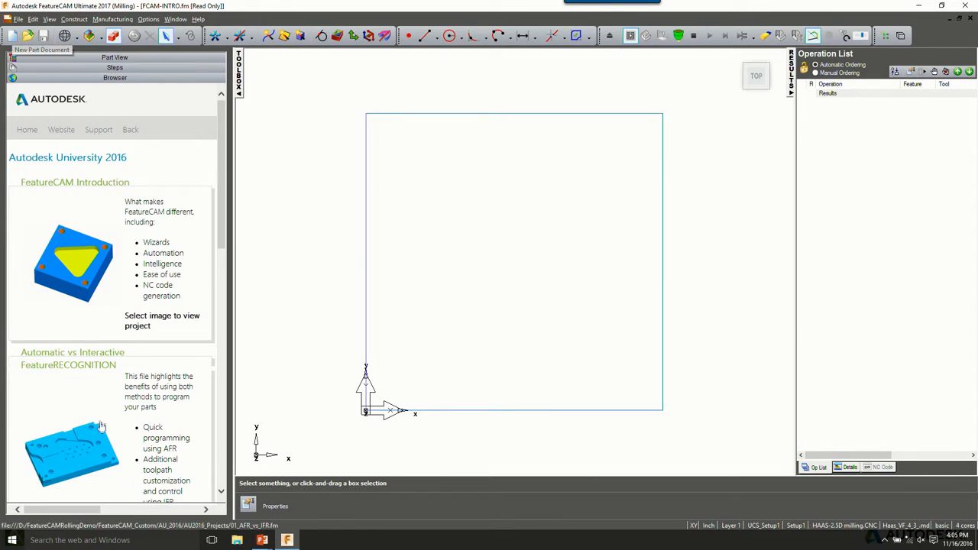
# Create a new milling setup part document in inches with the initial stock wizard.
pyautogui.click(115, 67)
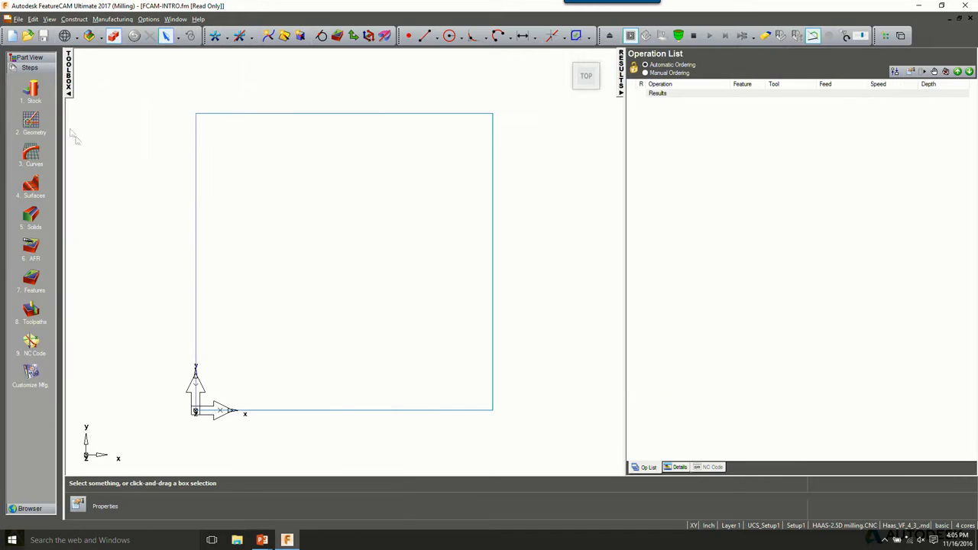
pyautogui.click(12, 35)
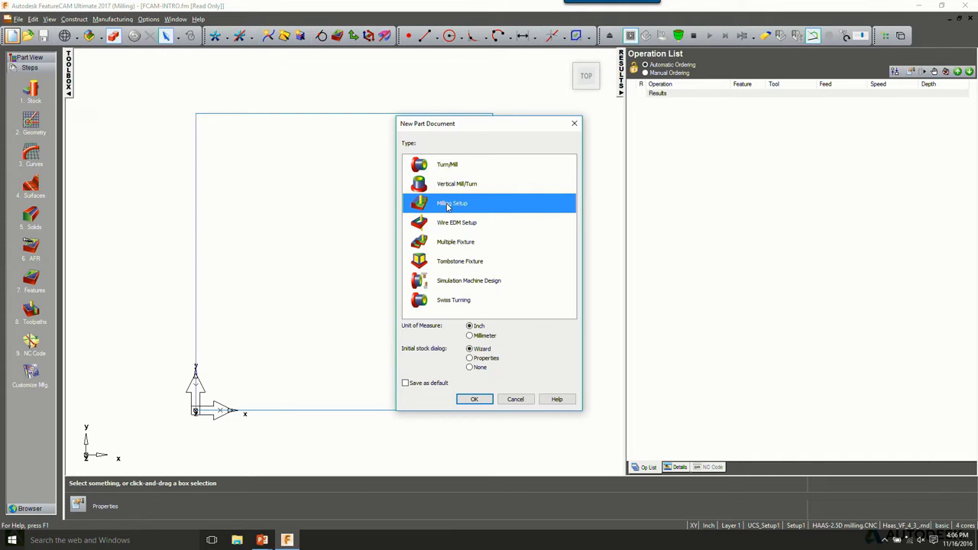
pyautogui.click(474, 400)
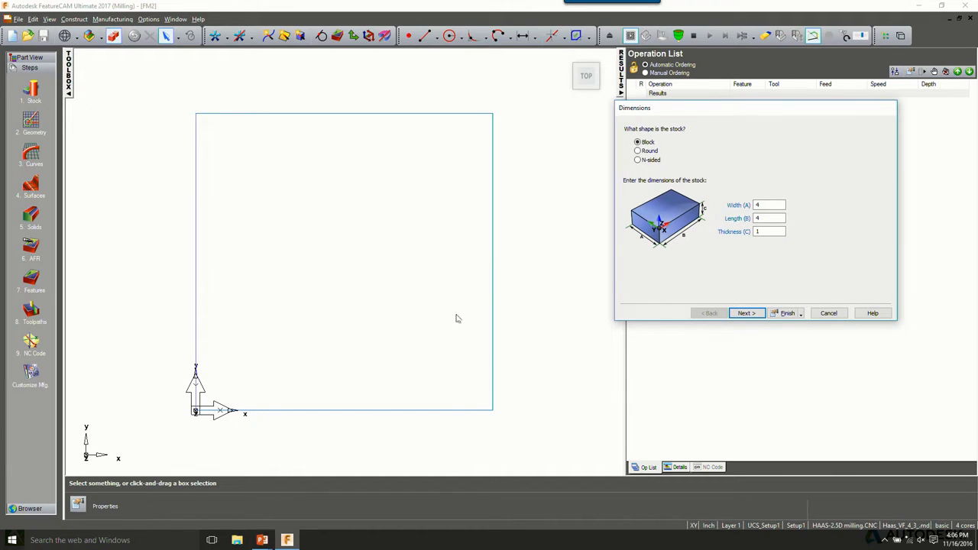
# Define the stock as a 4 x 4 x 1 inch aluminum block without multi-axis positioning.
pyautogui.moveTo(685, 112); pyautogui.dragTo(624, 121)
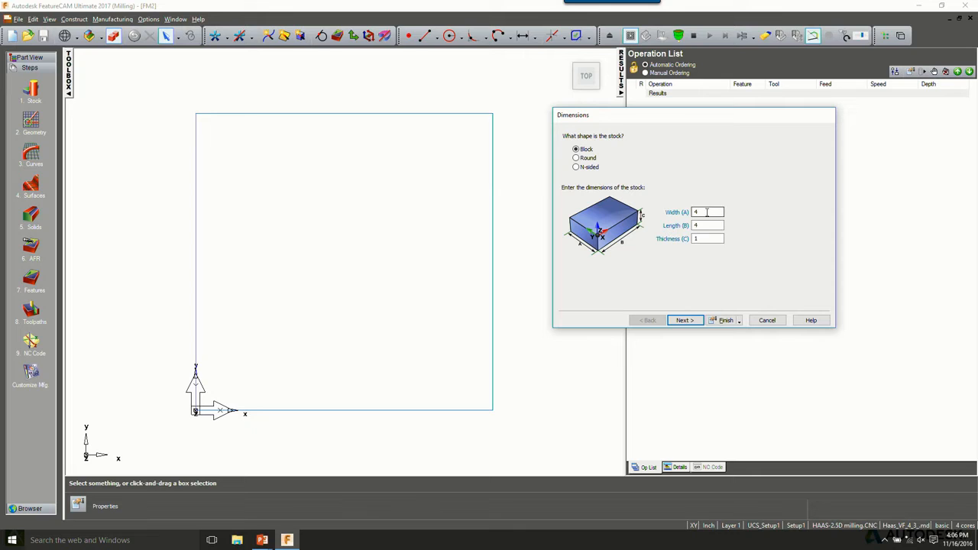
pyautogui.click(696, 238)
pyautogui.click(685, 320)
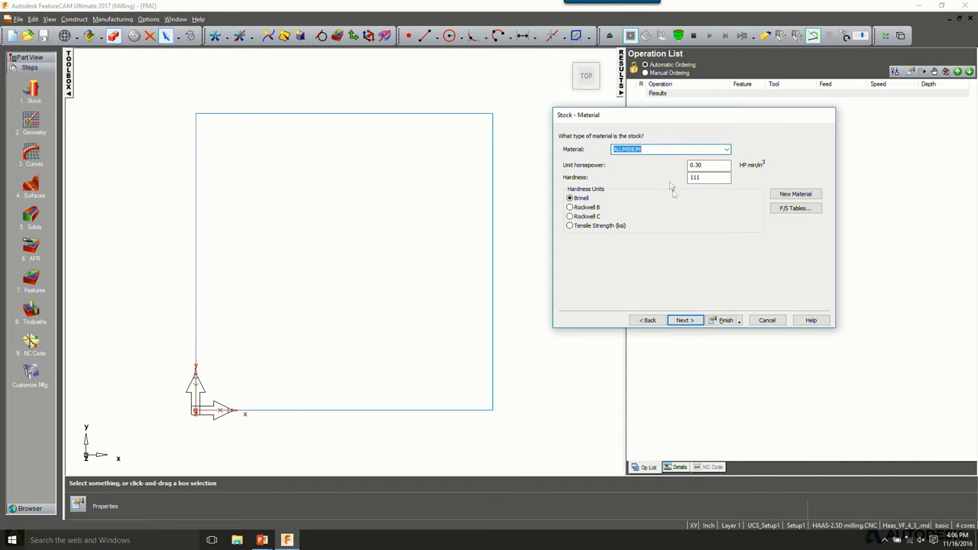
pyautogui.click(691, 320)
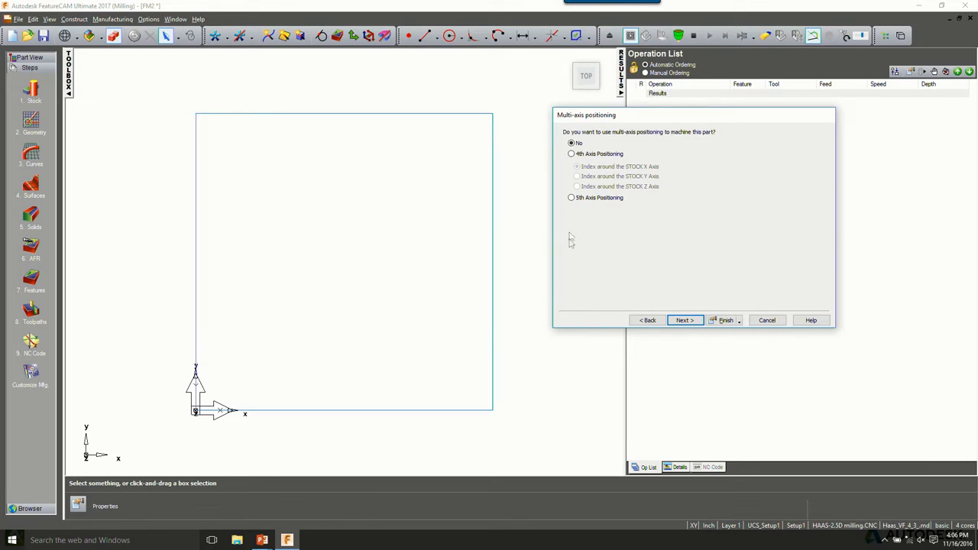
pyautogui.click(684, 322)
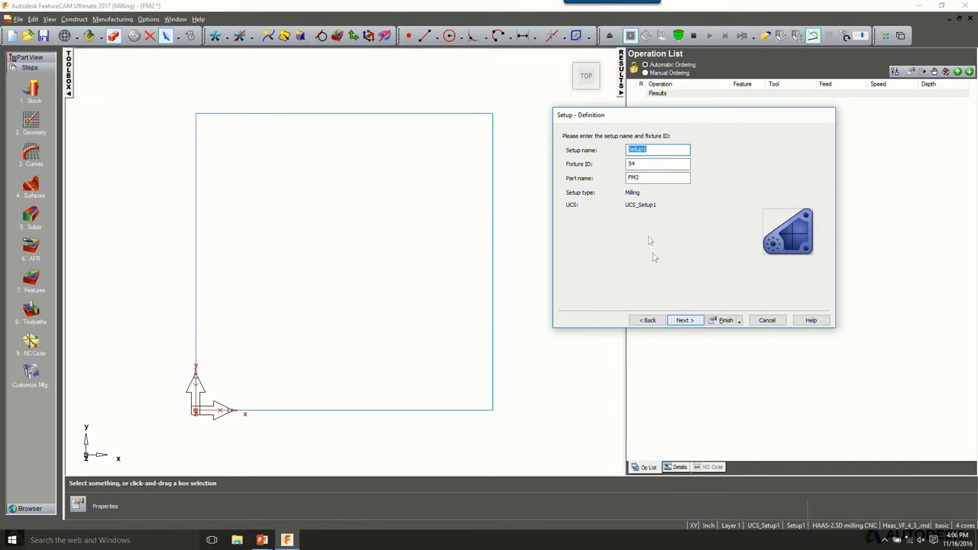
# Define Setup1 with fixture ID 54 and its part program zero aligned to the top stock face, accepting the stock properties.
pyautogui.click(634, 162)
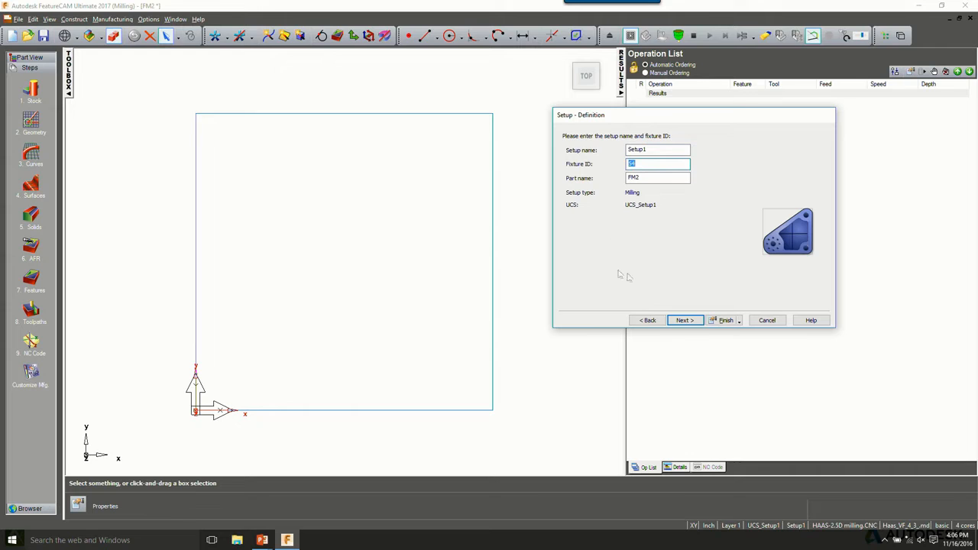
pyautogui.click(684, 322)
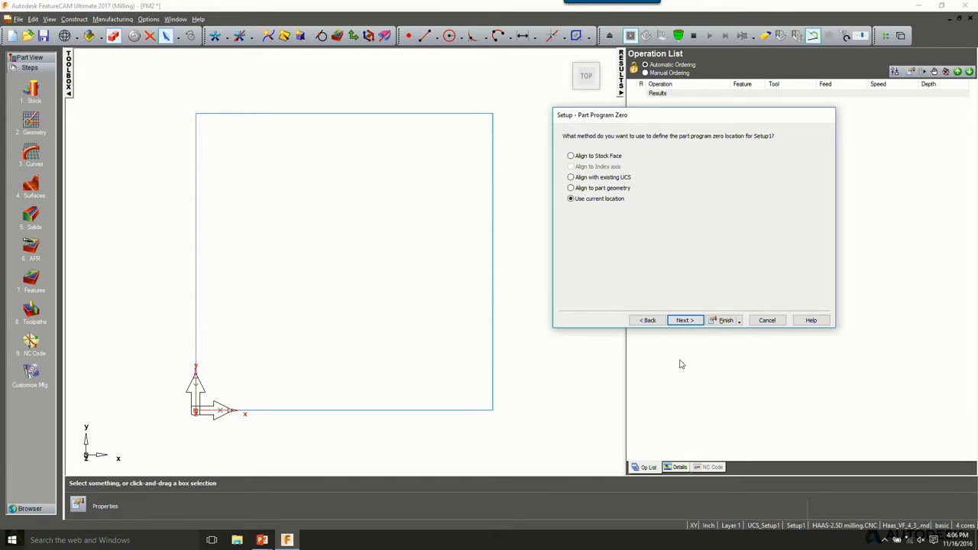
pyautogui.click(587, 156)
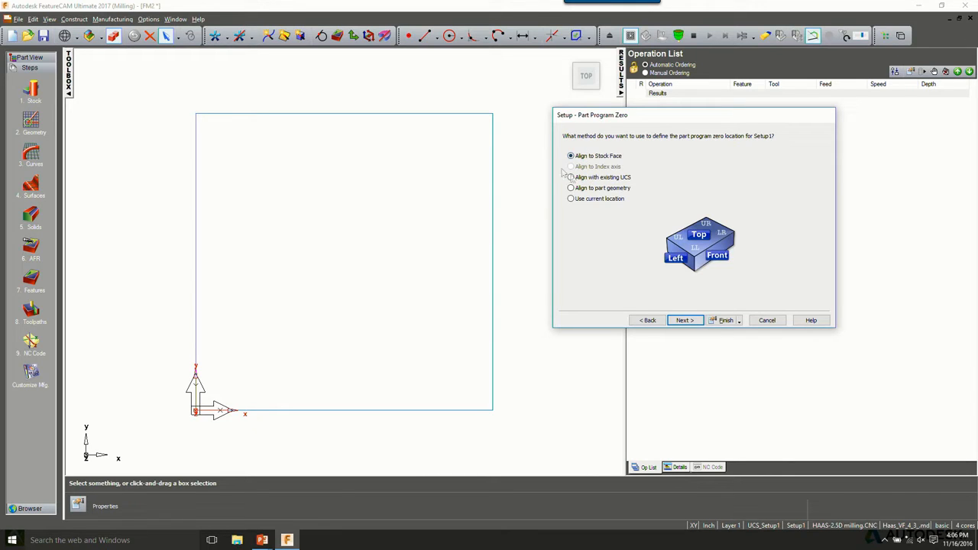
pyautogui.click(684, 320)
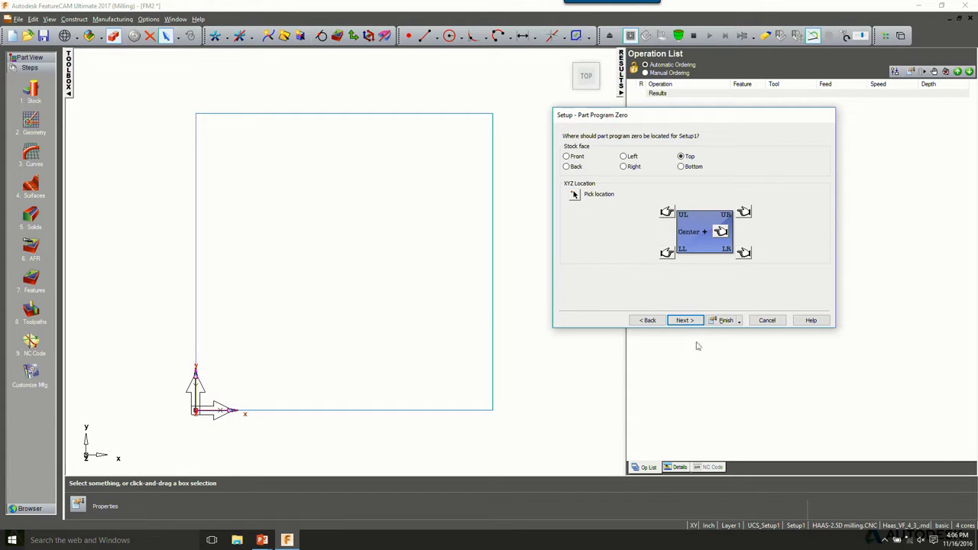
pyautogui.click(685, 320)
pyautogui.click(684, 320)
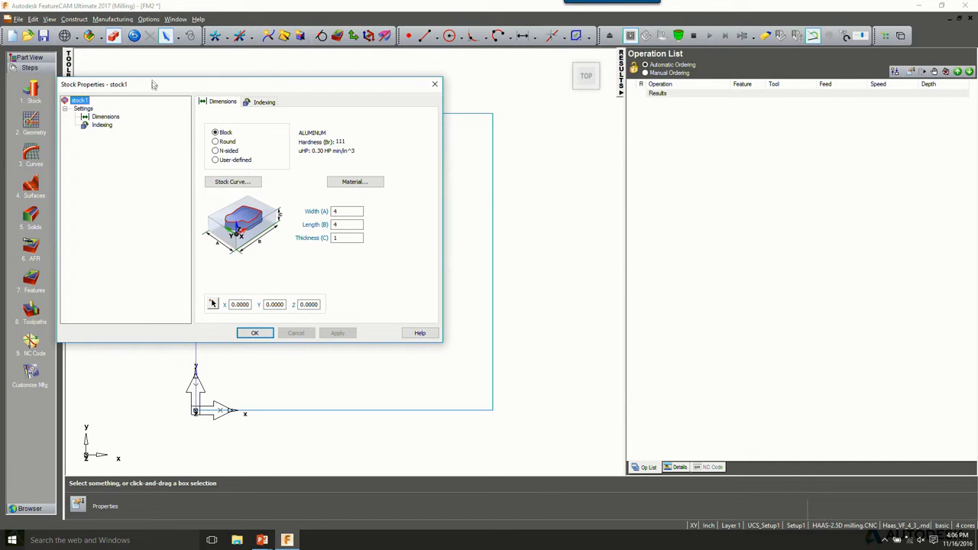
pyautogui.moveTo(156, 85); pyautogui.dragTo(301, 103)
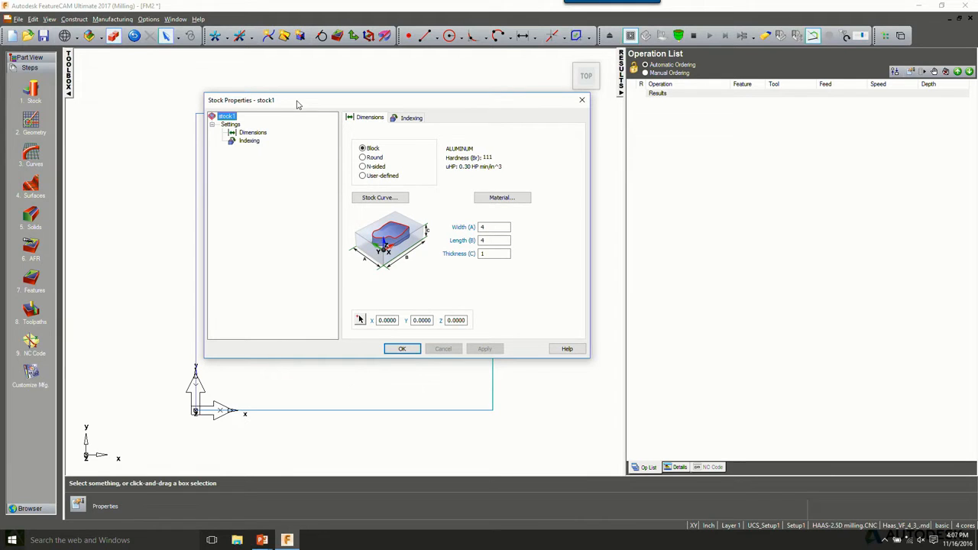
pyautogui.click(402, 349)
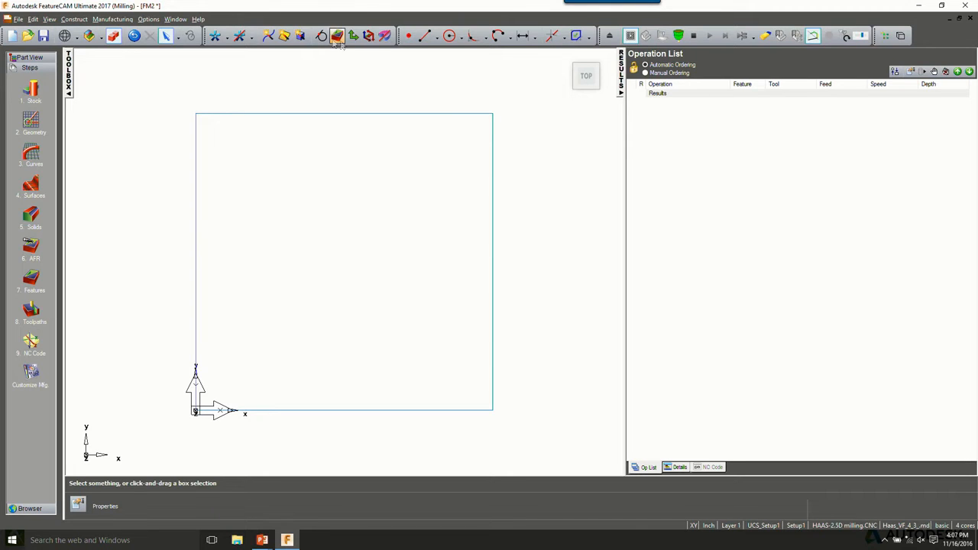
# Enable snapping to grid points for geometry creation.
pyautogui.click(322, 36)
pyautogui.click(264, 144)
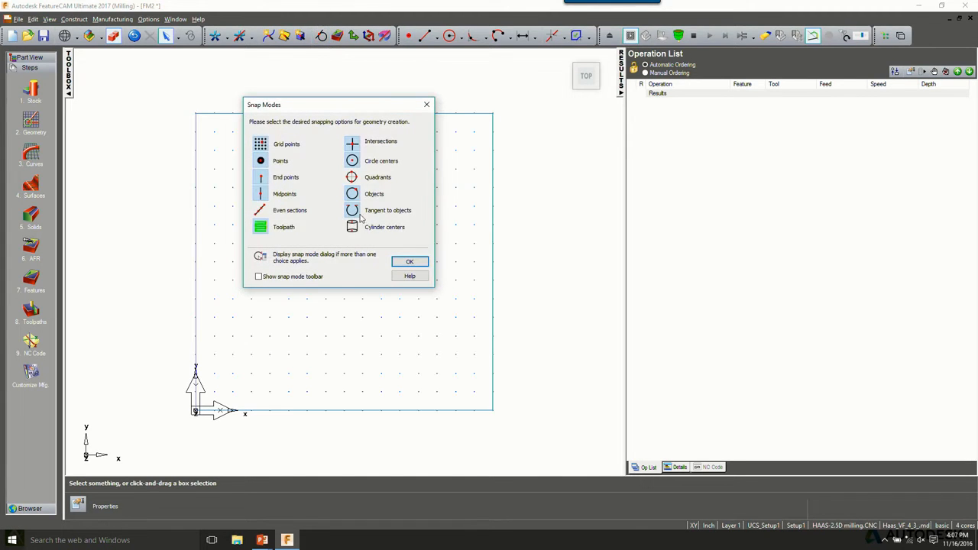
pyautogui.click(409, 261)
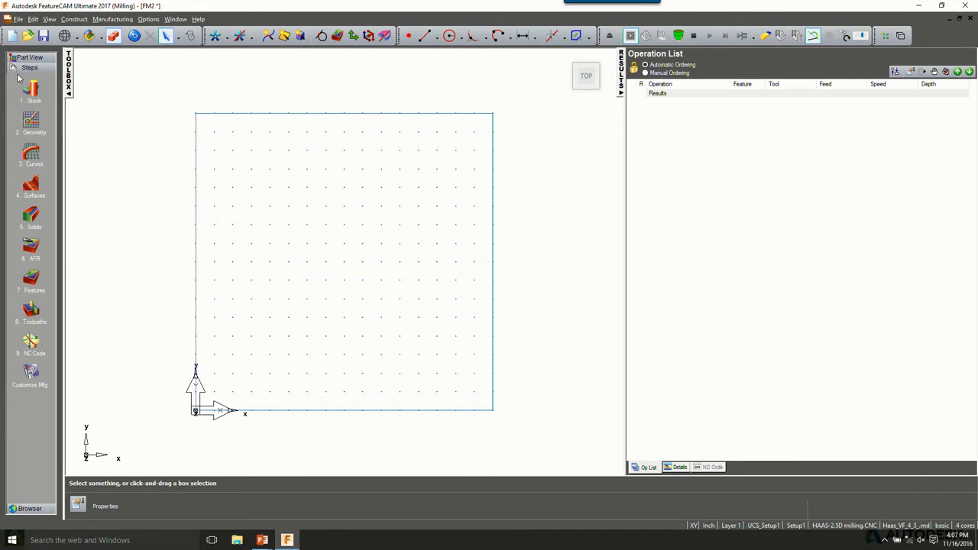
# Create three circles of radius 0.5 centred at (2, 3.25), (0.75, 1.25) and (3.25, 1.25).
pyautogui.click(31, 123)
pyautogui.moveTo(279, 114); pyautogui.dragTo(506, 127)
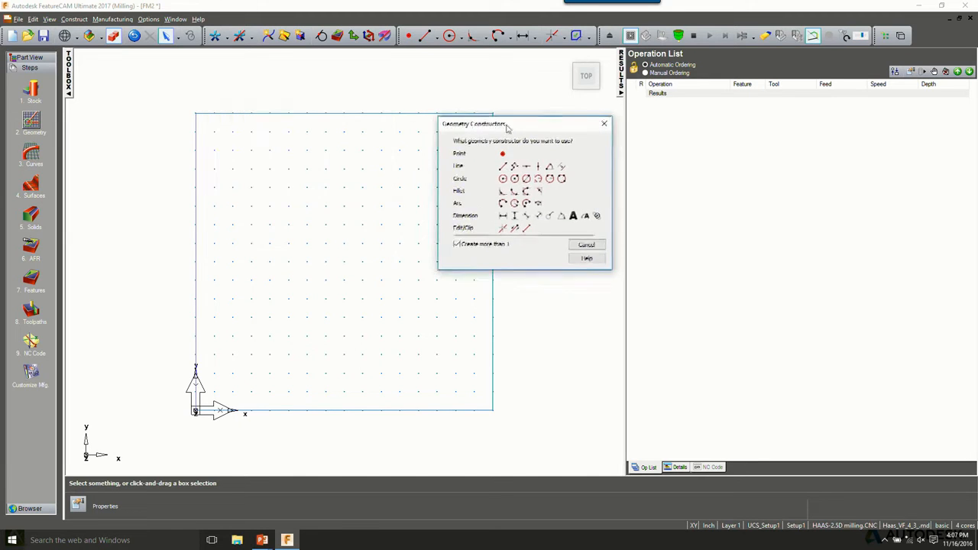
pyautogui.click(503, 178)
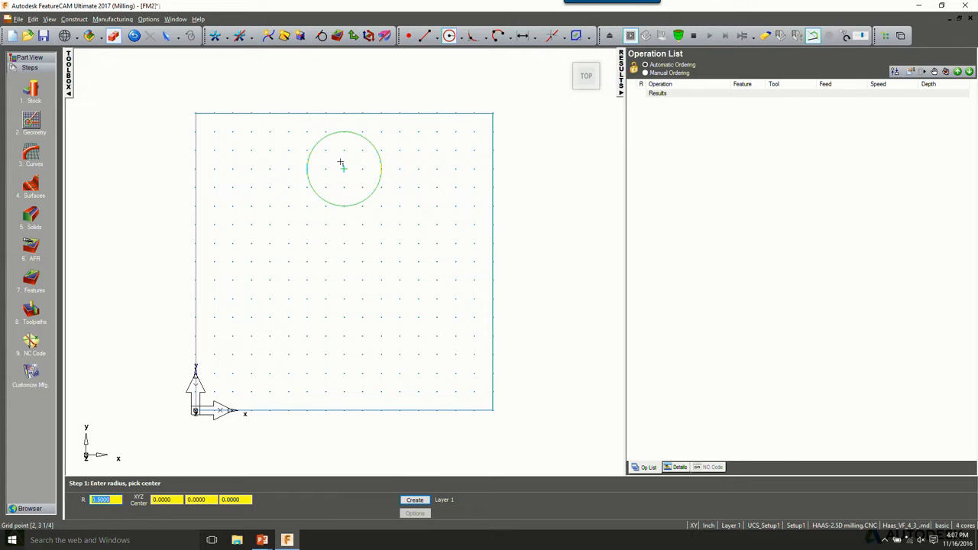
pyautogui.click(342, 166)
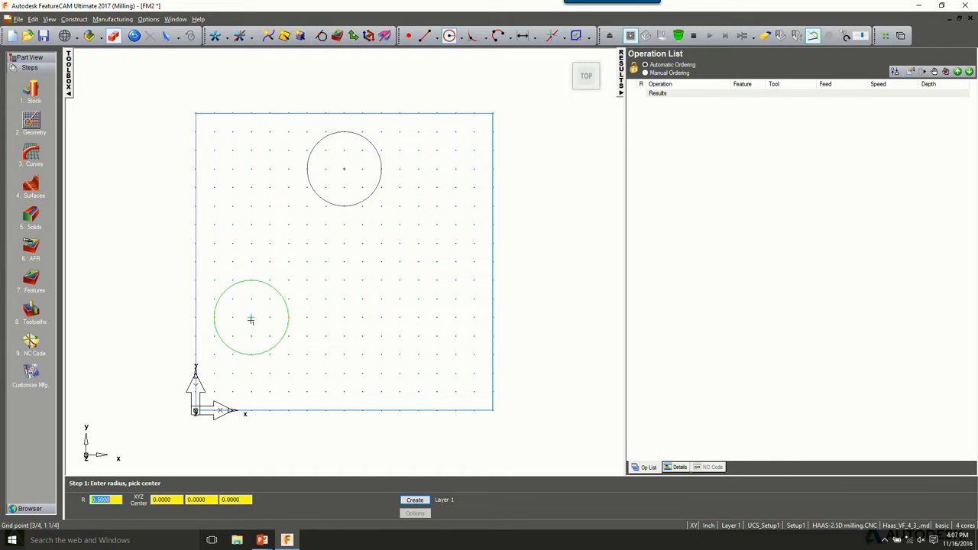
pyautogui.click(251, 318)
pyautogui.click(437, 317)
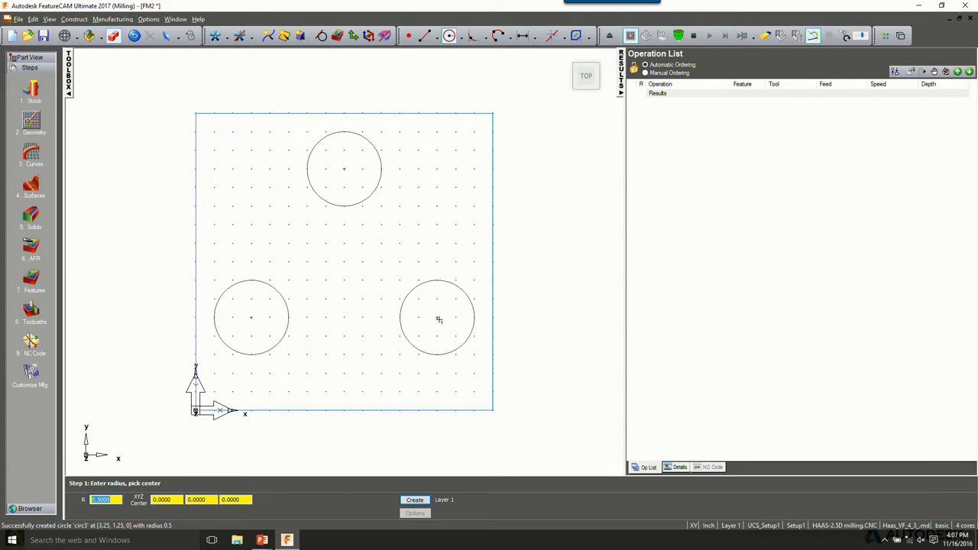
# Connect the three circles along their outer sides with three tangent lines, forming a rounded triangle.
pyautogui.click(424, 35)
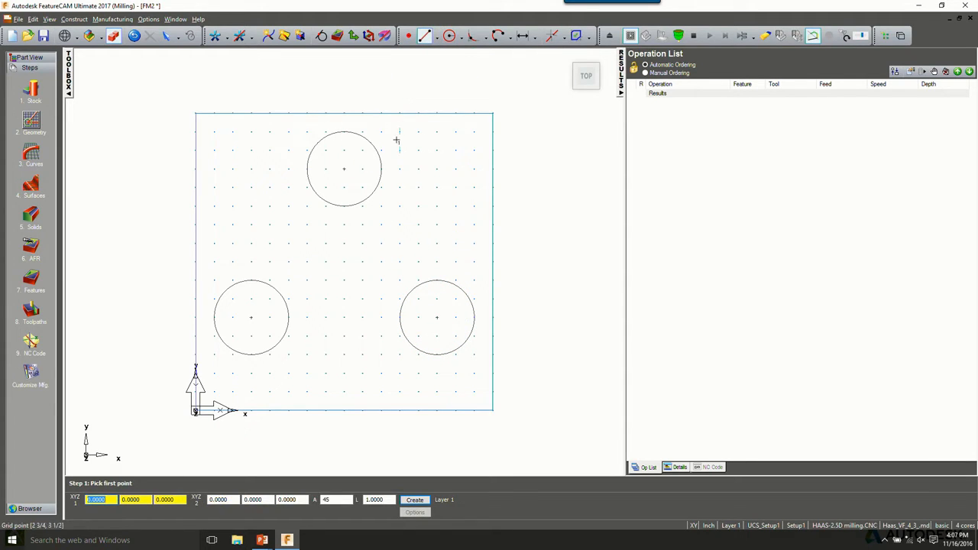
pyautogui.click(380, 152)
pyautogui.click(470, 293)
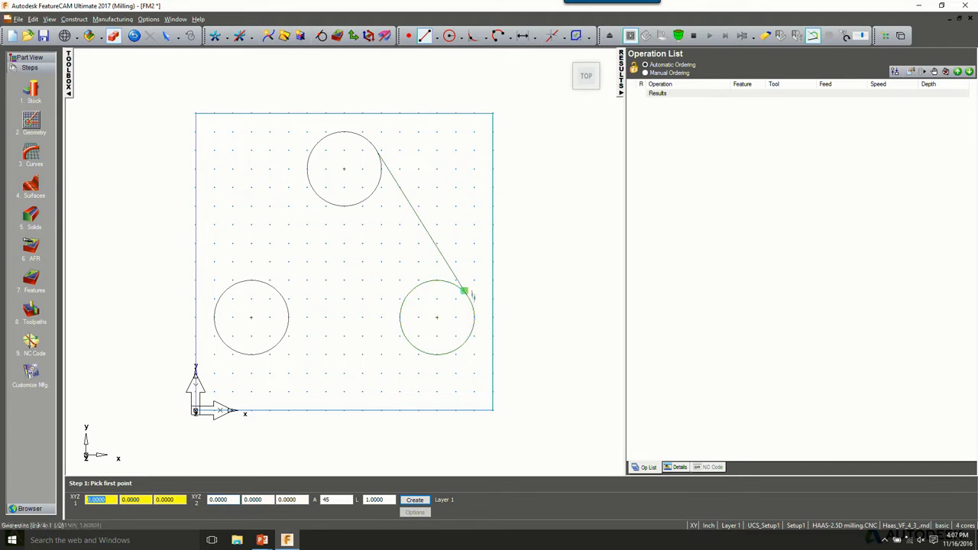
pyautogui.click(437, 353)
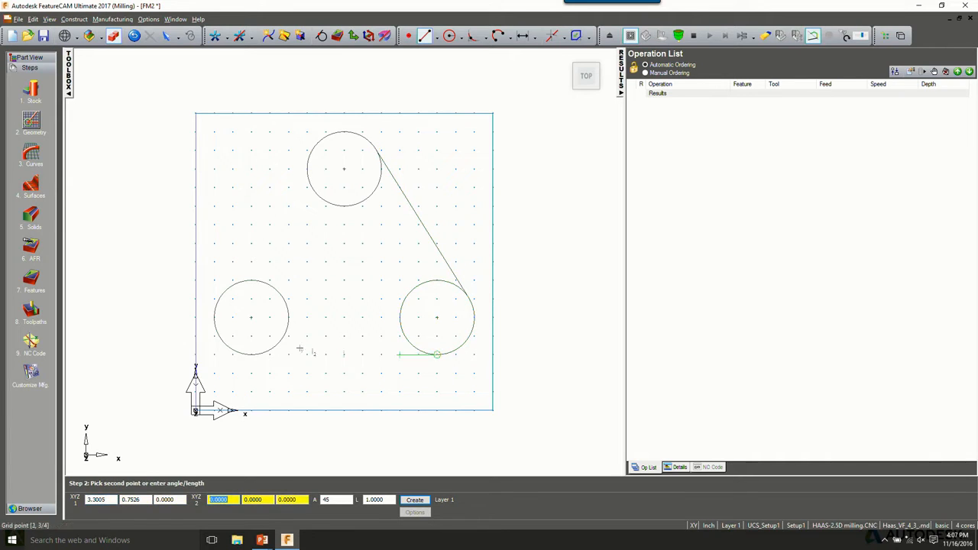
pyautogui.click(250, 354)
pyautogui.click(226, 292)
pyautogui.click(306, 167)
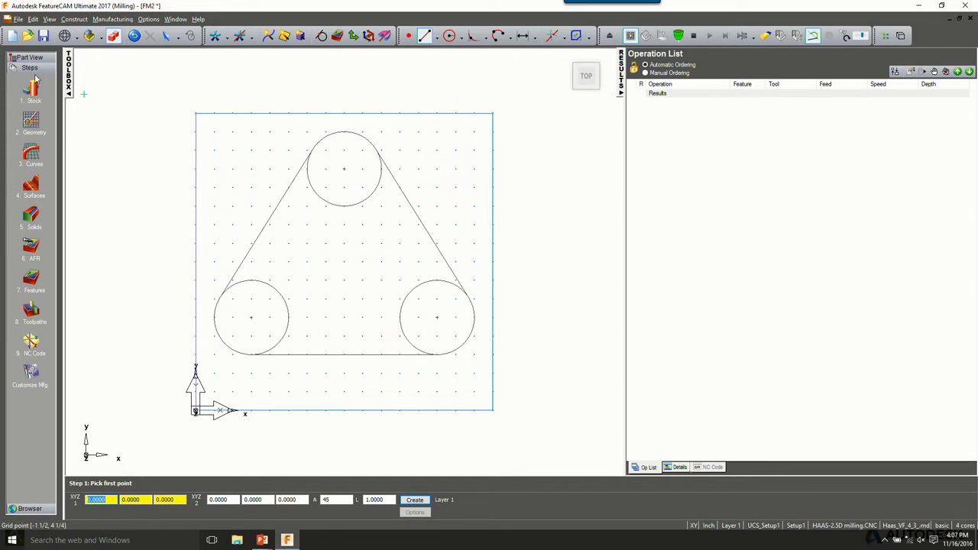
# Chain the outer lines and arcs of the rounded triangle into a closed boundary curve.
pyautogui.click(32, 155)
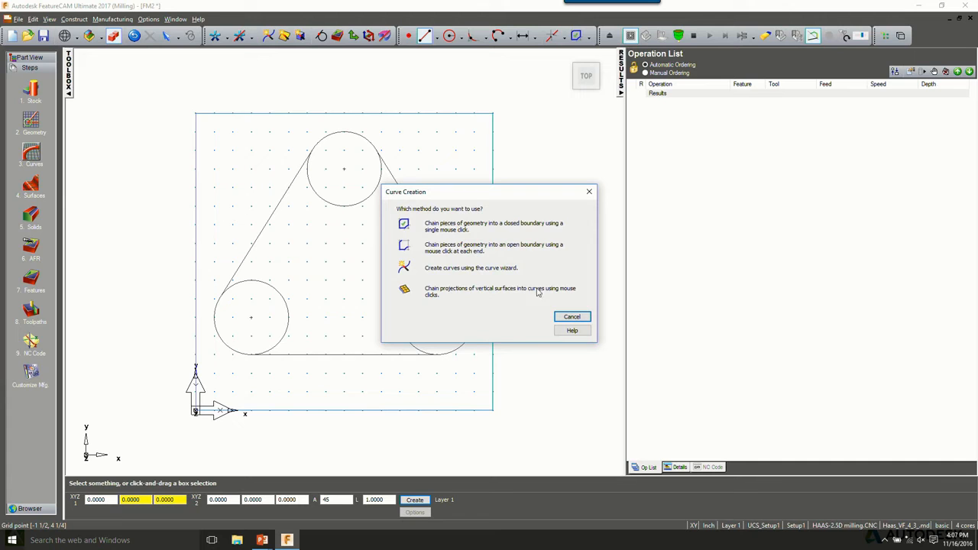
pyautogui.click(404, 223)
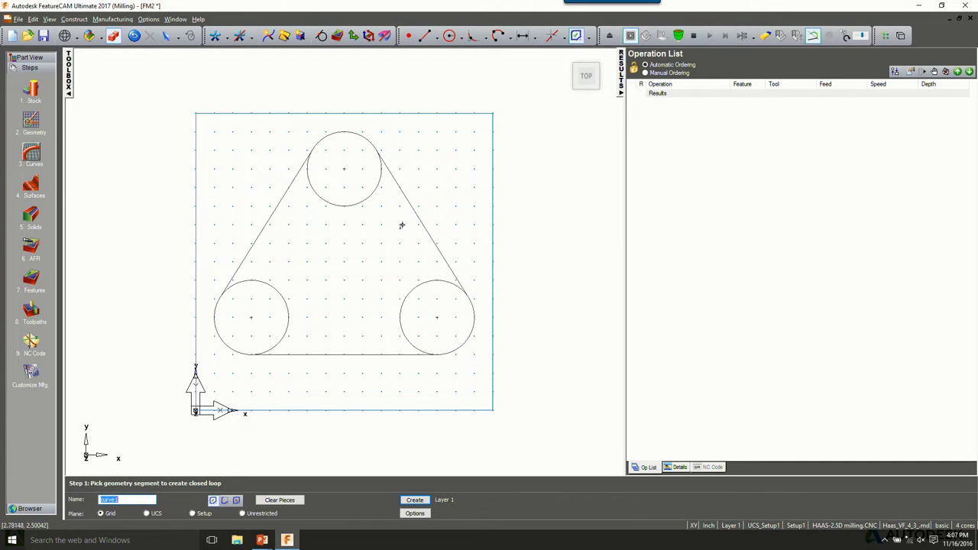
pyautogui.click(269, 217)
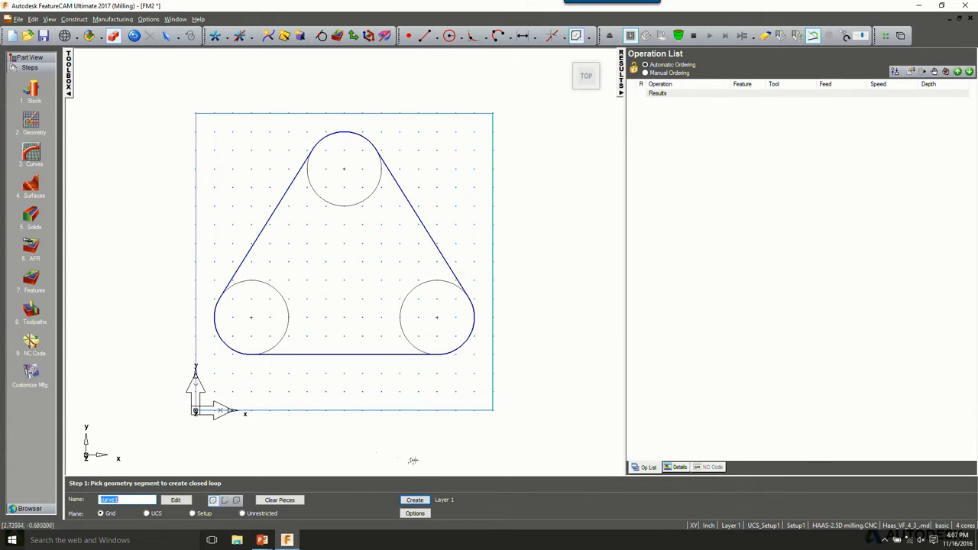
pyautogui.click(414, 500)
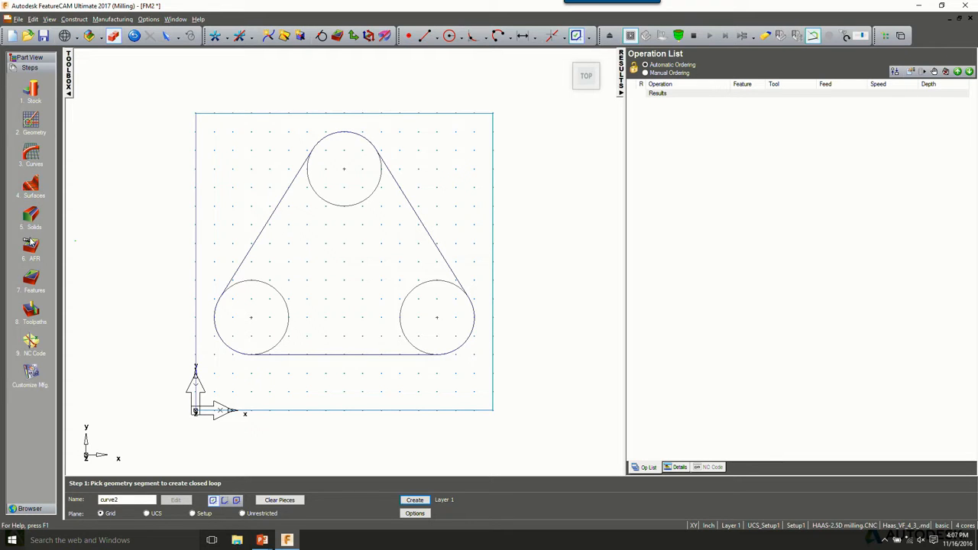
# Create a 0.5 inch deep pocket feature from the rounded-triangle curve, with zero Z offset, a spiral rough pass and a finish pass.
pyautogui.click(31, 278)
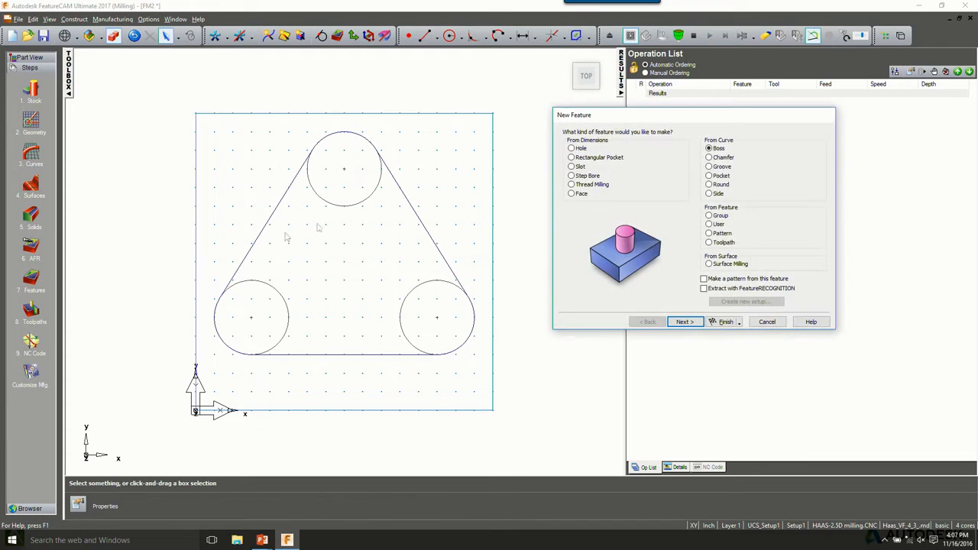
pyautogui.click(709, 175)
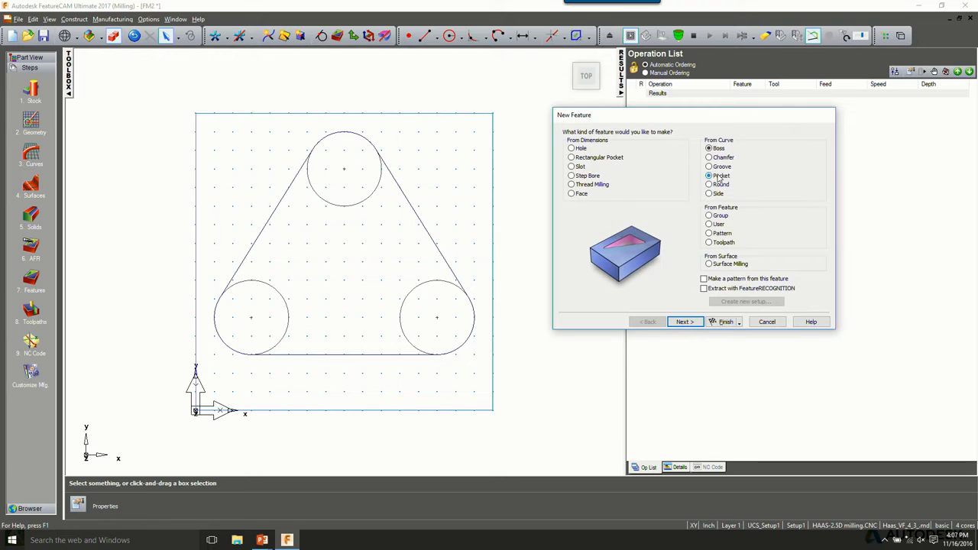
pyautogui.click(686, 322)
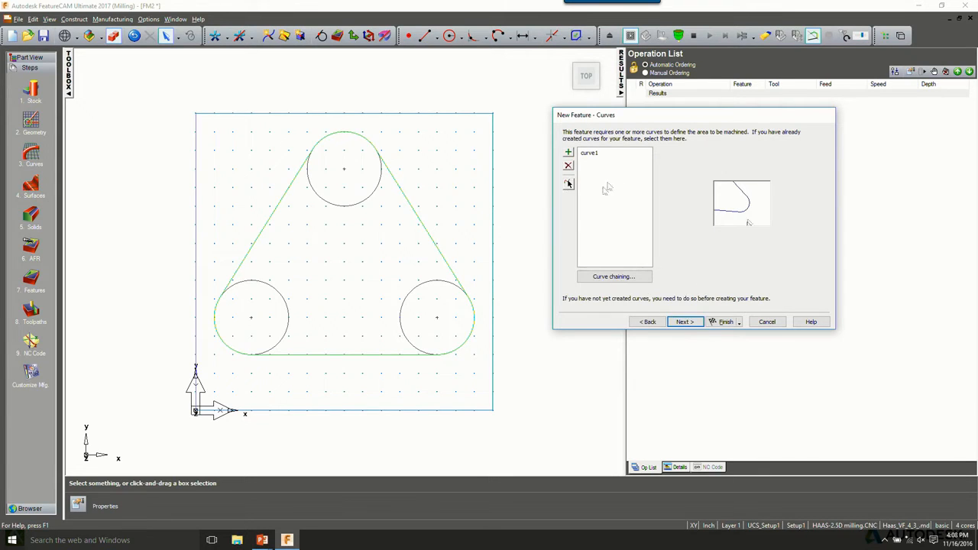
pyautogui.click(684, 322)
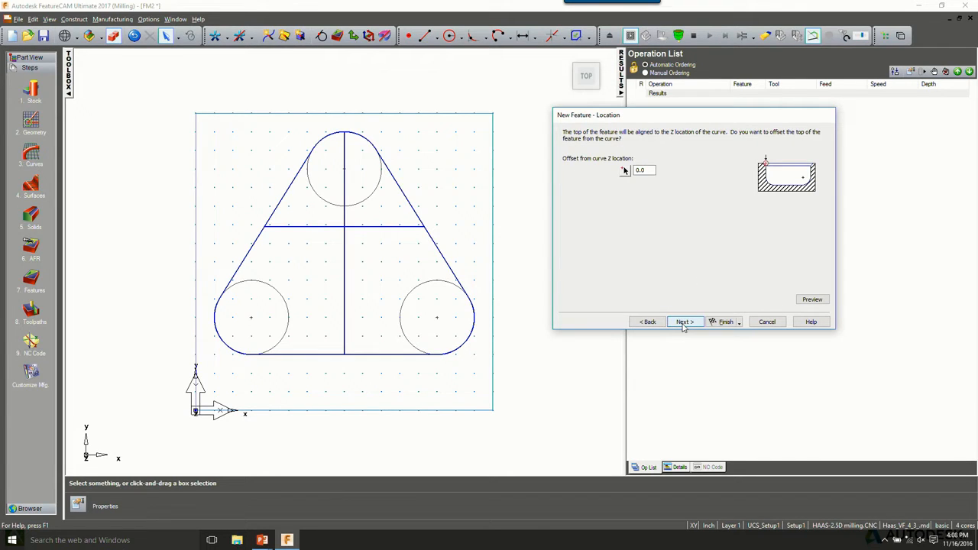
pyautogui.click(684, 321)
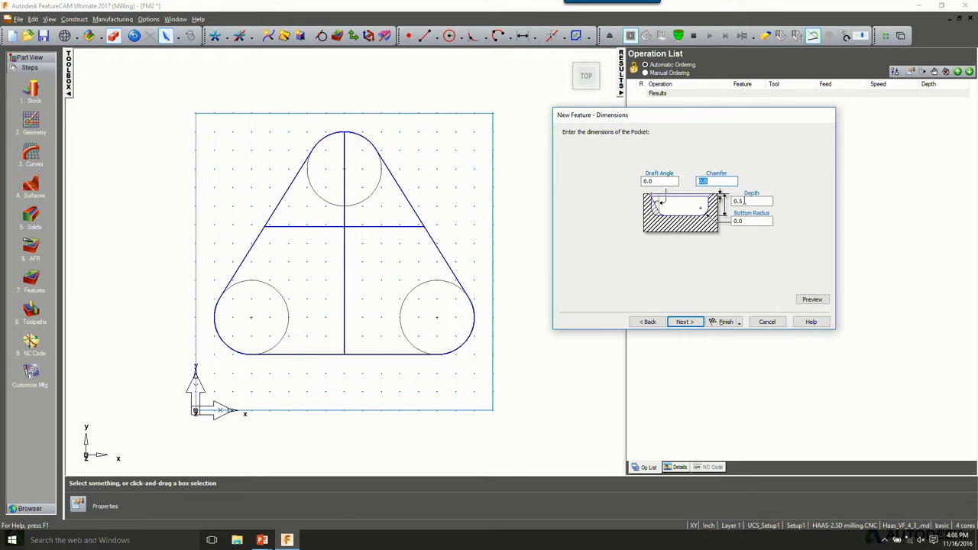
pyautogui.click(684, 322)
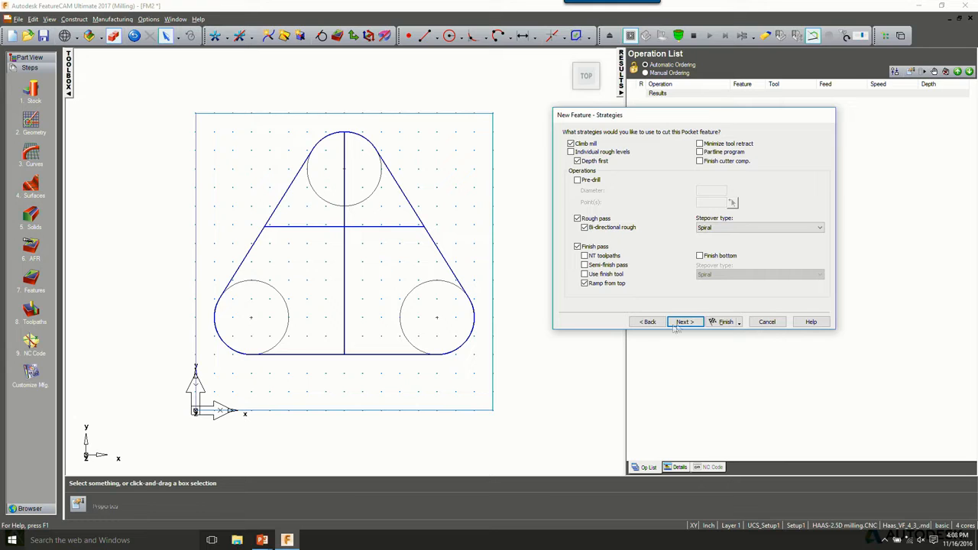
pyautogui.click(722, 322)
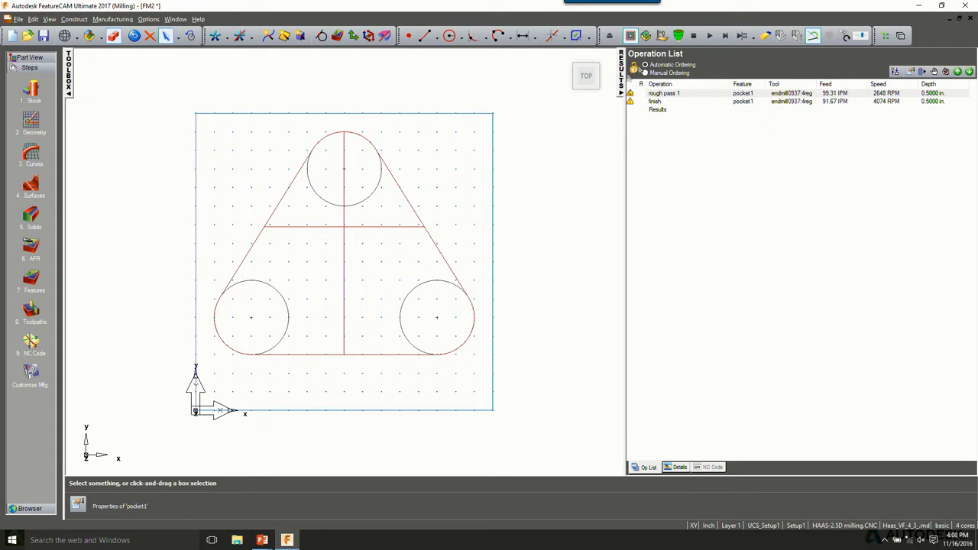
# Run a 3D simulation of the pocket machining in an isometric view and clear it when finished.
pyautogui.click(623, 80)
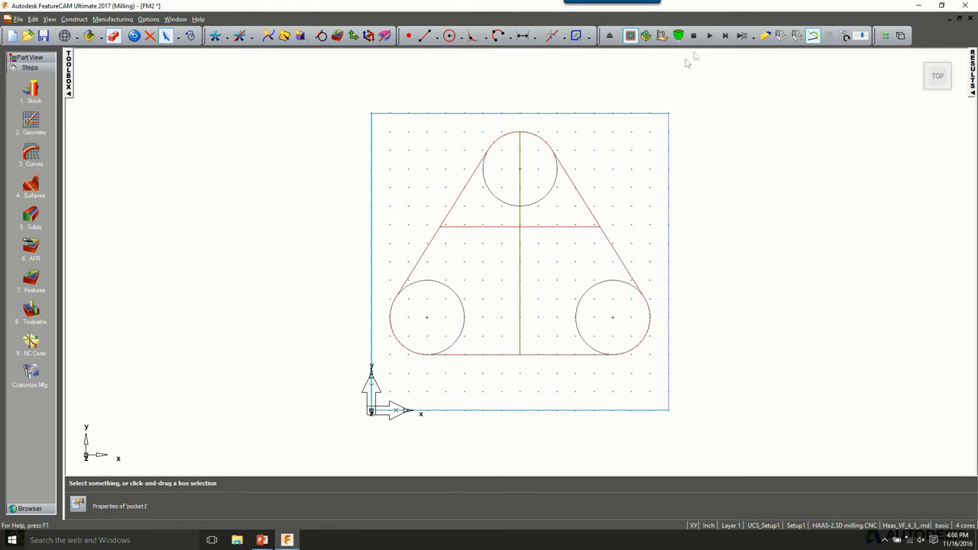
pyautogui.hotkey('ctrl', '1')
pyautogui.click(646, 35)
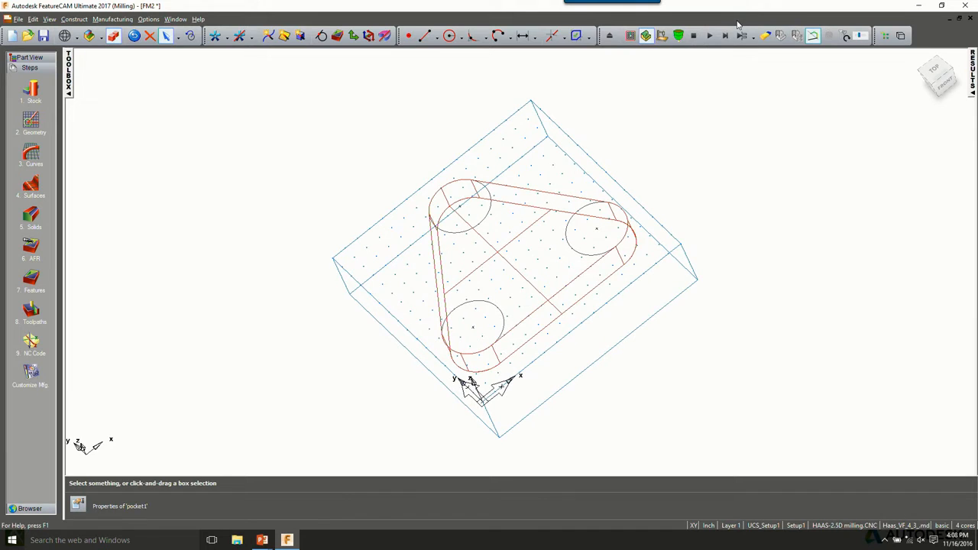
pyautogui.click(725, 35)
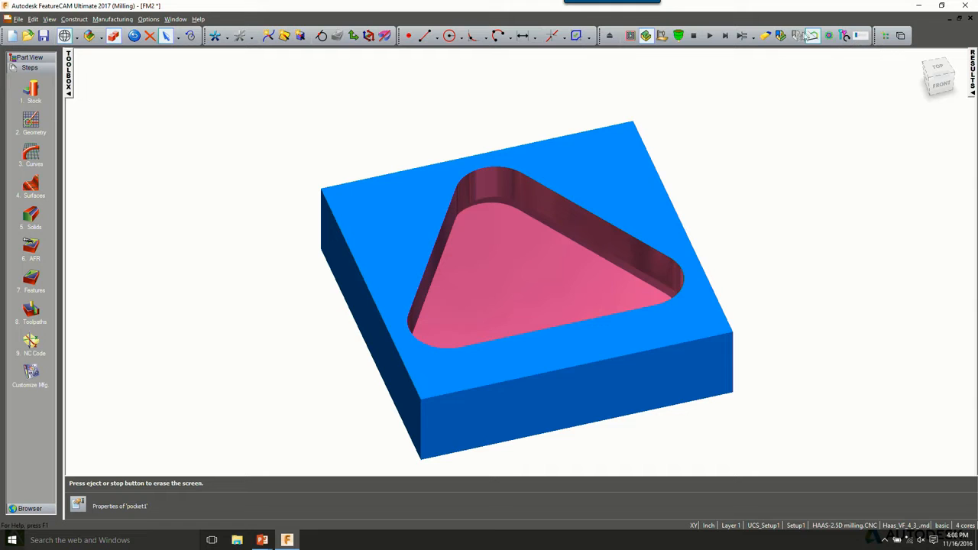
pyautogui.click(709, 35)
pyautogui.click(693, 35)
# Set the radius of the circle centred at (2, 3.25) to 0.25 with the operation list in view.
pyautogui.click(970, 71)
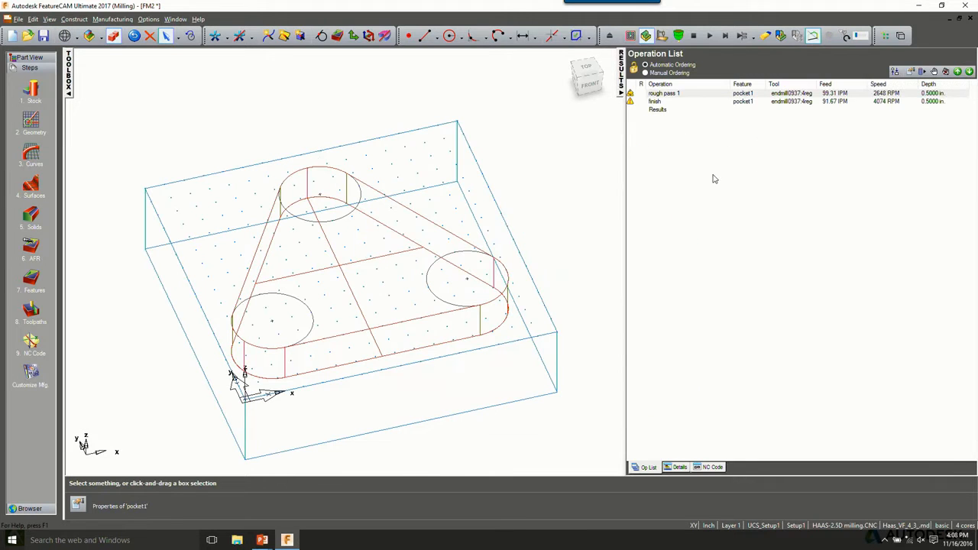
pyautogui.click(346, 221)
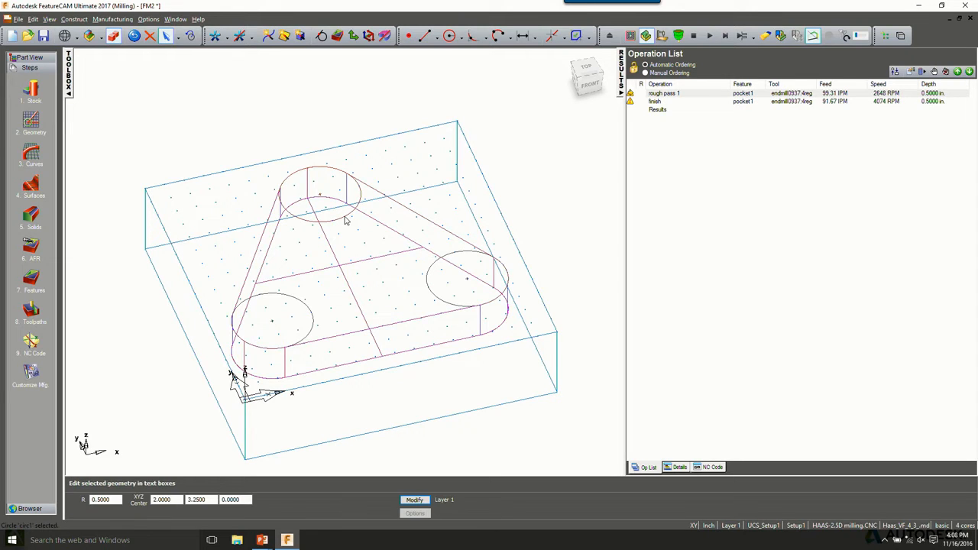
pyautogui.click(98, 500)
pyautogui.click(414, 500)
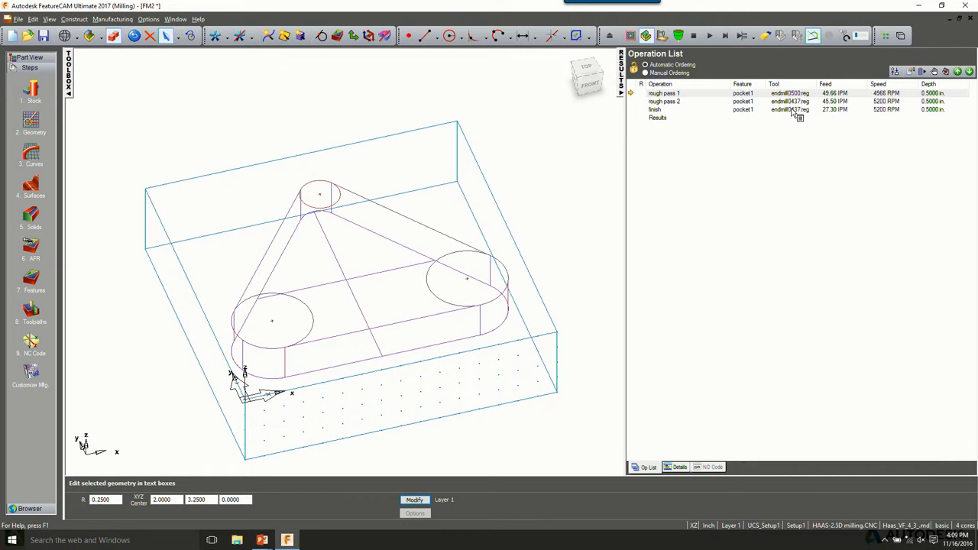
# Simulate the pocket with the reduced upper corner radius in 3D, with the operation list hidden.
pyautogui.click(622, 91)
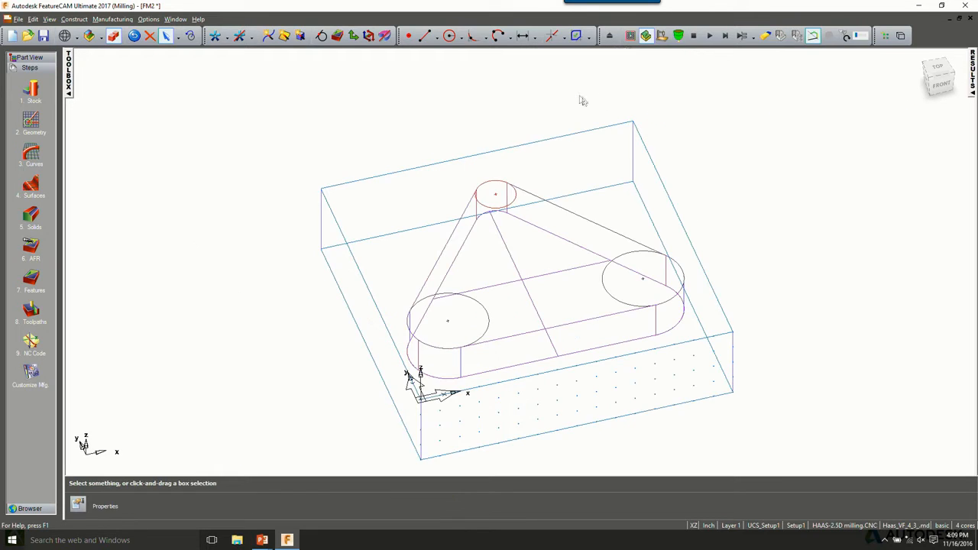
pyautogui.click(709, 37)
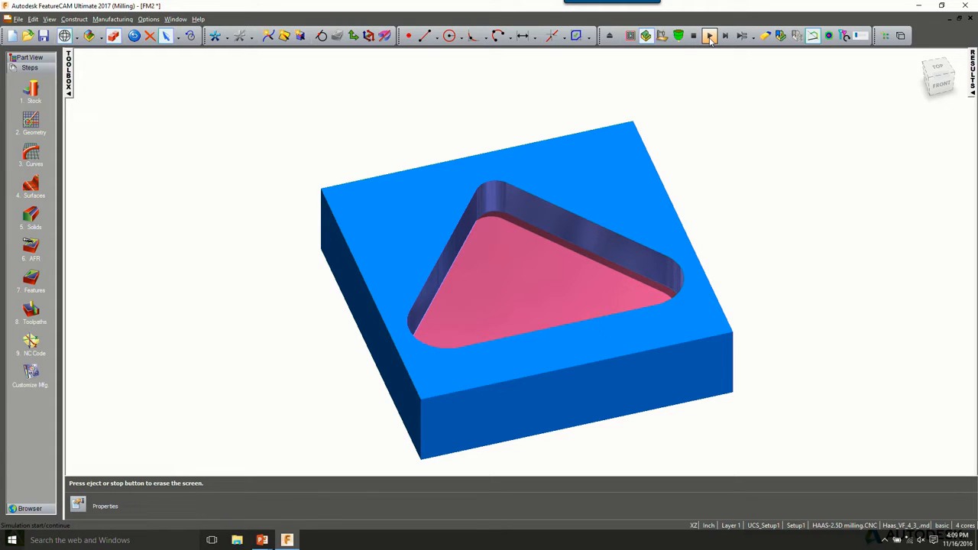
pyautogui.click(710, 37)
# Add a 0.01 inch chamfer to the pocket feature.
pyautogui.doubleClick(559, 241)
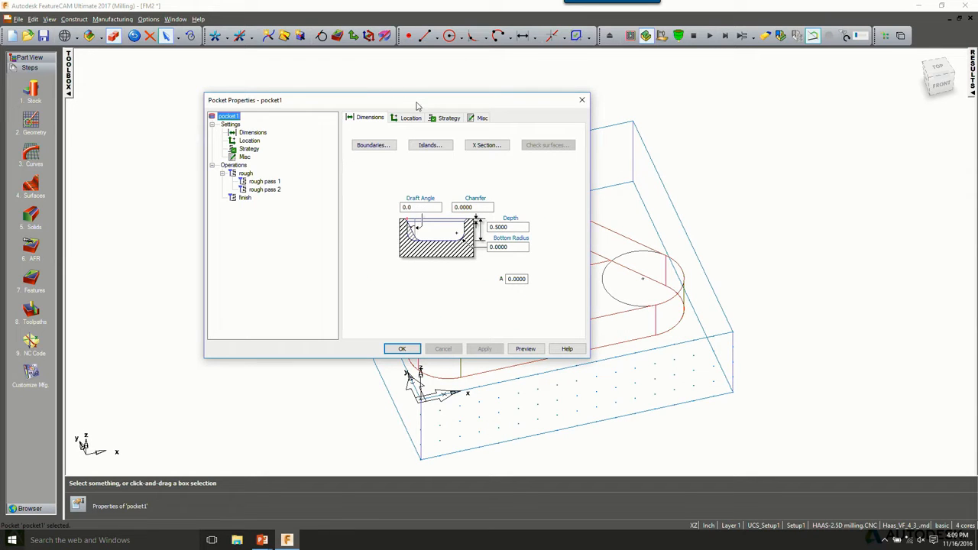
pyautogui.click(463, 207)
pyautogui.write('1')
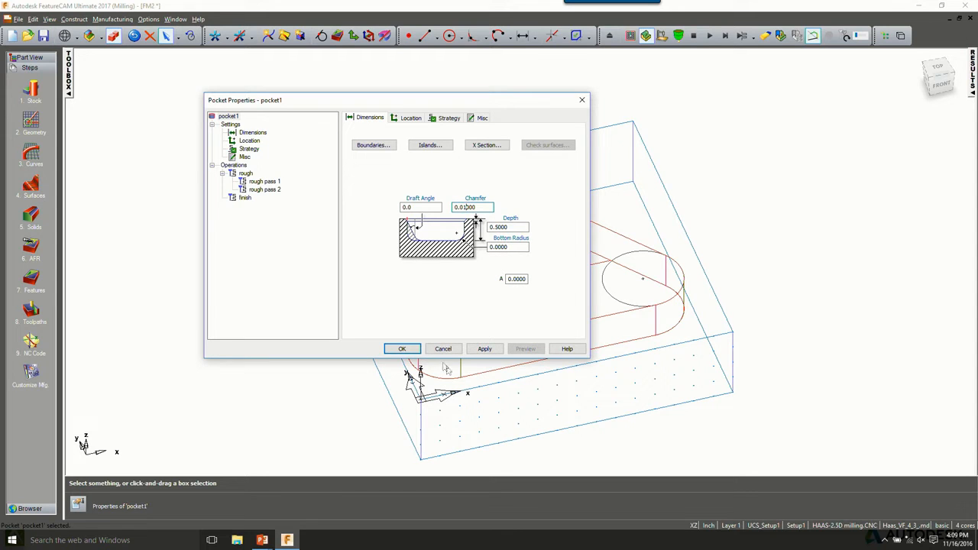
pyautogui.click(402, 348)
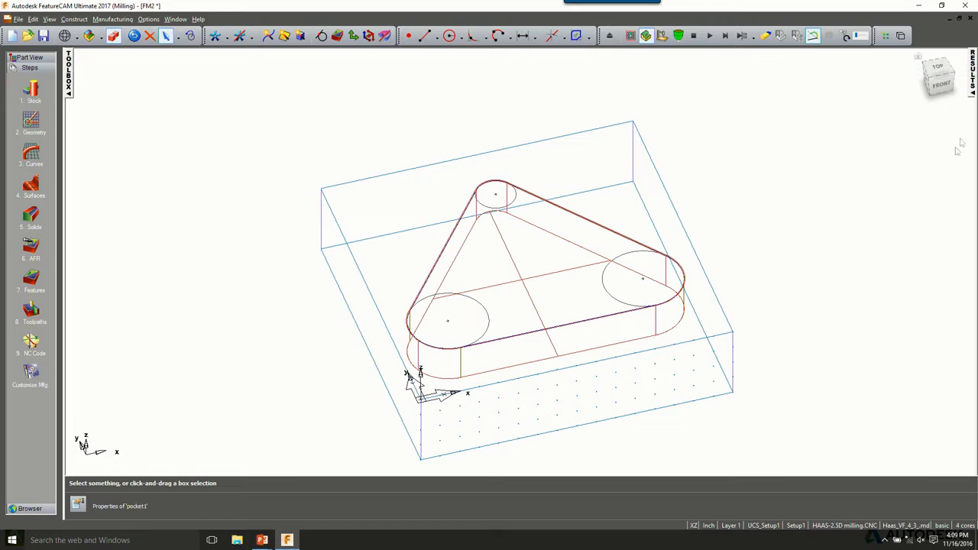
# Check the chamfered pocket's operation list and run its 3D simulation, clearing it when finished.
pyautogui.click(971, 67)
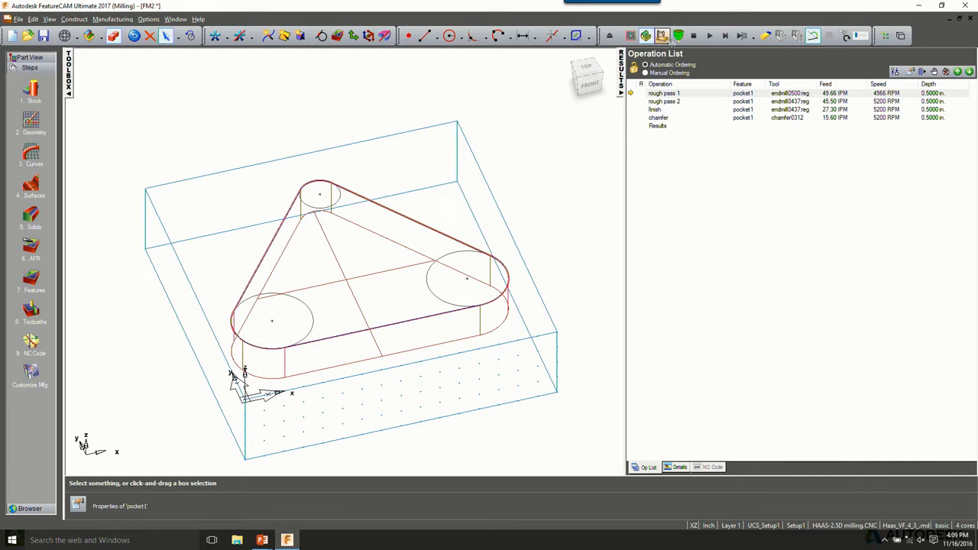
pyautogui.click(709, 36)
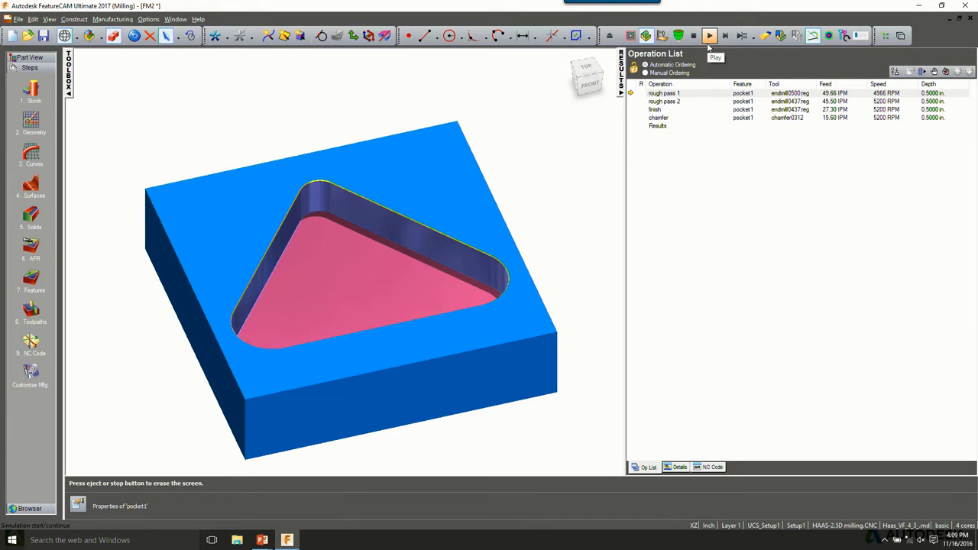
pyautogui.click(693, 36)
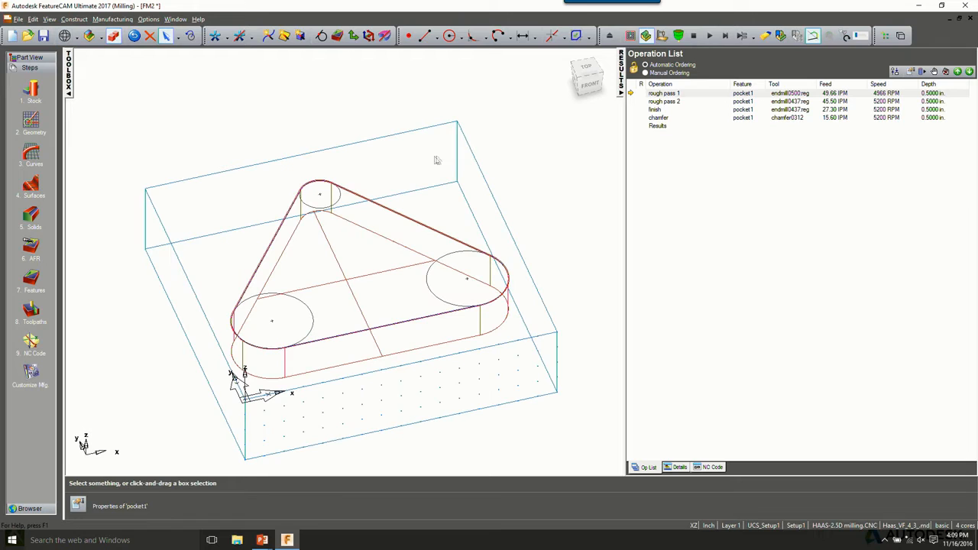
# Give the pocket a draft angle of 7 degrees and a bottom radius of 0.0625, and apply the changes.
pyautogui.doubleClick(375, 237)
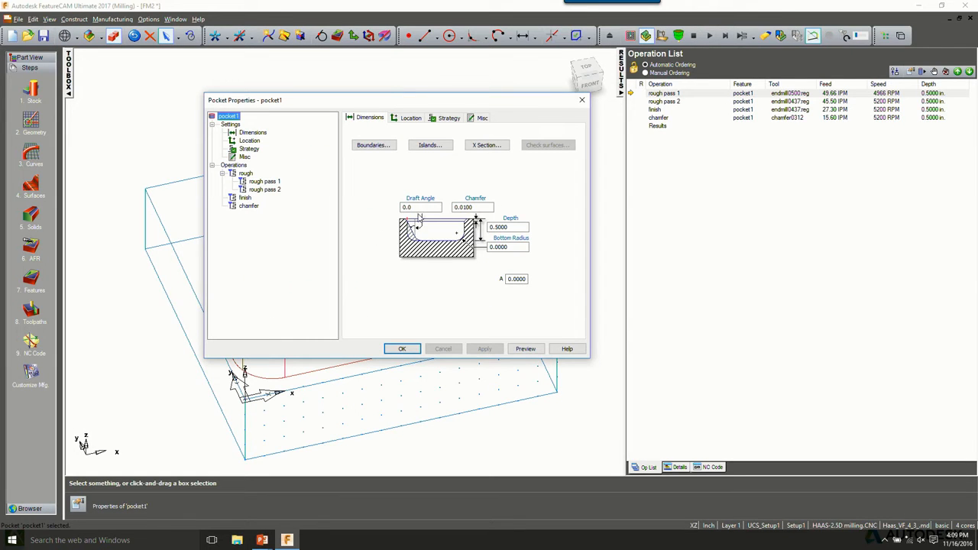
pyautogui.moveTo(418, 208); pyautogui.dragTo(344, 203)
pyautogui.write('7')
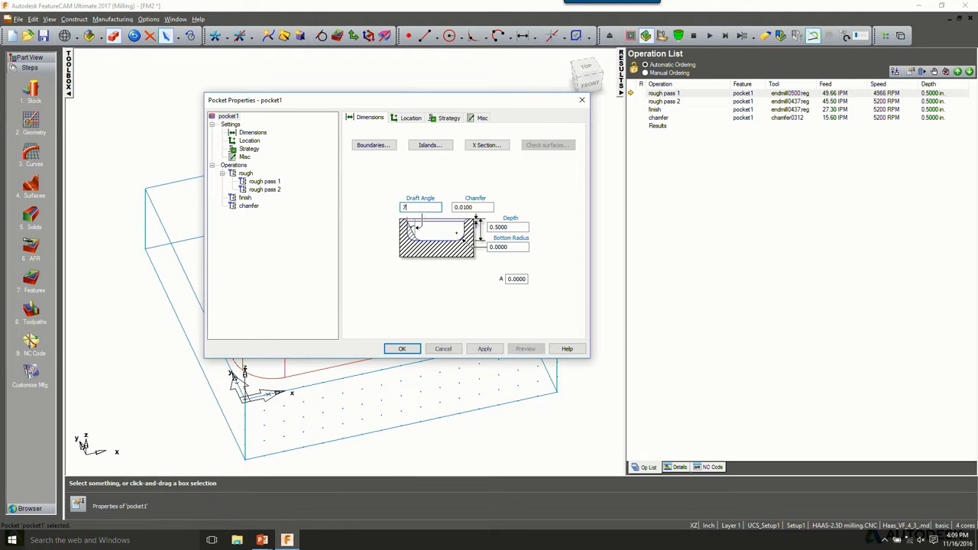
pyautogui.click(498, 247)
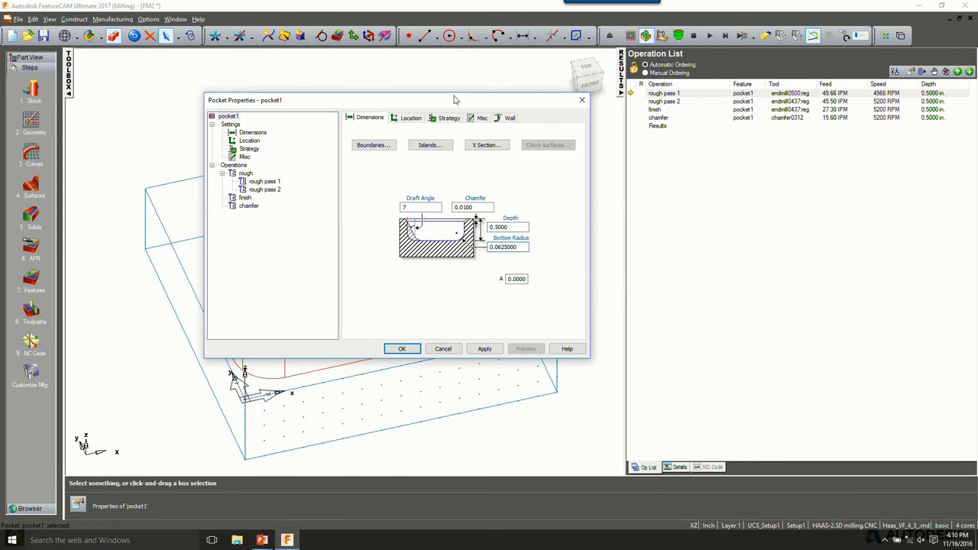
pyautogui.moveTo(454, 96); pyautogui.dragTo(446, 102)
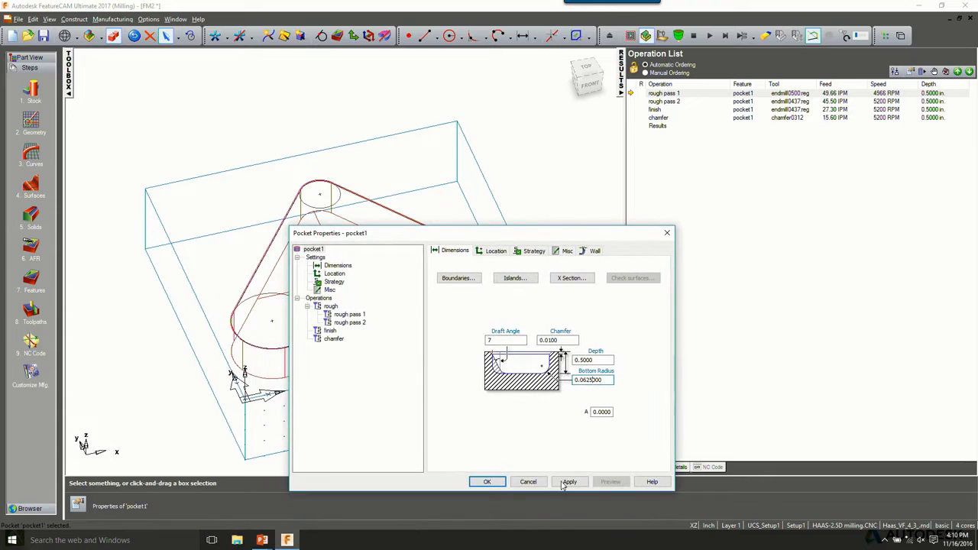
pyautogui.click(569, 481)
pyautogui.click(486, 482)
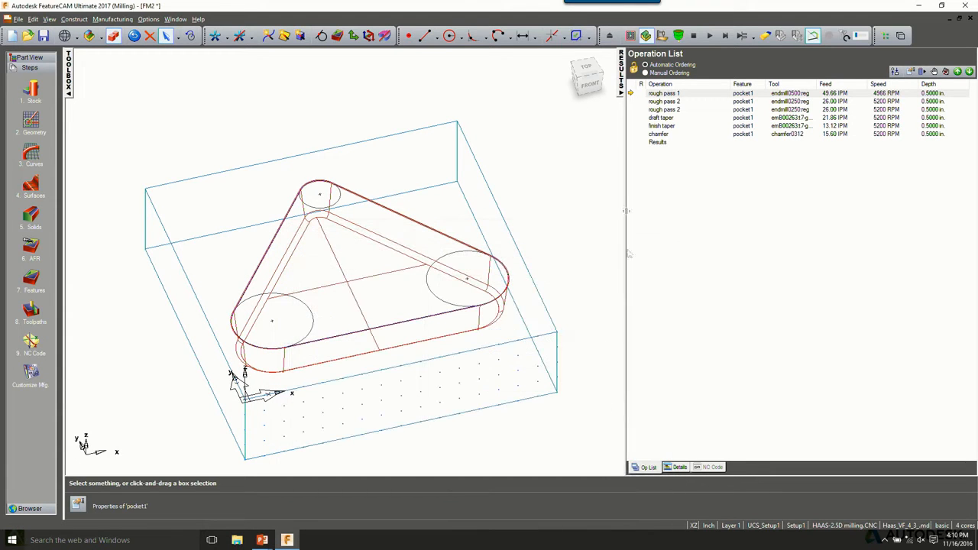
# Simulate the tapered pocket with its rounded floor edge in 3D.
pyautogui.click(708, 37)
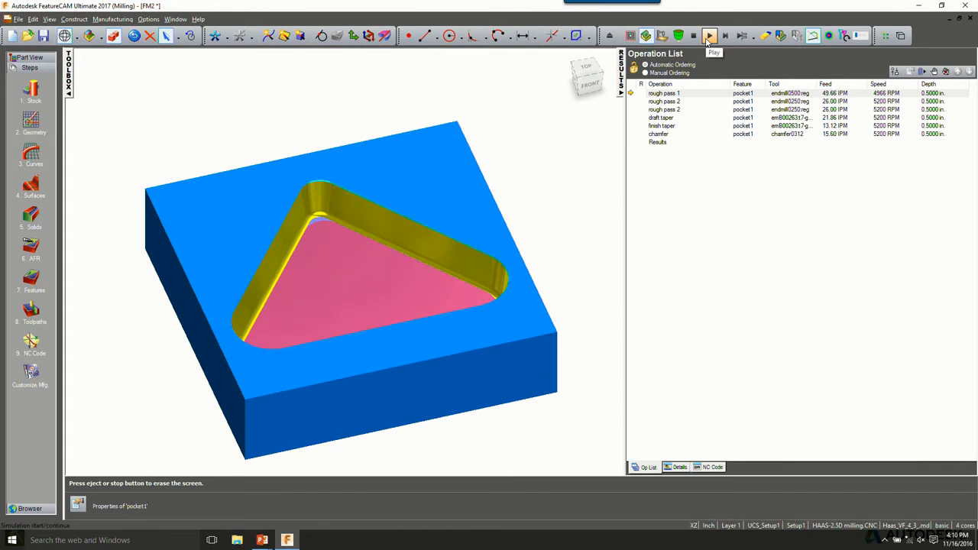
pyautogui.click(693, 36)
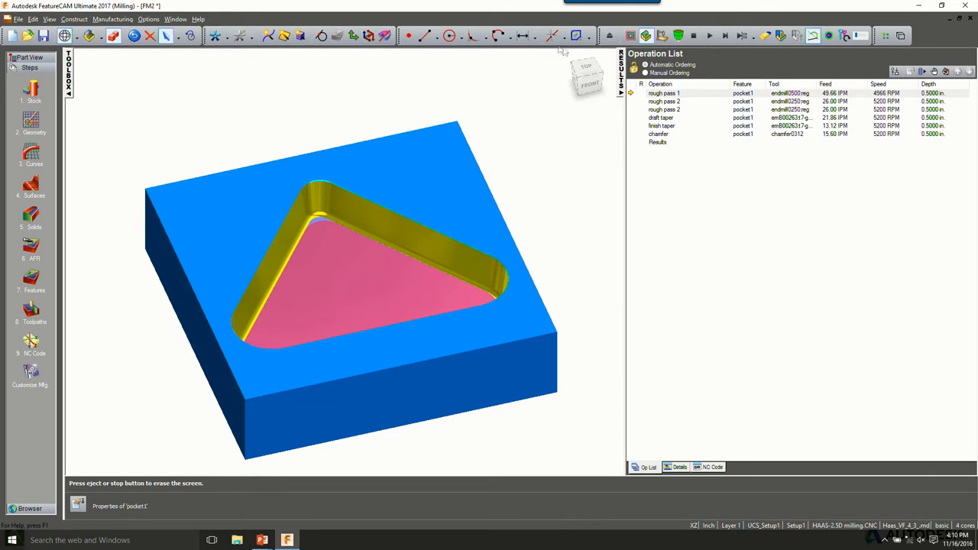
# Start a patterned hole feature in the top view as a plain through hole of 0.25 diameter.
pyautogui.rightClick(286, 104)
pyautogui.click(309, 243)
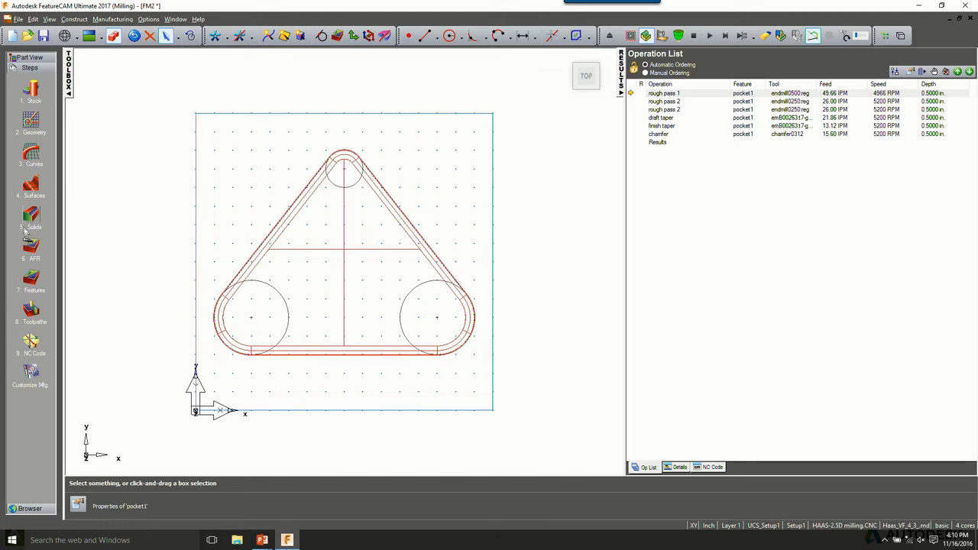
pyautogui.click(31, 278)
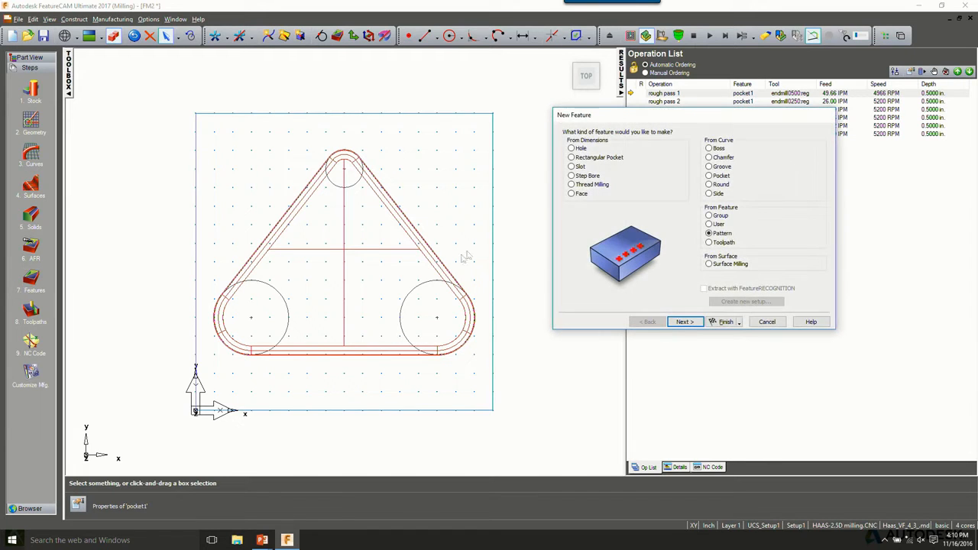
pyautogui.click(571, 148)
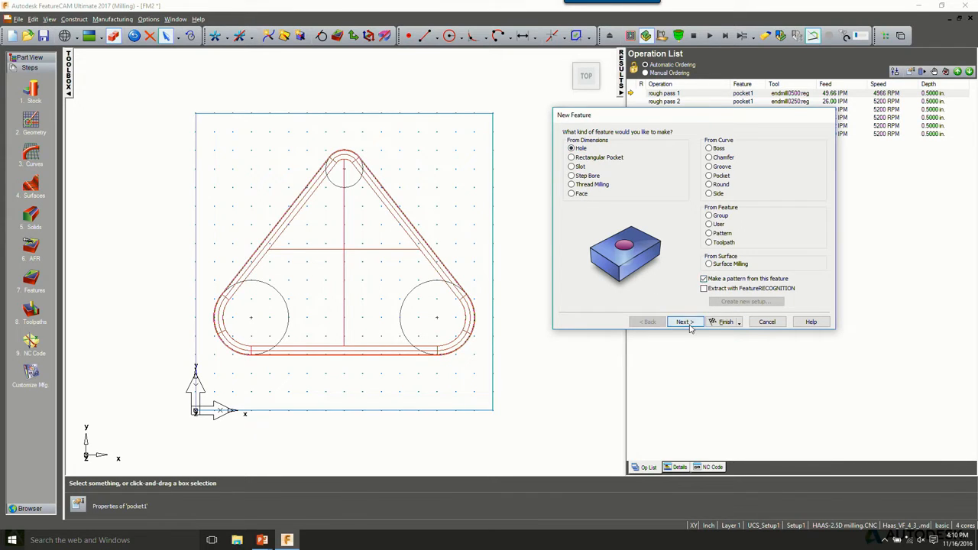
pyautogui.click(684, 322)
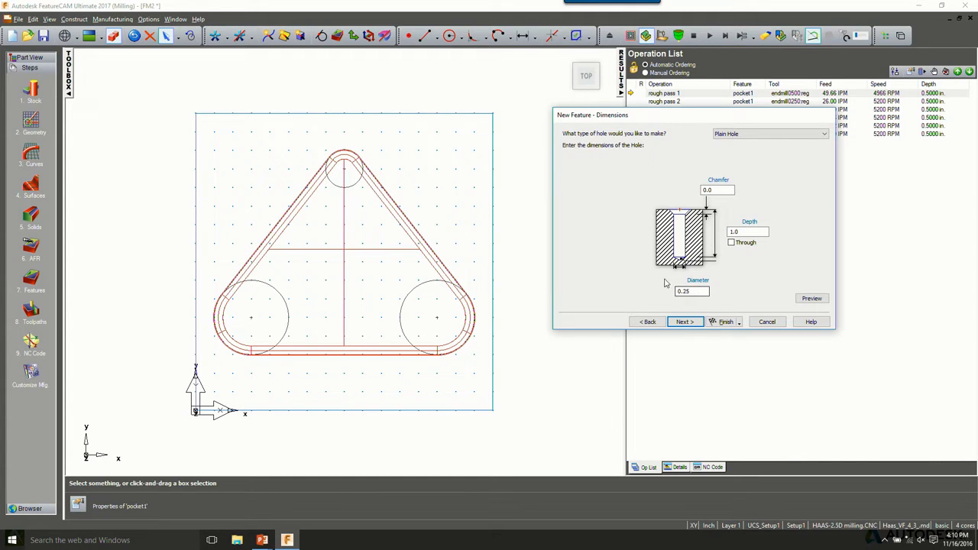
pyautogui.click(731, 242)
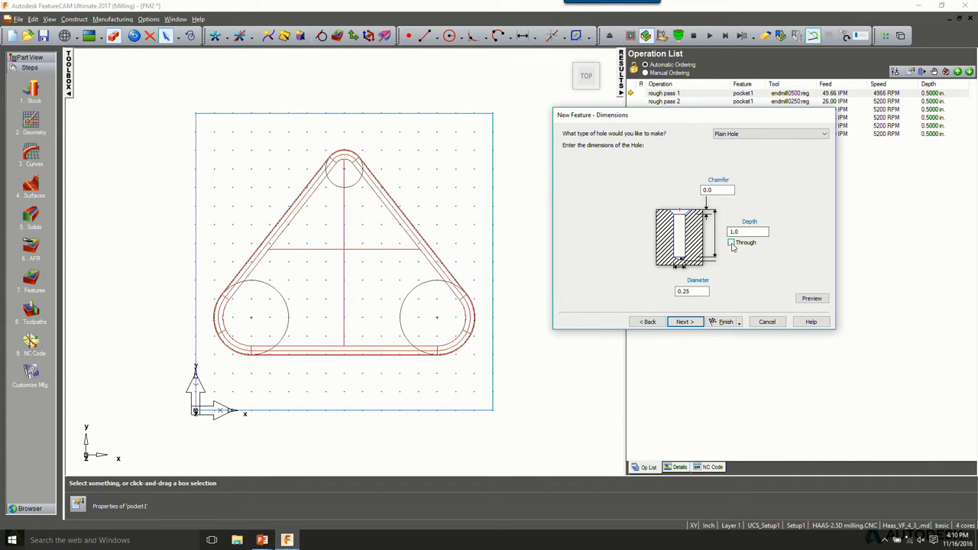
pyautogui.click(747, 134)
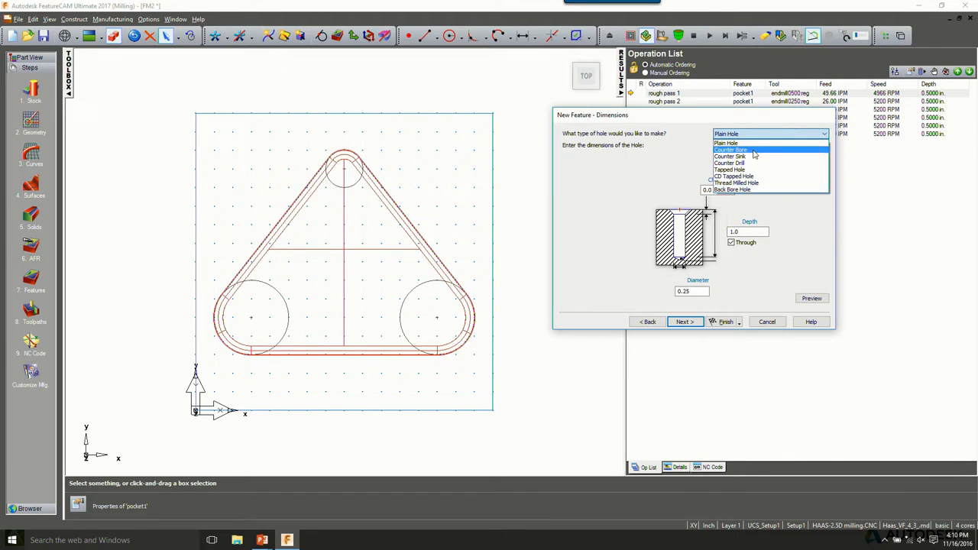
pyautogui.click(783, 221)
pyautogui.click(687, 323)
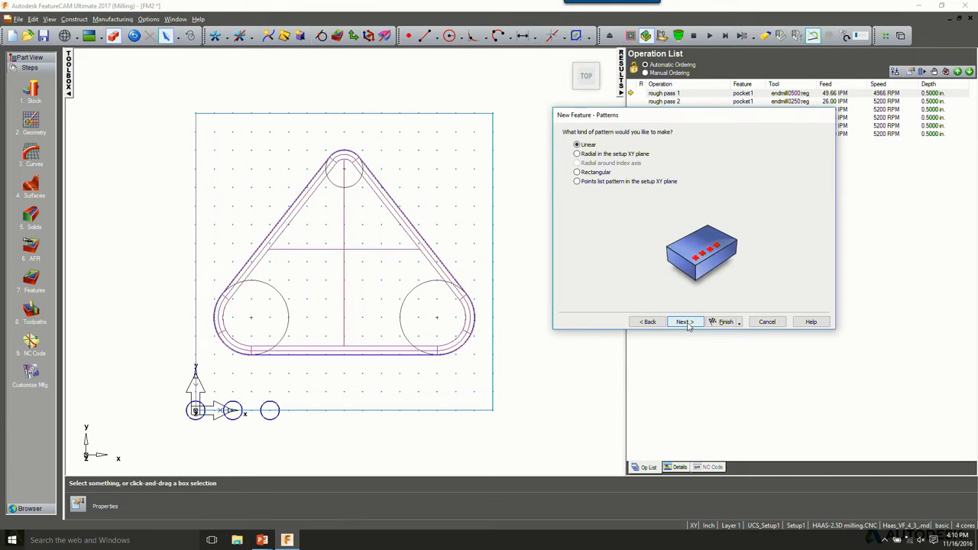
# Arrange the holes in a rectangular pattern of two rows of two, spaced equally in both directions to reach near the stock's edges.
pyautogui.click(607, 172)
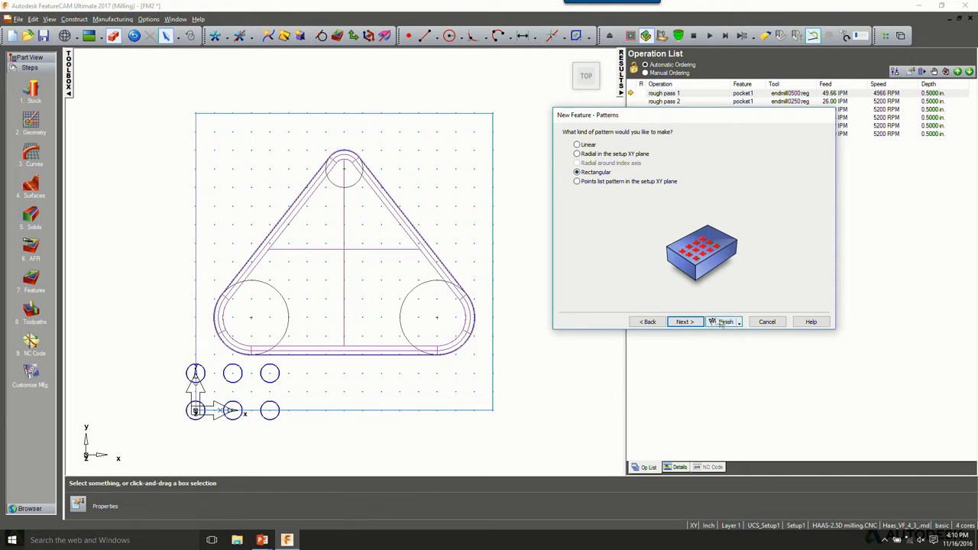
pyautogui.click(692, 323)
pyautogui.write('2')
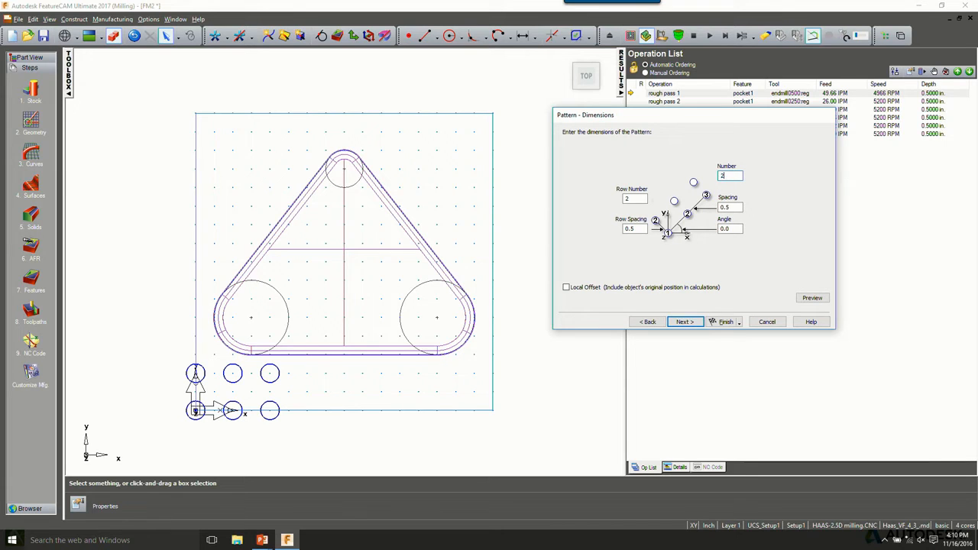
pyautogui.press('Tab')
pyautogui.press('Tab')
pyautogui.click(809, 297)
pyautogui.click(691, 323)
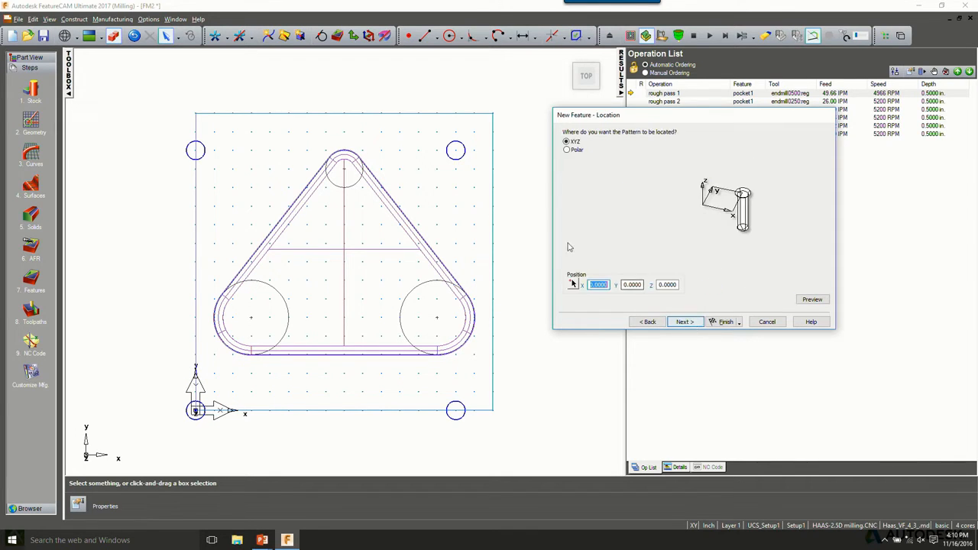
# Place the hole pattern at X 0.25, Y 0.25 and create it with spot drill and drill operations.
pyautogui.write('.25')
pyautogui.press('Tab')
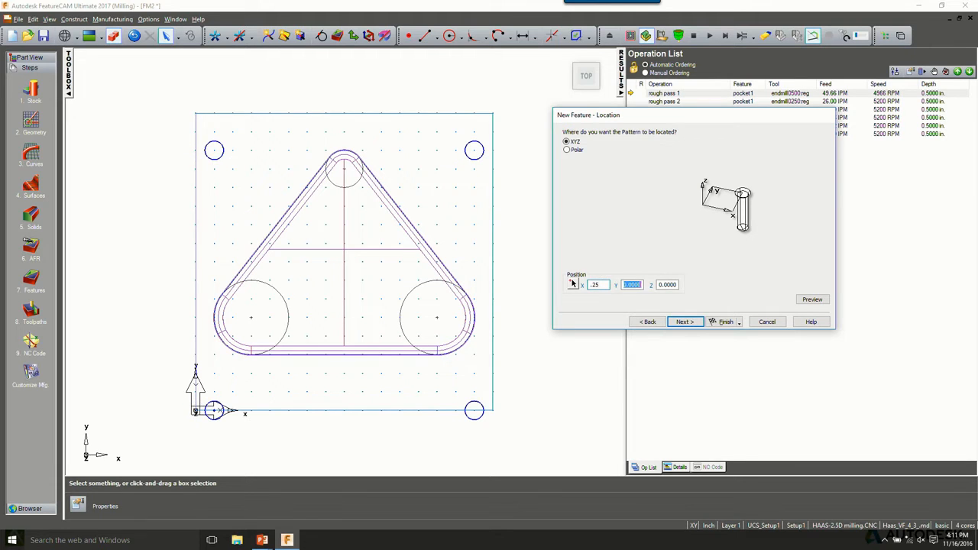
pyautogui.write('.25')
pyautogui.click(691, 321)
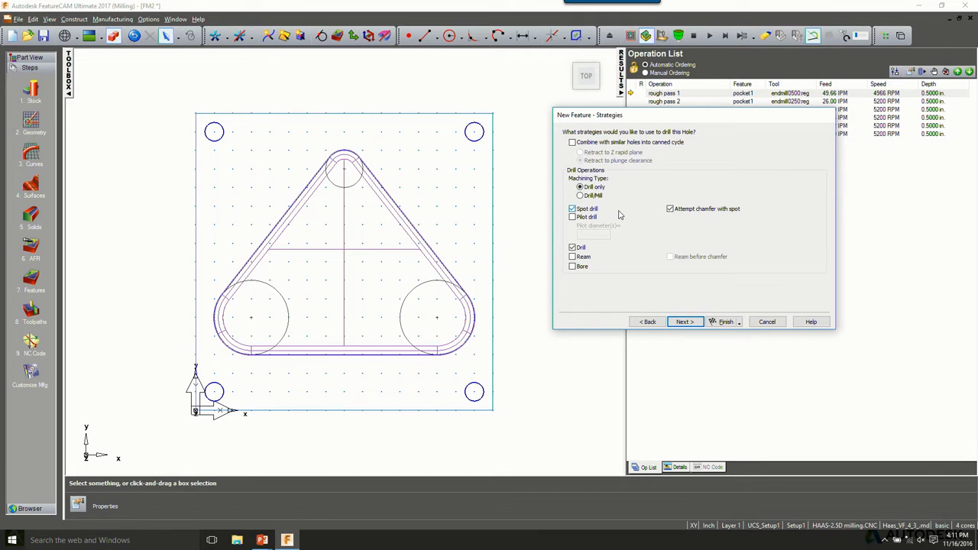
pyautogui.click(685, 322)
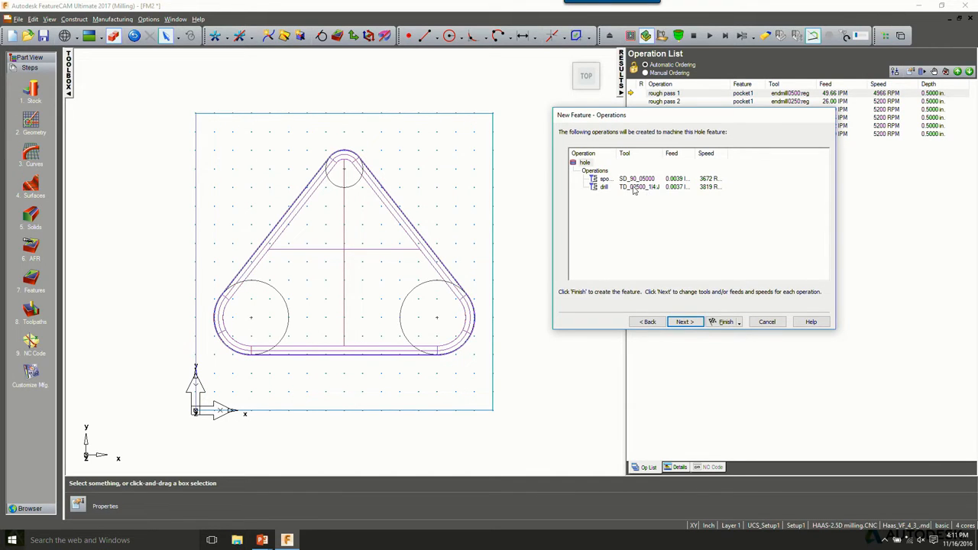
pyautogui.click(722, 321)
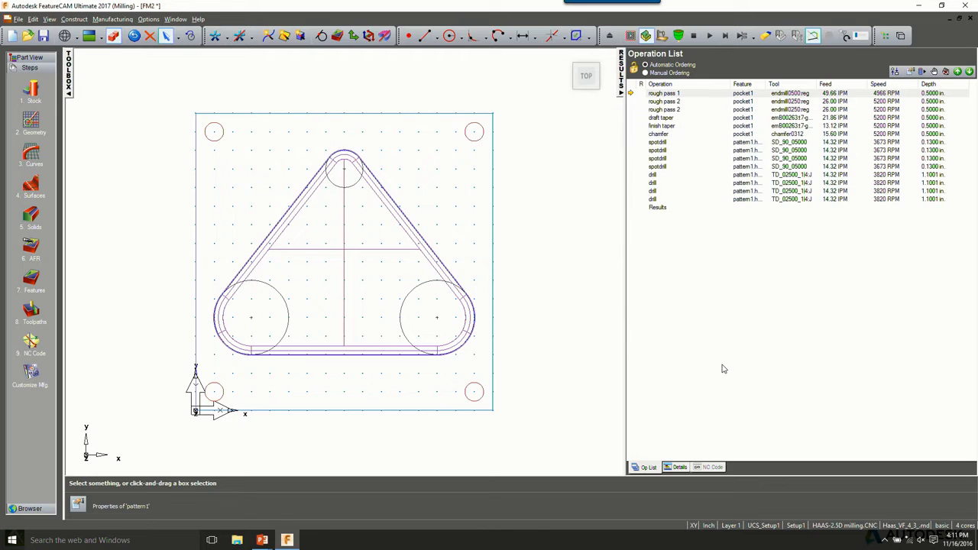
# Simulate the complete part in 3D from the isometric view and display its generated NC code.
pyautogui.rightClick(539, 130)
pyautogui.click(565, 263)
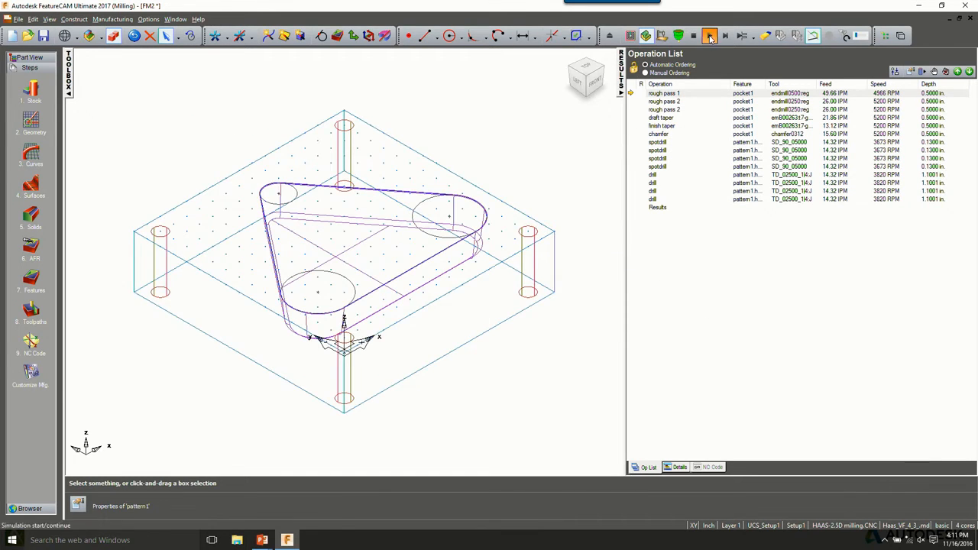
pyautogui.click(709, 36)
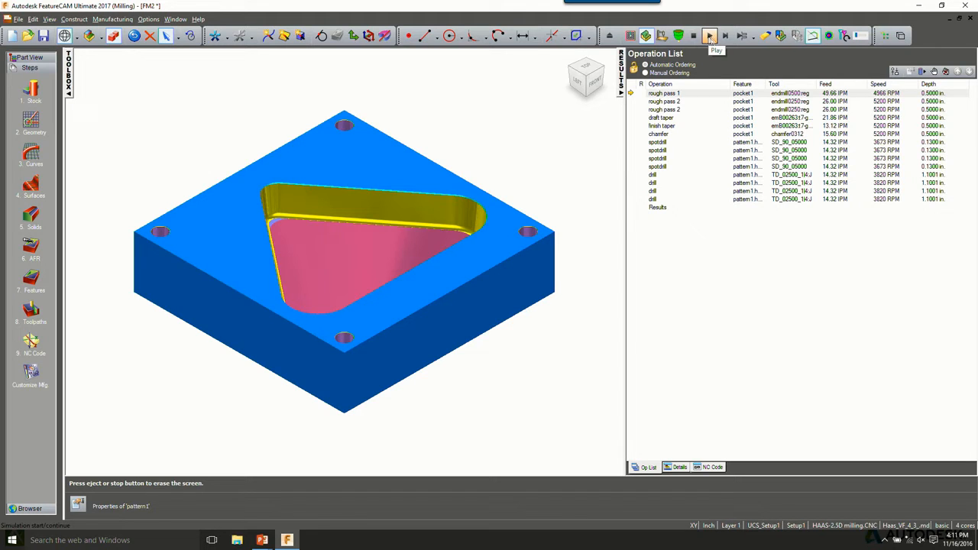
pyautogui.click(696, 472)
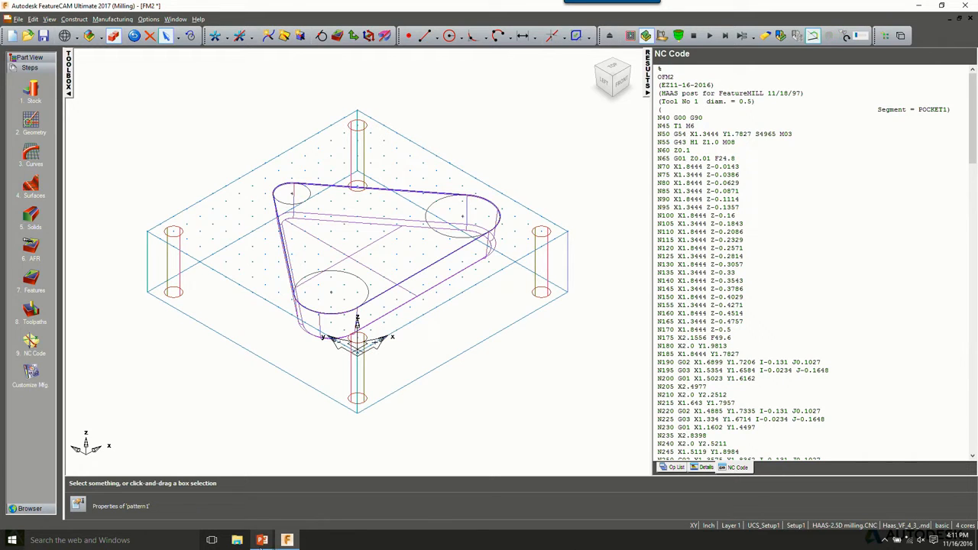
# Switch to the PowerPoint slide show, hide and reshow Presenter View, and advance to the slide after Demo.
pyautogui.moveTo(262, 540)
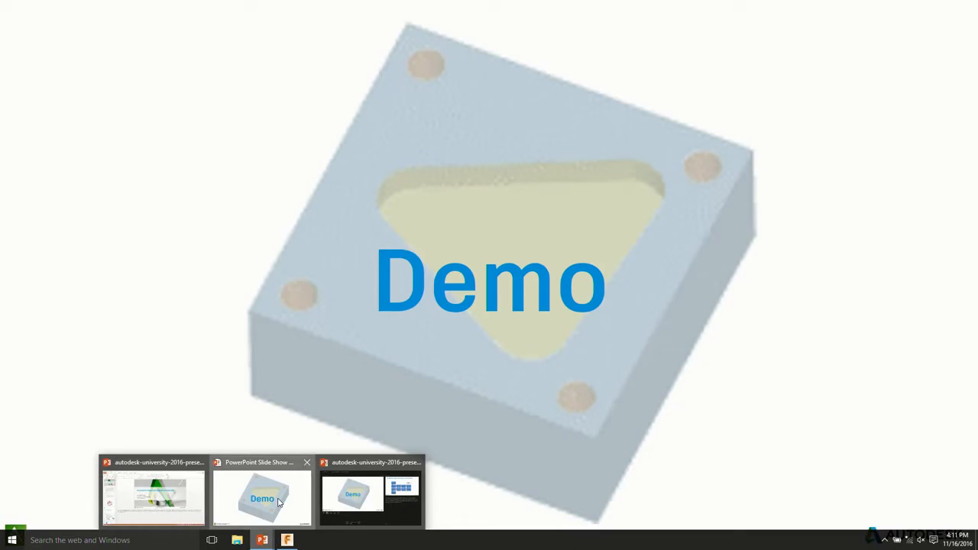
pyautogui.click(280, 502)
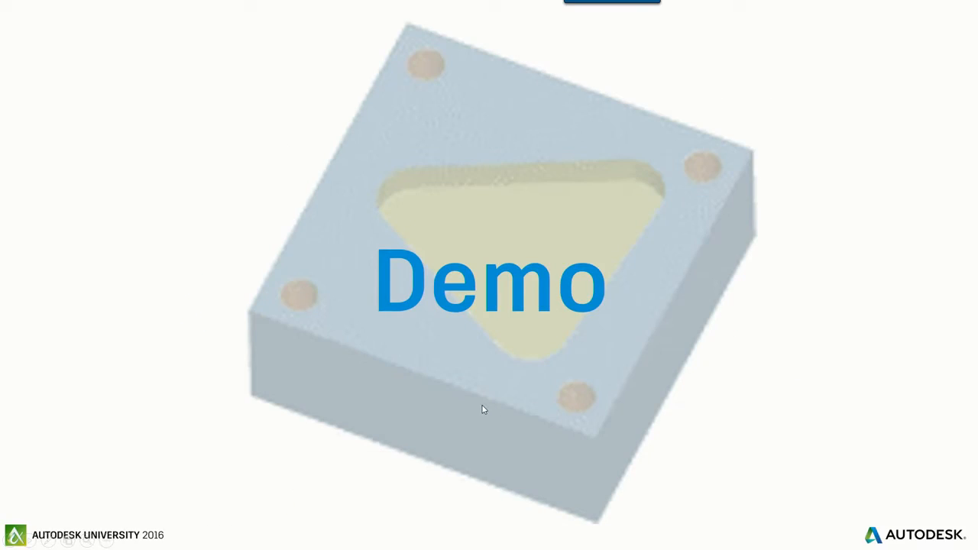
pyautogui.rightClick(444, 234)
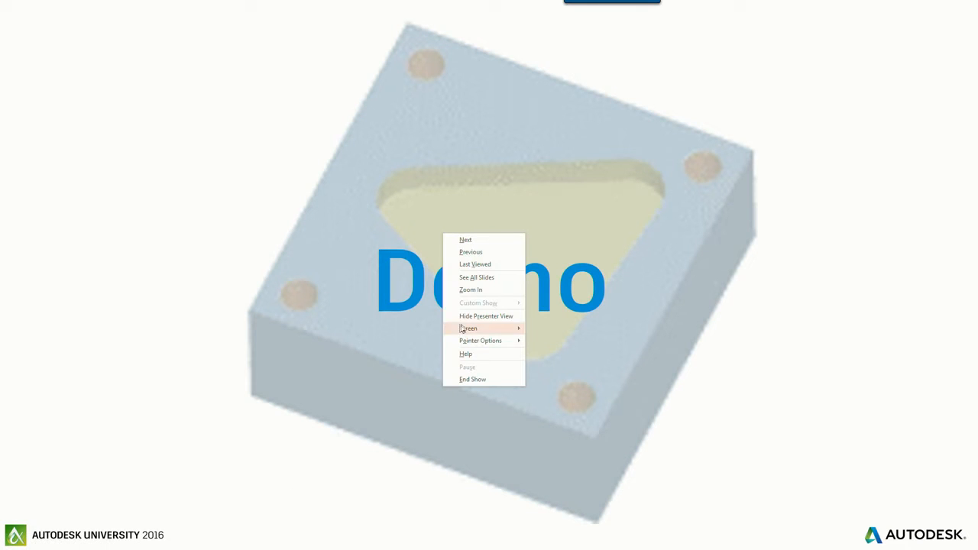
pyautogui.click(479, 319)
pyautogui.rightClick(454, 245)
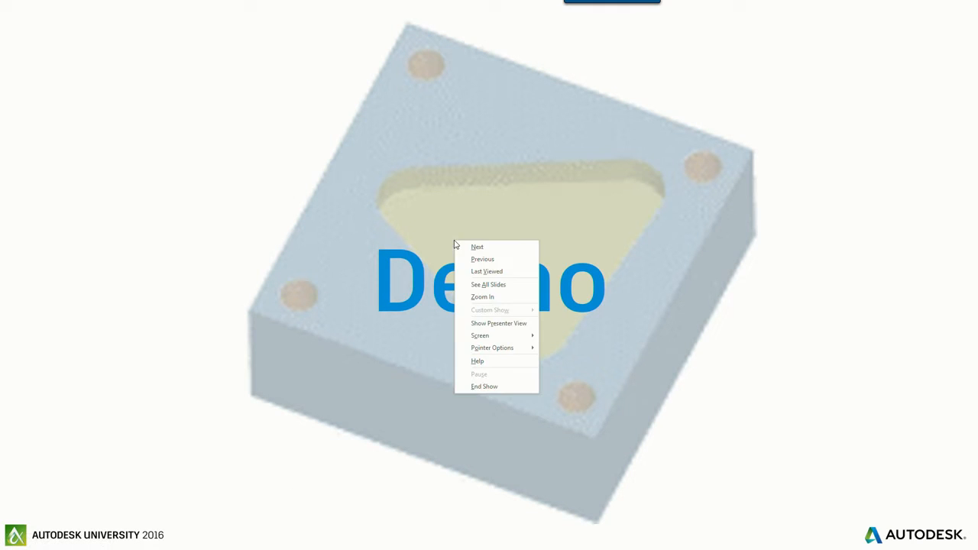
pyautogui.click(485, 320)
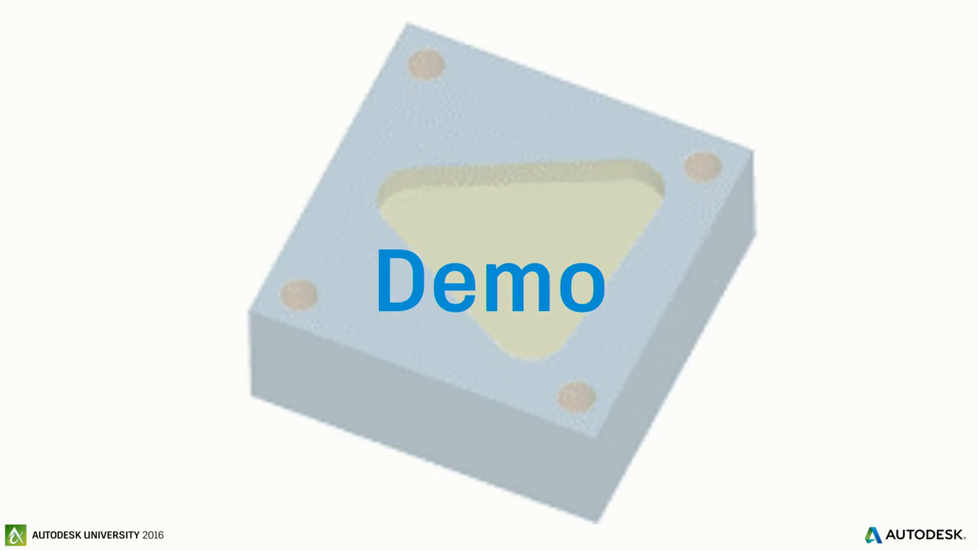
pyautogui.press('Right')
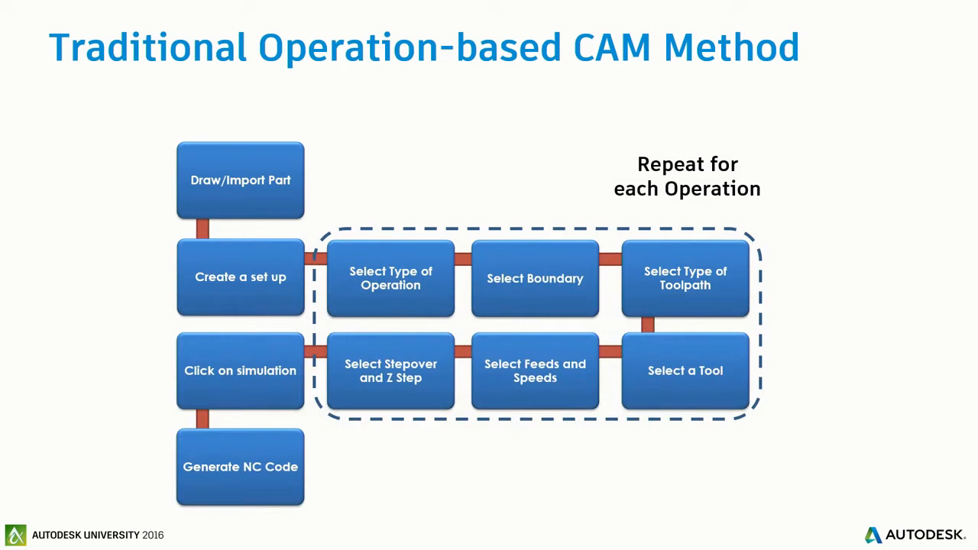
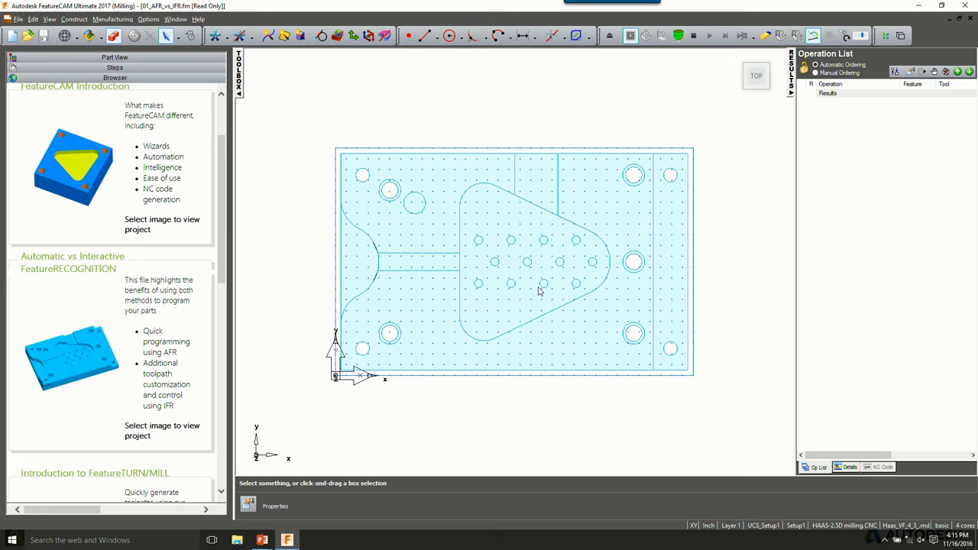
# Show the 01_AFR_vs_IFR part in isometric view.
pyautogui.rightClick(468, 97)
pyautogui.click(320, 37)
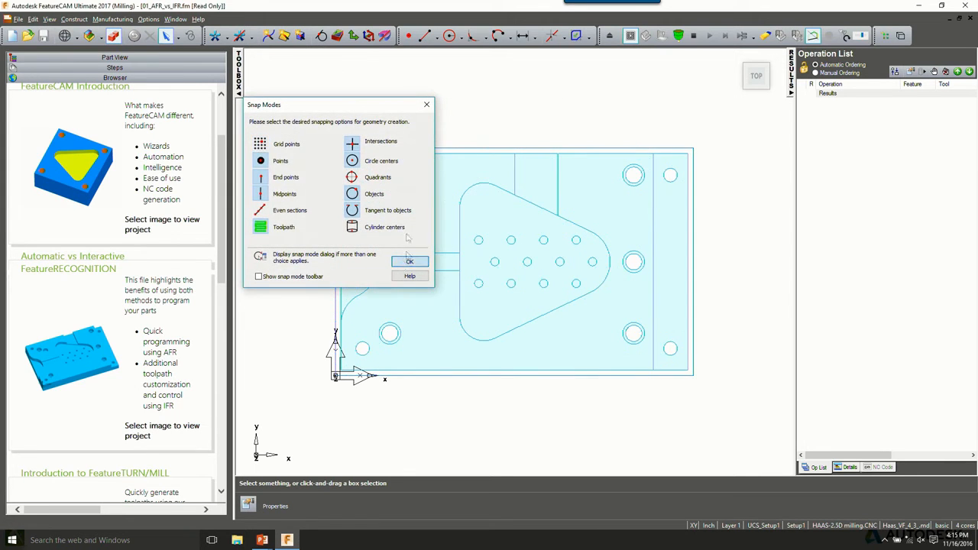
pyautogui.click(406, 262)
pyautogui.rightClick(445, 109)
pyautogui.click(450, 301)
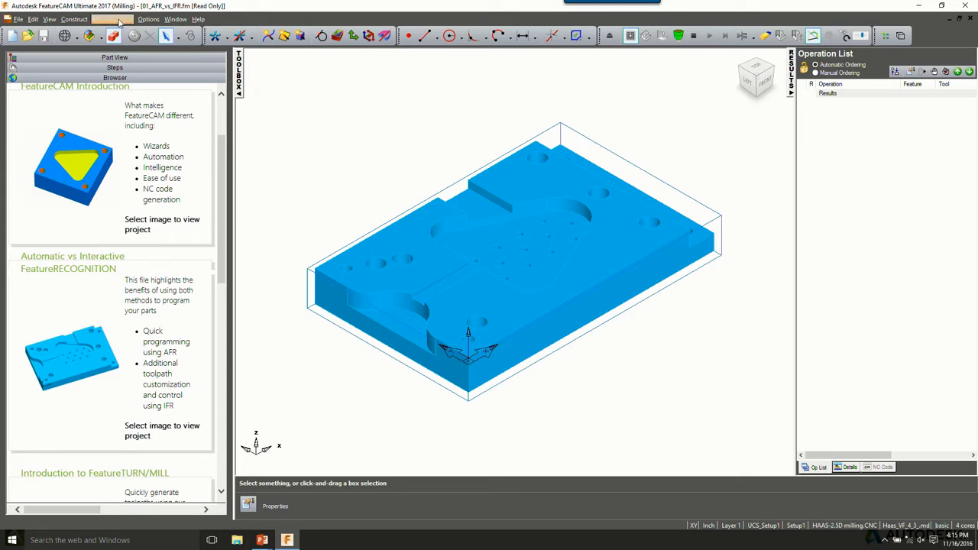
# Review the Automatic Feature Recognition options without changing them, and create all recognized features of ps_solid1 in Setup1.
pyautogui.click(115, 68)
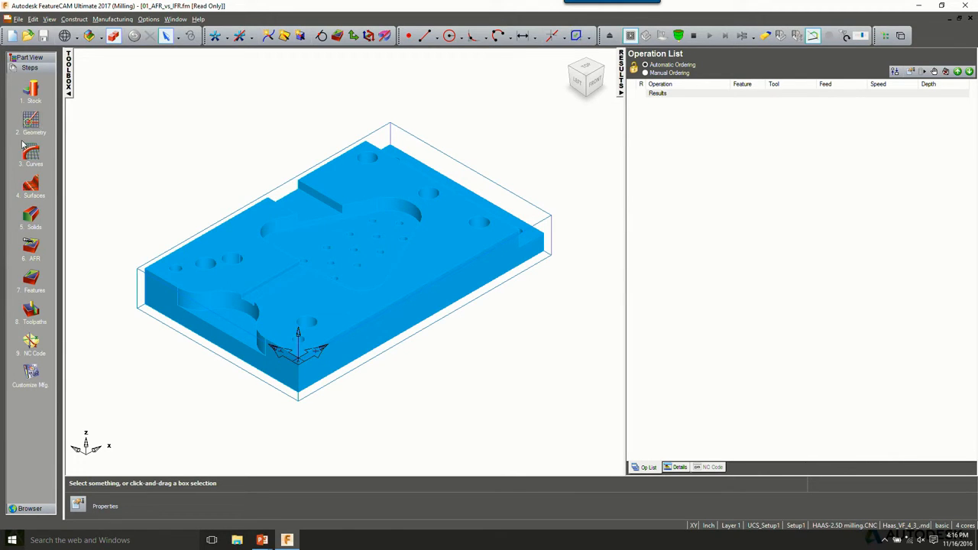
pyautogui.click(30, 246)
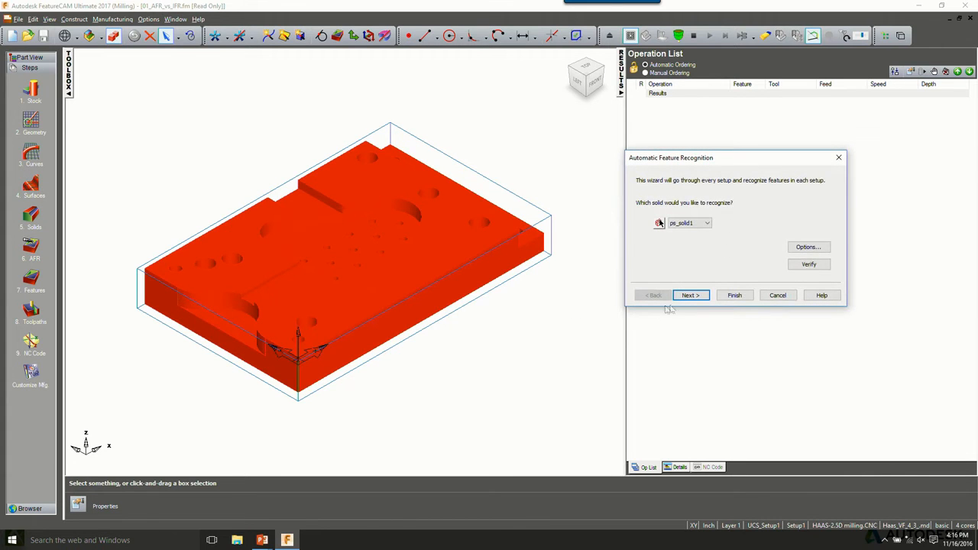
pyautogui.click(689, 296)
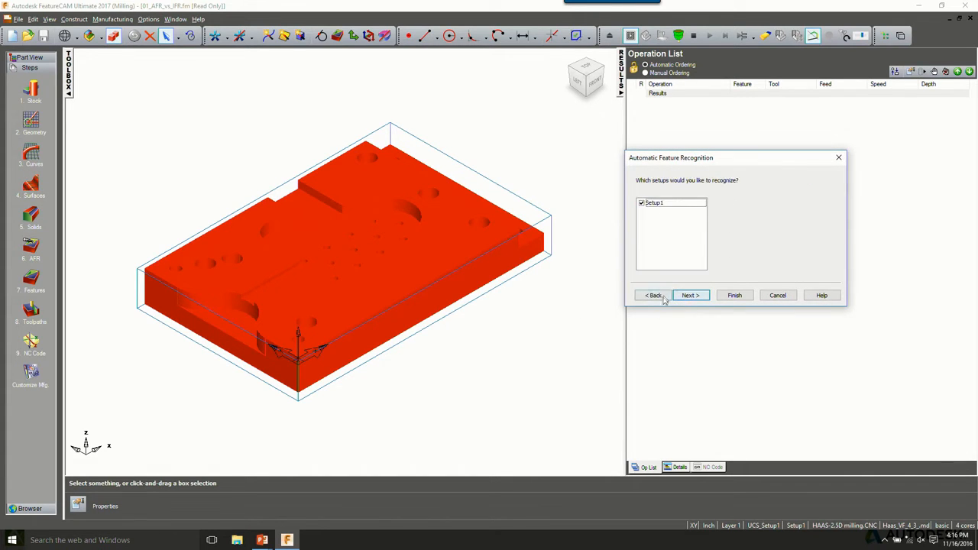
pyautogui.click(664, 298)
pyautogui.click(809, 247)
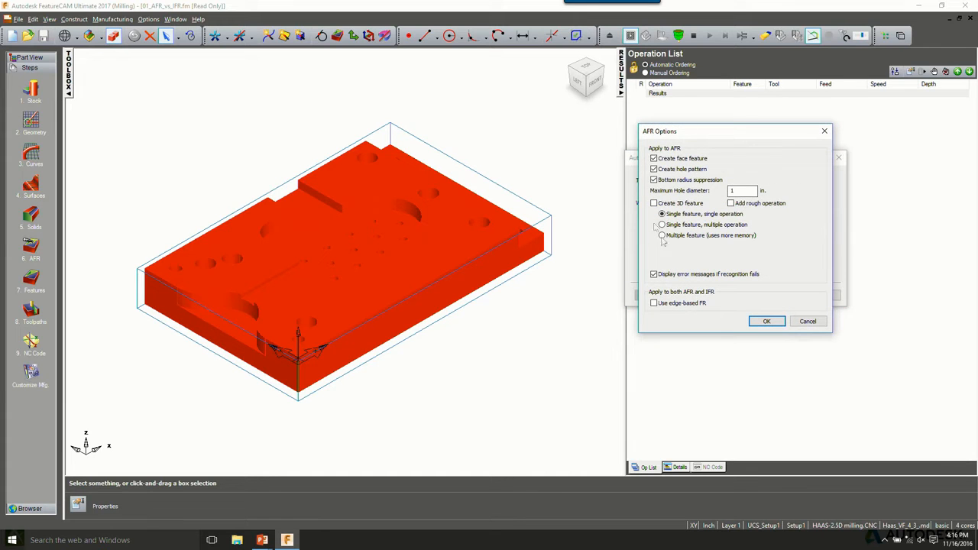
pyautogui.click(807, 322)
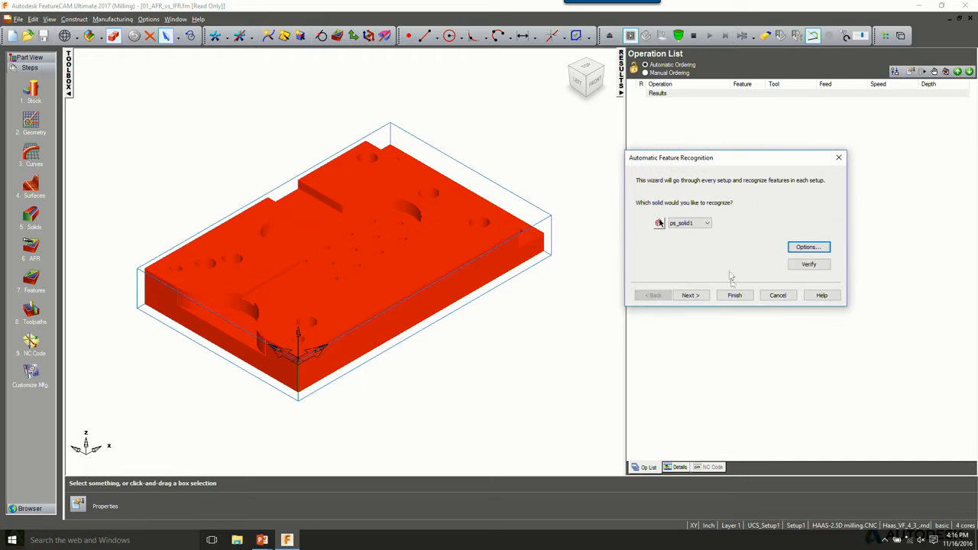
pyautogui.click(690, 296)
pyautogui.click(689, 296)
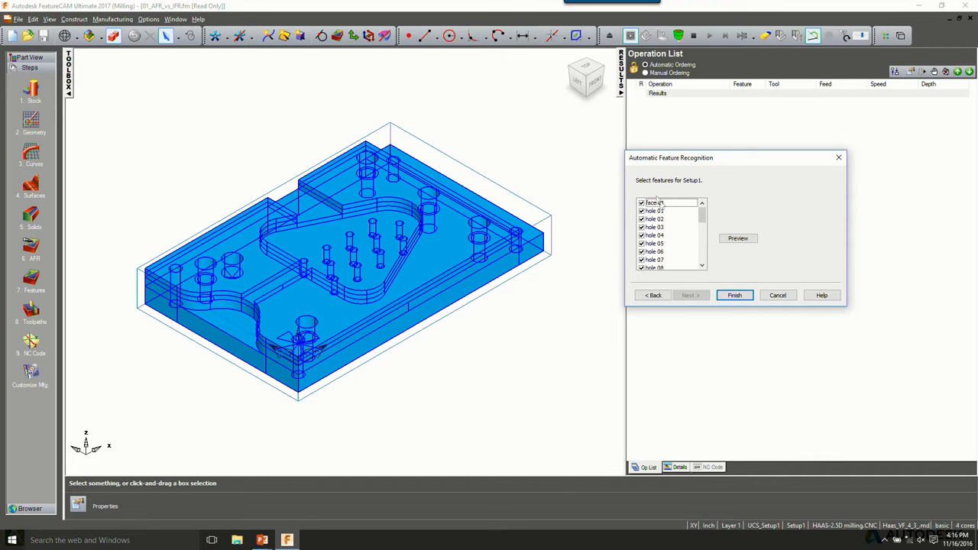
pyautogui.click(735, 296)
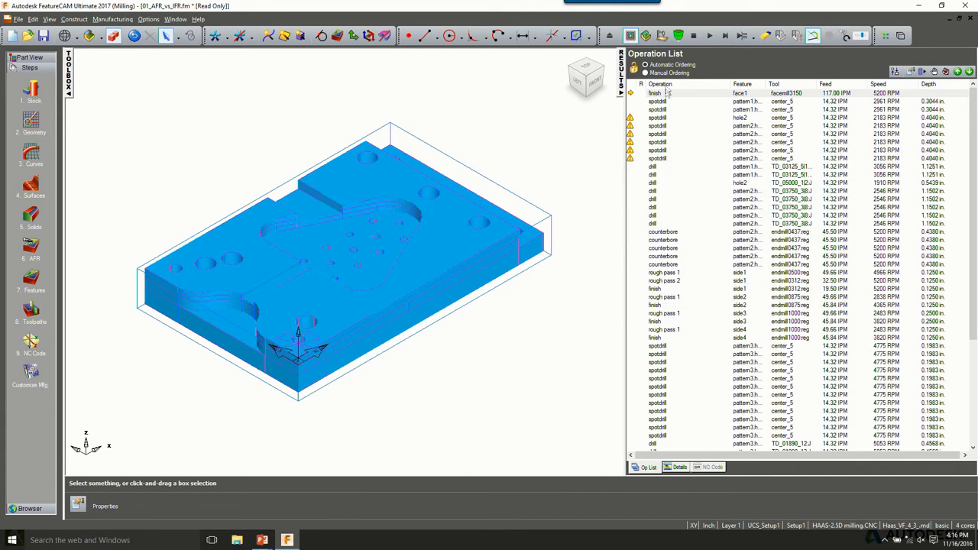
# Simulate the recognized features in 3D, and examine the NC code and the total machining time in the manufacturing details.
pyautogui.click(709, 36)
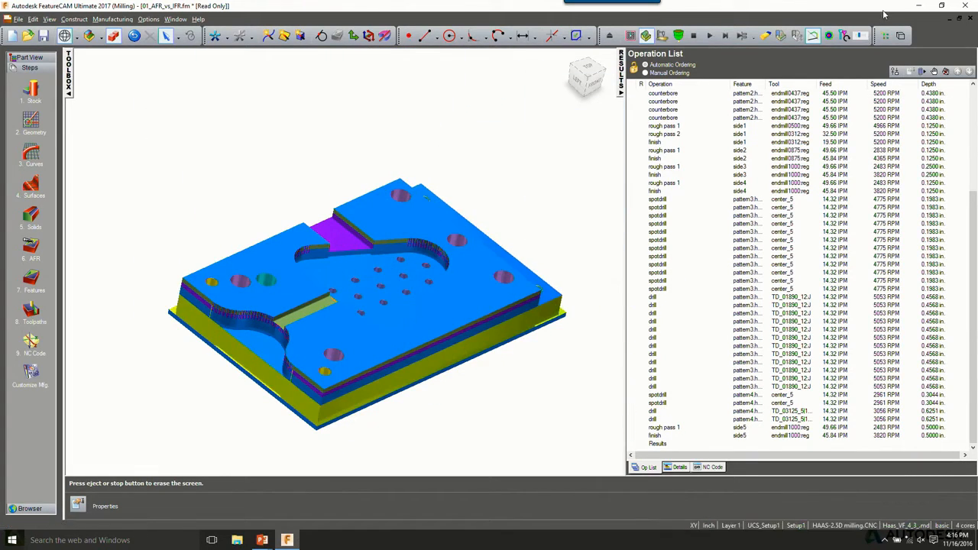
pyautogui.click(713, 468)
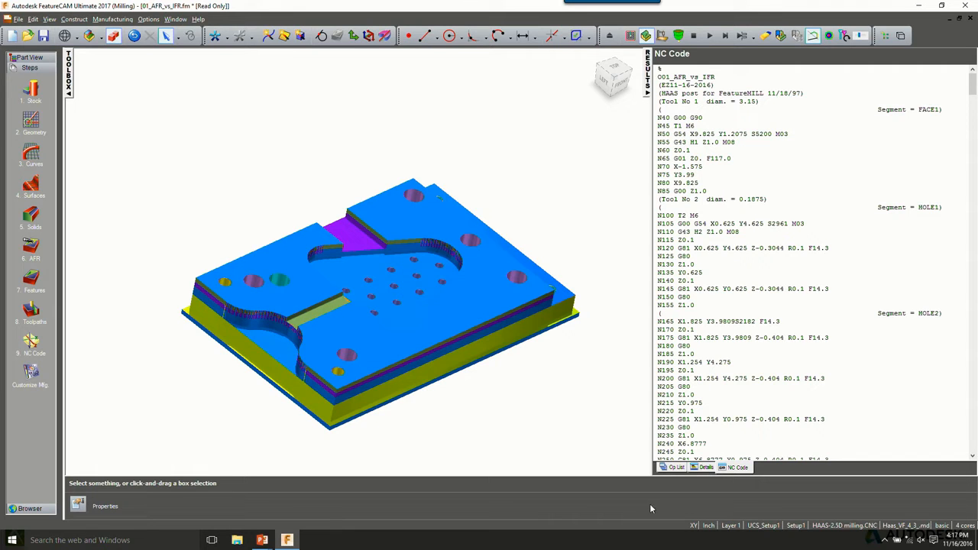
pyautogui.click(704, 468)
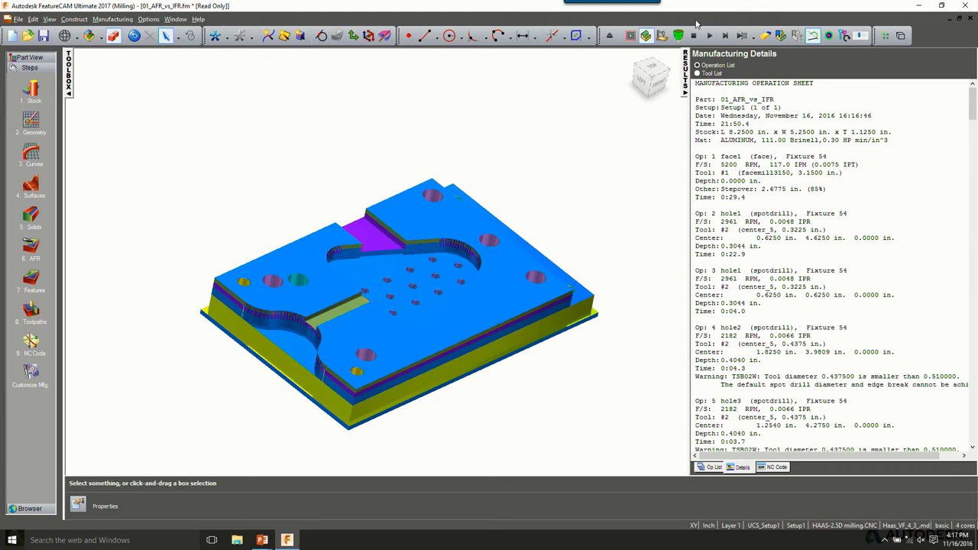
pyautogui.moveTo(748, 123); pyautogui.dragTo(686, 123)
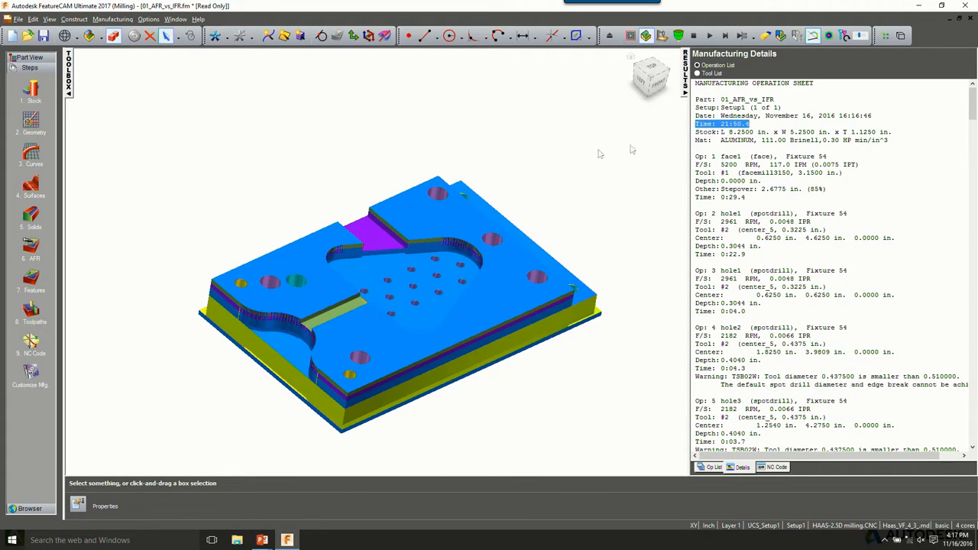
# Clear the simulation and undo the automatic feature recognition, keeping the operation list displayed.
pyautogui.click(460, 170)
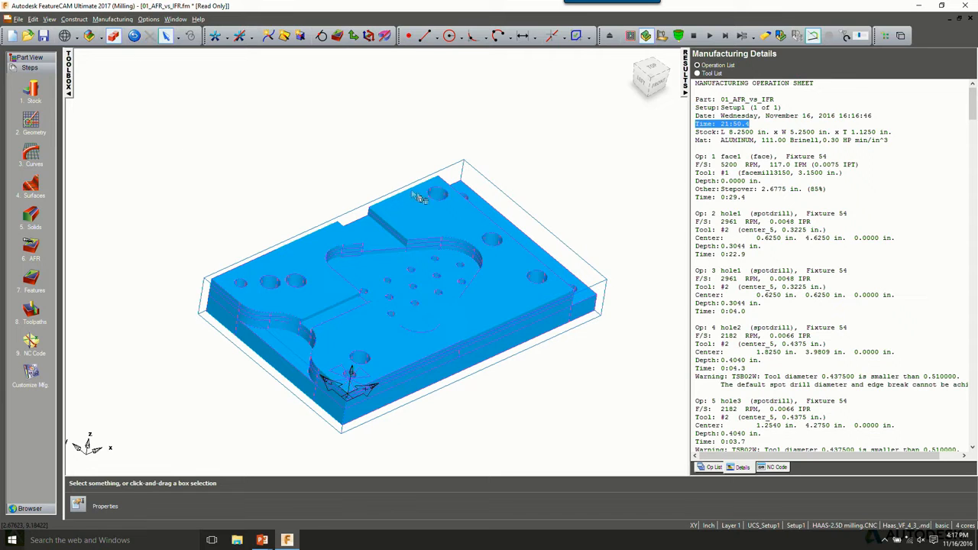
pyautogui.click(686, 75)
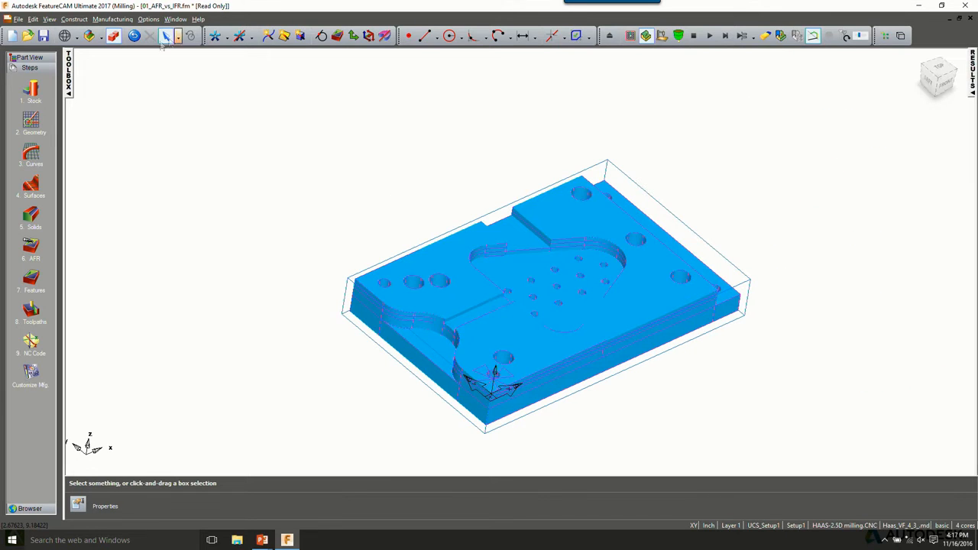
pyautogui.click(136, 36)
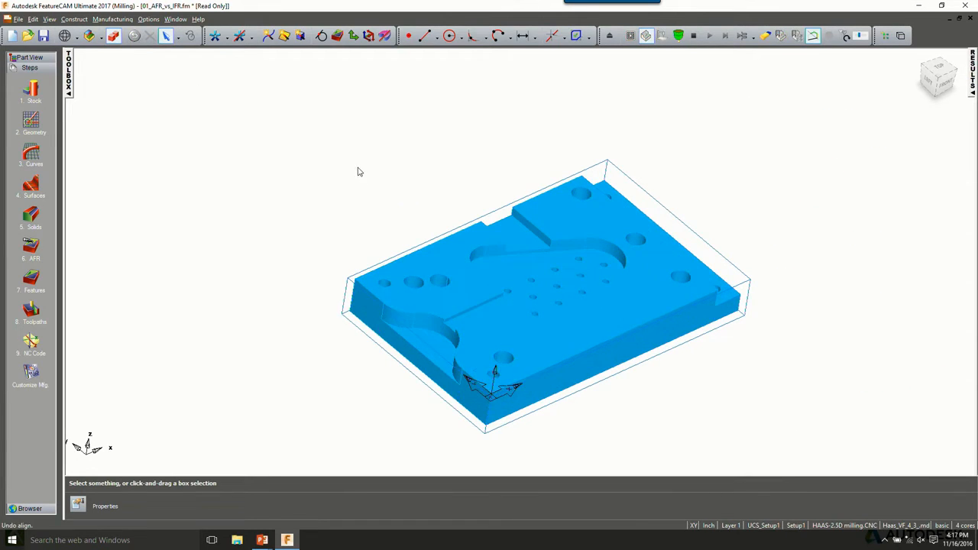
pyautogui.click(971, 74)
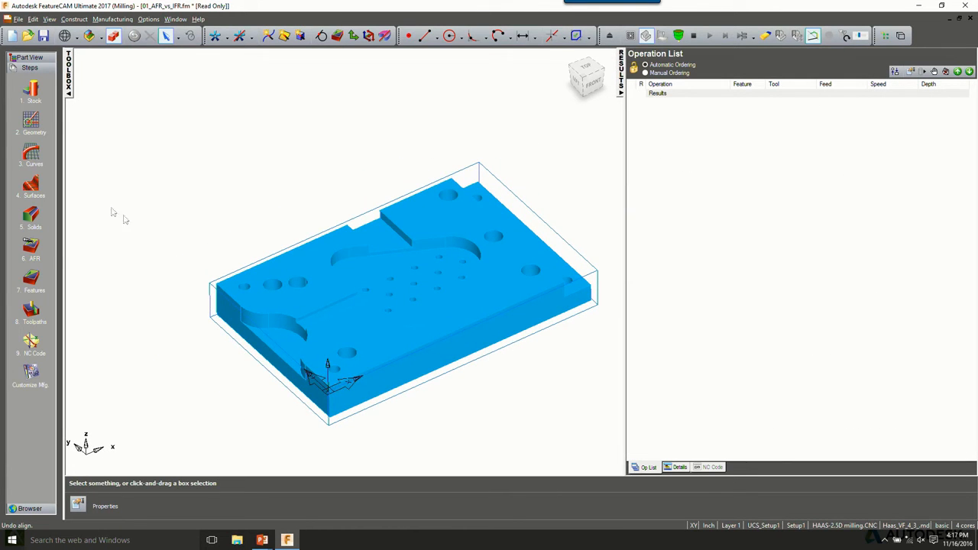
# Create a face feature at Z offset 0.0 with a thickness of 0.02, and continue with another new feature.
pyautogui.click(33, 279)
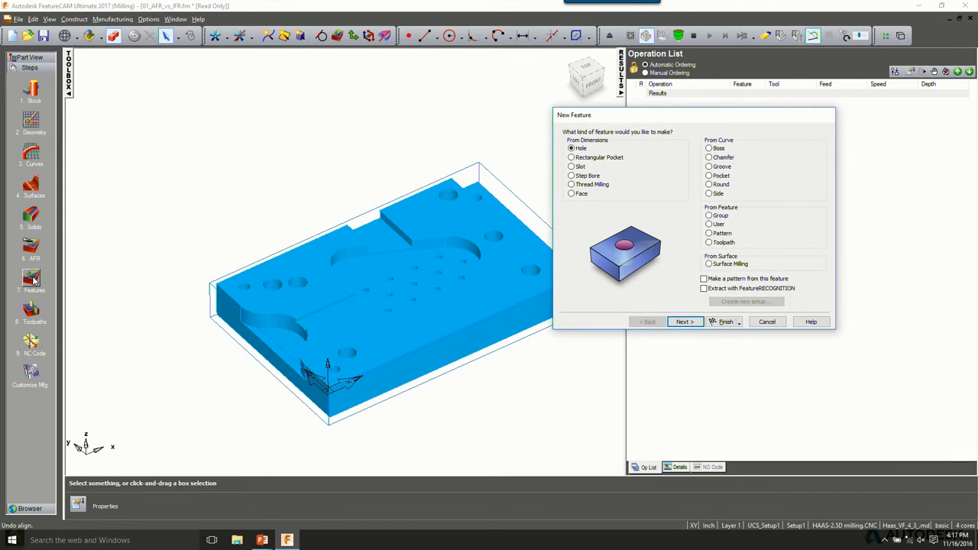
pyautogui.click(571, 194)
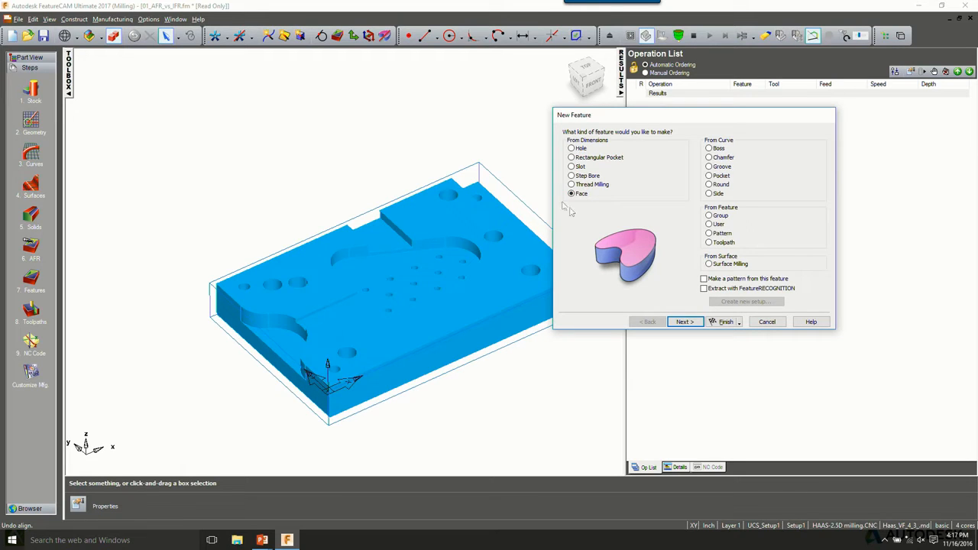
pyautogui.click(680, 322)
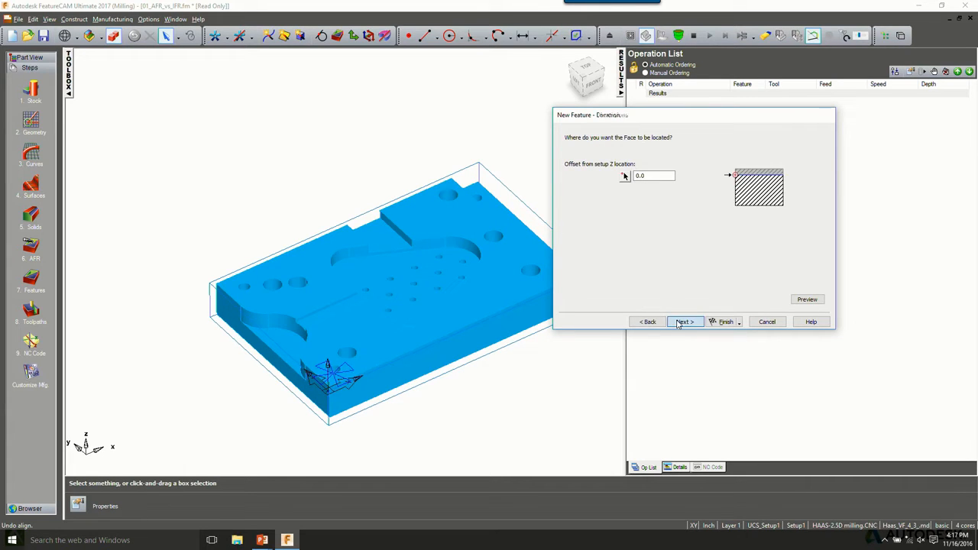
pyautogui.click(678, 322)
pyautogui.click(739, 325)
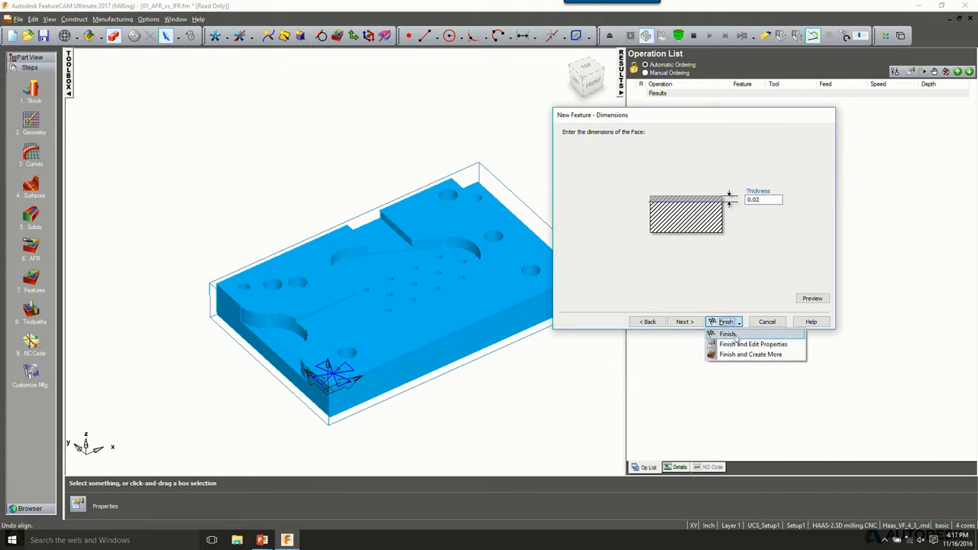
pyautogui.click(731, 354)
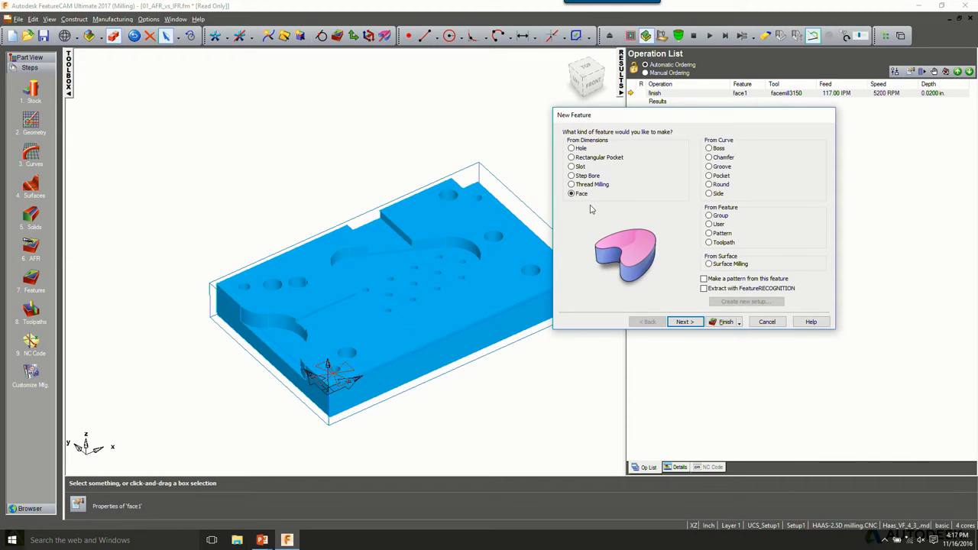
# Create a pocket feature for the triangular pocket with FeatureRECOGNITION, using automatic recognition and selecting all recognized features.
pyautogui.click(712, 177)
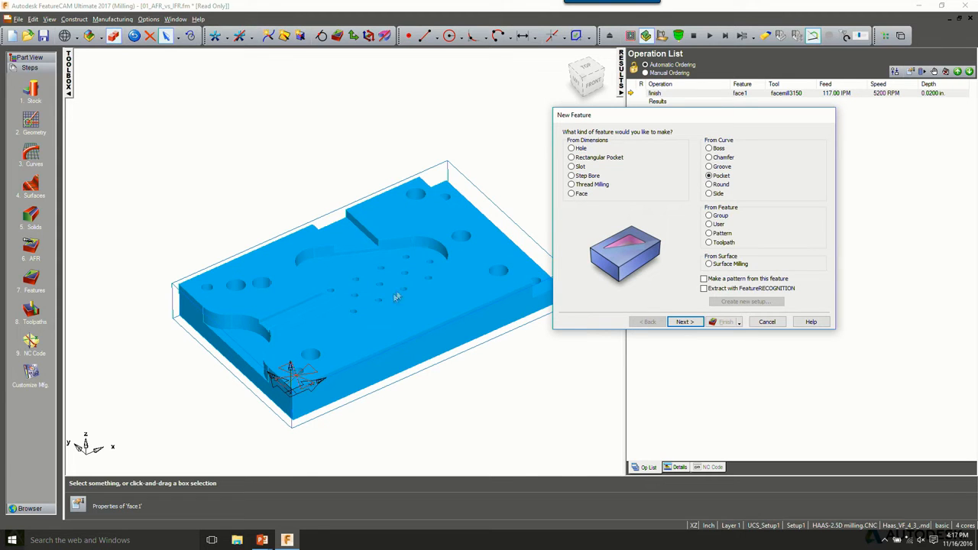
pyautogui.click(705, 289)
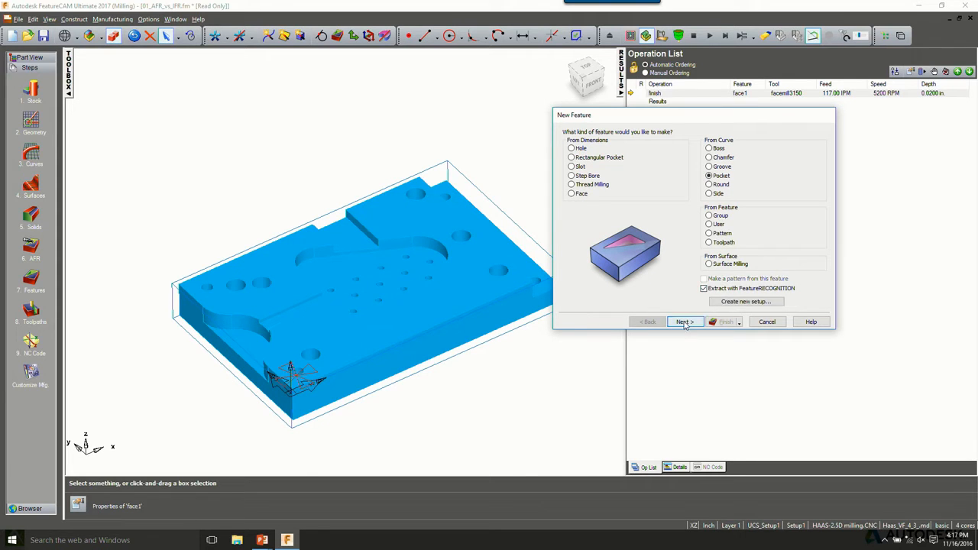
pyautogui.click(683, 322)
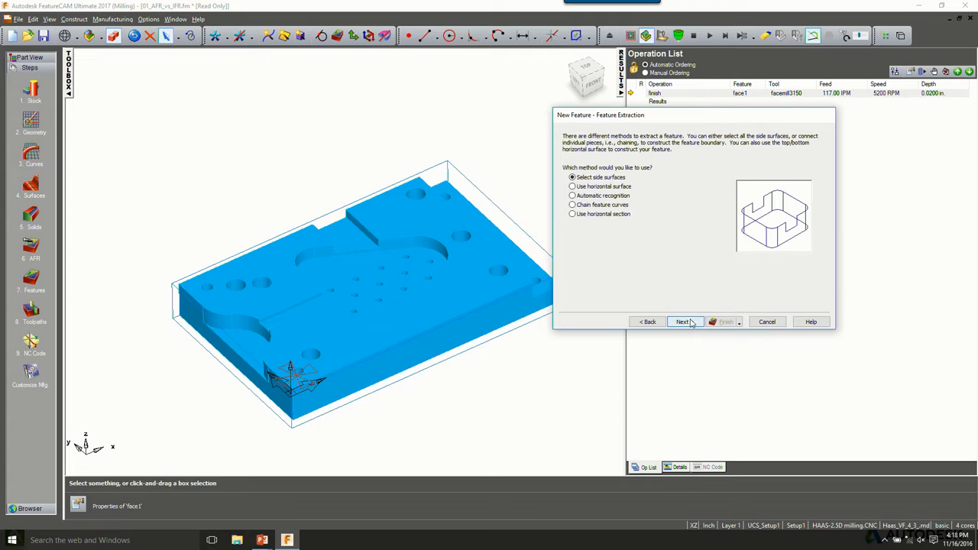
pyautogui.click(593, 196)
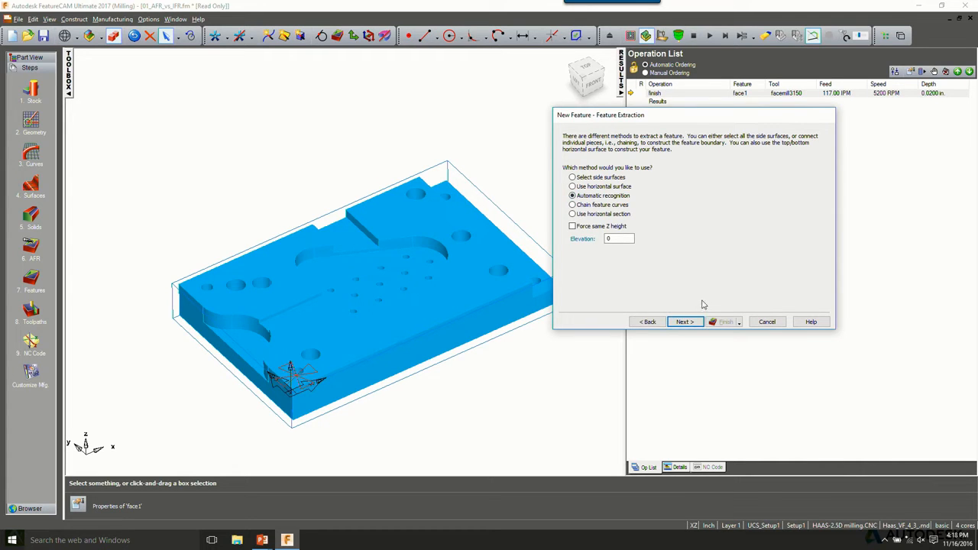
pyautogui.click(684, 321)
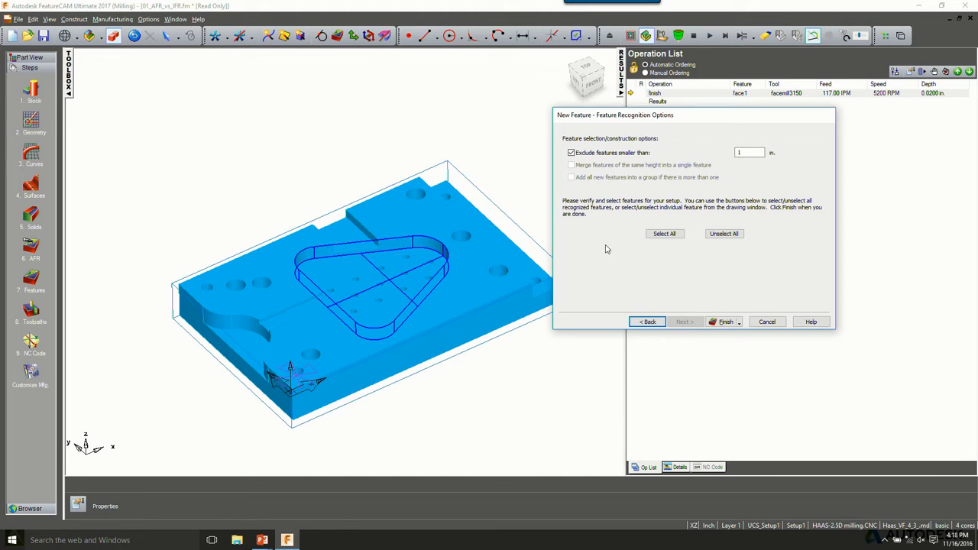
pyautogui.click(662, 235)
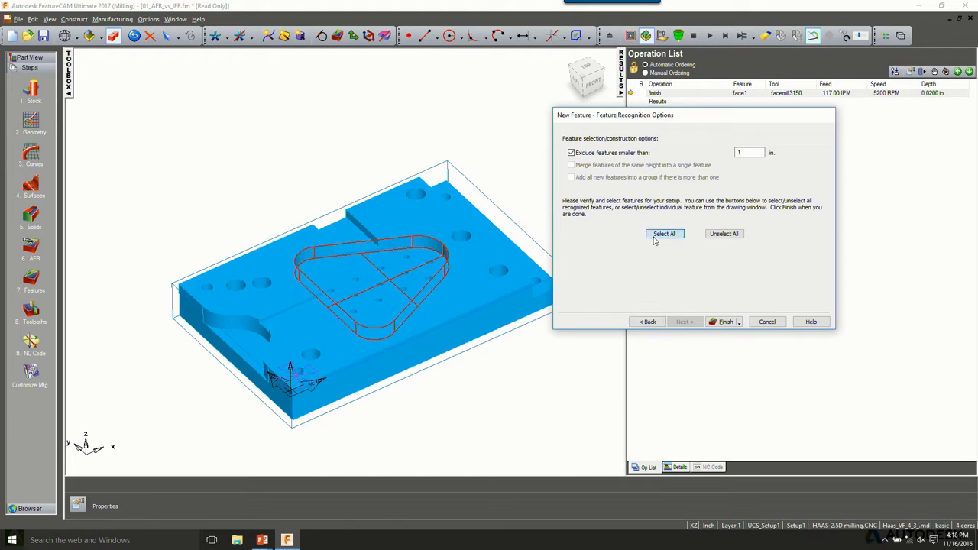
pyautogui.click(722, 322)
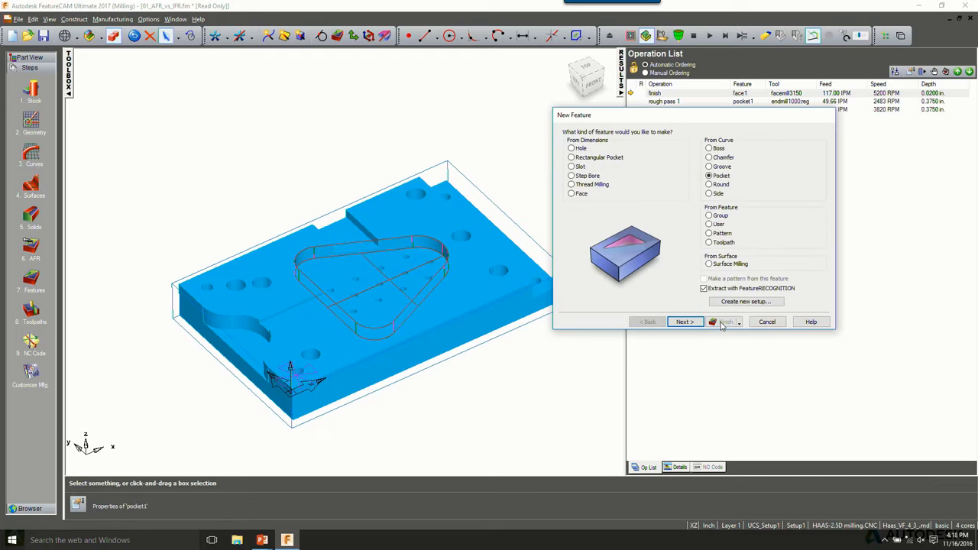
# Create side features with FeatureRECOGNITION, using automatic recognition and selecting all recognized sides.
pyautogui.click(709, 194)
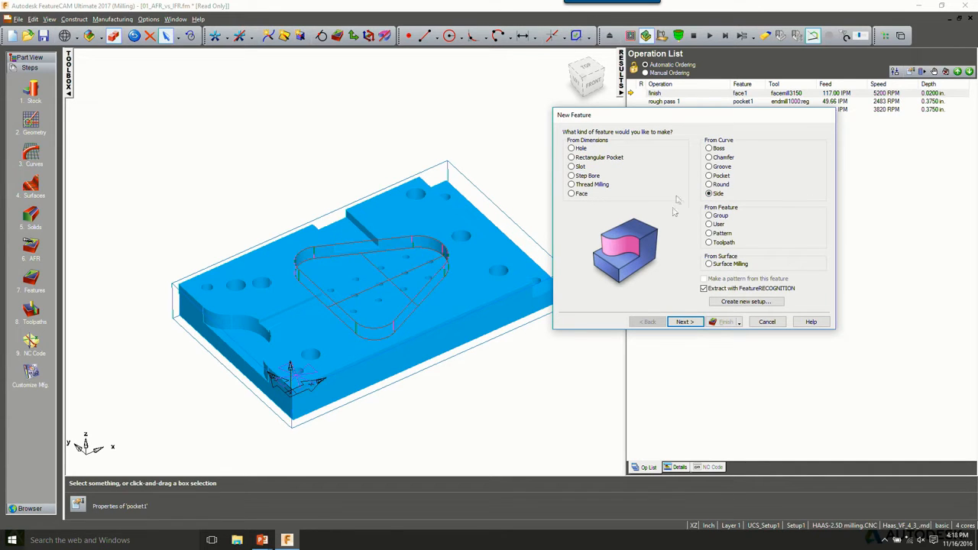
pyautogui.click(684, 321)
pyautogui.click(683, 321)
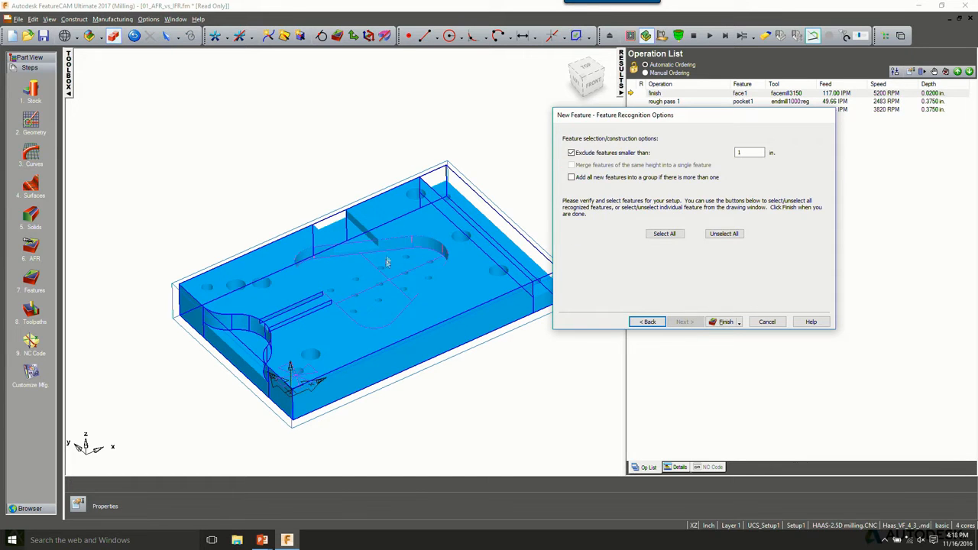
pyautogui.click(664, 233)
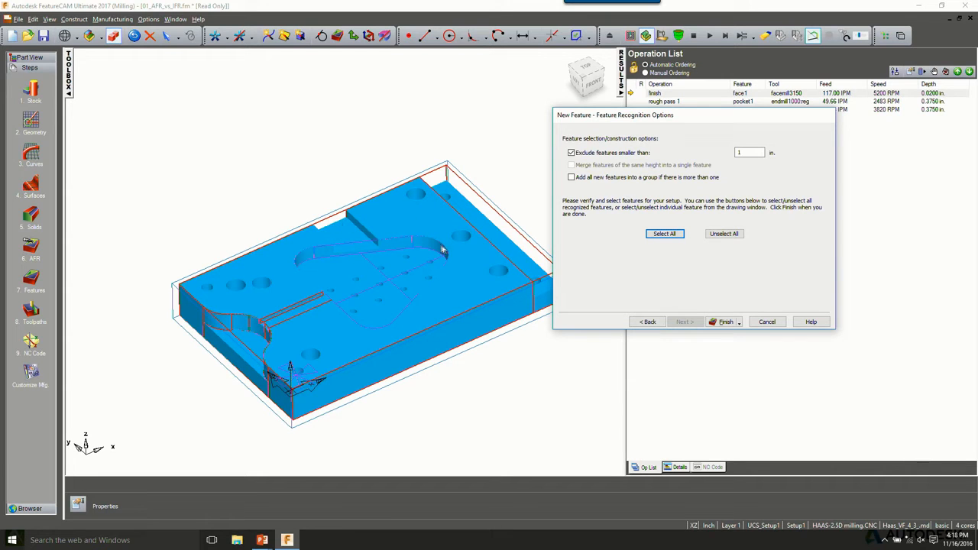
pyautogui.click(724, 321)
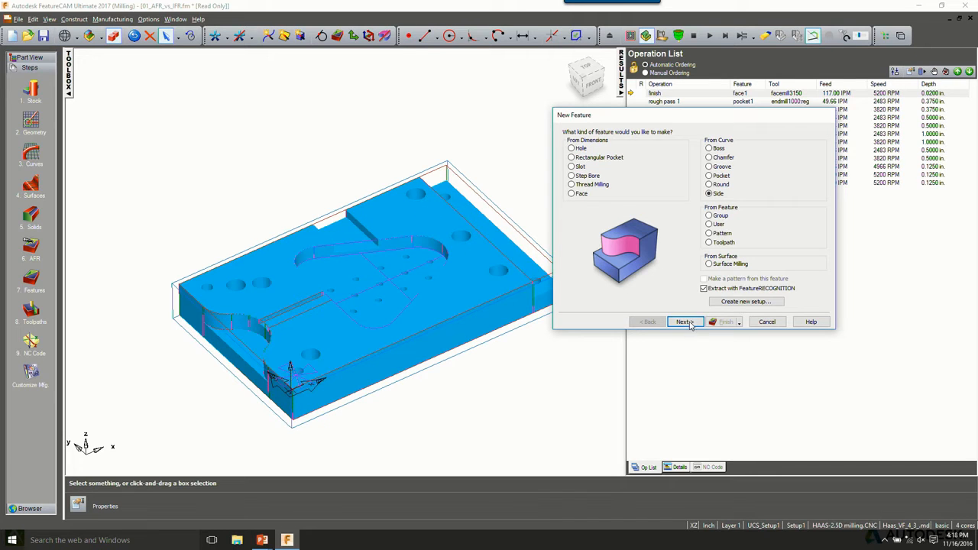
# Create a side feature for the open notch in the back edge from its selected side surfaces, keeping the default machining sides and Z locations.
pyautogui.click(683, 321)
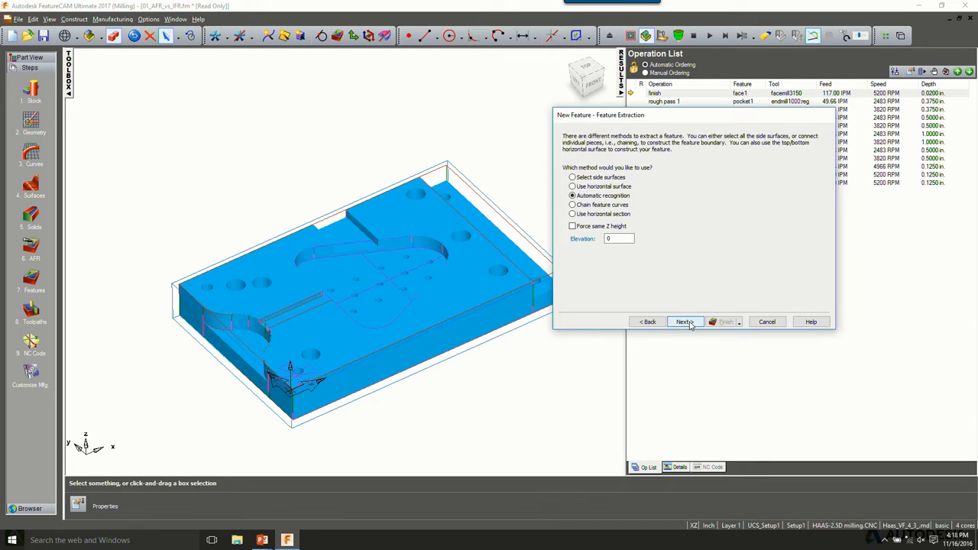
pyautogui.click(573, 177)
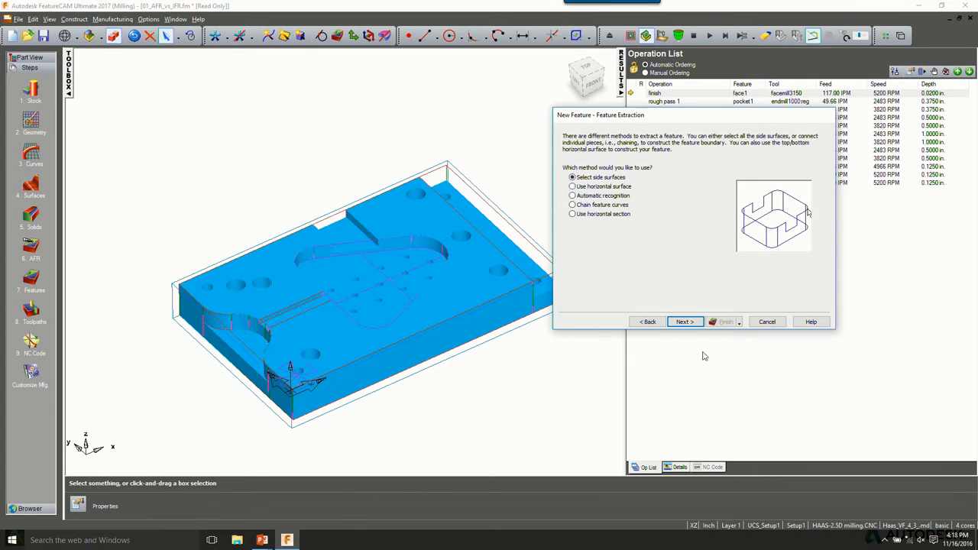
pyautogui.click(685, 322)
pyautogui.moveTo(301, 194); pyautogui.dragTo(386, 259)
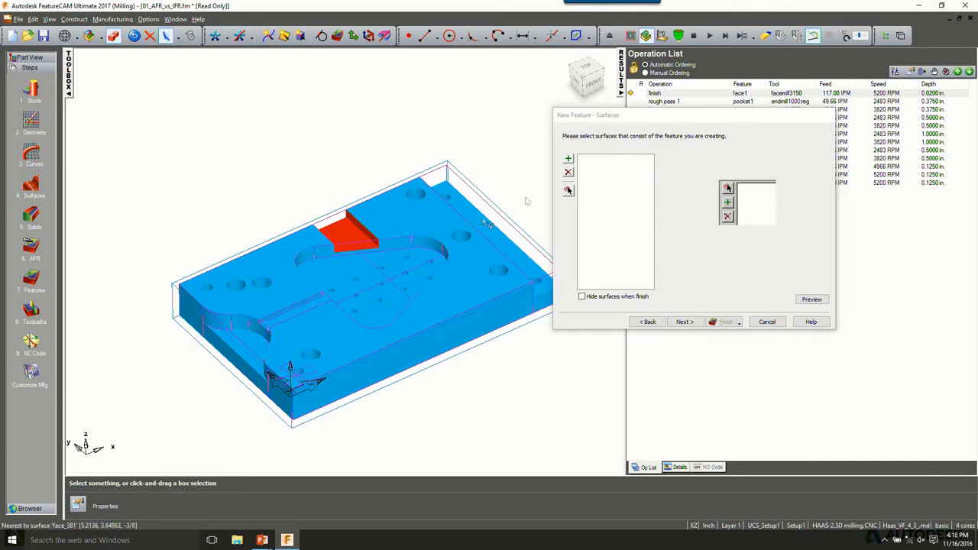
pyautogui.click(568, 159)
pyautogui.click(684, 322)
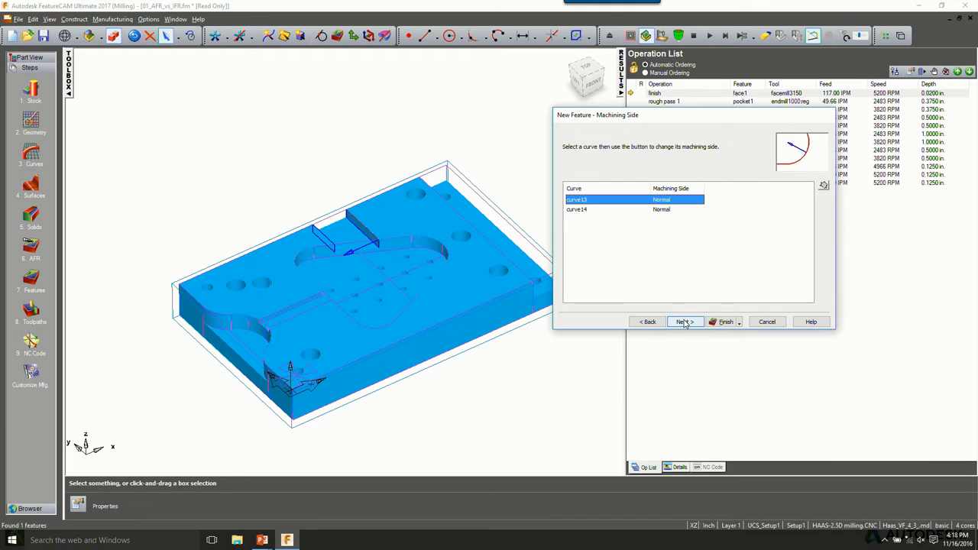
pyautogui.click(685, 322)
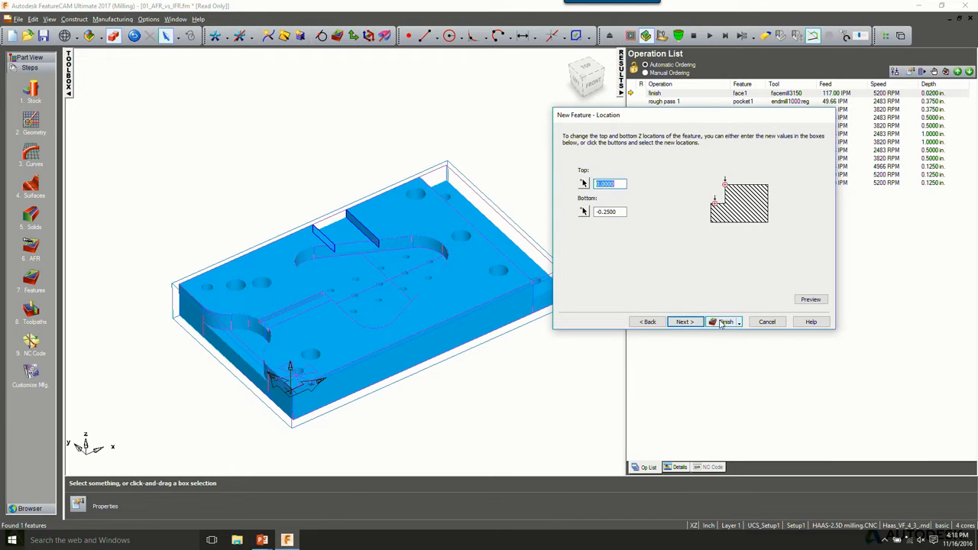
pyautogui.click(722, 321)
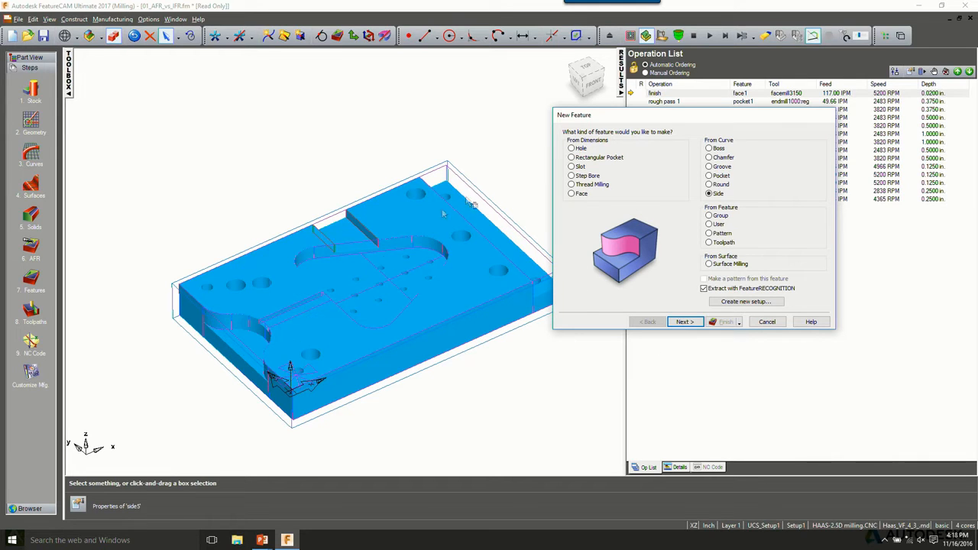
# Create all recognized hole features, closing the feature wizard, and run a 3D simulation of the complete part before clearing it.
pyautogui.click(573, 148)
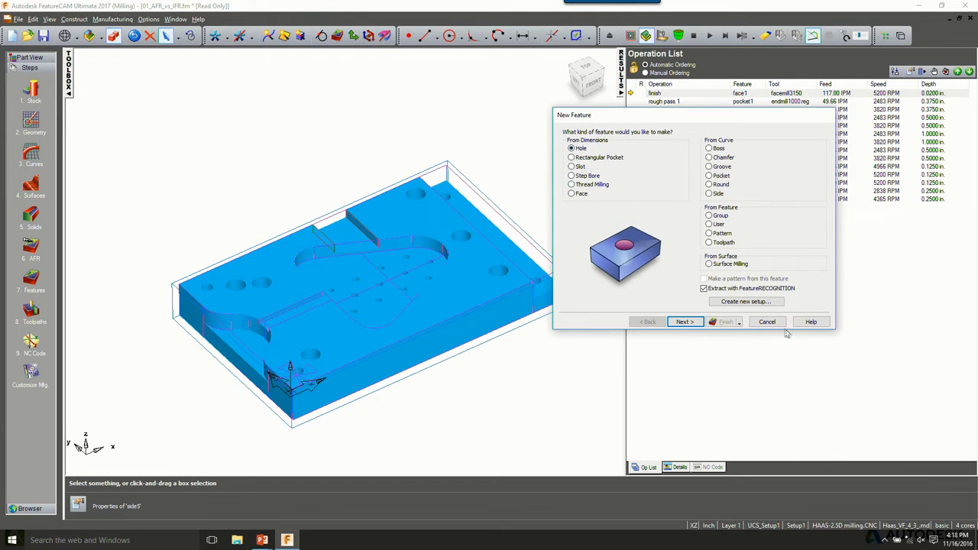
pyautogui.click(685, 322)
pyautogui.click(684, 322)
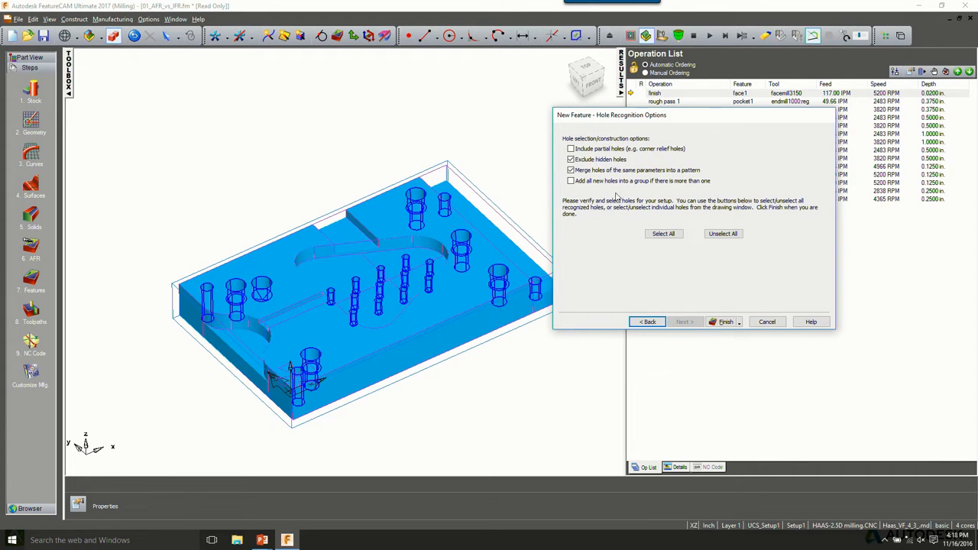
pyautogui.click(663, 233)
pyautogui.click(739, 322)
pyautogui.click(732, 332)
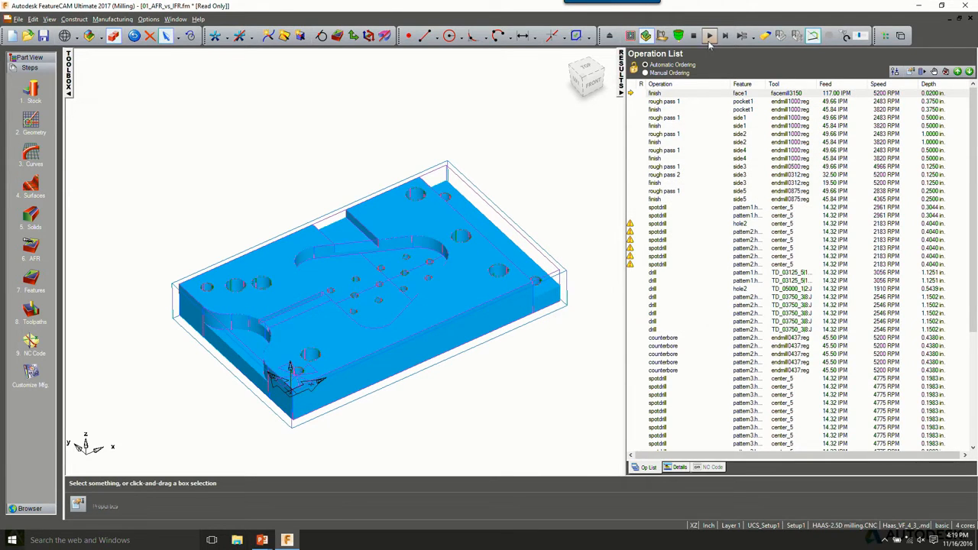
pyautogui.click(709, 36)
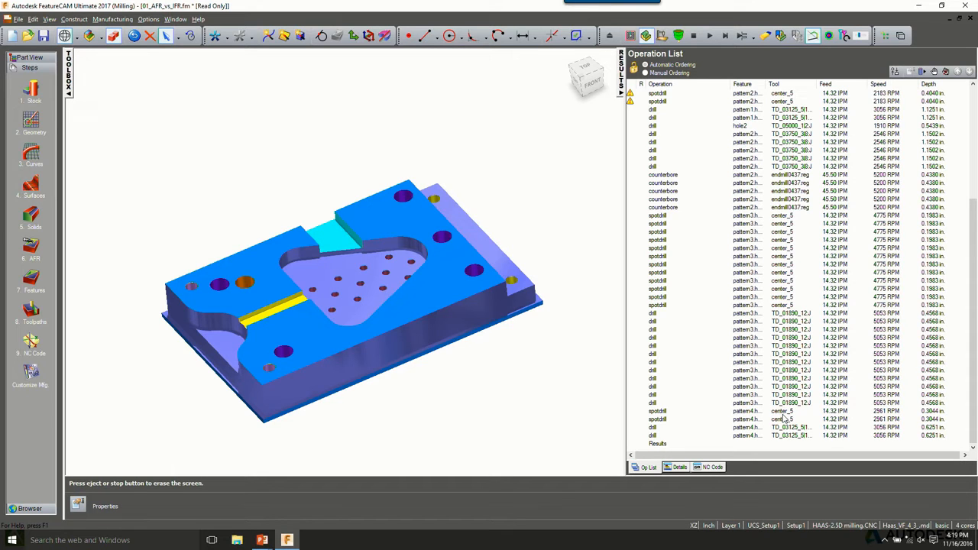
pyautogui.press('Escape')
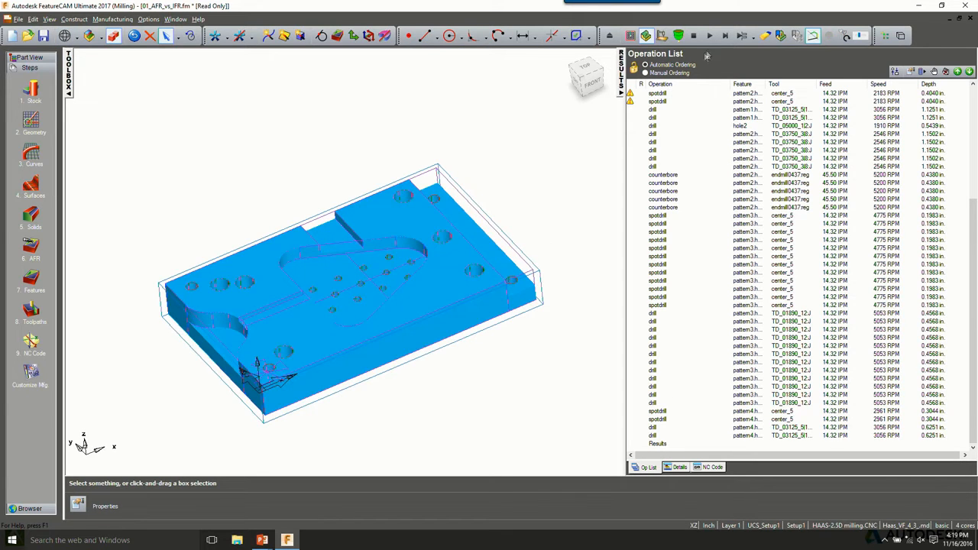
# Turn off "Cut higher operations first" in the automatic ordering options, leaving only "Minimize tool changes" enabled.
pyautogui.click(896, 71)
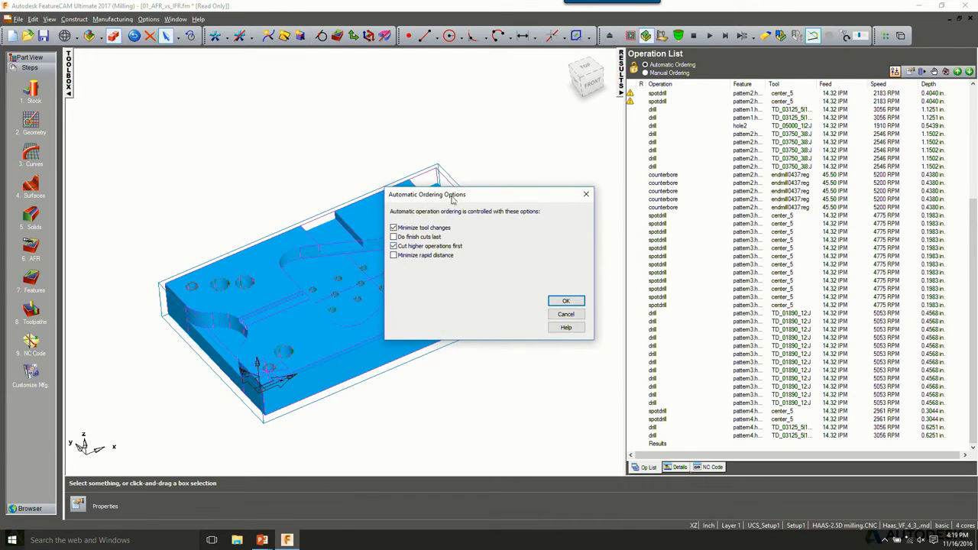
pyautogui.moveTo(452, 198); pyautogui.dragTo(562, 178)
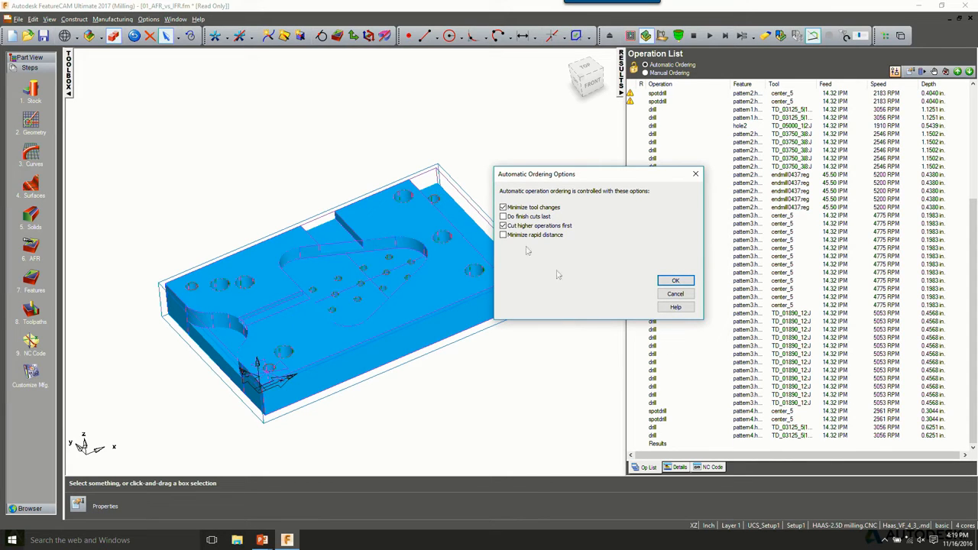
pyautogui.click(503, 225)
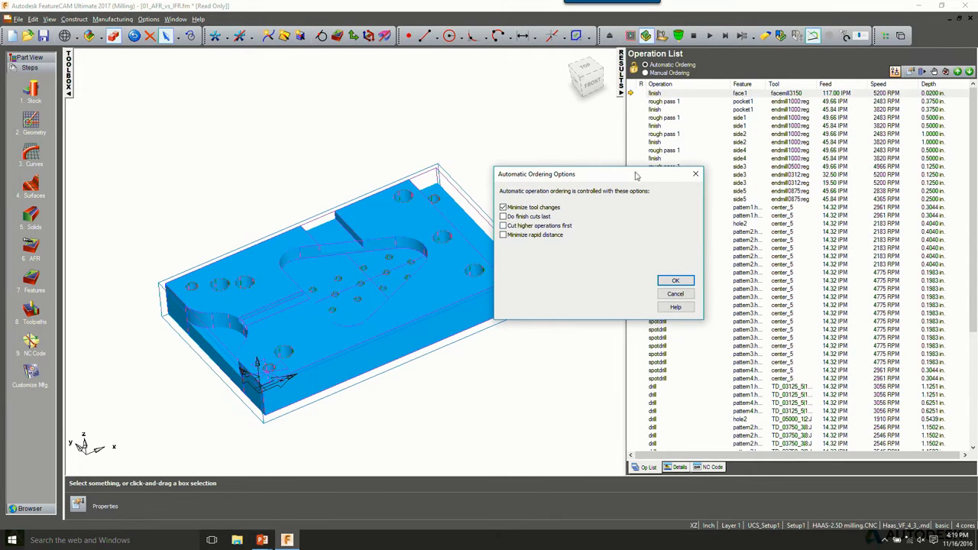
pyautogui.moveTo(638, 175); pyautogui.dragTo(592, 164)
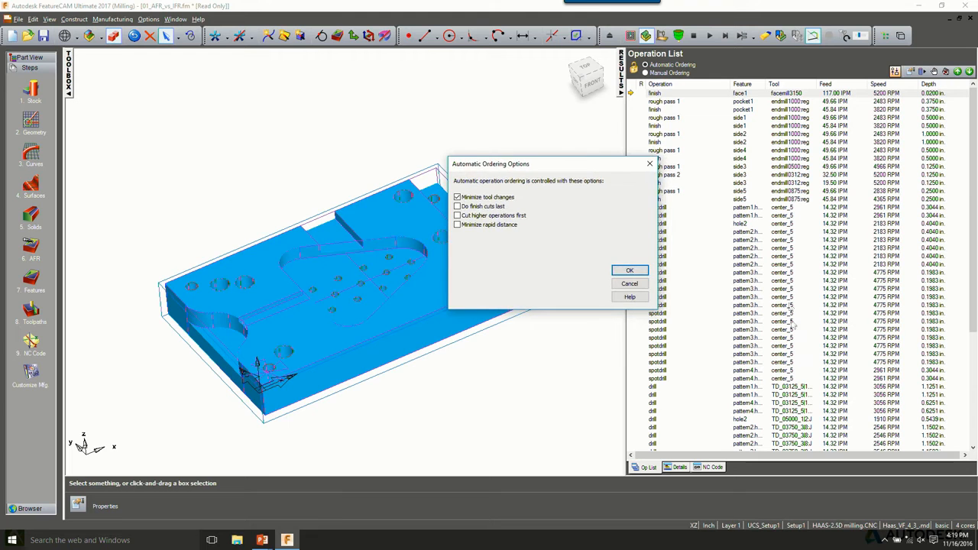
pyautogui.click(628, 270)
# Simulate the reordered operations in 3D, examine the total machining time in the manufacturing details, and clear the simulation.
pyautogui.click(708, 35)
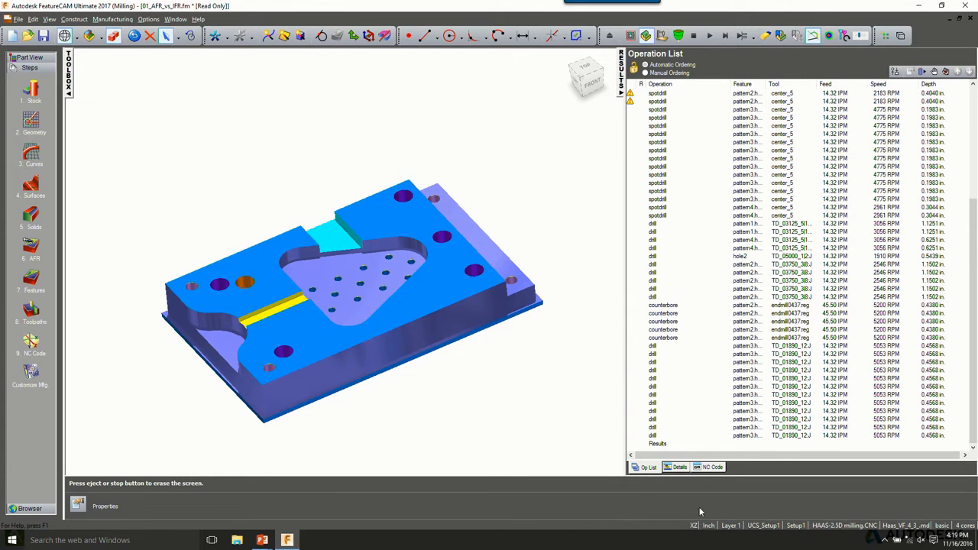
pyautogui.click(677, 467)
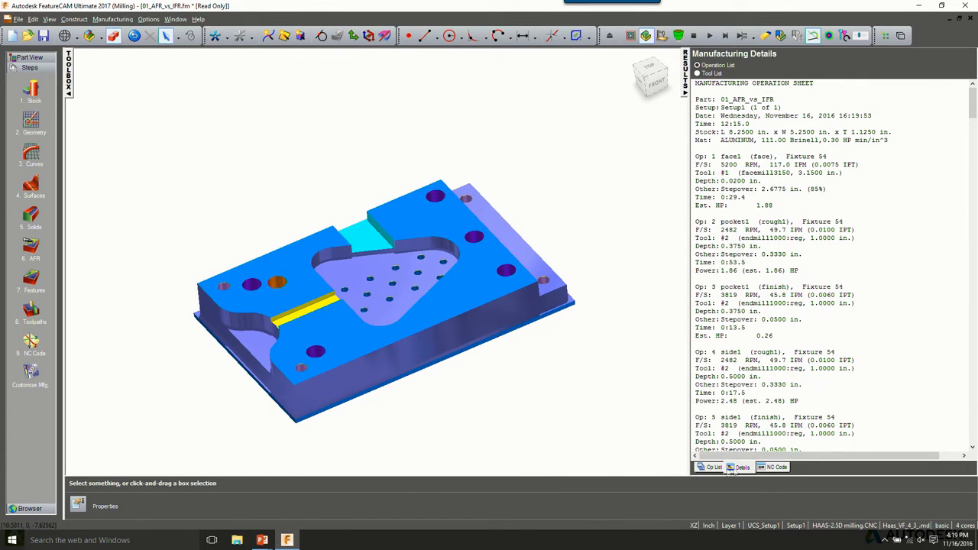
pyautogui.moveTo(755, 123); pyautogui.dragTo(695, 124)
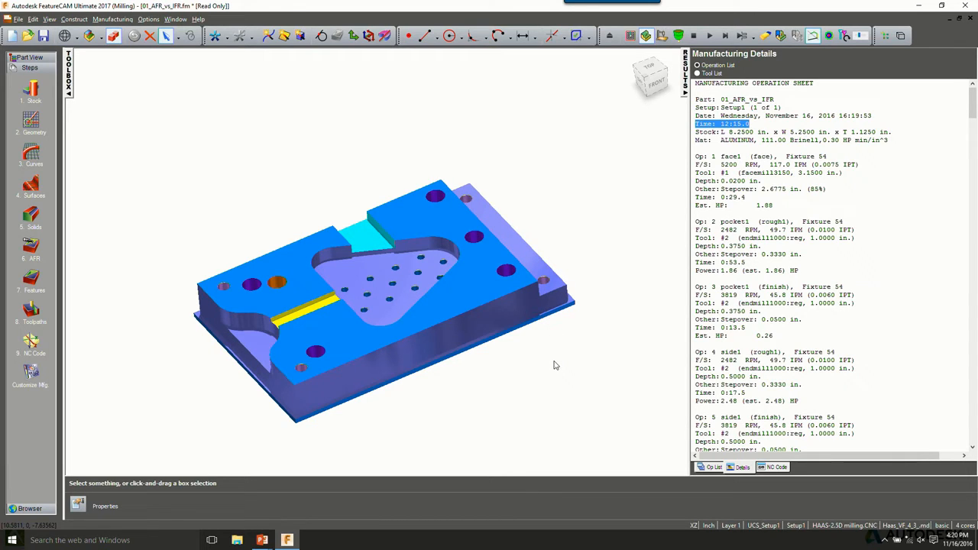
pyautogui.press('Escape')
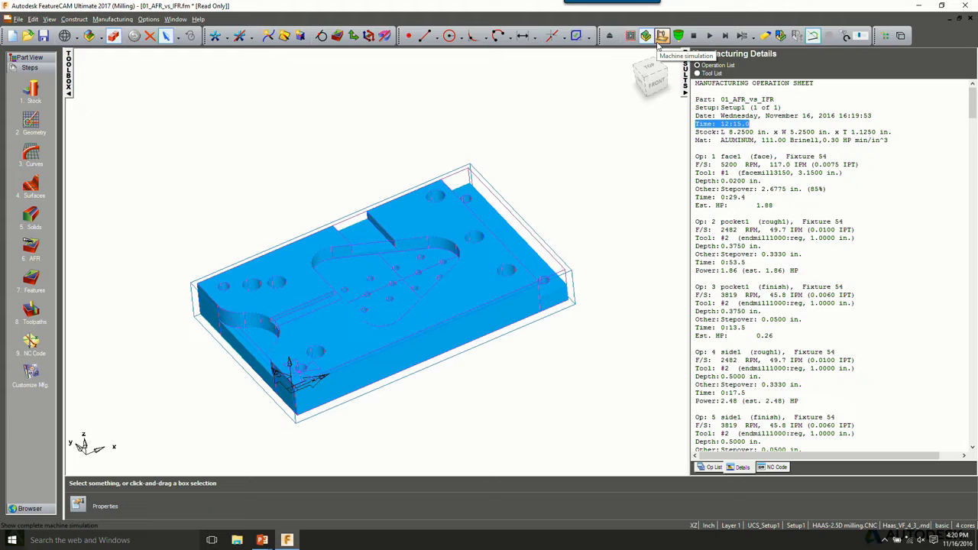
# Import a Kurt HD690 vise centred on the stock along X, with parallels of W0.125 L6.000 T1.625, acknowledging the read-only save warnings.
pyautogui.click(900, 36)
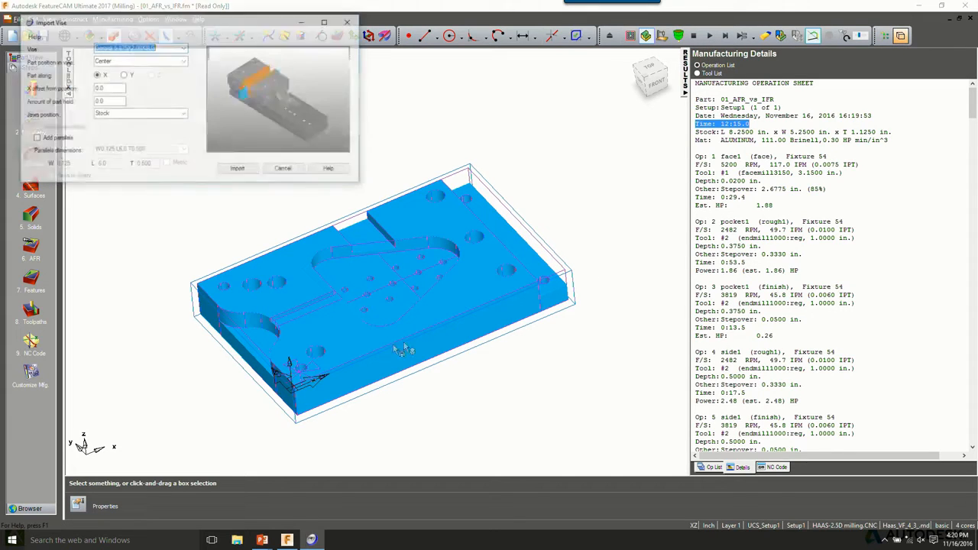
pyautogui.click(183, 48)
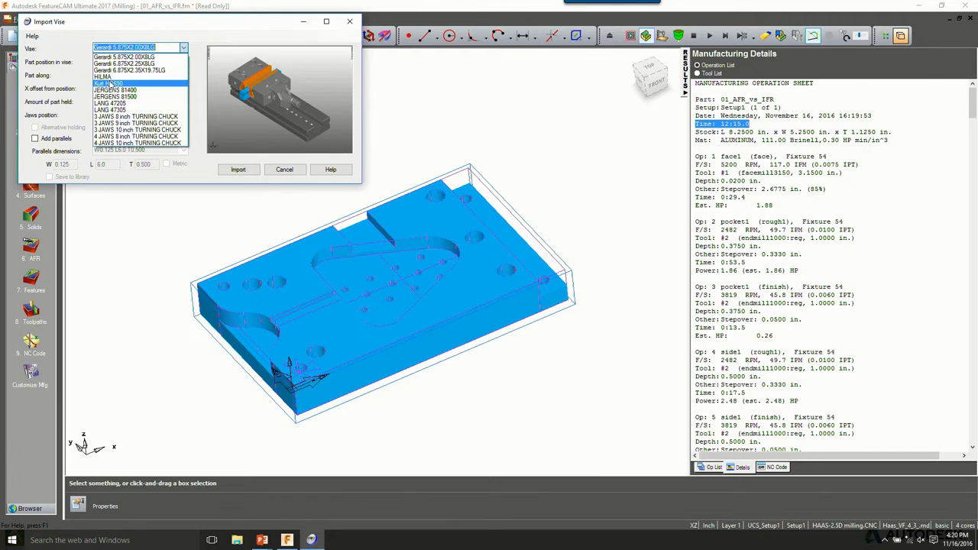
pyautogui.click(110, 84)
pyautogui.click(35, 138)
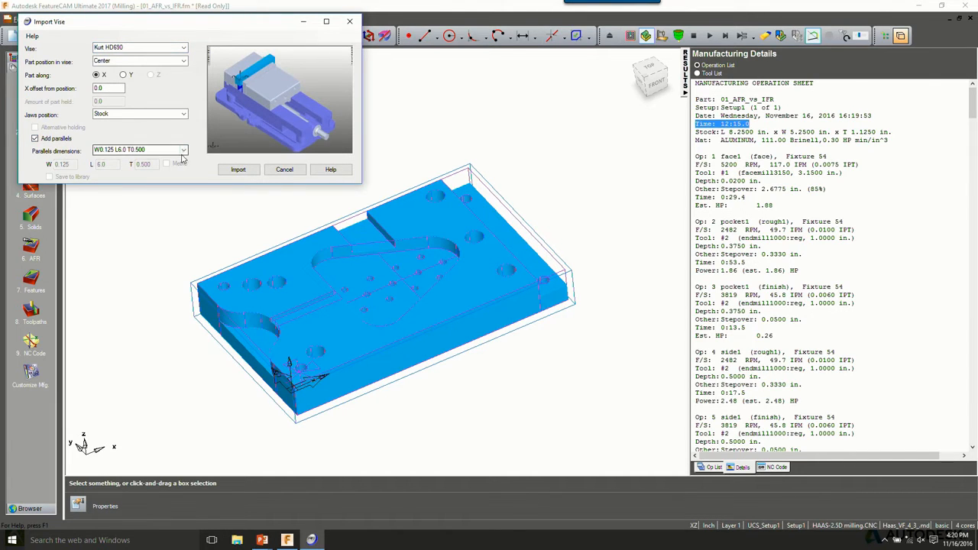
pyautogui.click(184, 150)
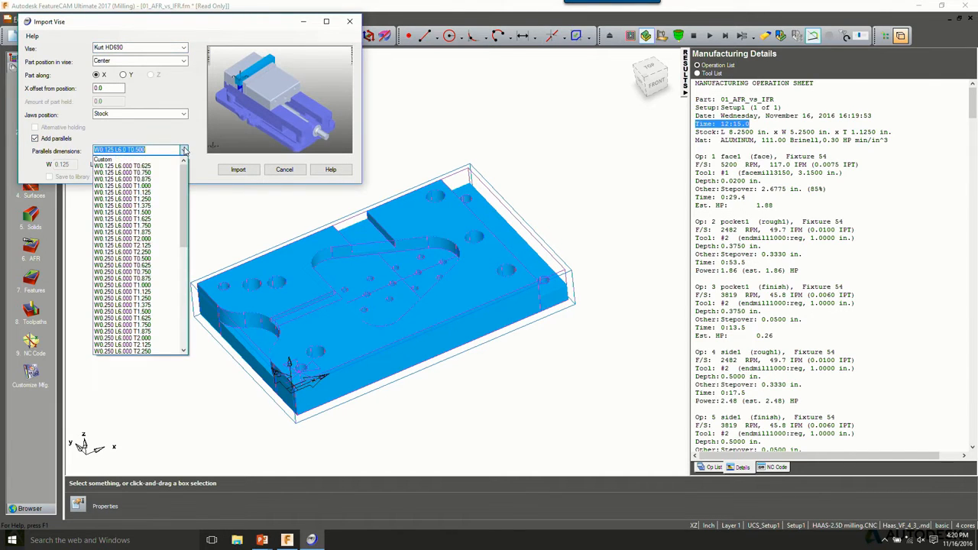
pyautogui.click(151, 219)
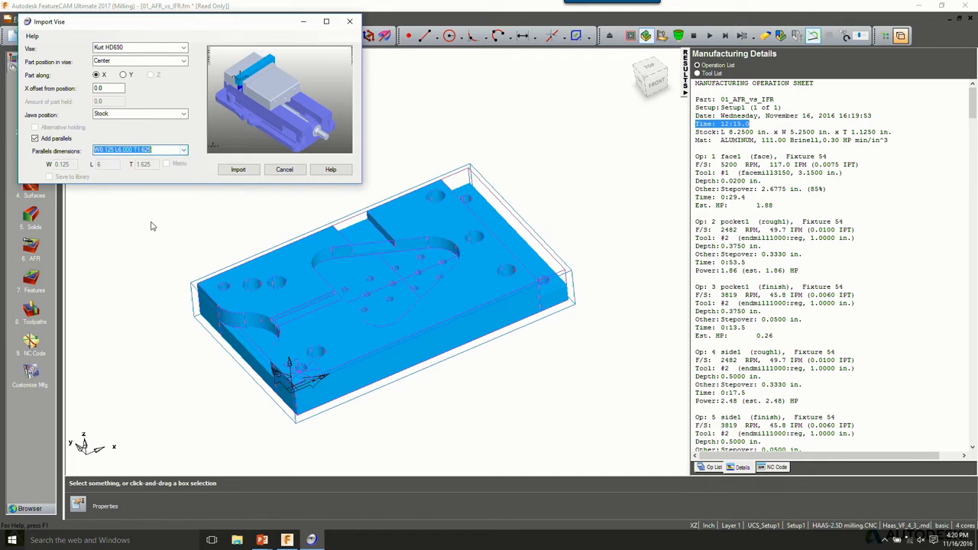
pyautogui.click(237, 170)
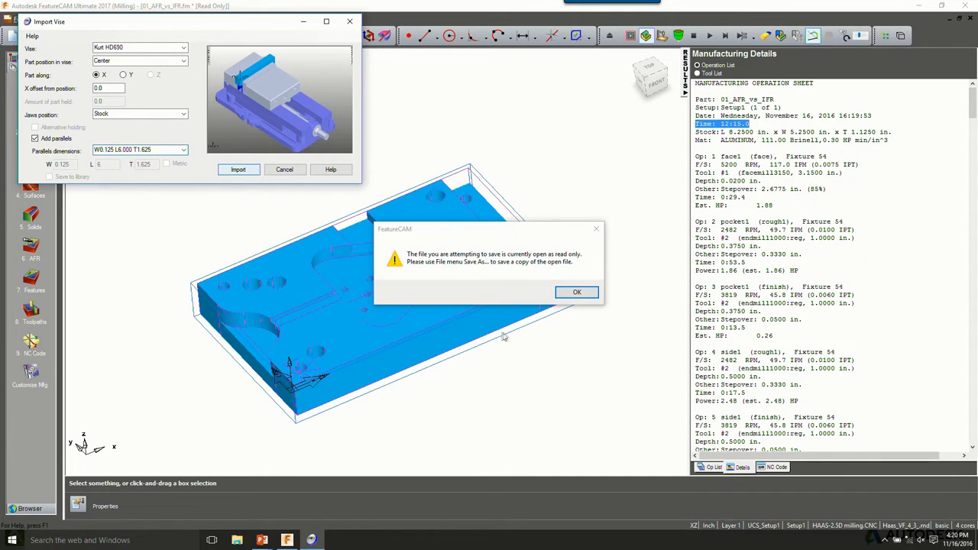
pyautogui.click(572, 295)
pyautogui.click(533, 298)
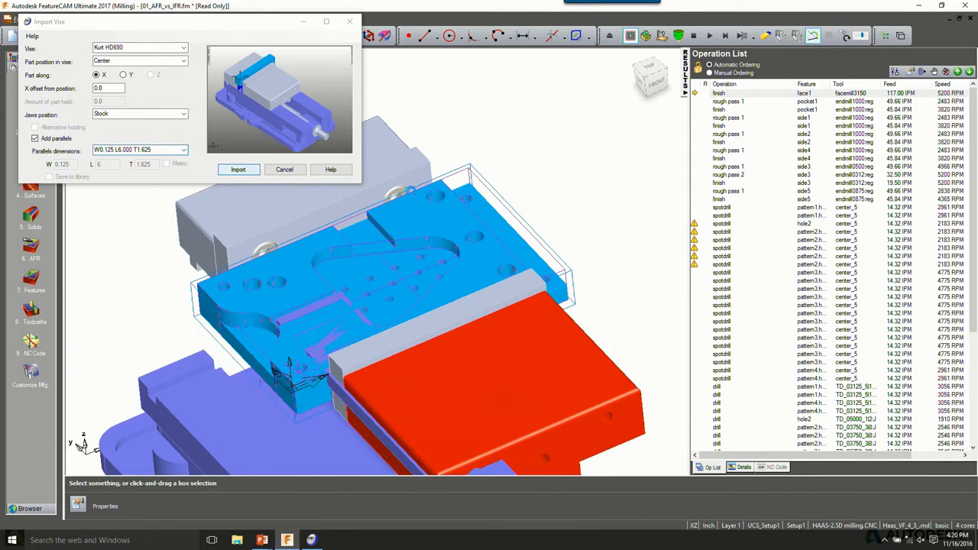
pyautogui.click(571, 294)
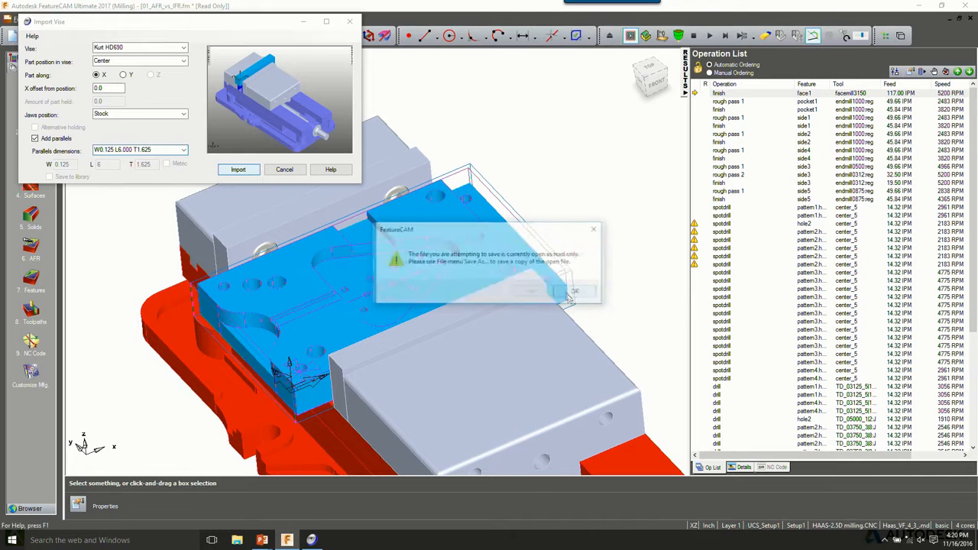
pyautogui.click(534, 292)
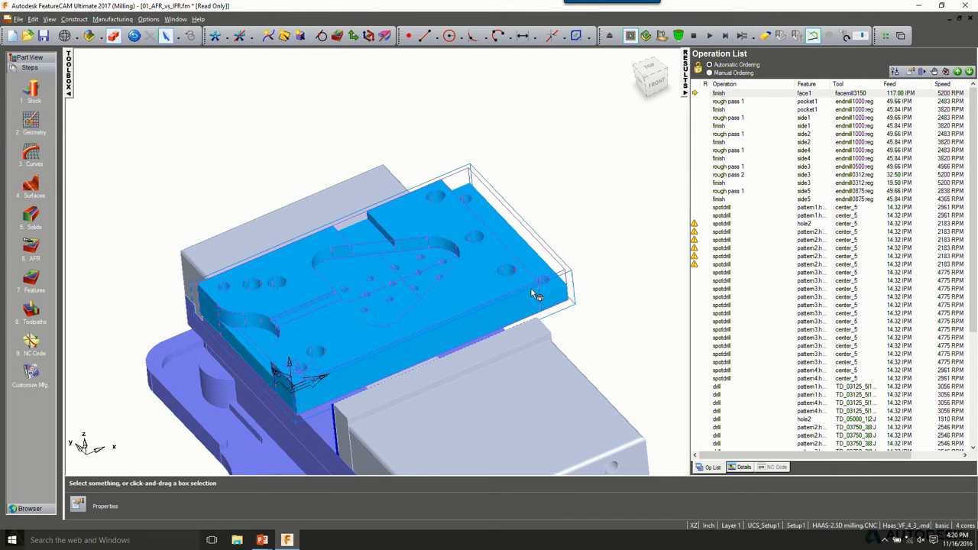
# Run a machine simulation of the milled part held in the vise.
pyautogui.scroll(-2, 665, 149)
pyautogui.click(662, 36)
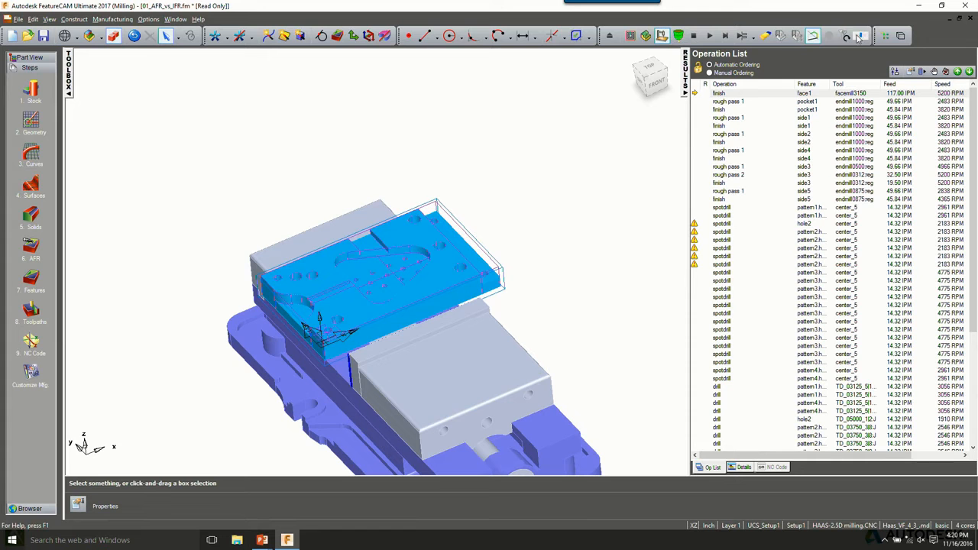
pyautogui.click(709, 35)
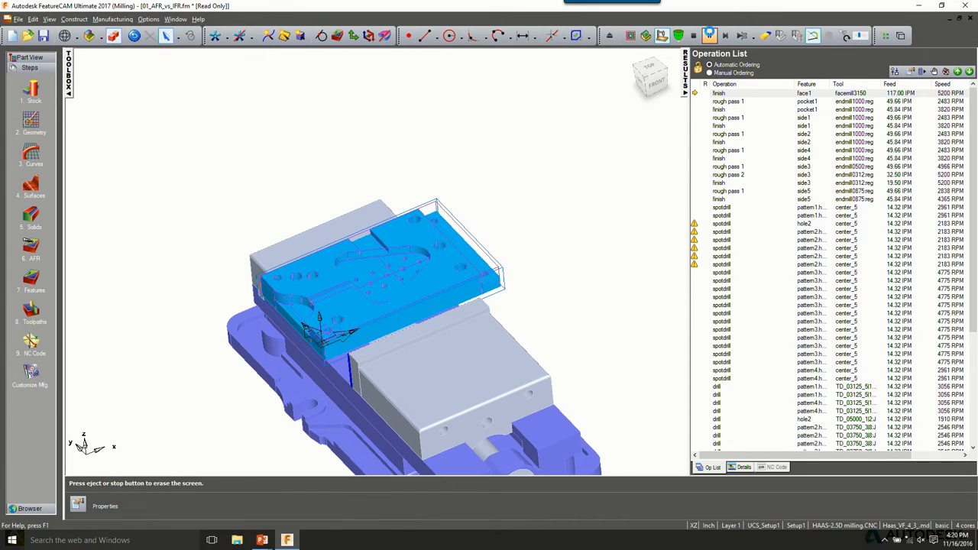
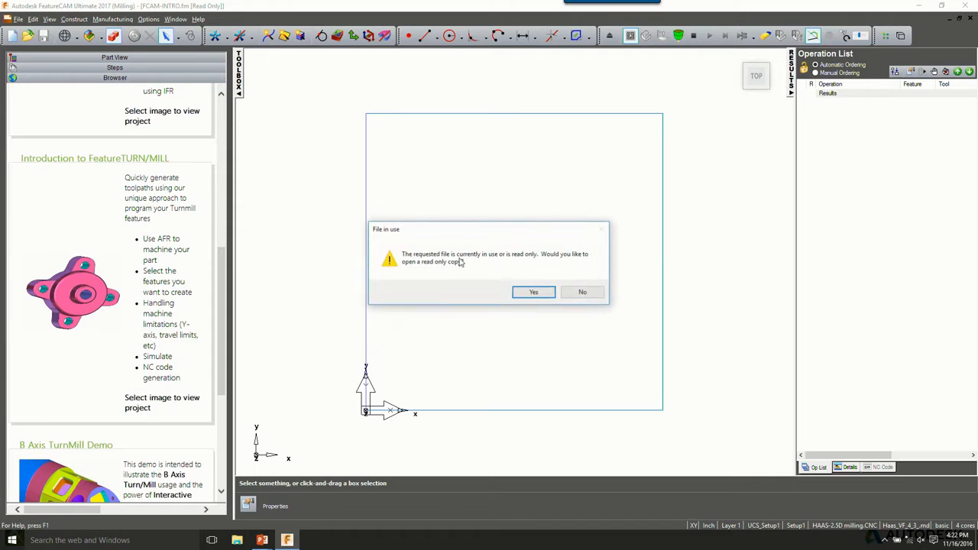
# Open a read-only copy of the 02_flange turning project and make Setup1 the active setup.
pyautogui.click(525, 290)
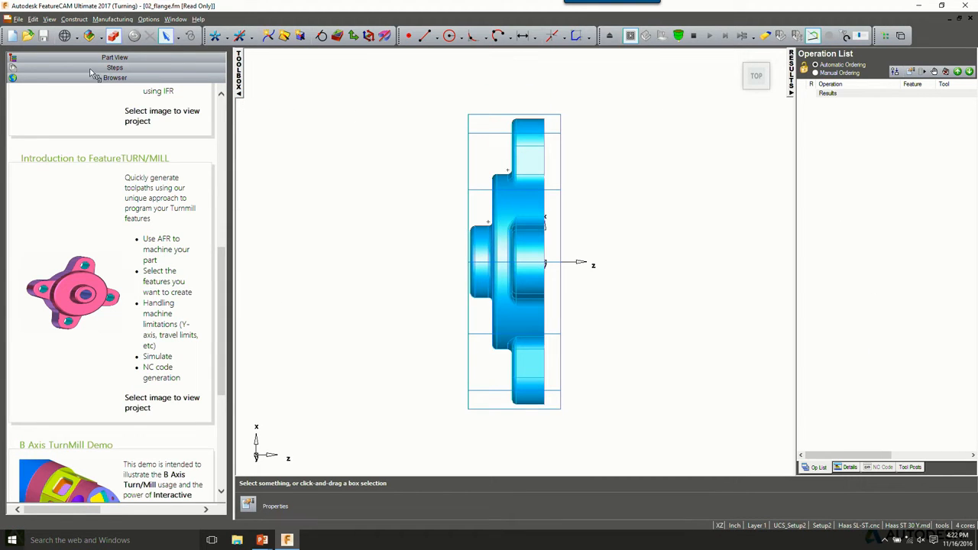
pyautogui.click(111, 58)
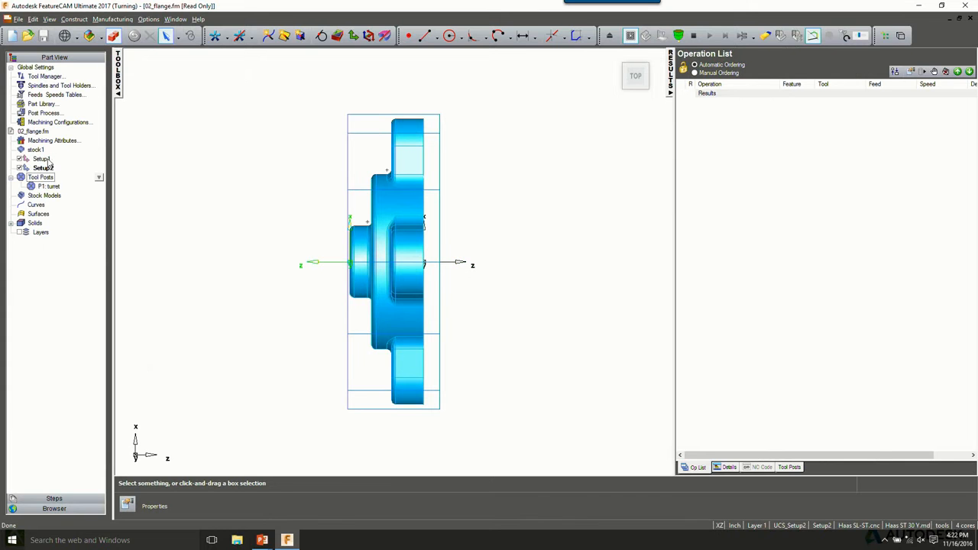
pyautogui.click(43, 159)
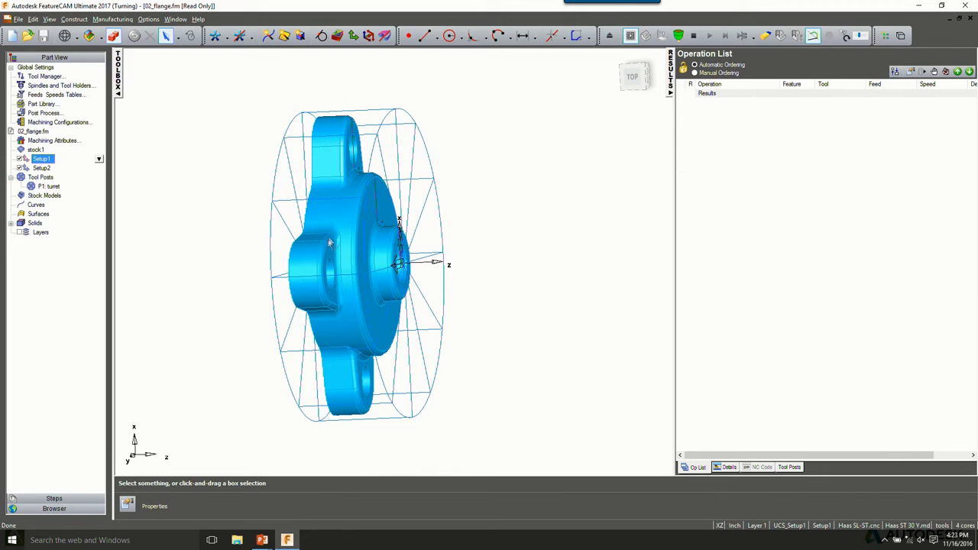
# Create a turning Face feature on the front of the flange stock, keeping the default dimensions and using only a finish pass.
pyautogui.moveTo(359, 251); pyautogui.dragTo(398, 146, button='middle')
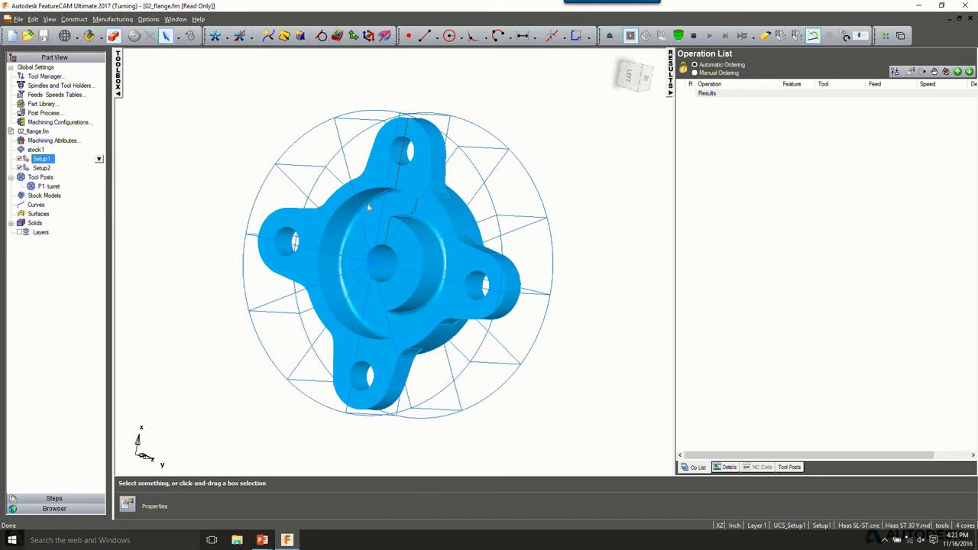
pyautogui.moveTo(371, 200); pyautogui.dragTo(374, 184, button='middle')
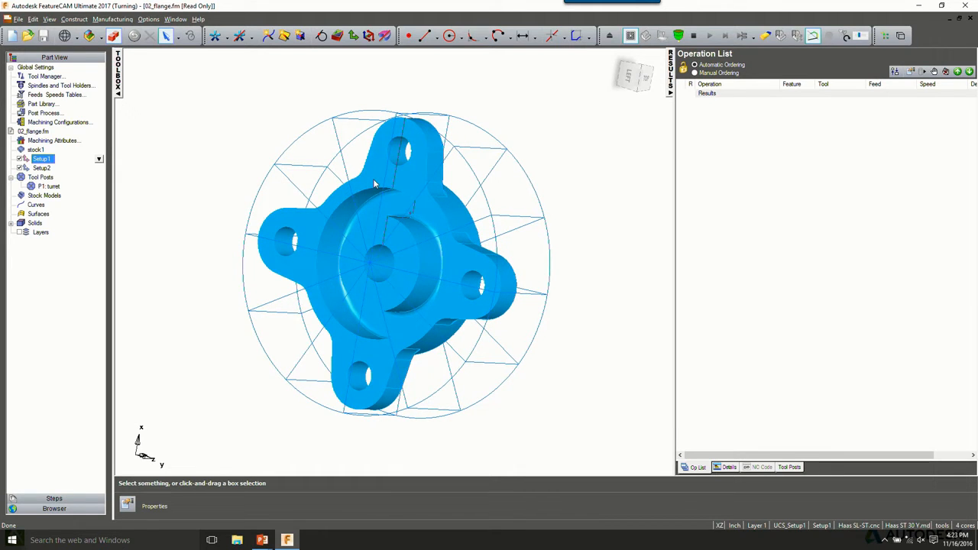
pyautogui.moveTo(120, 148); pyautogui.dragTo(258, 174, button='middle')
pyautogui.click(451, 37)
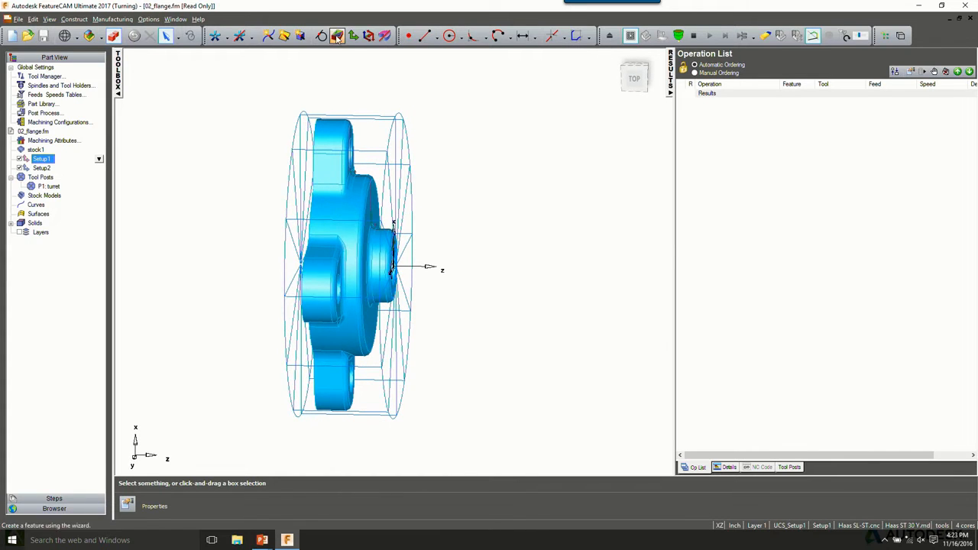
pyautogui.click(683, 321)
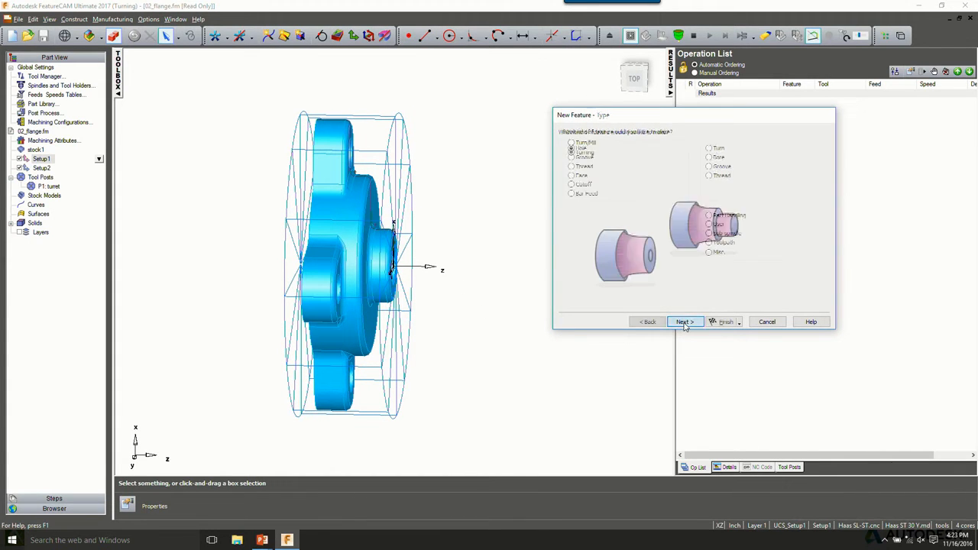
pyautogui.click(576, 177)
pyautogui.click(684, 321)
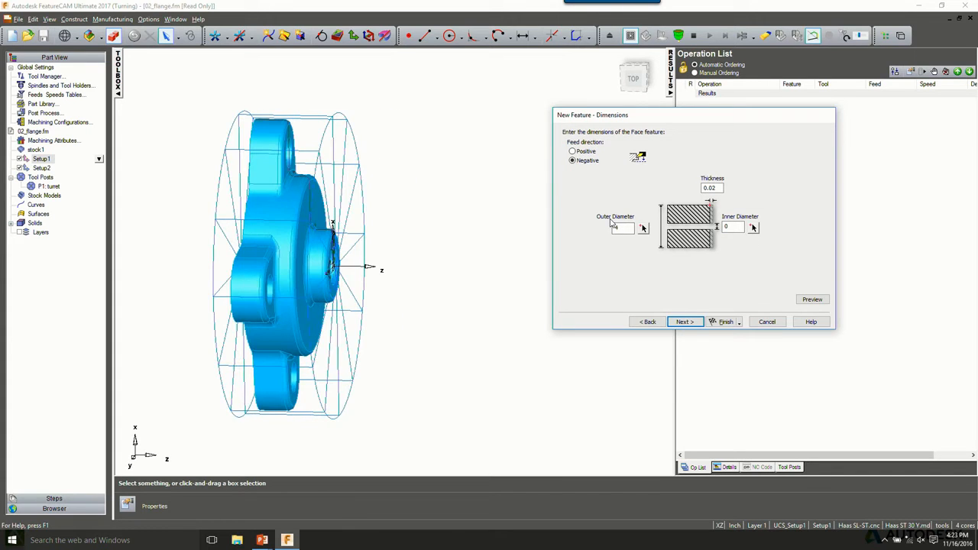
pyautogui.click(686, 323)
pyautogui.click(686, 322)
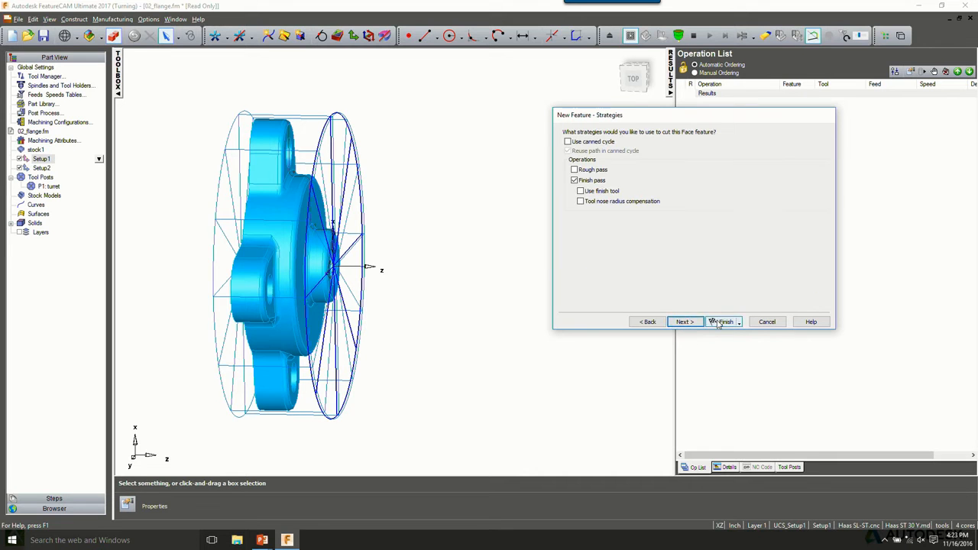
pyautogui.click(726, 322)
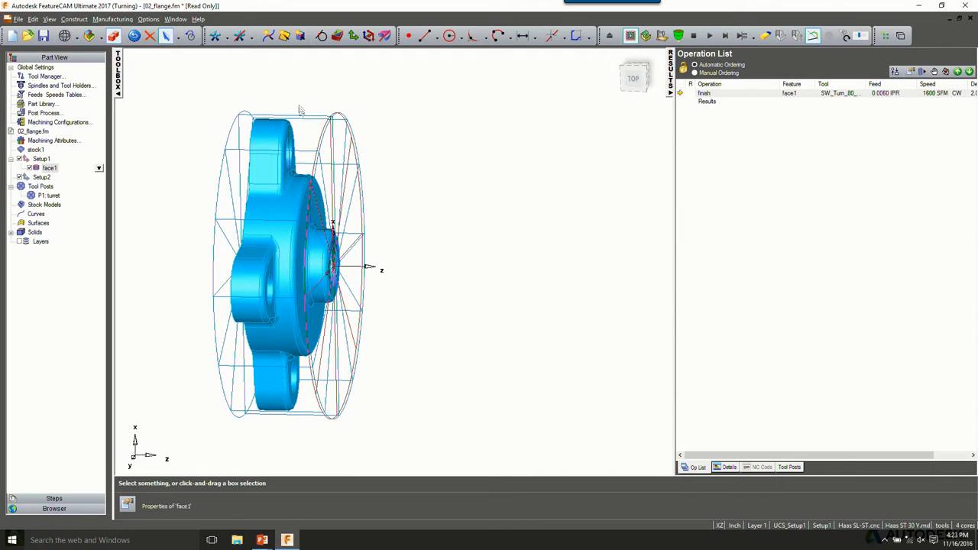
# Begin a Turn feature from a curve and chain the flange's outer profile from the hub out to the lug's outer edge.
pyautogui.click(336, 36)
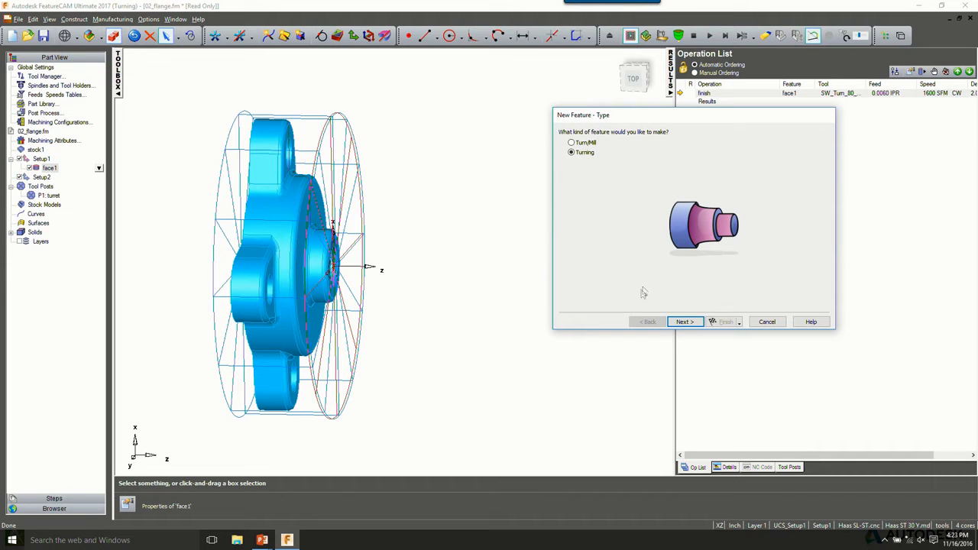
pyautogui.click(681, 323)
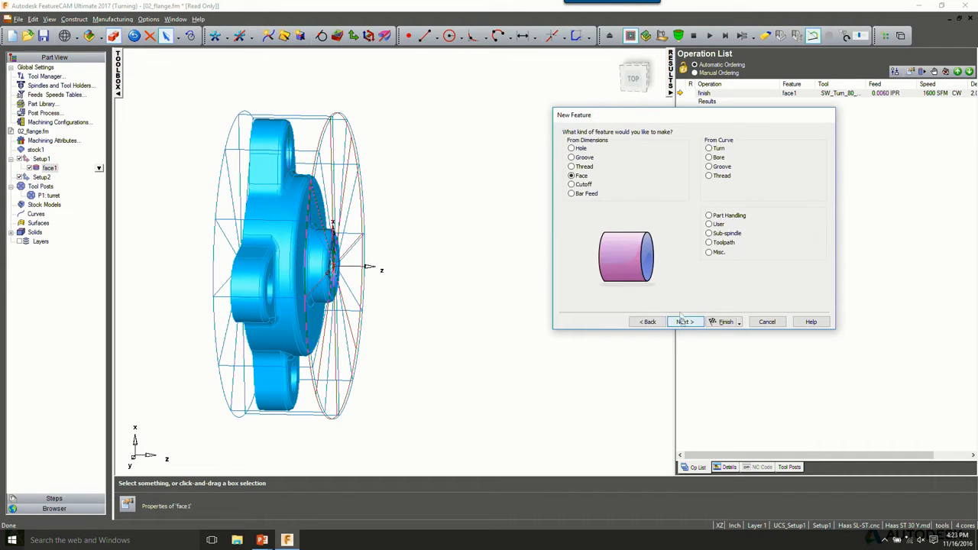
pyautogui.click(709, 148)
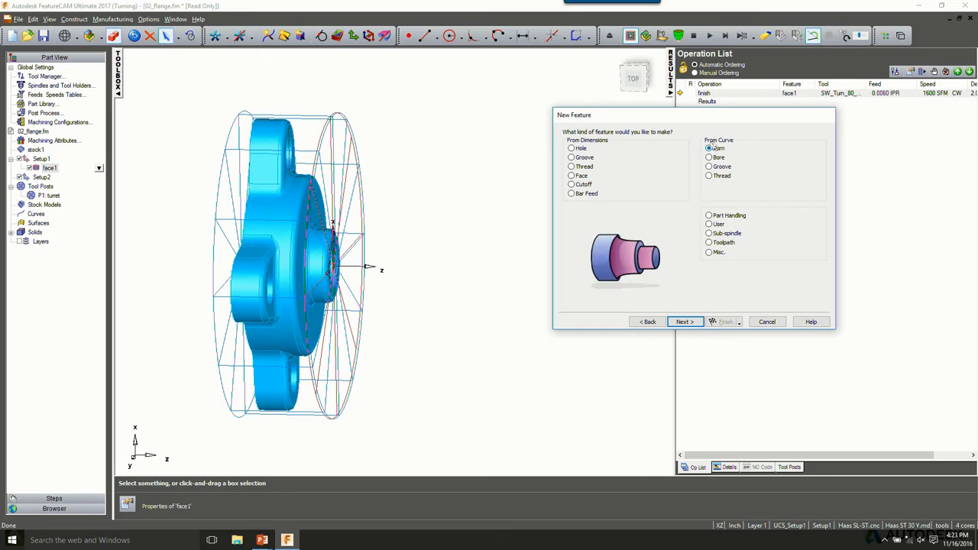
pyautogui.click(685, 321)
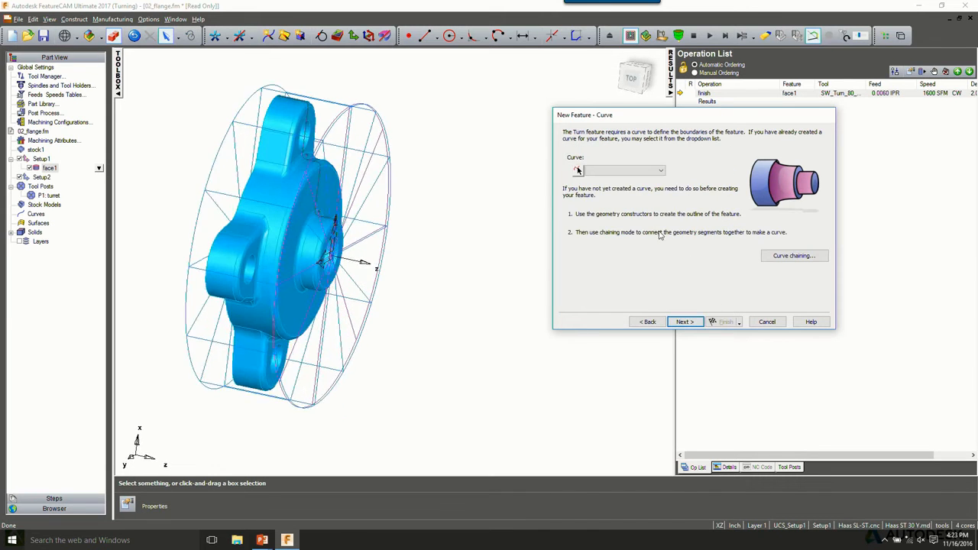
pyautogui.click(793, 256)
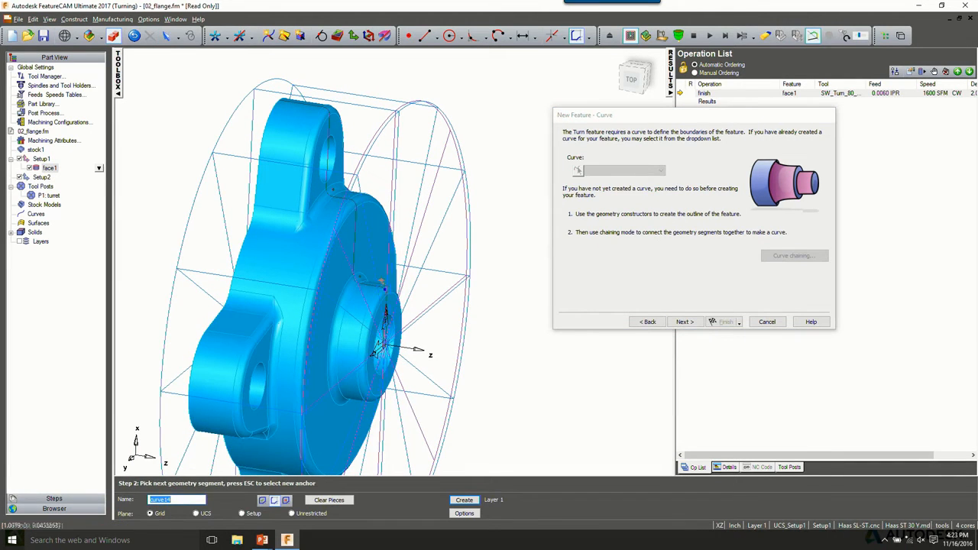
pyautogui.click(321, 102)
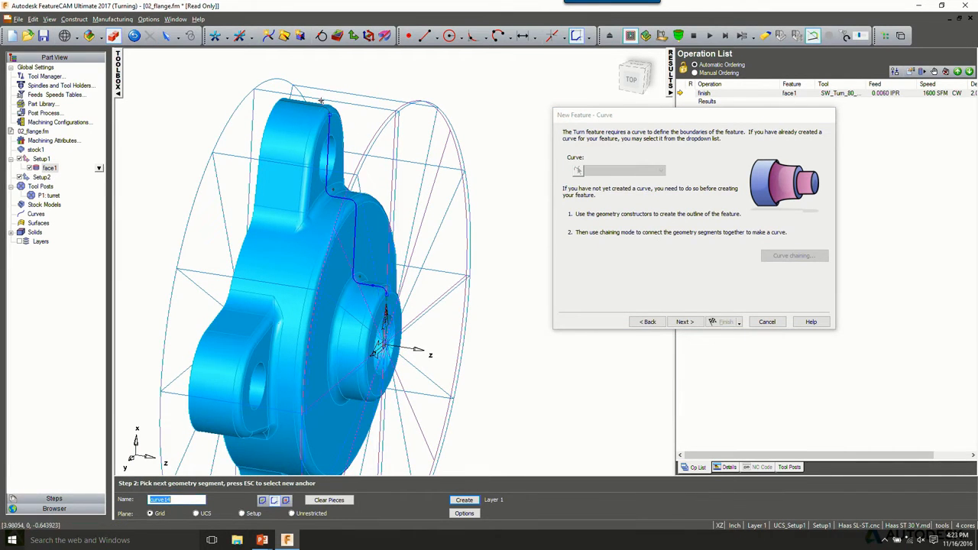
pyautogui.click(319, 104)
pyautogui.click(683, 321)
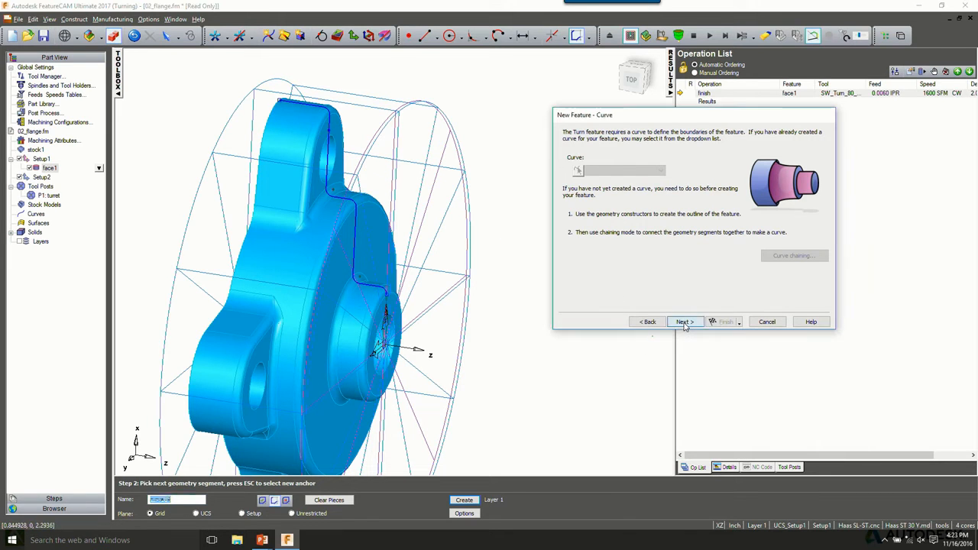
# Create the Turn feature from the chained profile with rough and finish passes, continuing directly to another new feature.
pyautogui.click(684, 322)
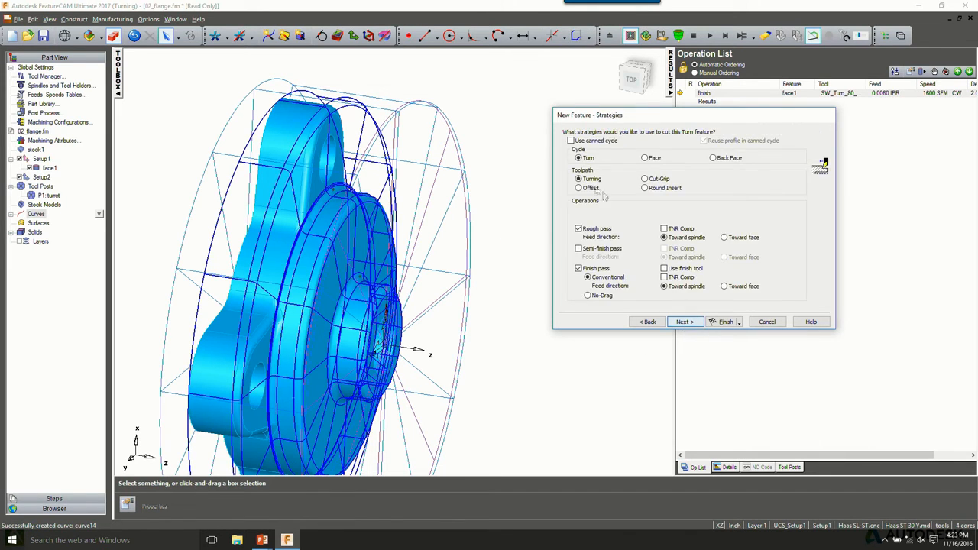
pyautogui.click(578, 268)
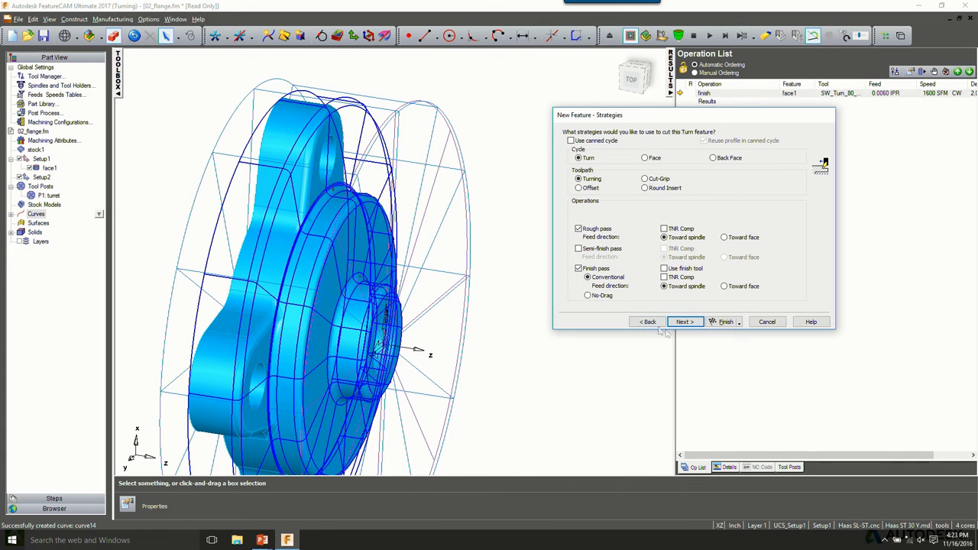
pyautogui.click(738, 323)
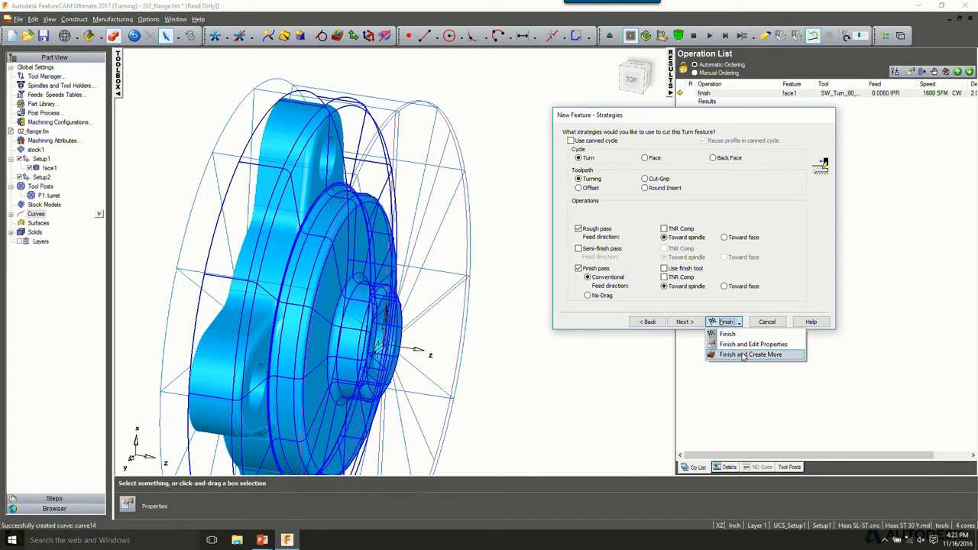
pyautogui.click(743, 355)
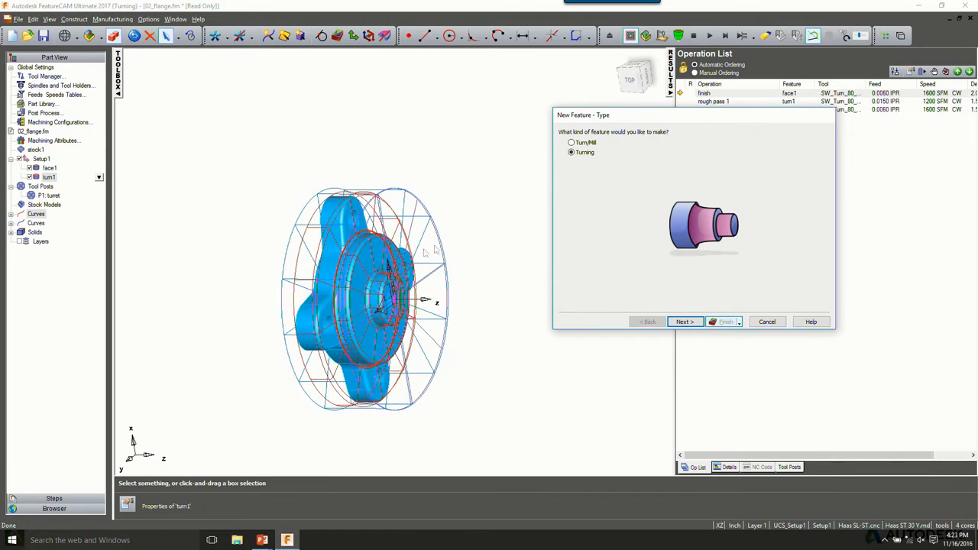
# Begin a turn/mill Side feature with FeatureRECOGNITION, aligned along the setup Z-axis and extracted by automatic recognition.
pyautogui.moveTo(358, 228); pyautogui.dragTo(364, 232, button='middle')
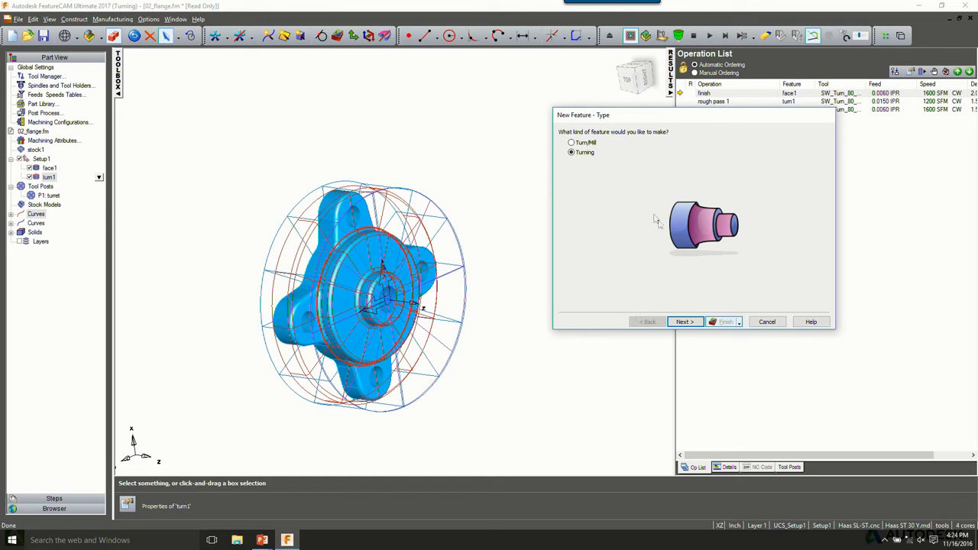
pyautogui.click(571, 143)
pyautogui.click(691, 323)
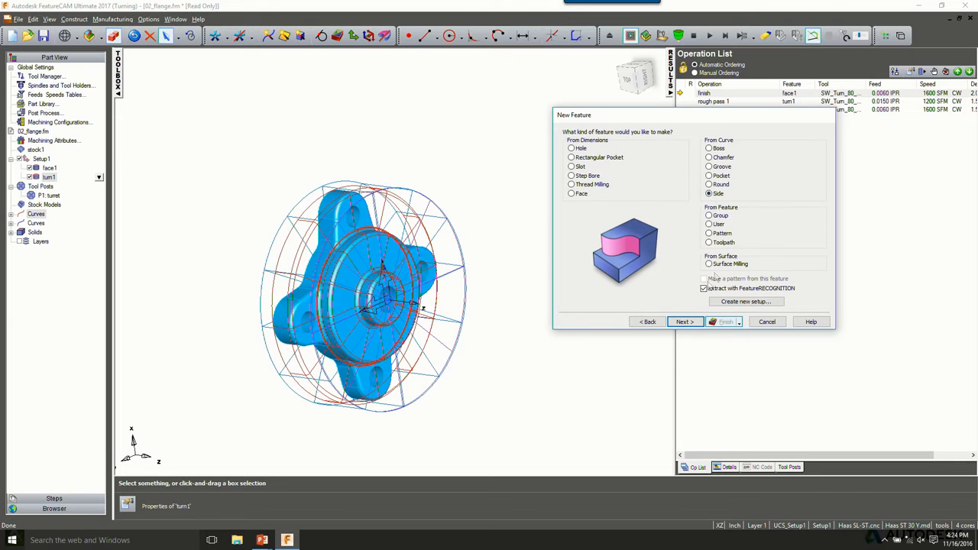
pyautogui.click(686, 322)
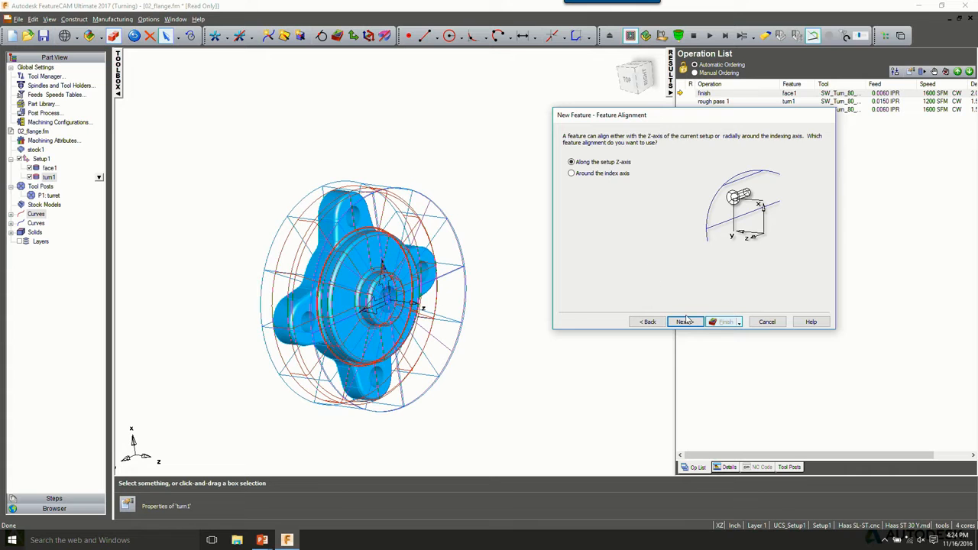
pyautogui.click(688, 322)
pyautogui.click(615, 197)
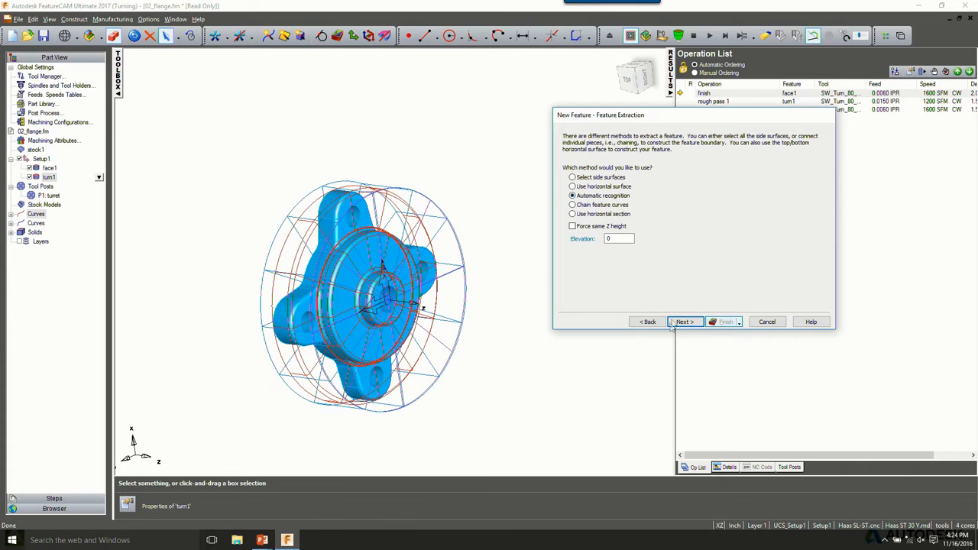
pyautogui.click(687, 321)
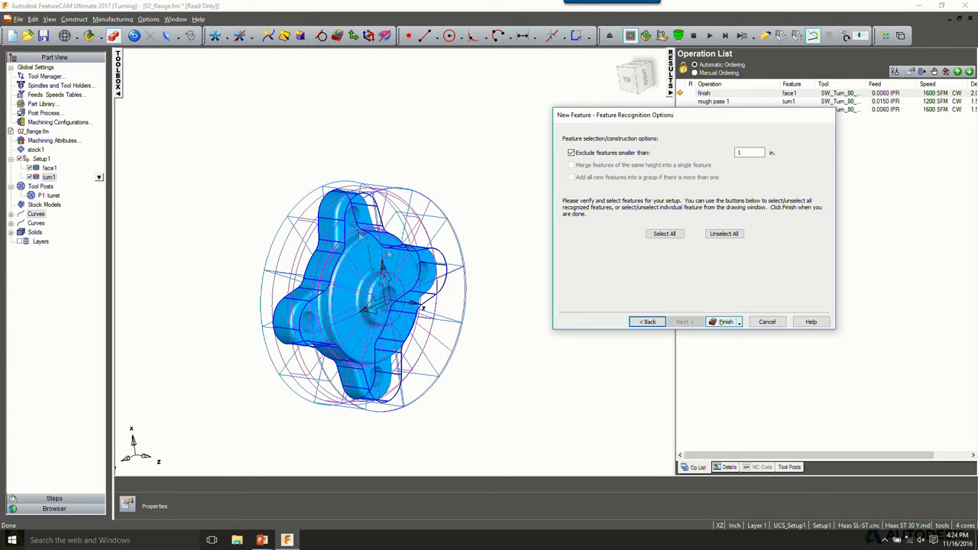
# Select the recognized outer outline around the flange's lugs and create the Side feature, continuing directly to another new feature.
pyautogui.moveTo(341, 201); pyautogui.dragTo(397, 233, button='middle')
pyautogui.click(339, 230)
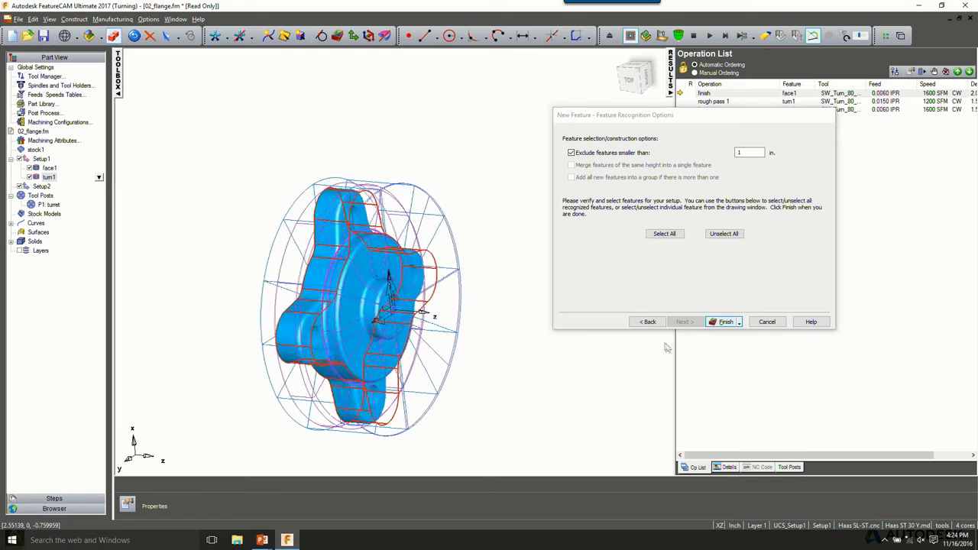
pyautogui.click(723, 322)
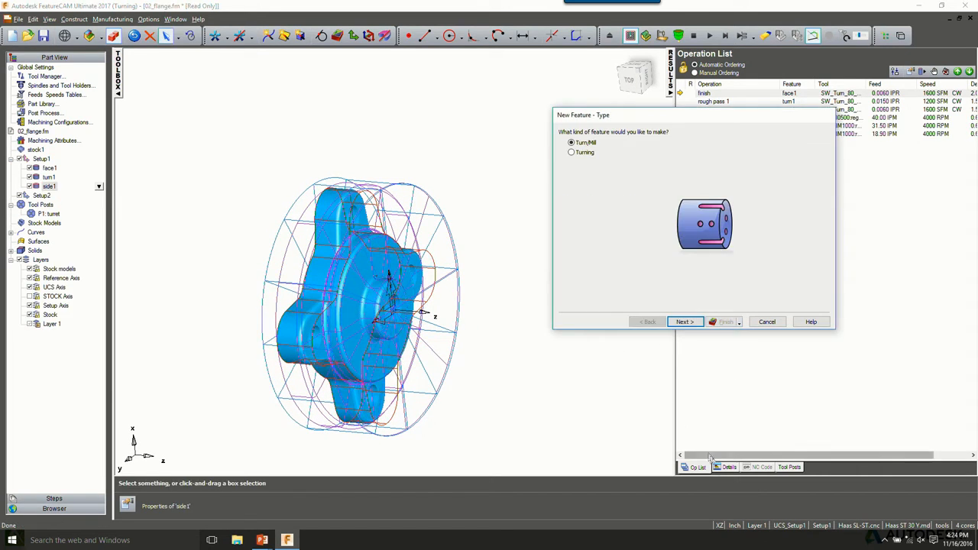
# Create turn/mill Hole features along the setup Z-axis through feature recognition, selecting all recognized holes and merging identical ones into a pattern.
pyautogui.click(684, 322)
pyautogui.click(573, 149)
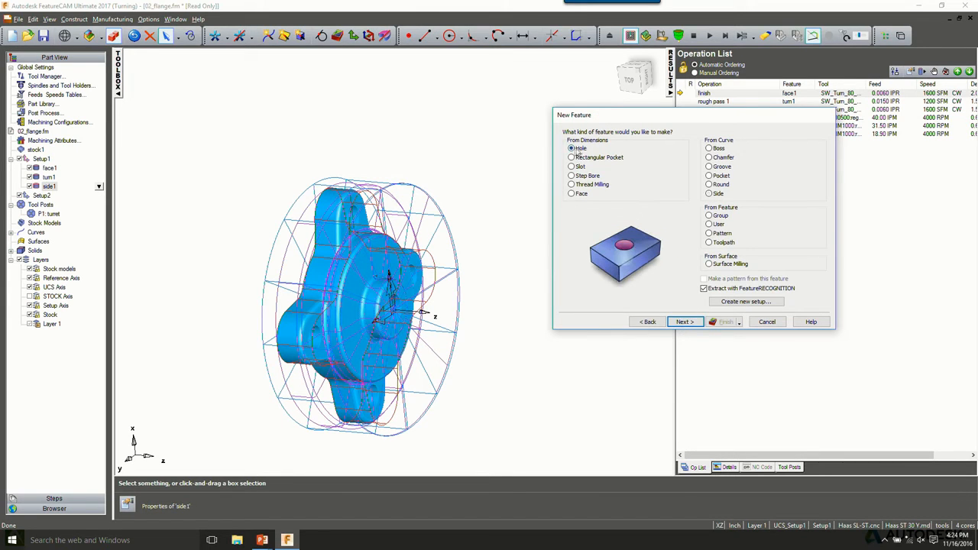
pyautogui.click(684, 322)
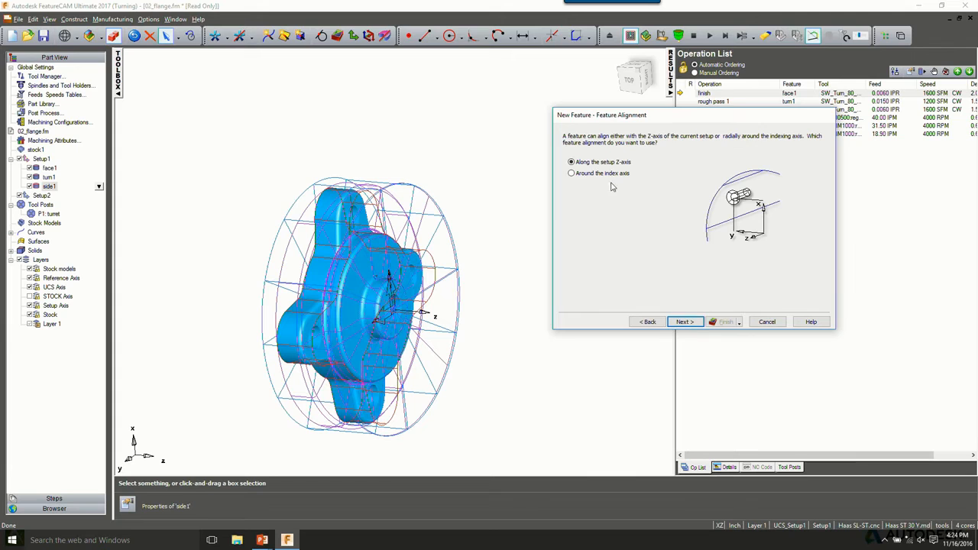
pyautogui.click(682, 321)
pyautogui.click(682, 321)
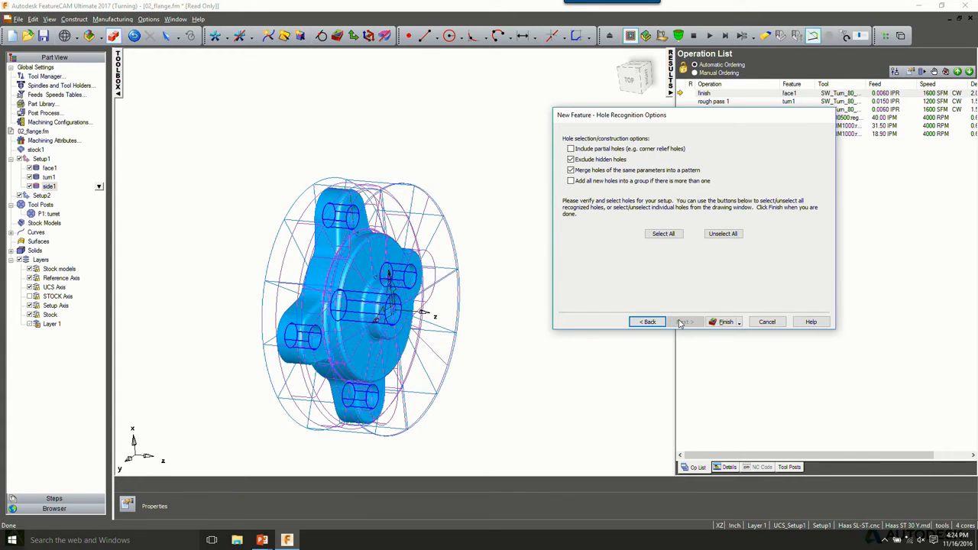
pyautogui.click(661, 234)
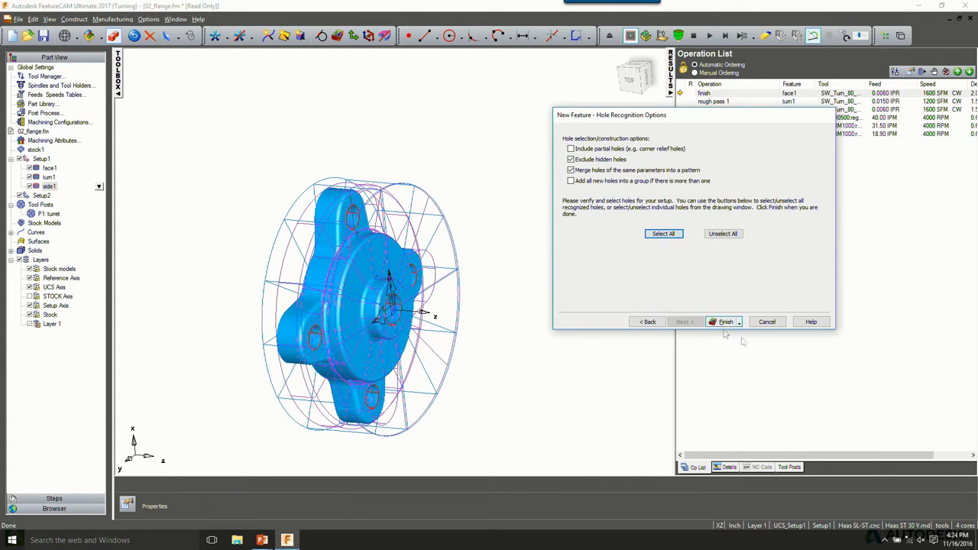
pyautogui.click(739, 322)
pyautogui.click(738, 335)
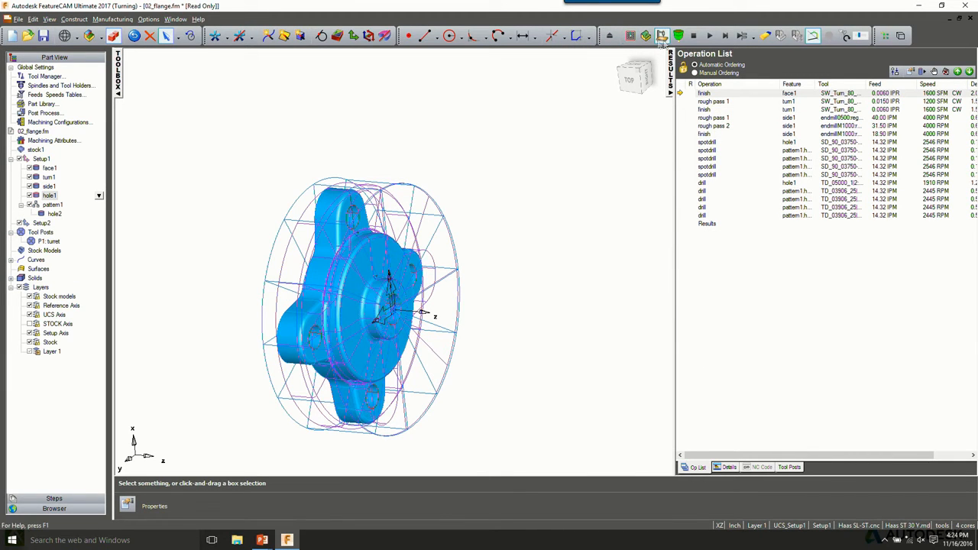
# Run the machine simulation of the Setup1 turning, milling and drilling operations and examine the machined flange in the chuck.
pyautogui.click(709, 36)
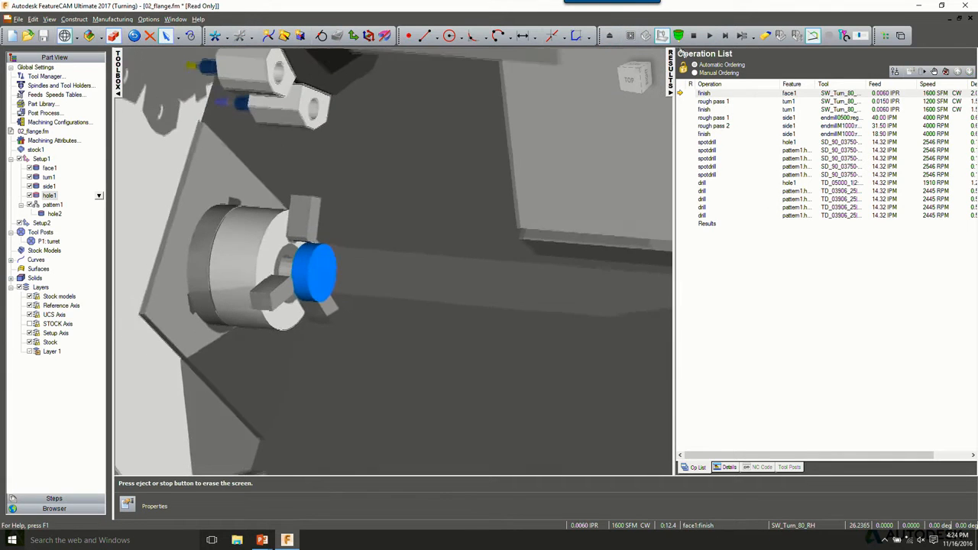
pyautogui.click(710, 36)
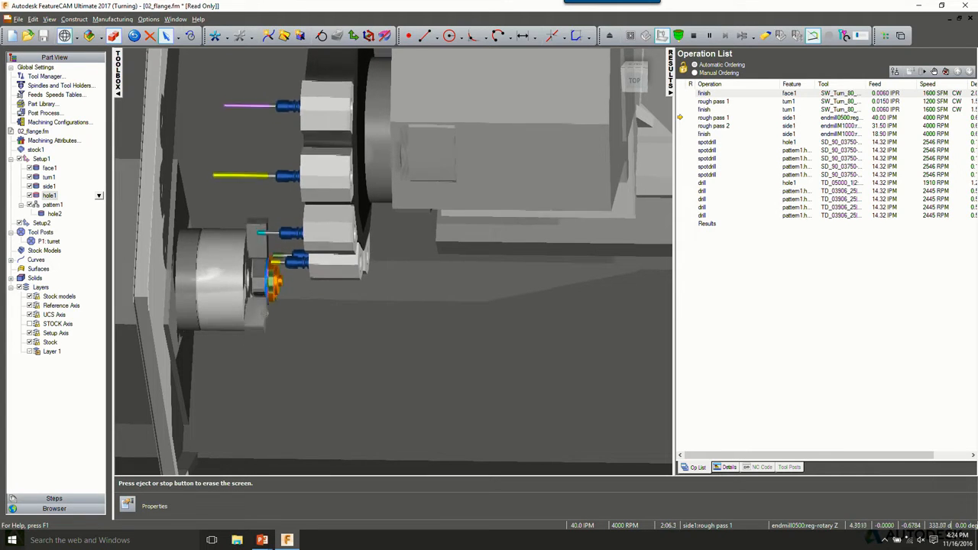
pyautogui.hotkey('ctrl', 'i')
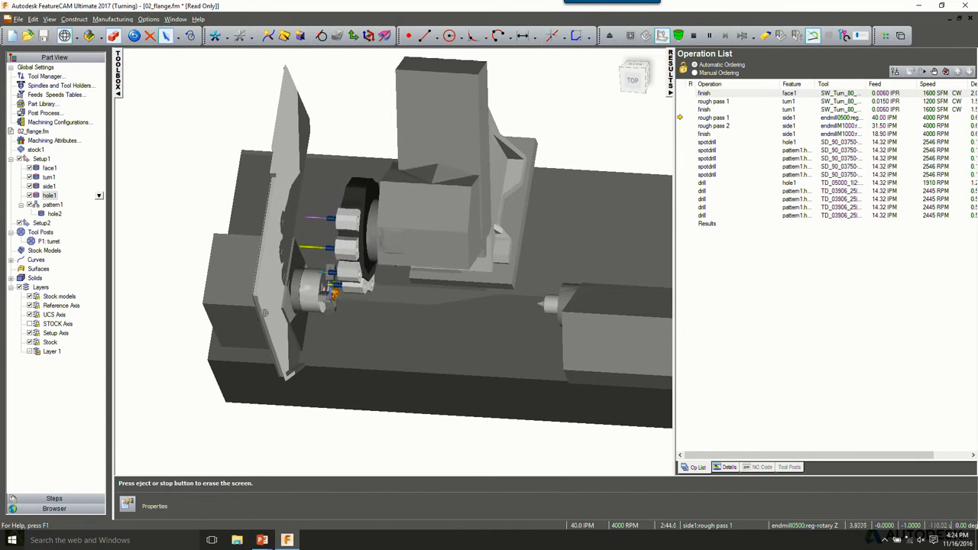
pyautogui.scroll(4, 304, 334)
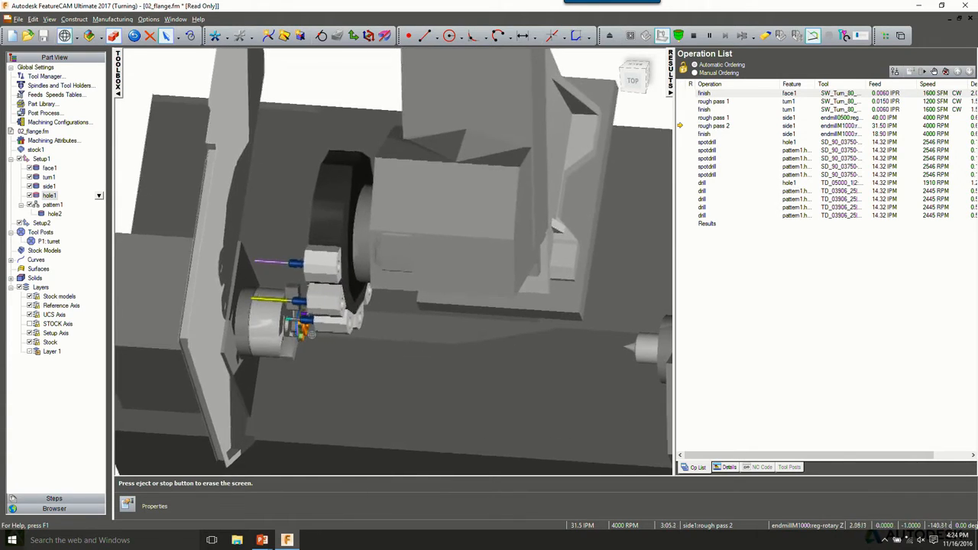
pyautogui.scroll(4, 312, 334)
pyautogui.scroll(3, 312, 335)
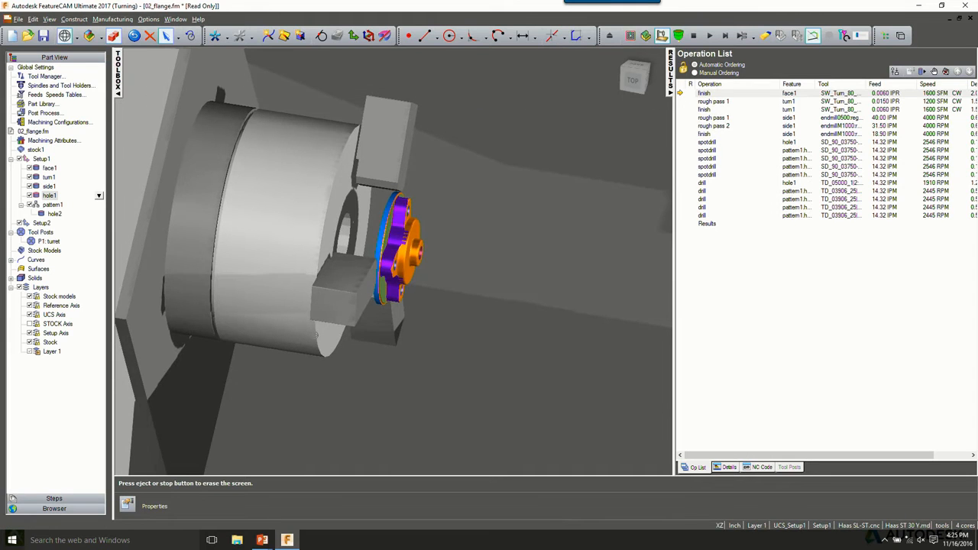
pyautogui.scroll(-1, 316, 335)
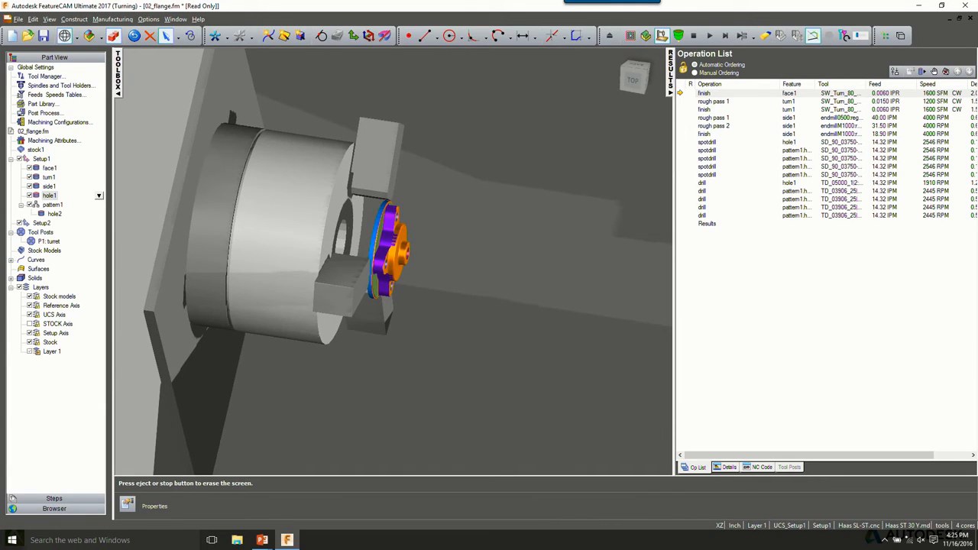
# Make Setup2 the active setup and begin a turning Face feature for the flange's opposite side.
pyautogui.click(42, 158)
pyautogui.click(48, 222)
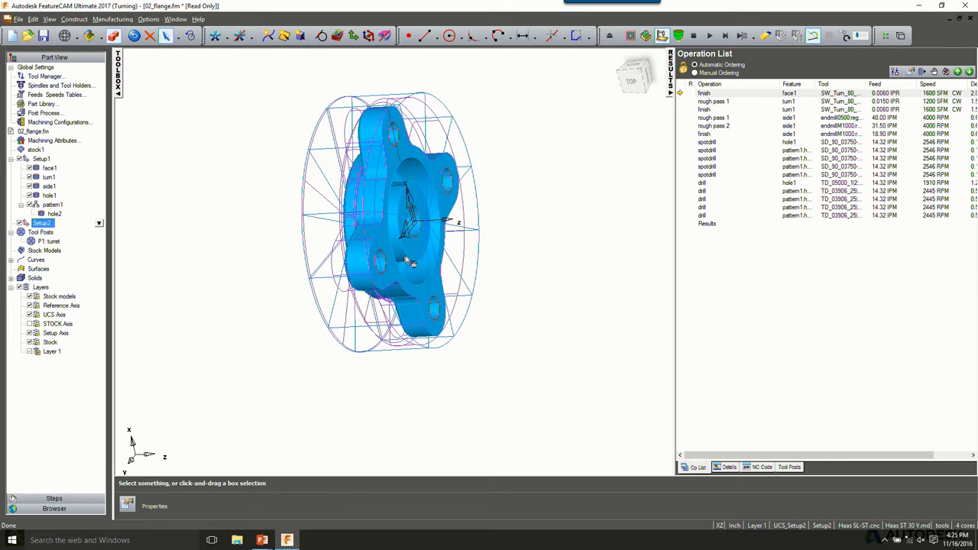
pyautogui.click(336, 36)
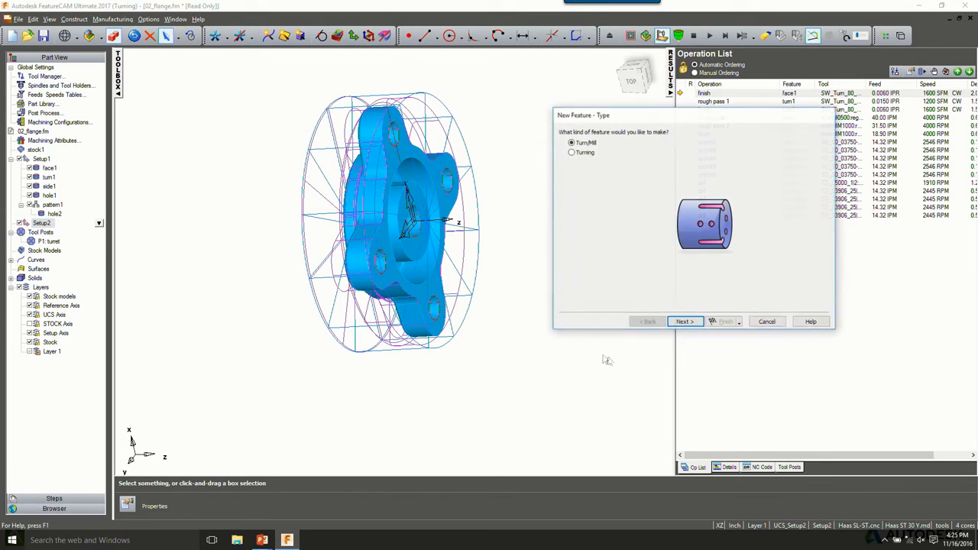
pyautogui.click(584, 152)
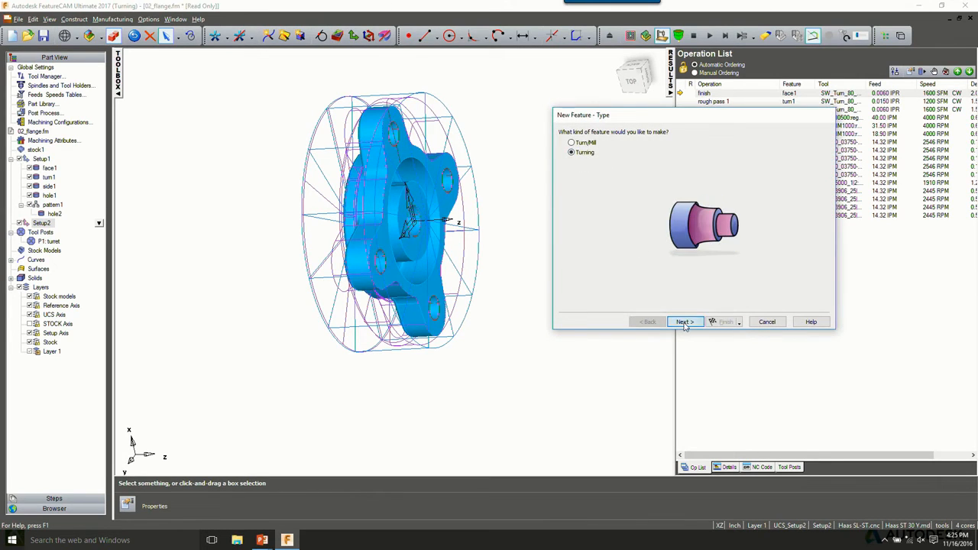
pyautogui.click(684, 322)
pyautogui.click(582, 175)
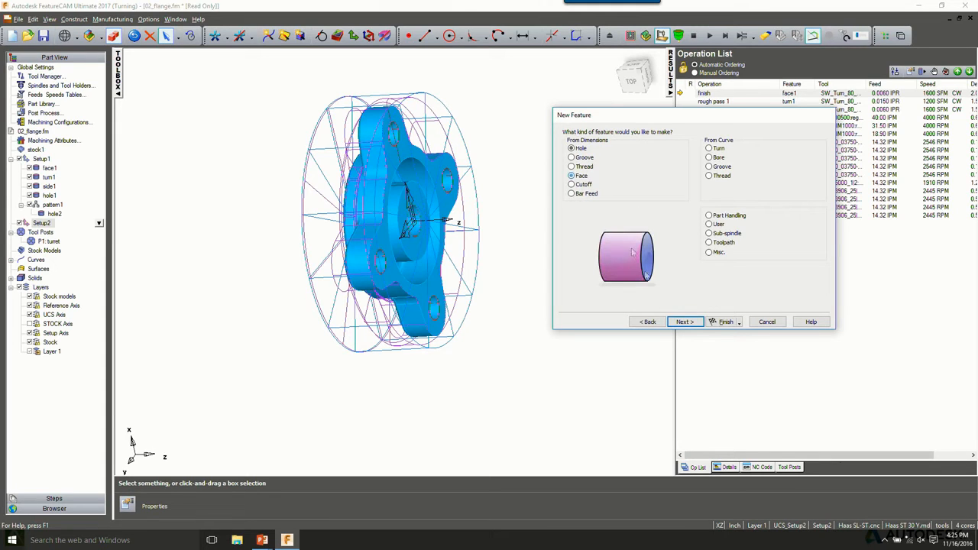
# Adjust the Face feature's thickness, keep its location at Z 0 and create it with rough and finish passes.
pyautogui.click(684, 321)
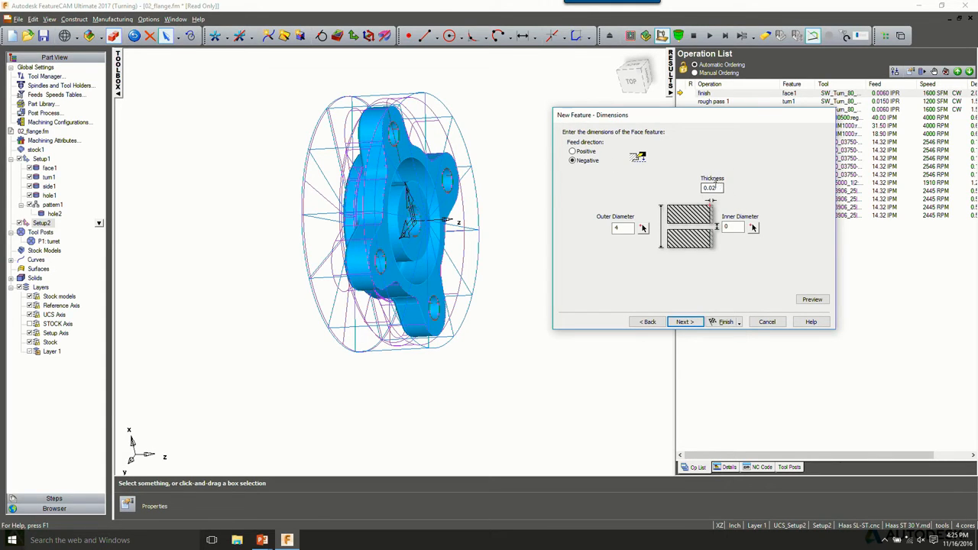
pyautogui.write('2')
pyautogui.click(685, 321)
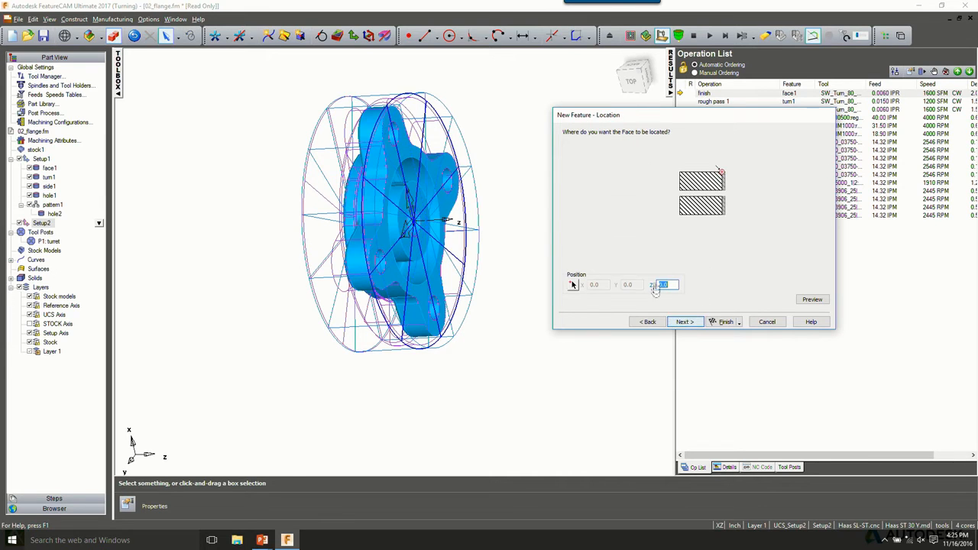
pyautogui.click(684, 322)
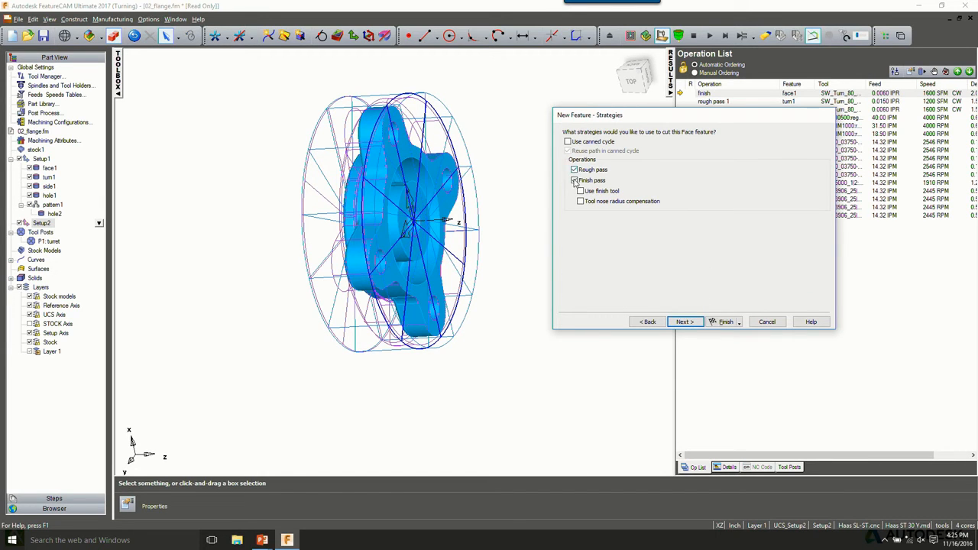
pyautogui.click(684, 321)
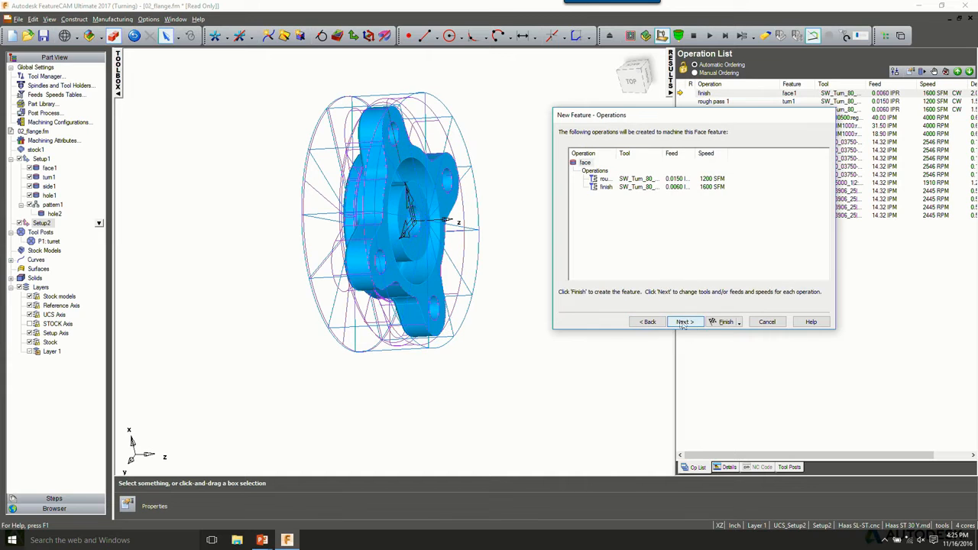
pyautogui.click(726, 321)
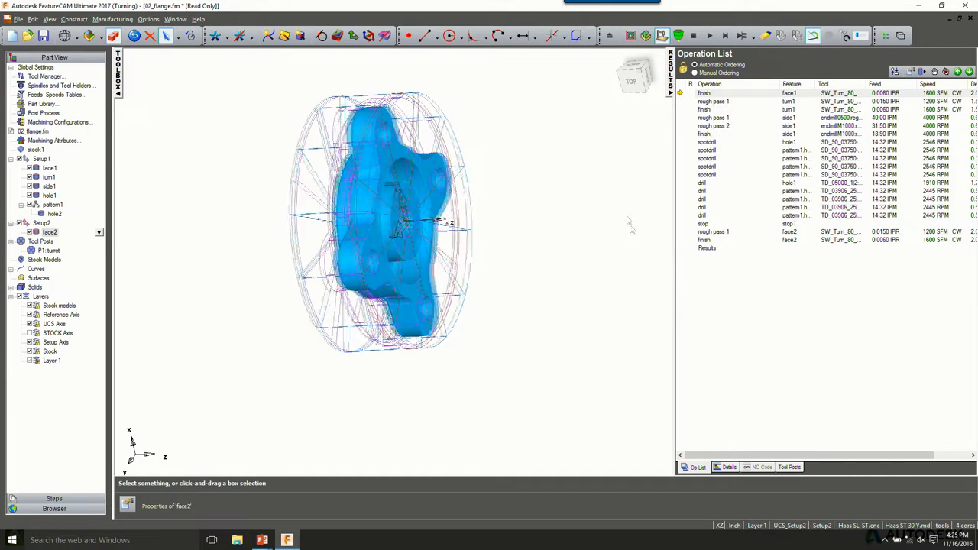
# Begin a turning Groove feature from a curve and chain the cross-section profile of the flange's ring-shaped recess.
pyautogui.click(321, 36)
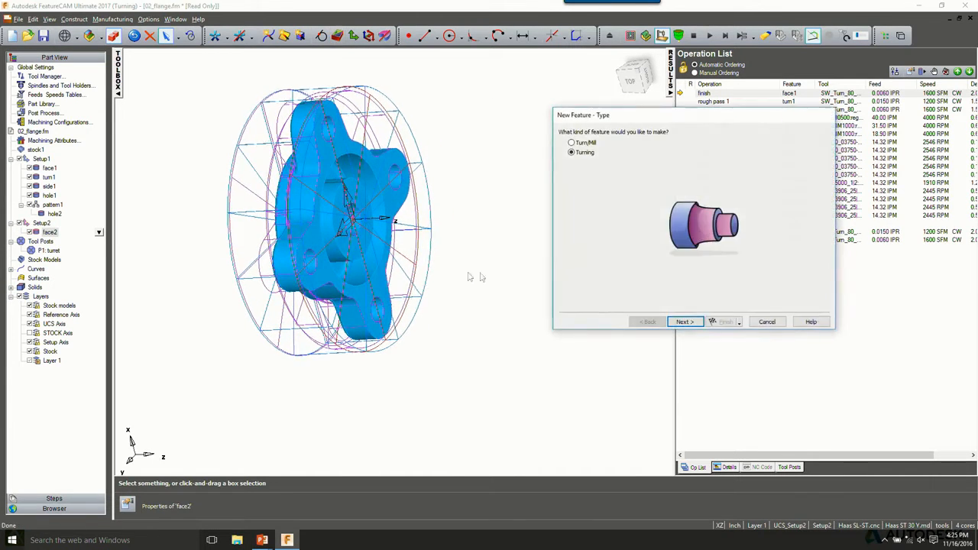
pyautogui.click(683, 321)
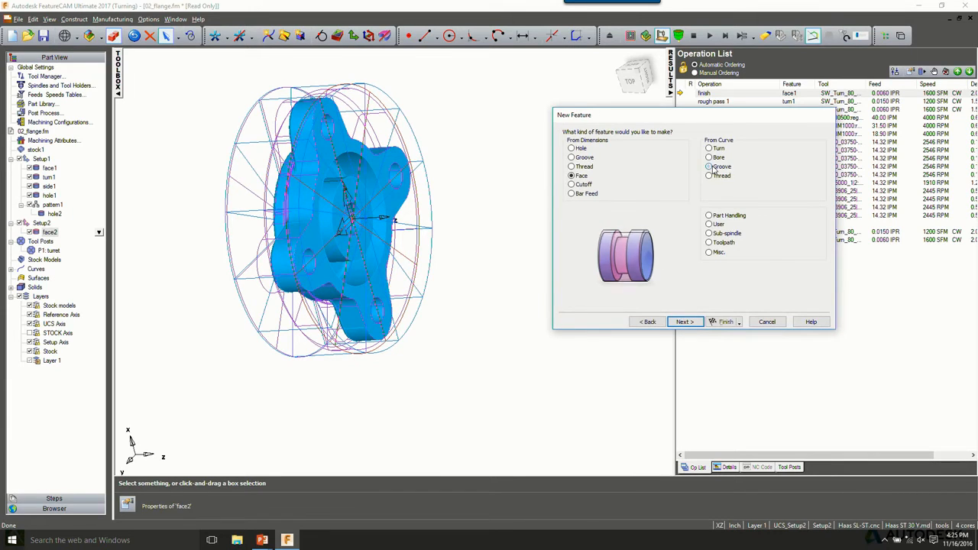
pyautogui.click(684, 322)
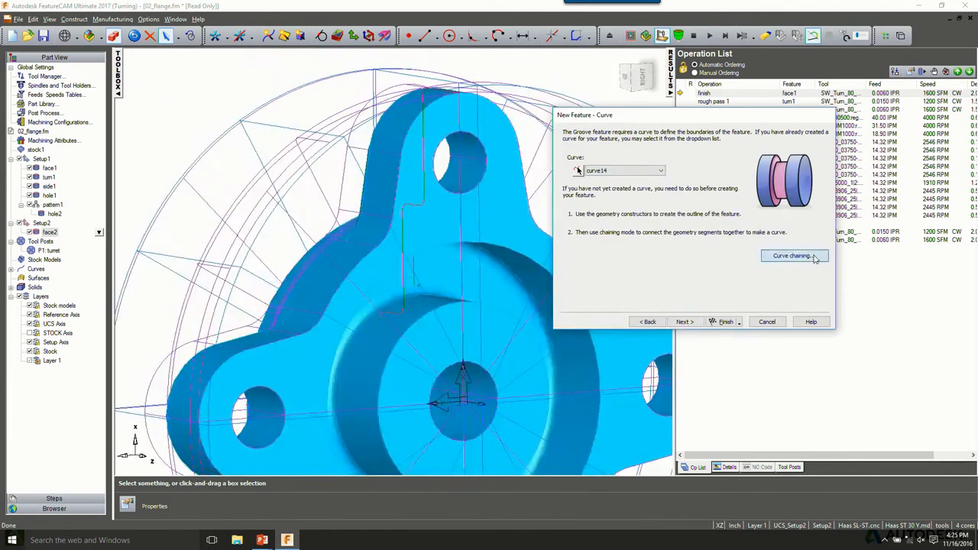
pyautogui.click(792, 256)
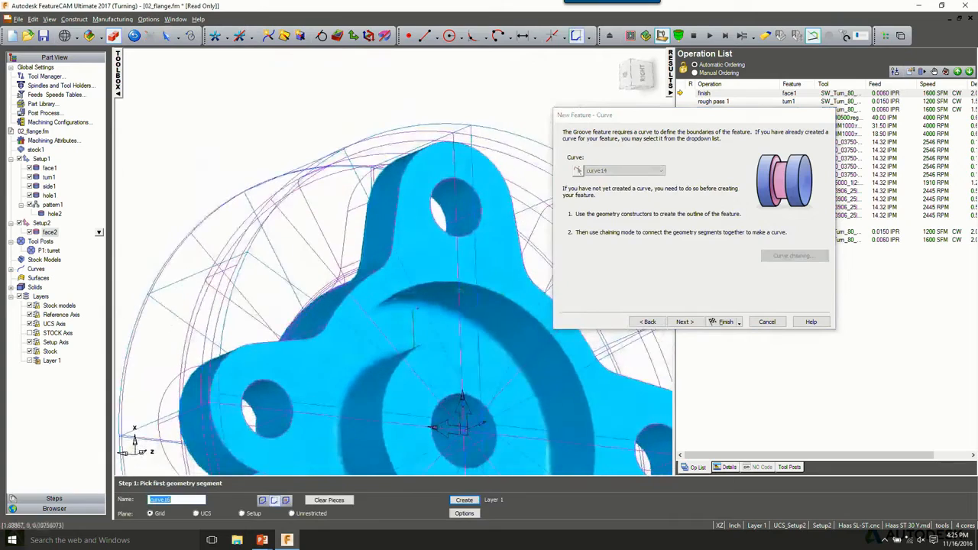
pyautogui.click(414, 323)
pyautogui.moveTo(414, 323); pyautogui.dragTo(446, 242, button='middle')
pyautogui.click(448, 240)
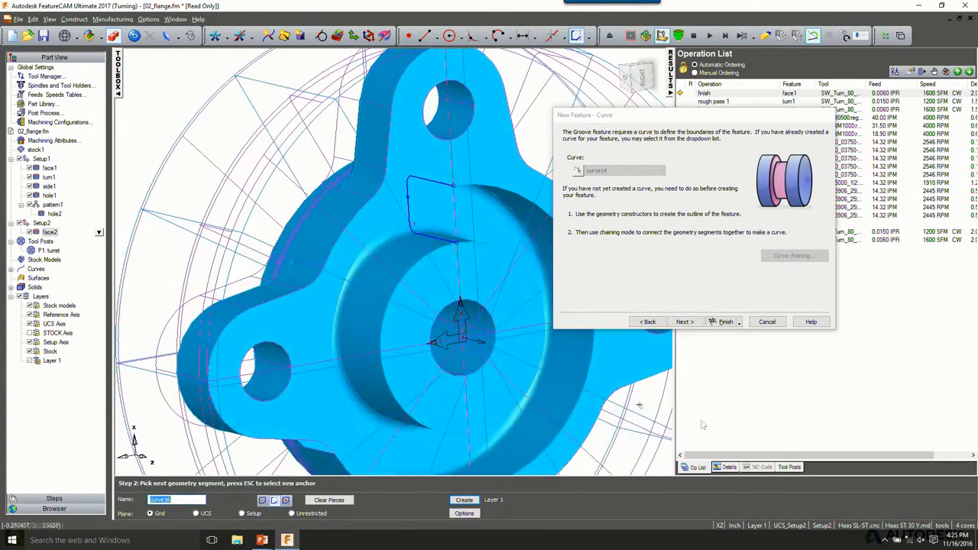
# Create the Groove feature from the chained curve with Face orientation, rough and finish operations, and the default SW_FaceGrv_187_RH roughing tool on the turret.
pyautogui.click(684, 321)
pyautogui.click(683, 321)
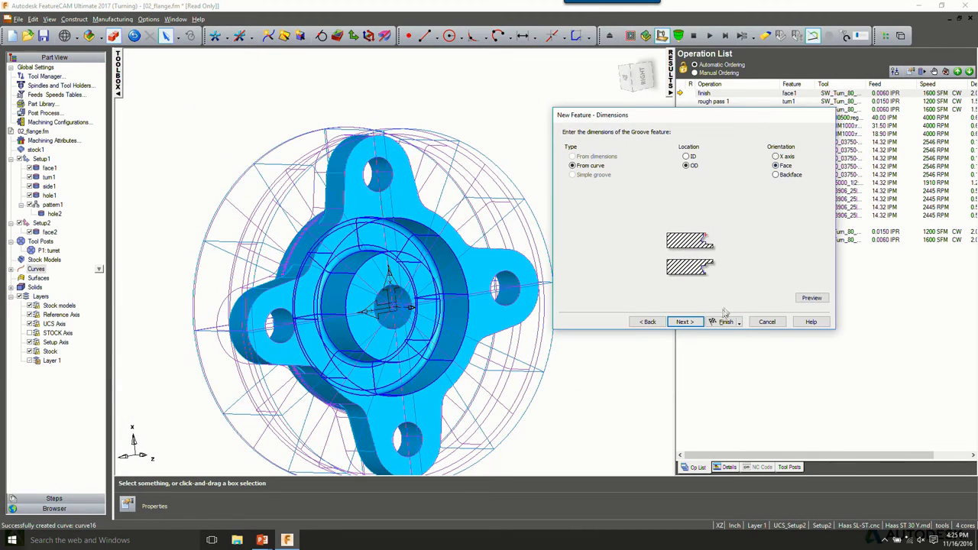
pyautogui.click(687, 322)
pyautogui.click(691, 321)
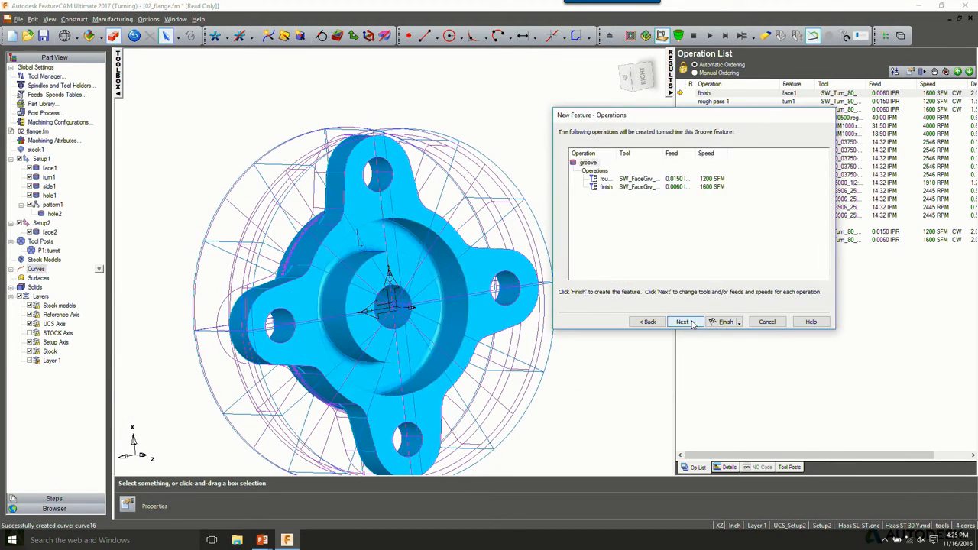
pyautogui.click(691, 321)
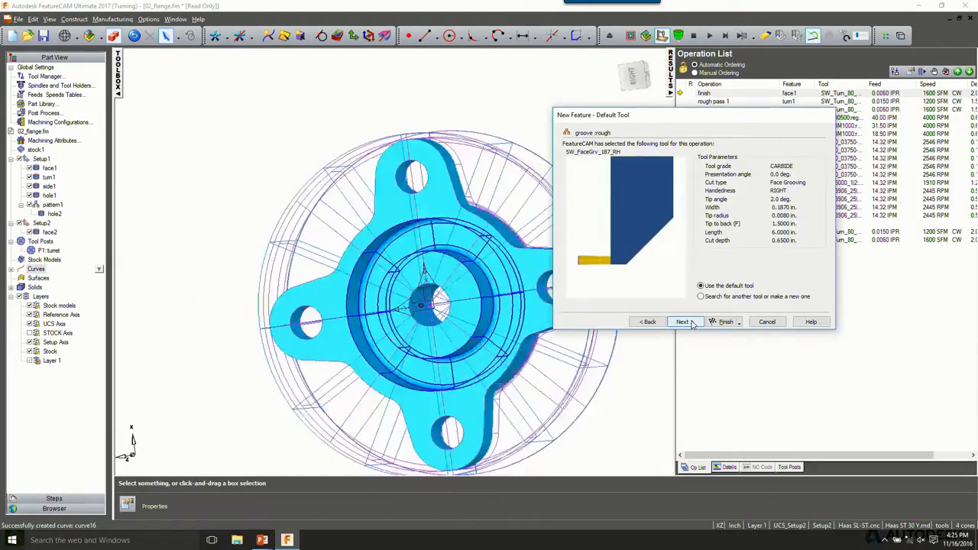
pyautogui.click(691, 322)
pyautogui.click(692, 322)
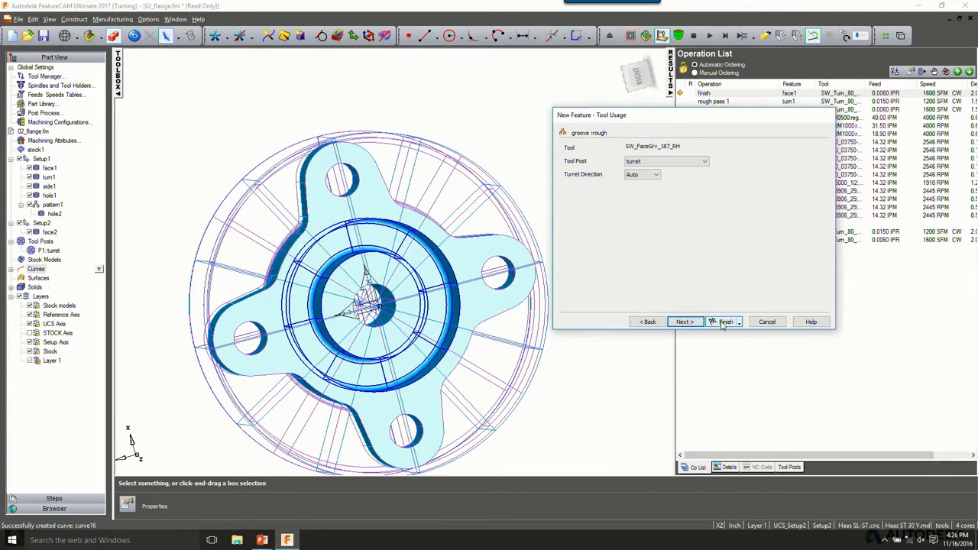
pyautogui.click(723, 322)
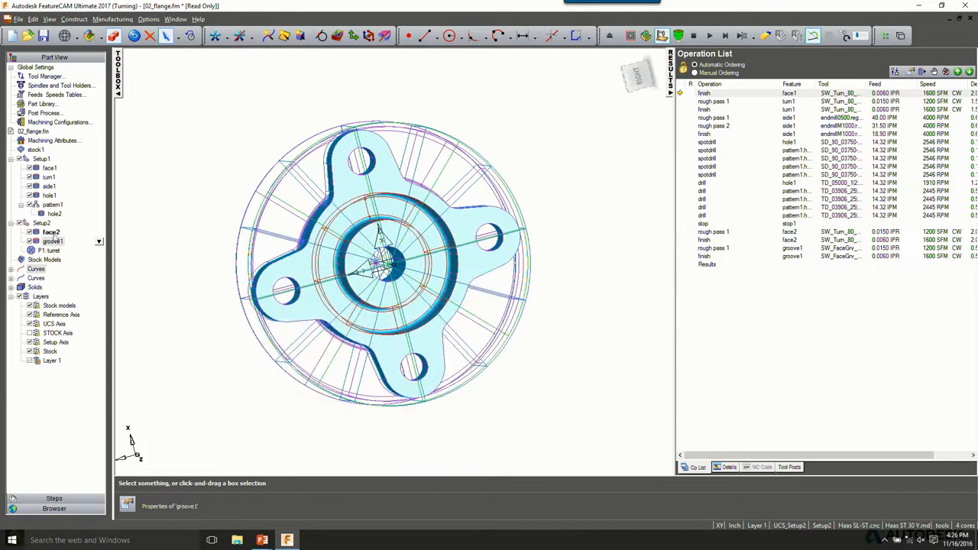
# Create Turn/Mill Chamfer features in Setup2 with FeatureRECOGNITION, using a 0.01 in deburr width and all recognized edges.
pyautogui.click(336, 35)
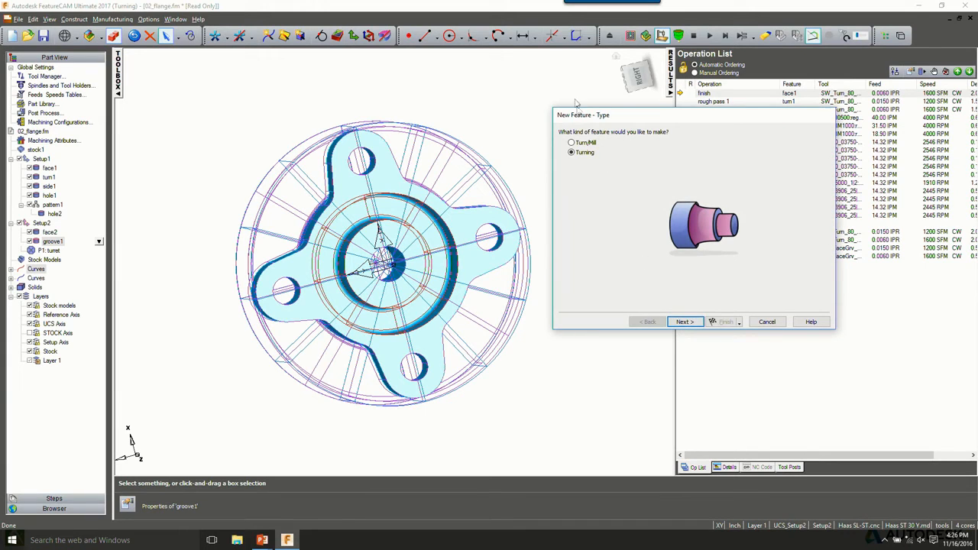
pyautogui.click(582, 143)
pyautogui.click(687, 322)
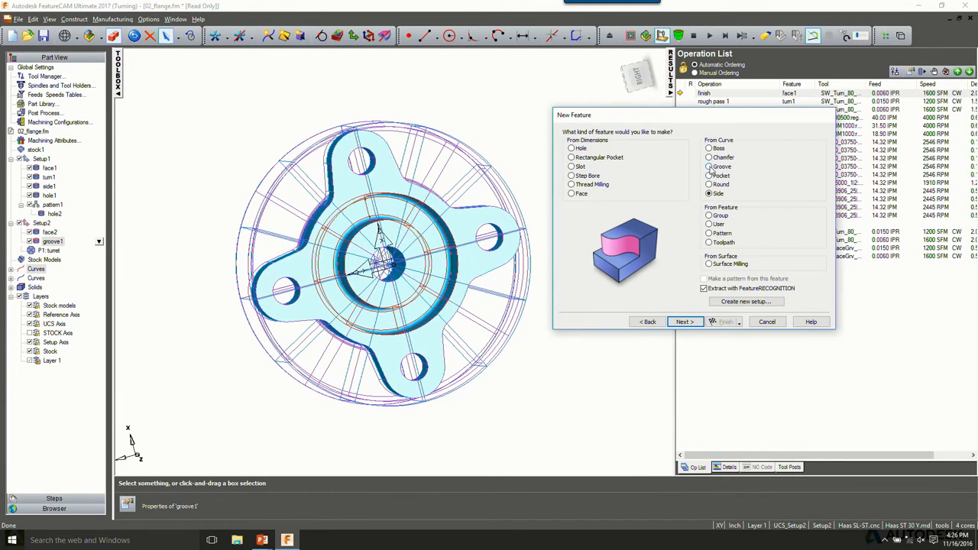
pyautogui.click(708, 166)
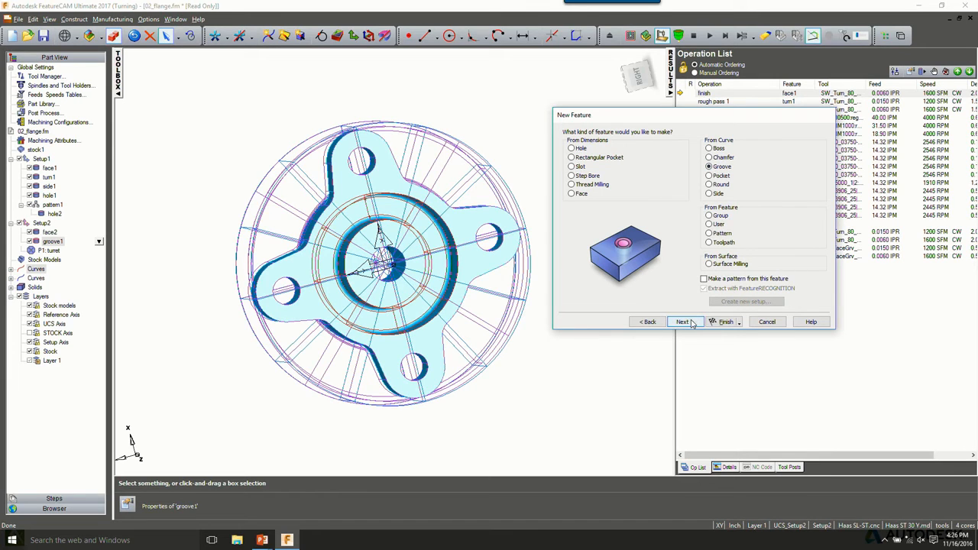
pyautogui.click(709, 157)
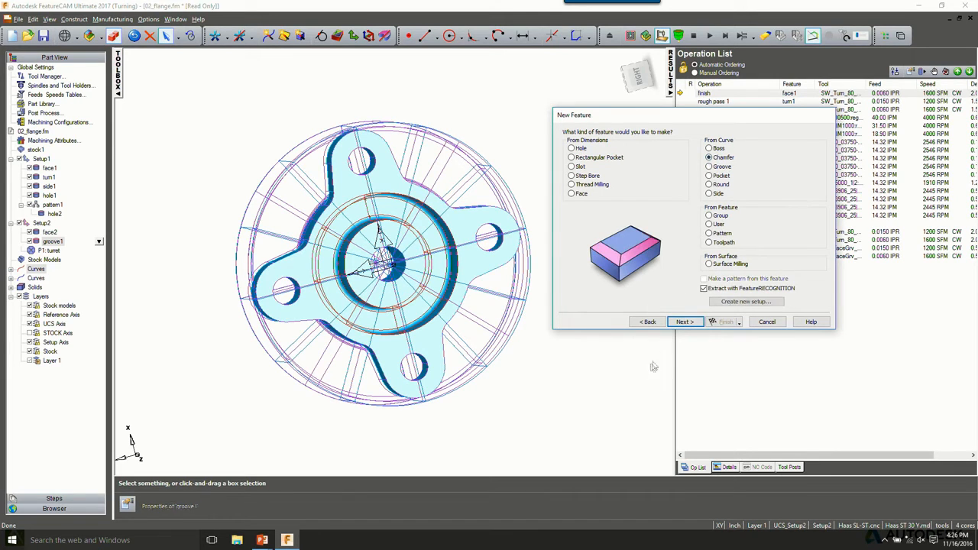
pyautogui.click(682, 323)
pyautogui.click(683, 321)
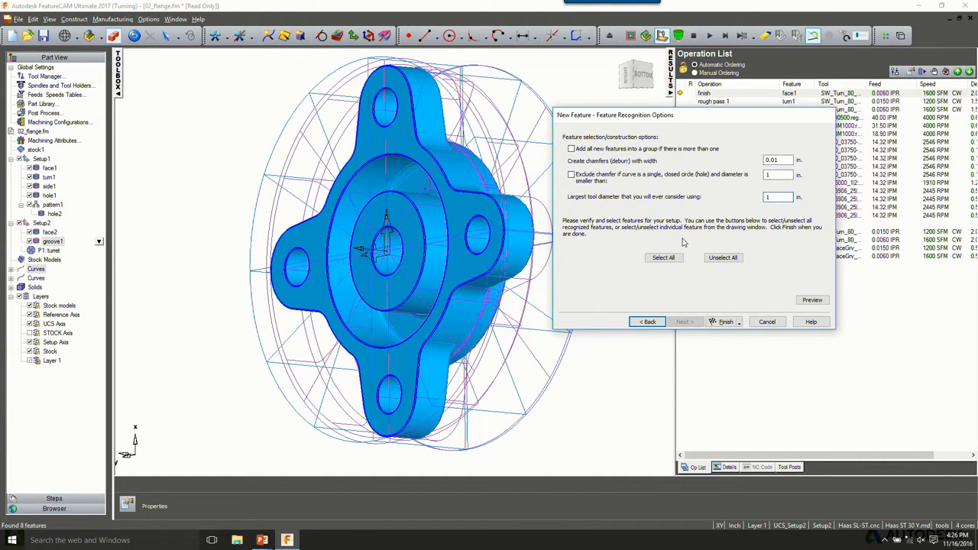
pyautogui.click(664, 259)
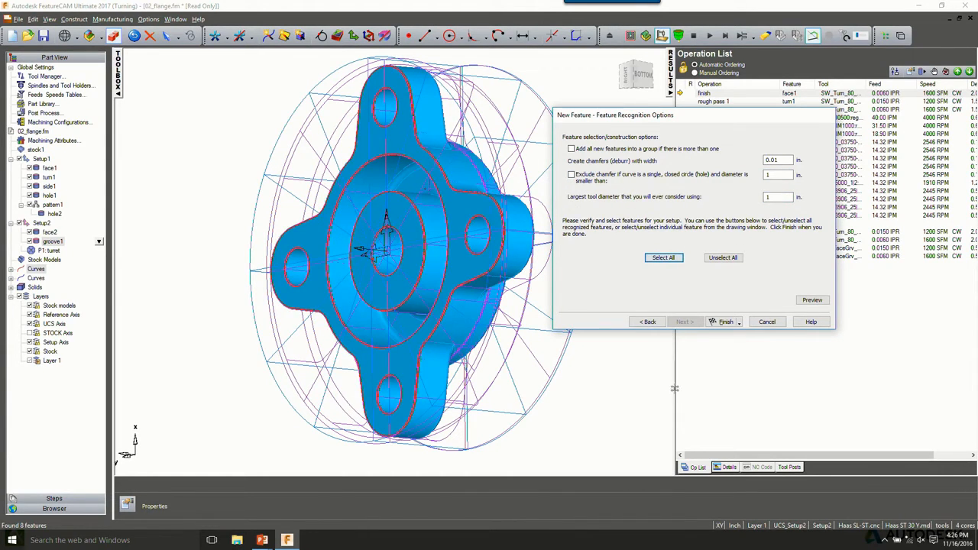
pyautogui.click(724, 323)
# Make Setup1 active, run the 3D simulation at a higher speed up to the groove roughing pass, and inspect the stock left around the flange.
pyautogui.click(41, 158)
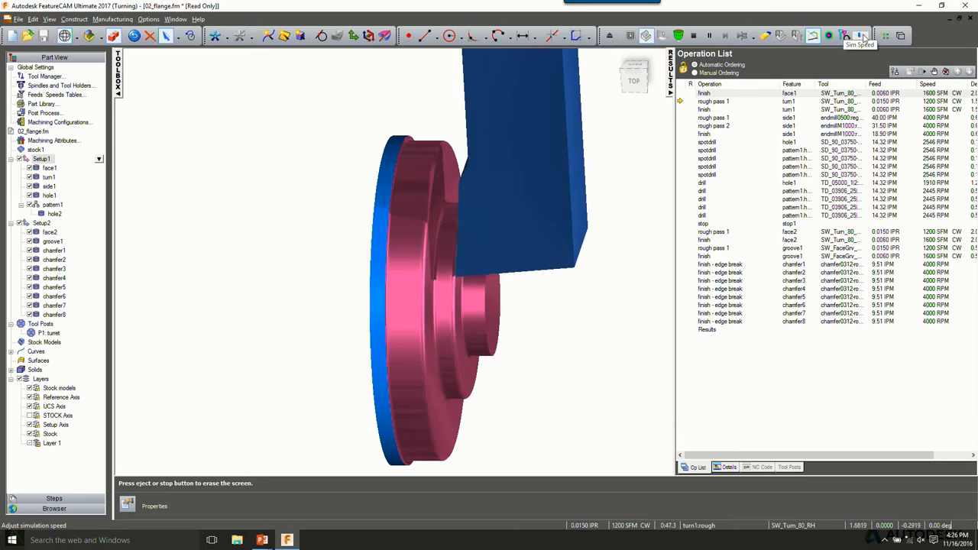
pyautogui.moveTo(861, 36); pyautogui.dragTo(865, 37)
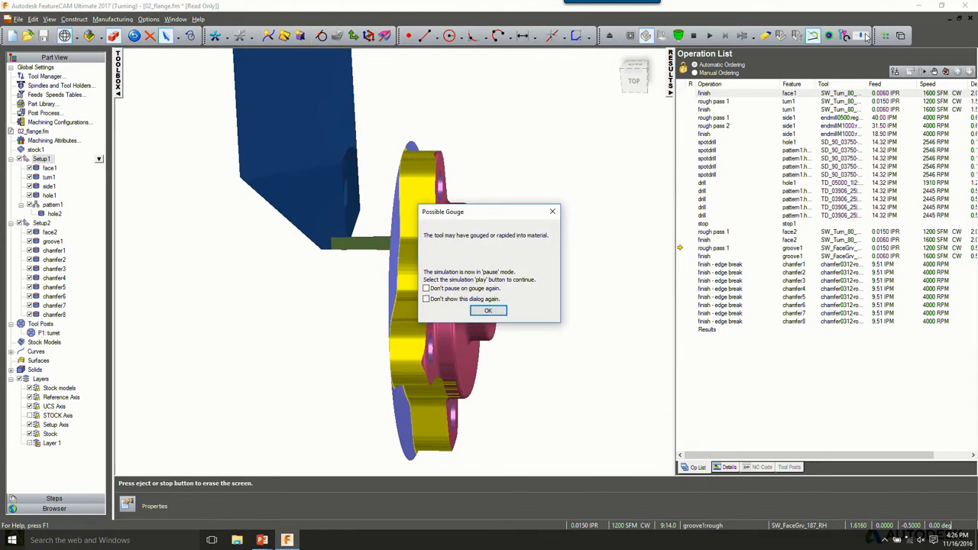
pyautogui.moveTo(865, 36); pyautogui.dragTo(616, 71, button='middle')
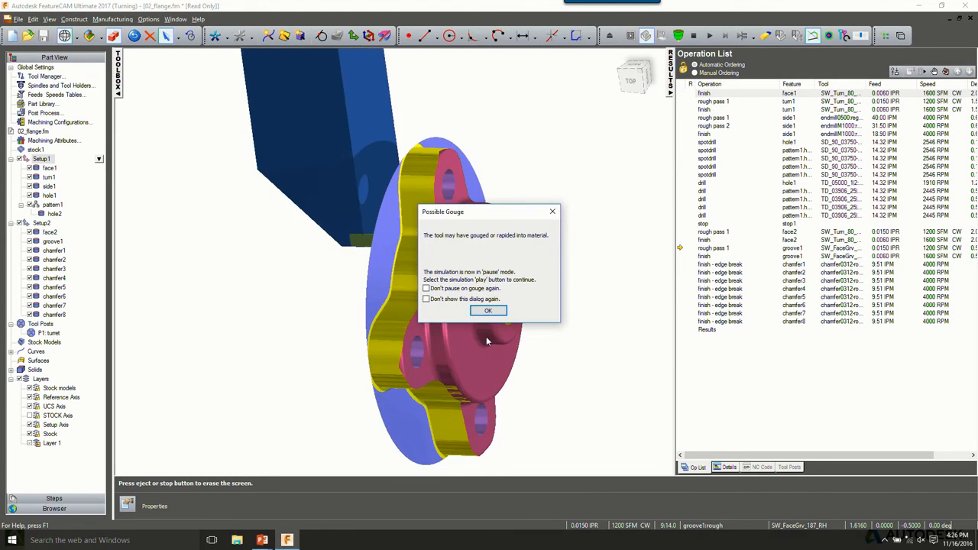
pyautogui.click(488, 311)
pyautogui.moveTo(405, 227); pyautogui.dragTo(418, 291, button='middle')
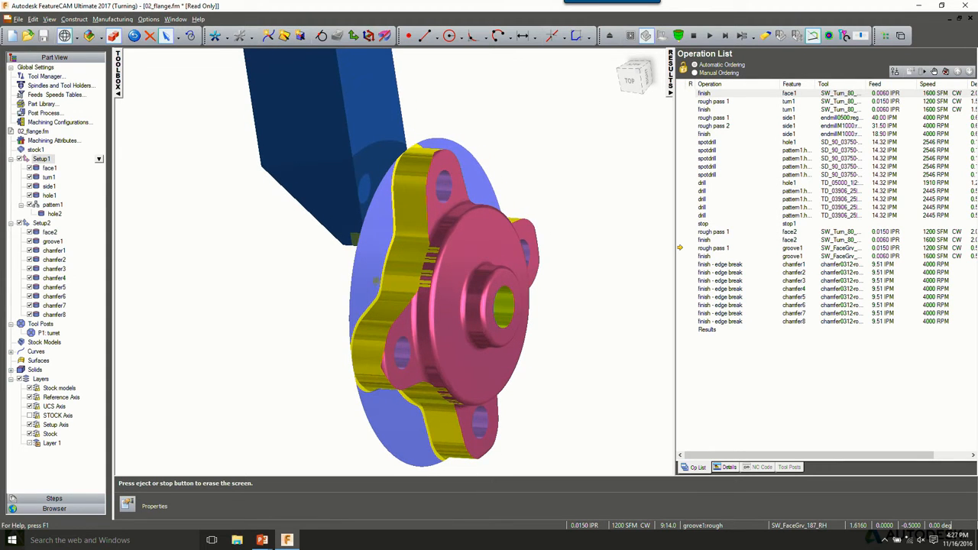
pyautogui.press('Escape')
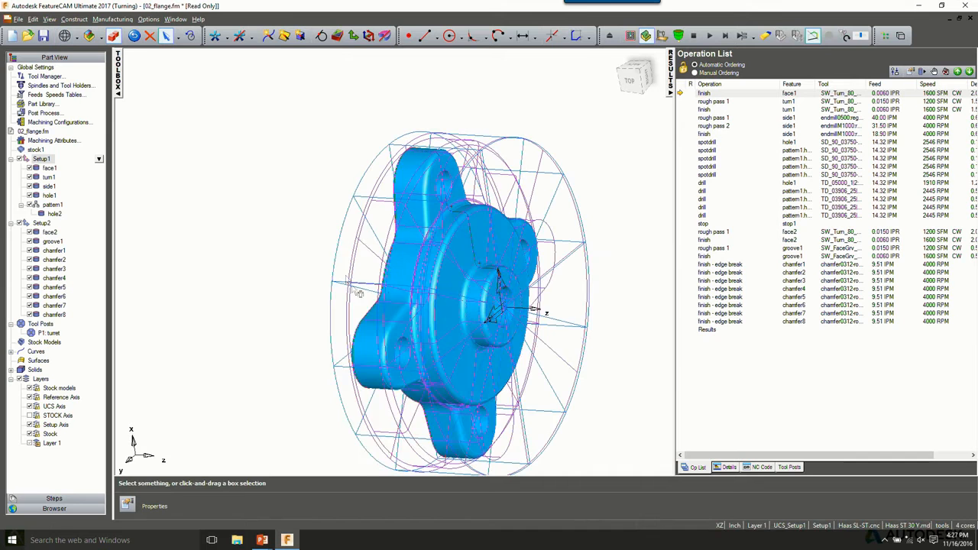
# Increase the depth of the side1 feature by 0.03 in, to 0.6431+.03.
pyautogui.moveTo(357, 293); pyautogui.dragTo(132, 213, button='middle')
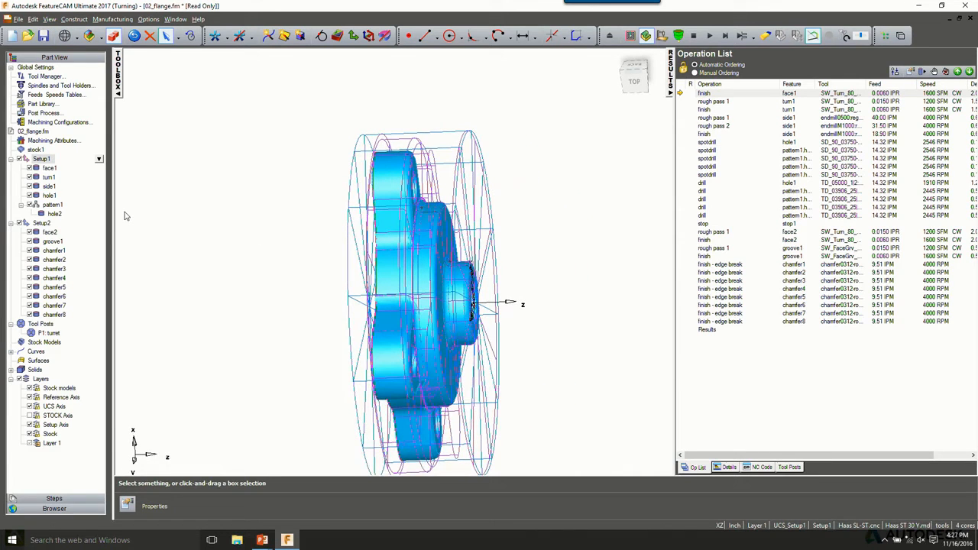
pyautogui.click(50, 196)
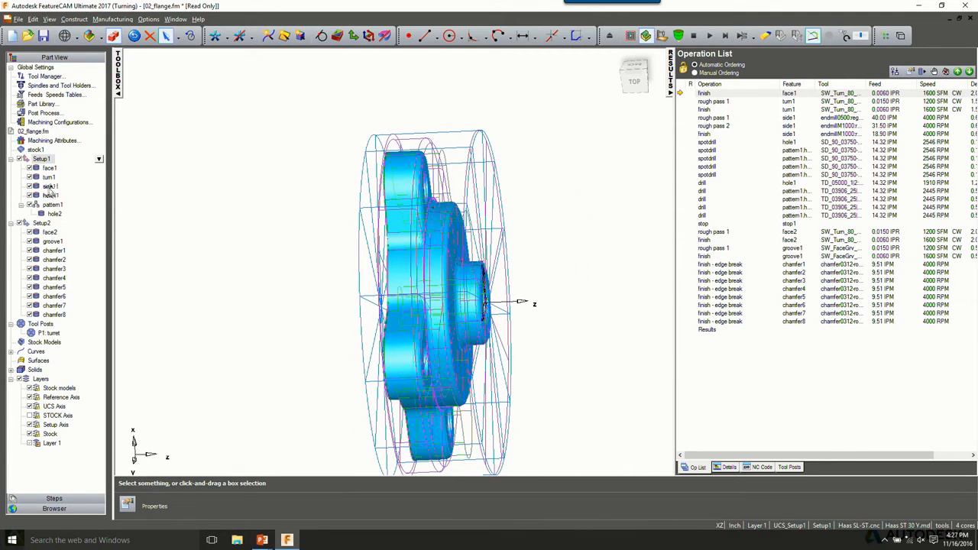
pyautogui.click(49, 187)
pyautogui.doubleClick(49, 187)
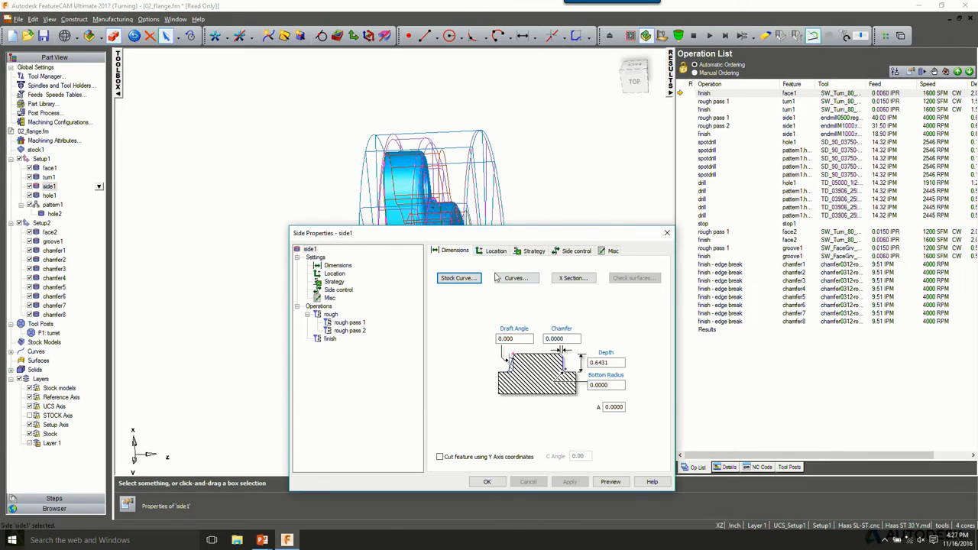
pyautogui.write('+.03')
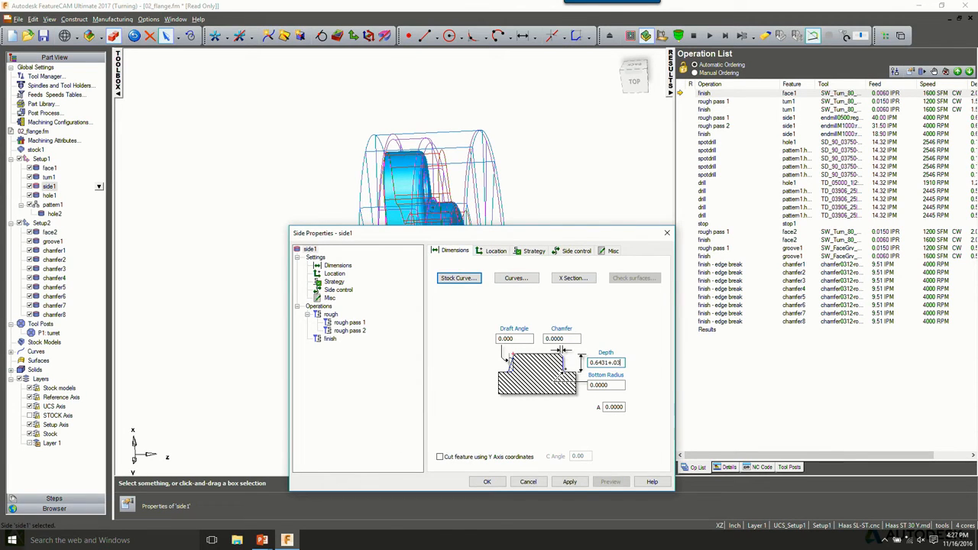
pyautogui.click(569, 481)
pyautogui.click(486, 482)
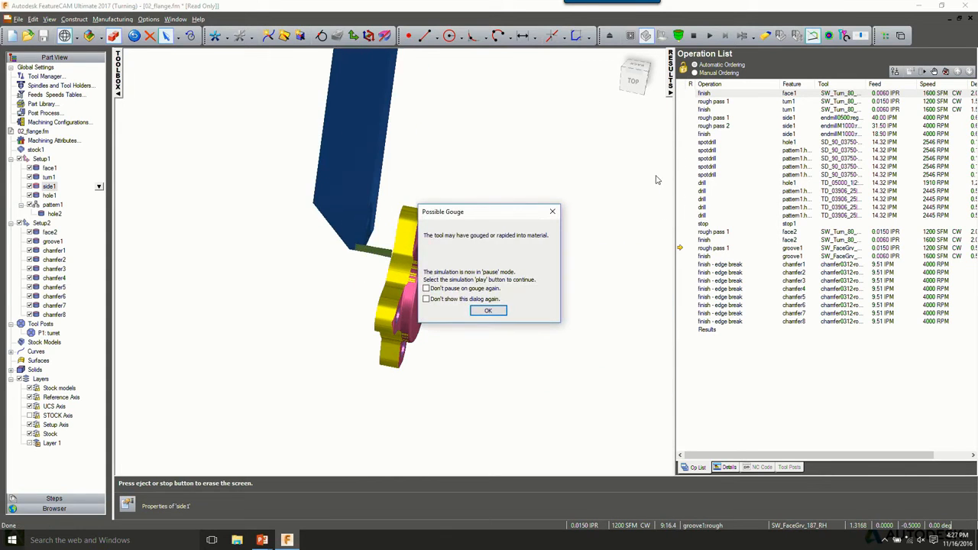
# Resume the simulation through the groove and chamfer operations and examine the machined flange from both sides.
pyautogui.click(485, 311)
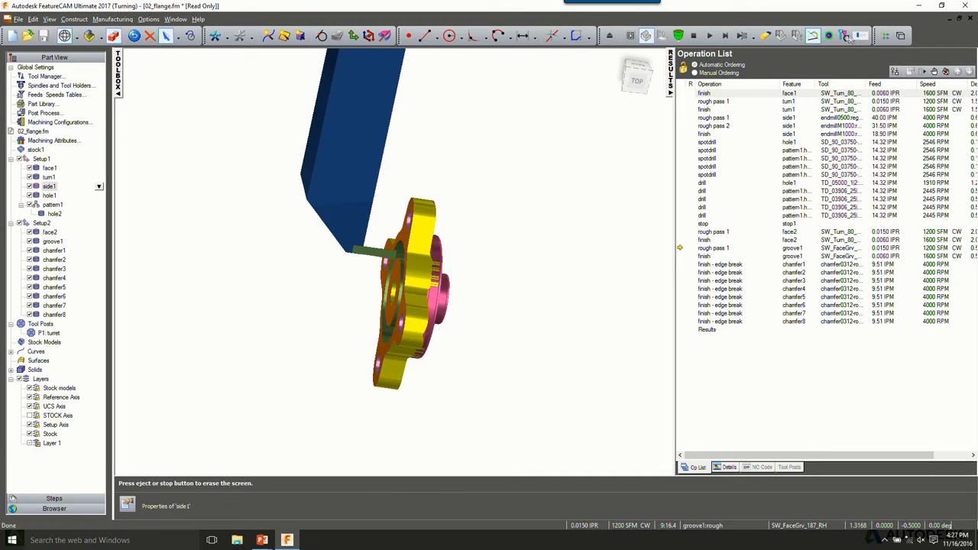
pyautogui.click(709, 36)
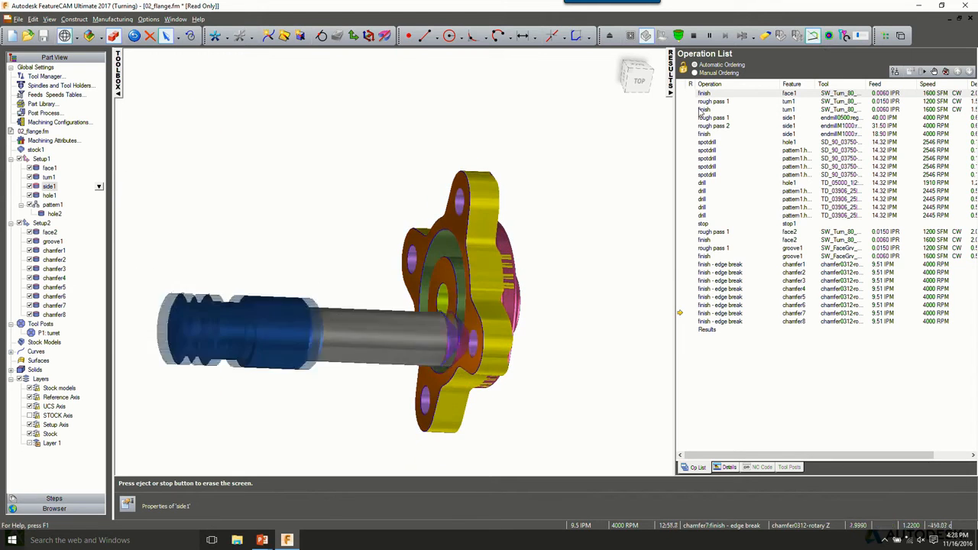
pyautogui.moveTo(596, 158); pyautogui.dragTo(587, 200, button='middle')
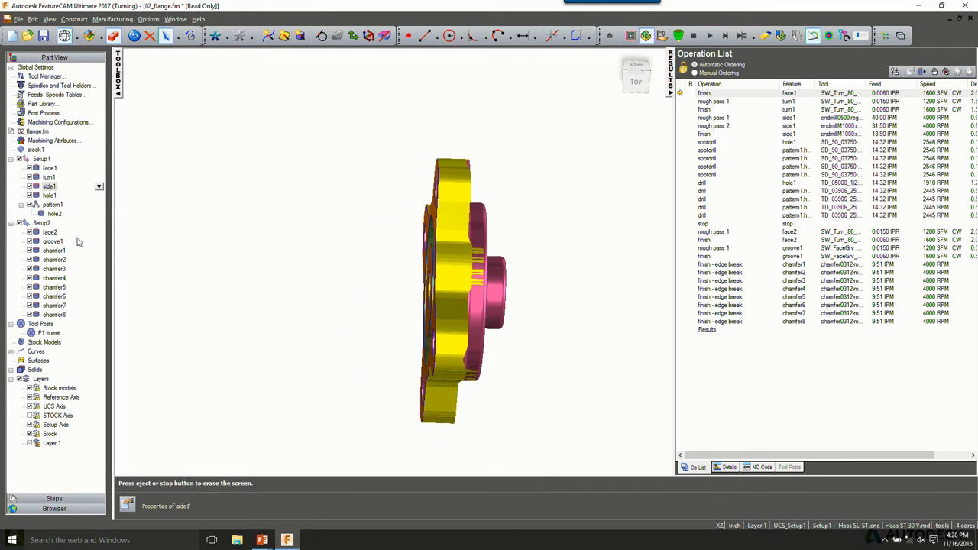
pyautogui.moveTo(481, 184); pyautogui.dragTo(419, 212, button='middle')
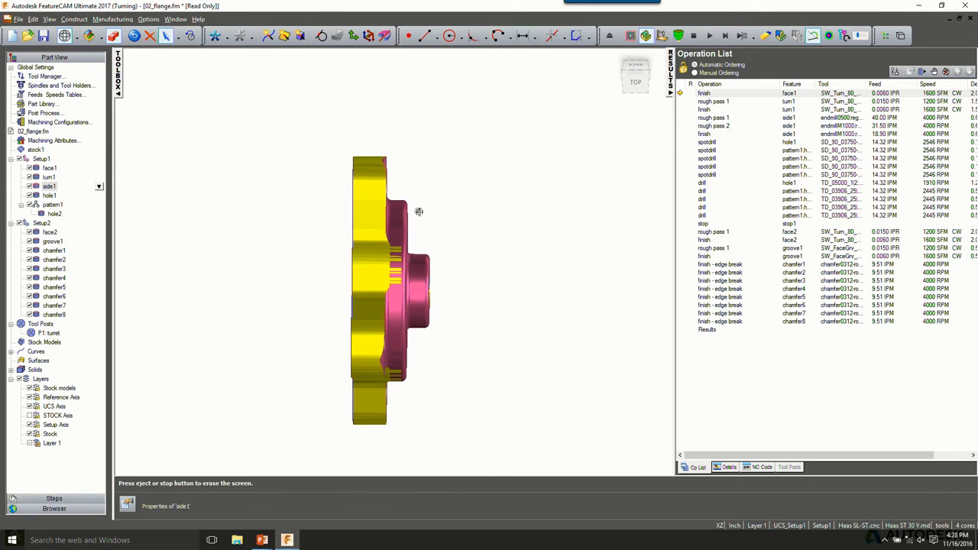
# Delete all Setup1 features: face1, turn1, side1, hole1, and pattern1 with its hole2.
pyautogui.click(48, 168)
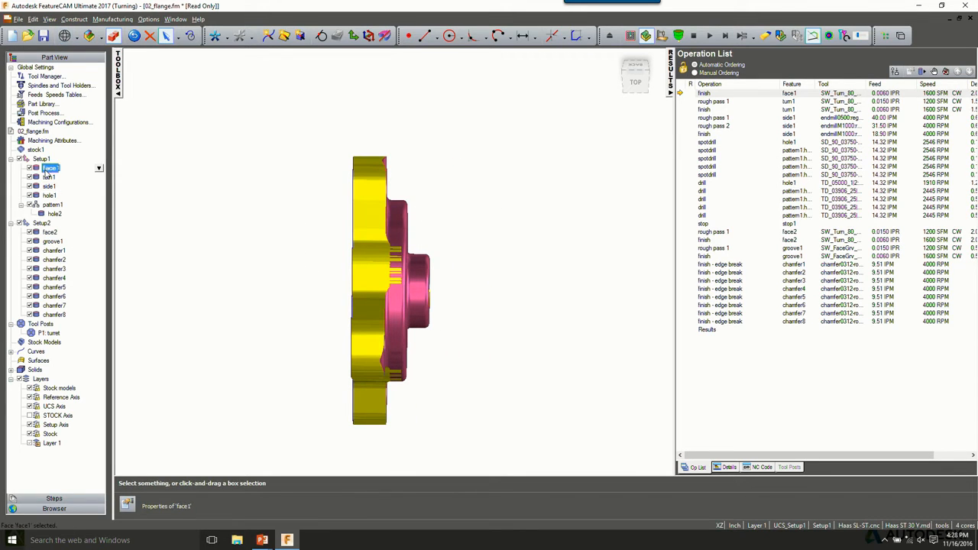
pyautogui.keyDown('shift'); pyautogui.click(53, 214); pyautogui.keyUp('shift')
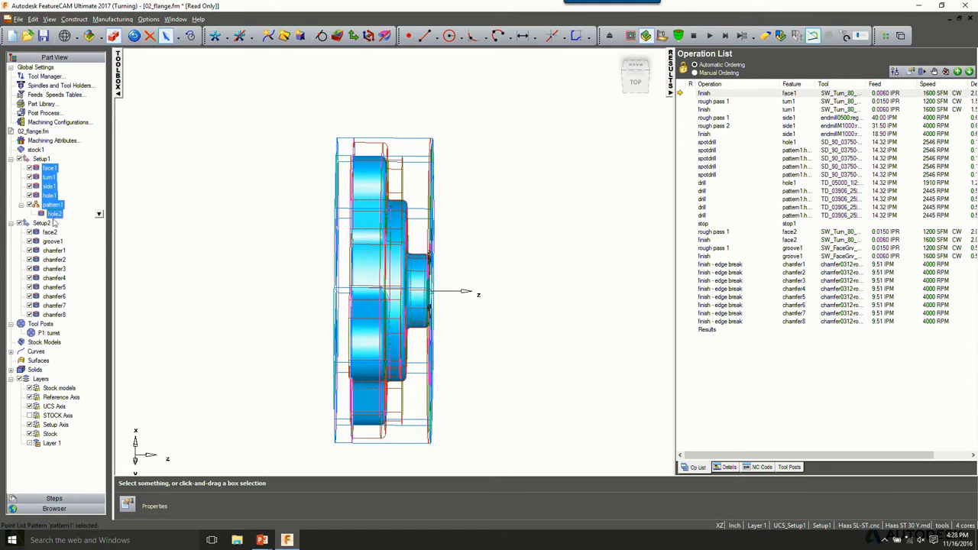
pyautogui.press('Delete')
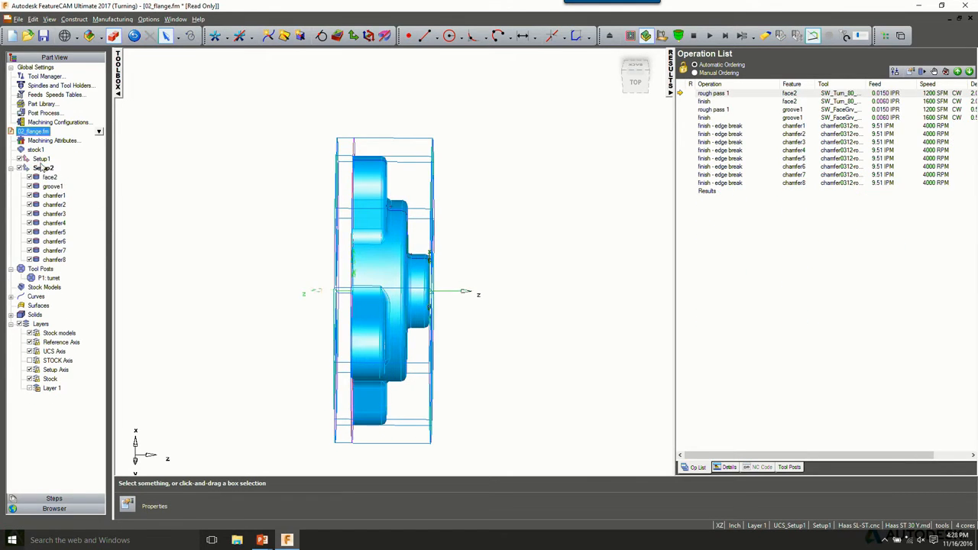
# Start Automatic Feature Recognition on the flange solid for Setup1 only, leaving Setup2 out, and proceed to its feature selection.
pyautogui.click(42, 160)
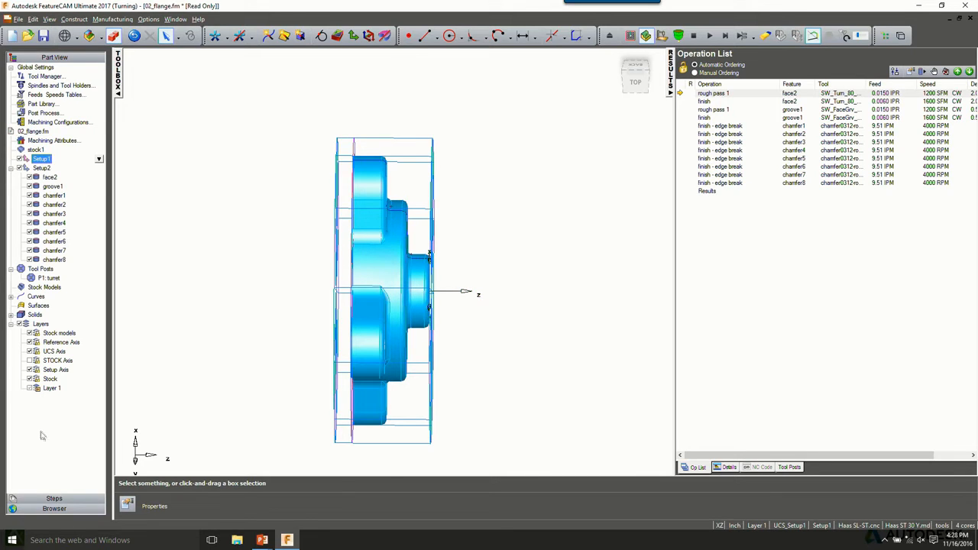
pyautogui.click(54, 498)
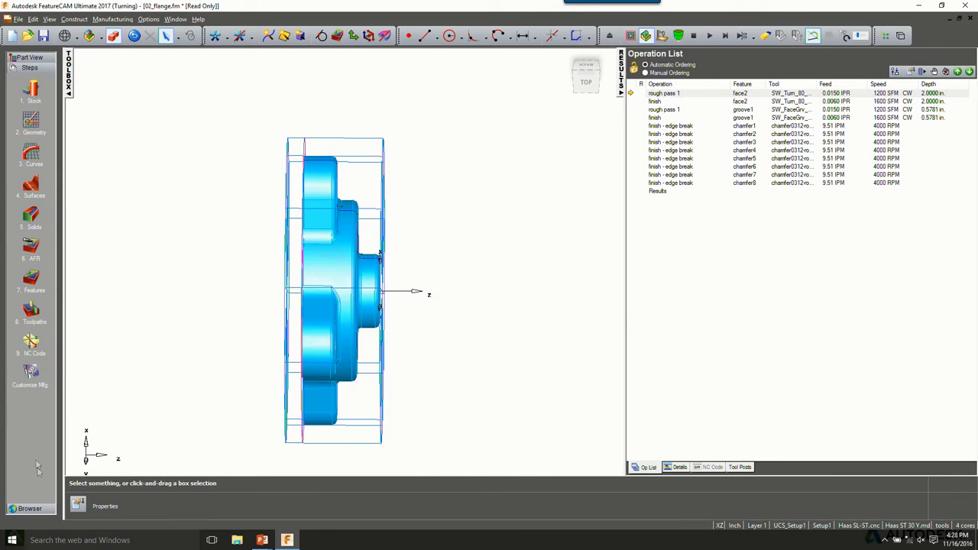
pyautogui.click(32, 246)
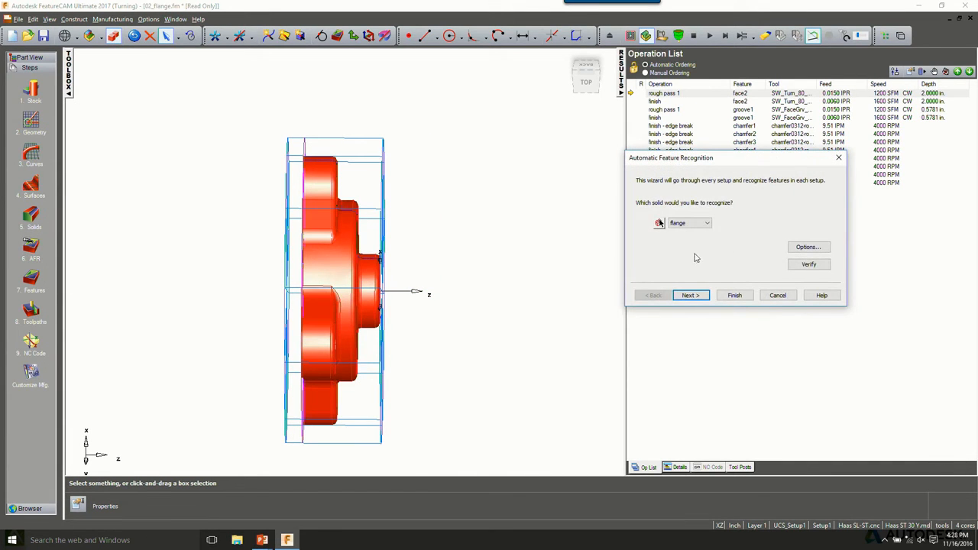
pyautogui.click(690, 295)
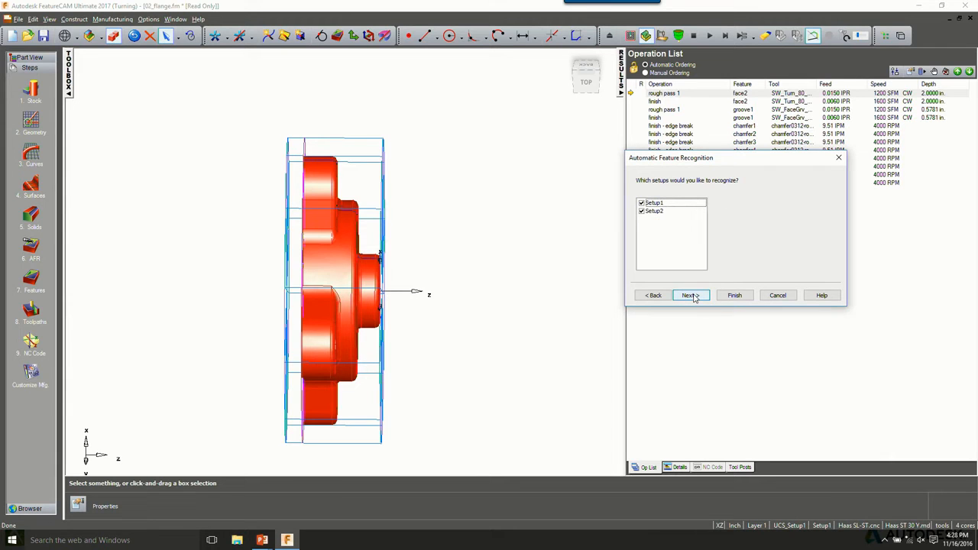
pyautogui.click(640, 211)
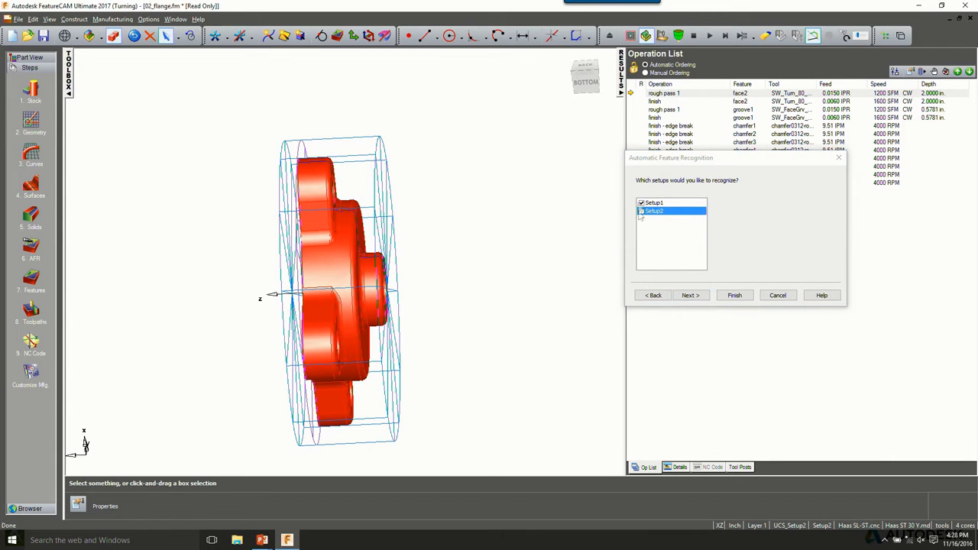
pyautogui.click(690, 295)
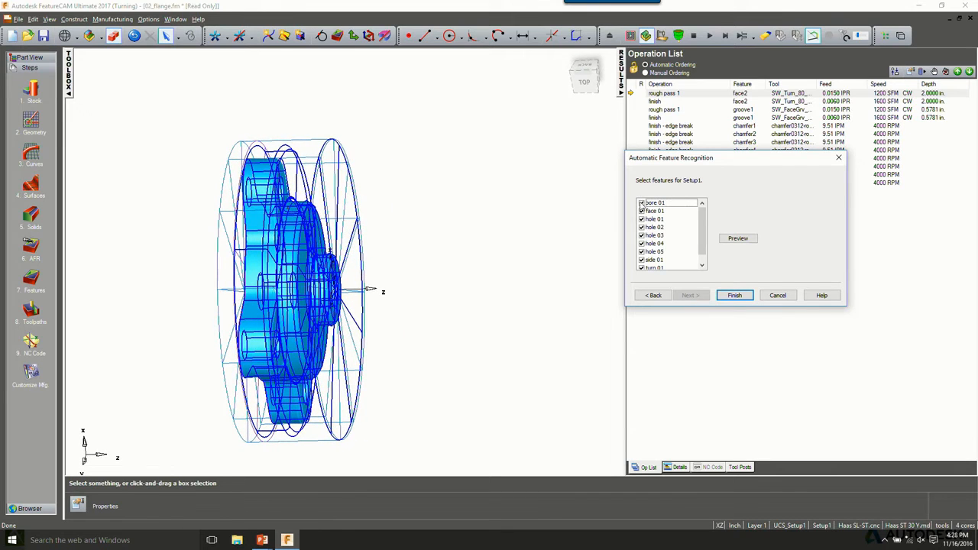
# Exclude bore 01 from the recognized features for Setup1 and create the remaining ones.
pyautogui.click(645, 203)
pyautogui.moveTo(522, 241); pyautogui.dragTo(408, 296, button='middle')
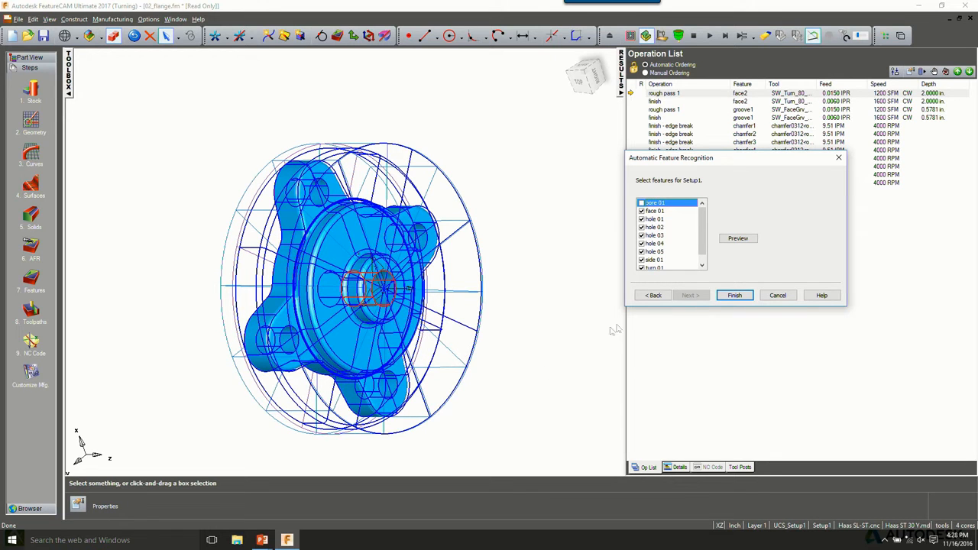
pyautogui.click(733, 295)
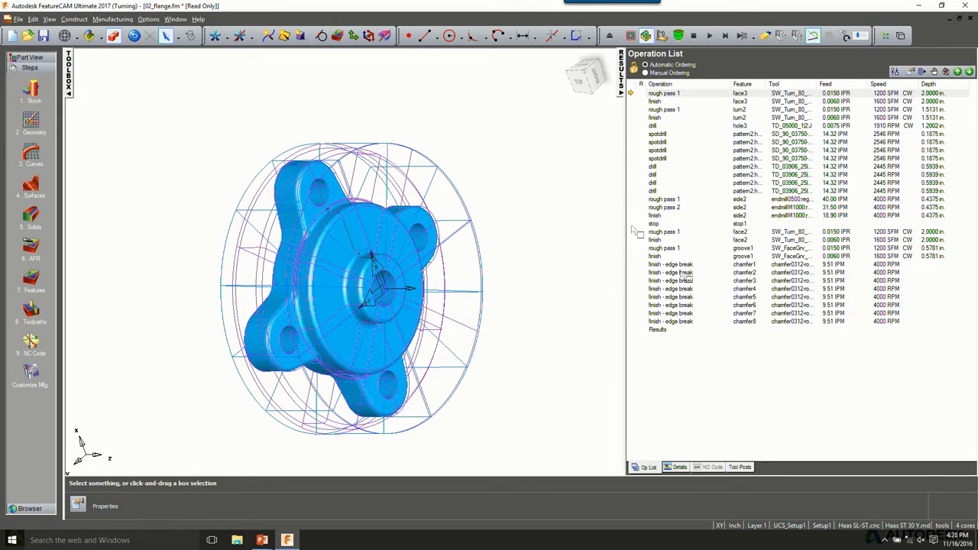
pyautogui.moveTo(473, 129); pyautogui.dragTo(600, 73, button='middle')
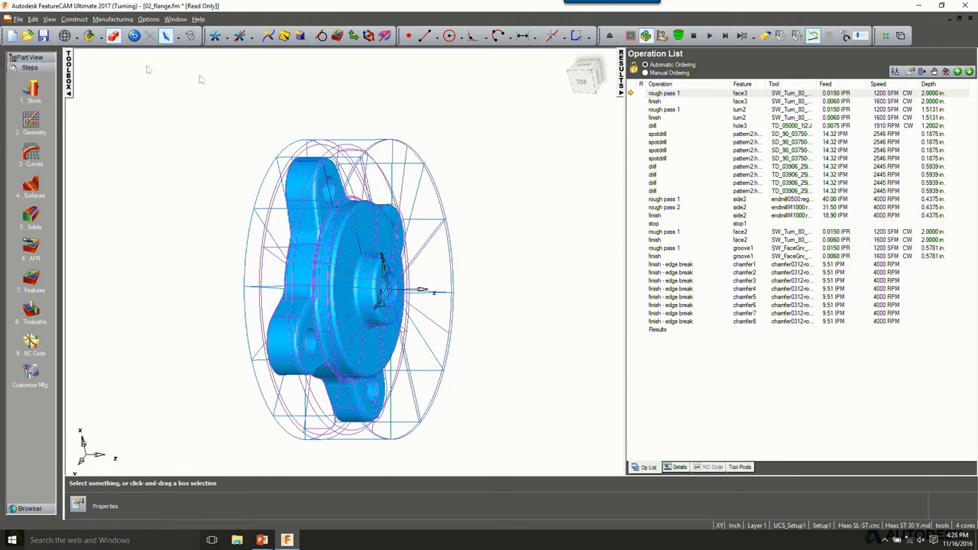
# Disable Setup2, activate Setup1, and run the simulation of Setup1's operations before clearing it.
pyautogui.click(30, 58)
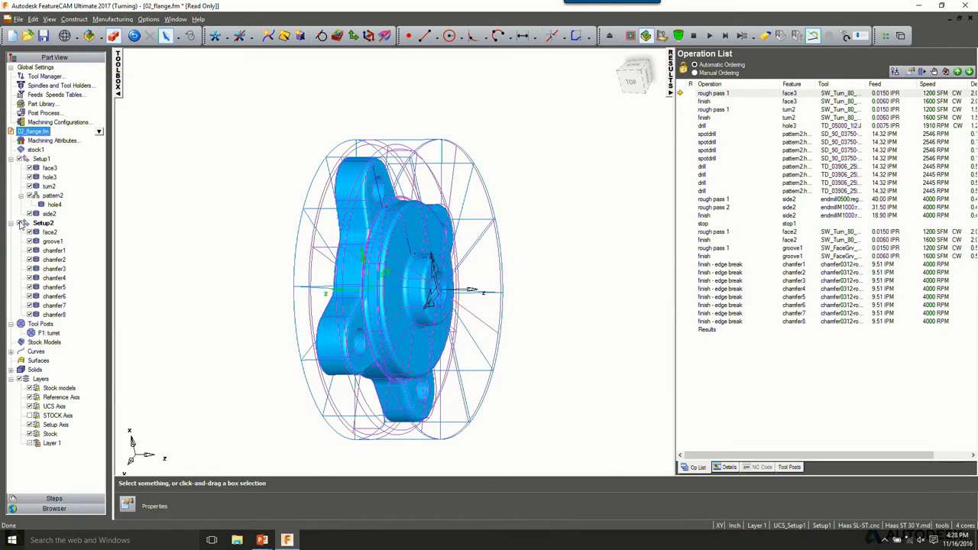
pyautogui.click(21, 224)
pyautogui.click(36, 159)
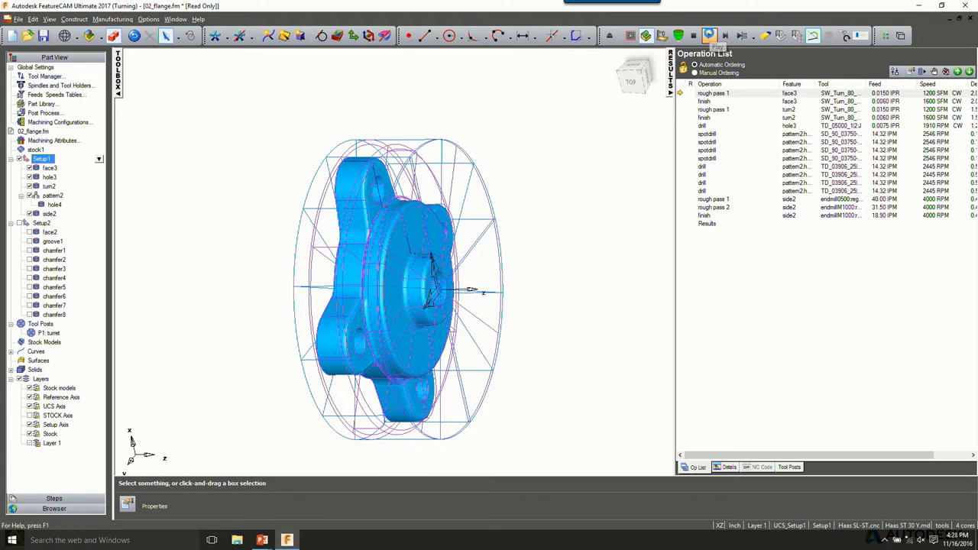
pyautogui.click(710, 36)
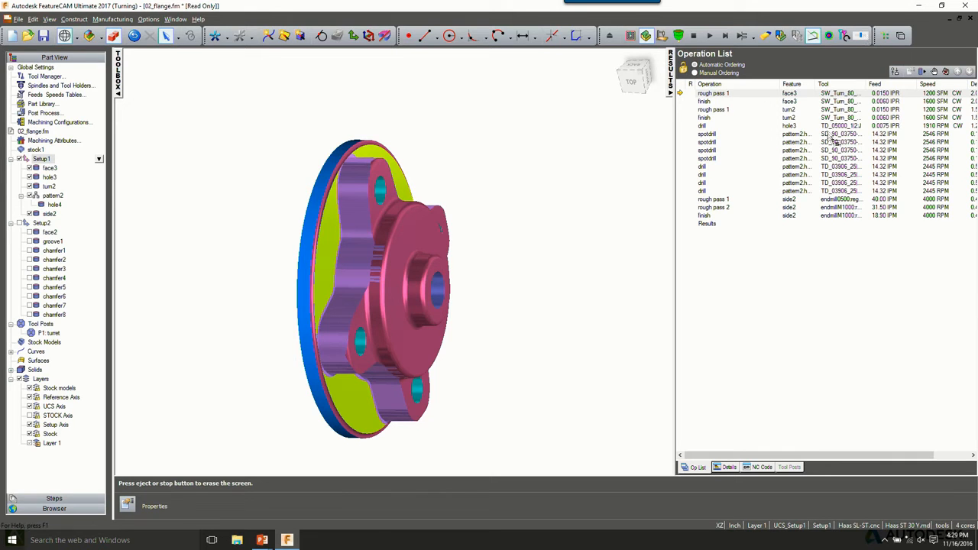
pyautogui.press('Escape')
# Switch to the PowerPoint slide show and view the Example slide with the two parts.
pyautogui.moveTo(264, 541)
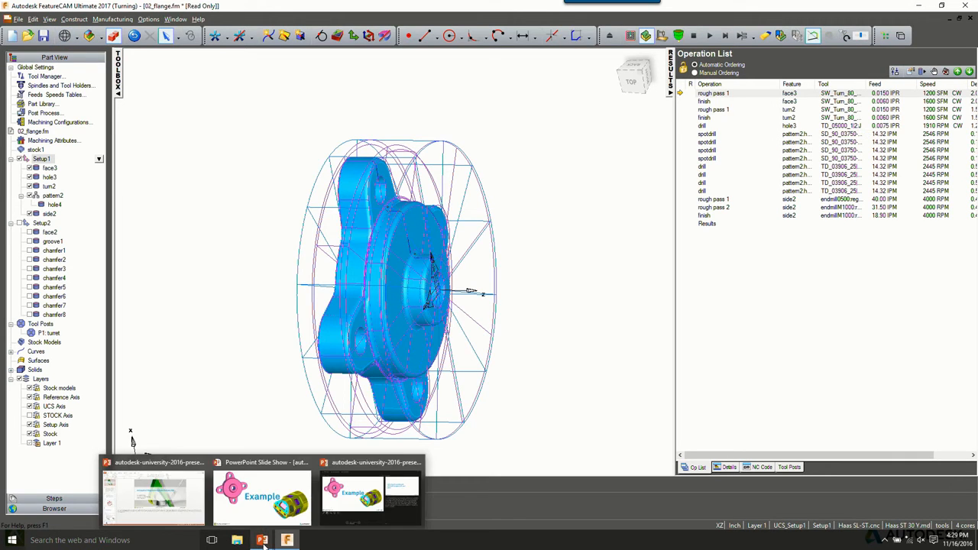
pyautogui.hotkey('alt', 'Tab')
pyautogui.hotkey('alt', 'Tab')
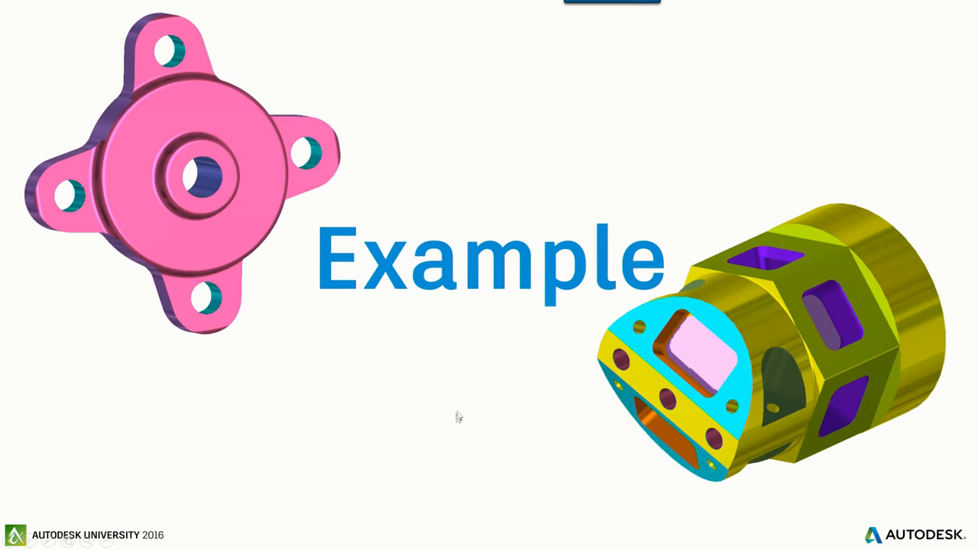
pyautogui.rightClick(467, 338)
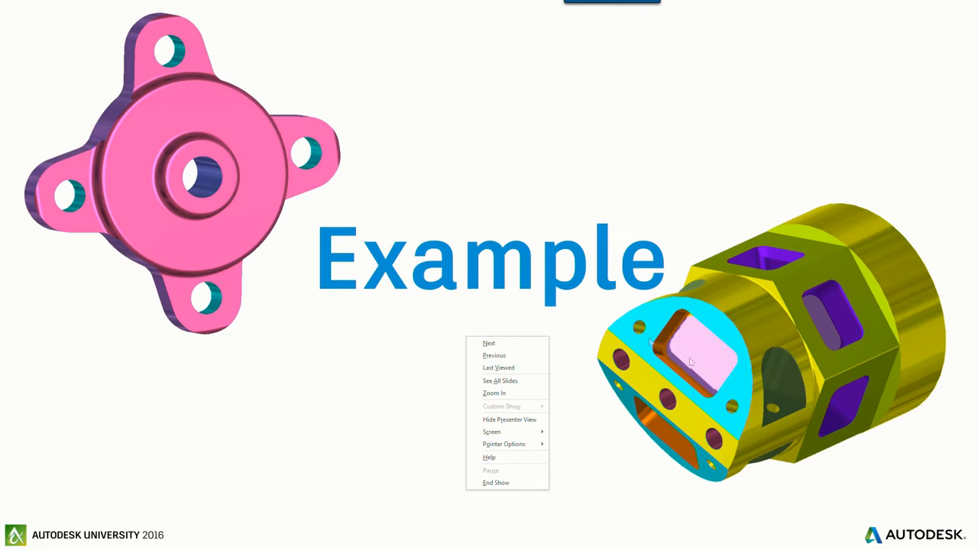
pyautogui.click(603, 241)
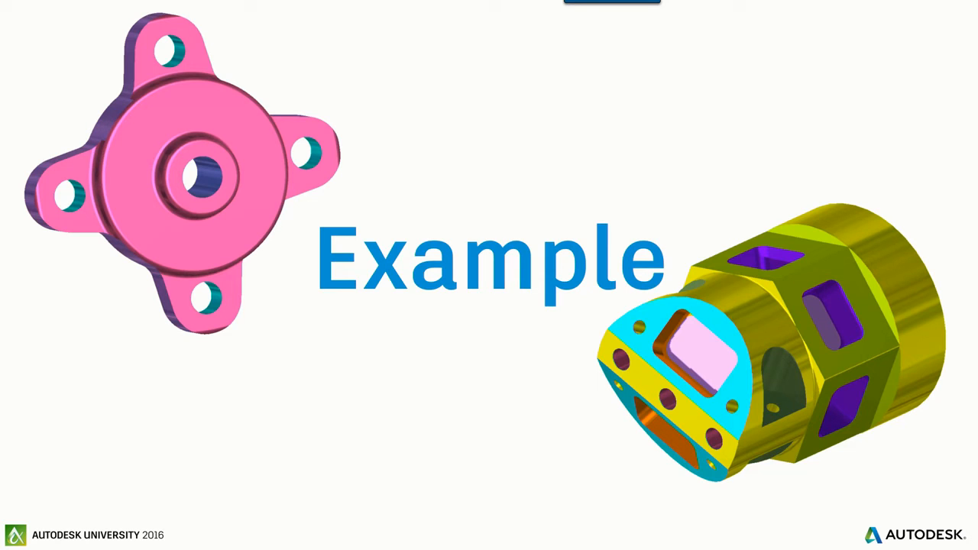
# Return from the slide show to the flange project in FeatureCAM.
pyautogui.hotkey('alt', 'Tab')
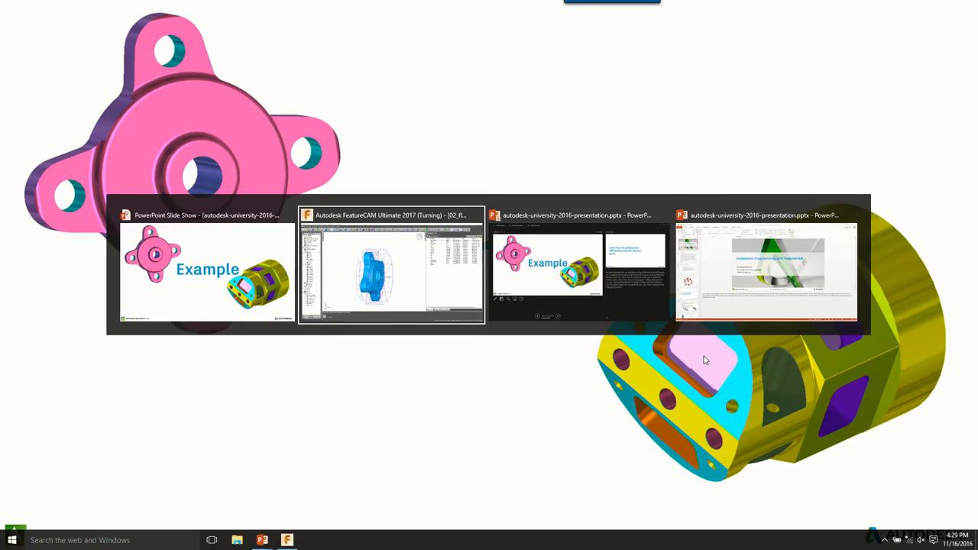
pyautogui.hotkey('alt', 'Tab')
pyautogui.hotkey('alt', 'Tab')
pyautogui.hotkey('alt', 'Tab')
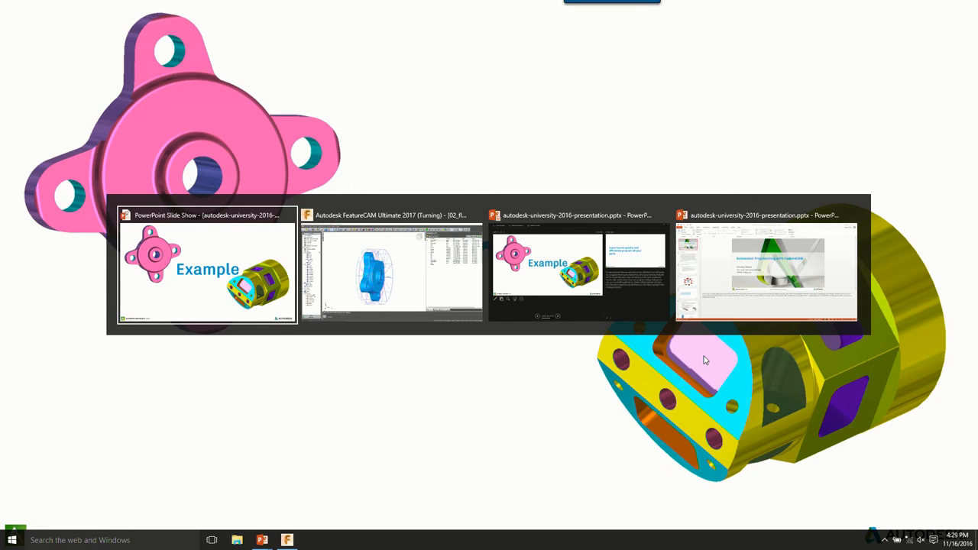
pyautogui.hotkey('alt', 'Tab')
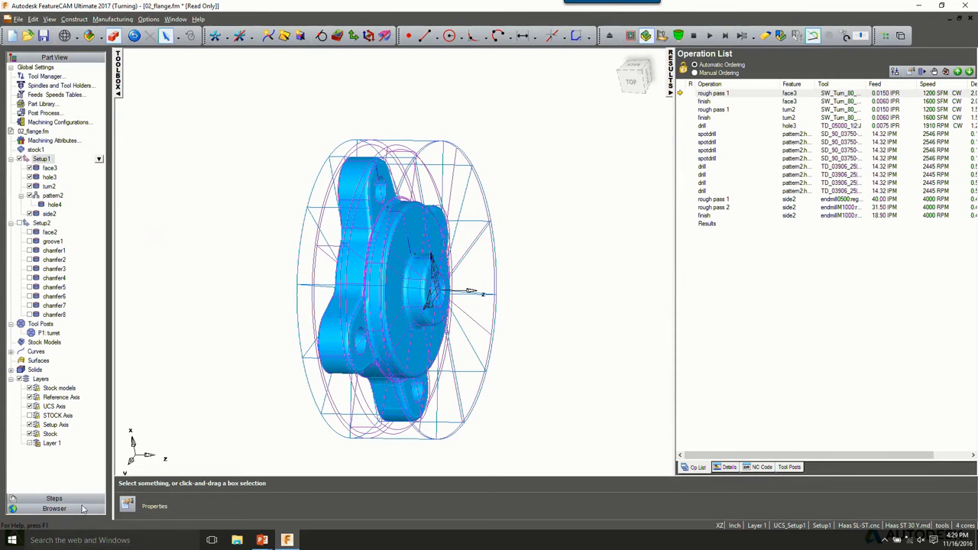
# Open a read-only copy of the B Axis TurnMill Demo project.
pyautogui.click(84, 509)
pyautogui.scroll(-3, 73, 377)
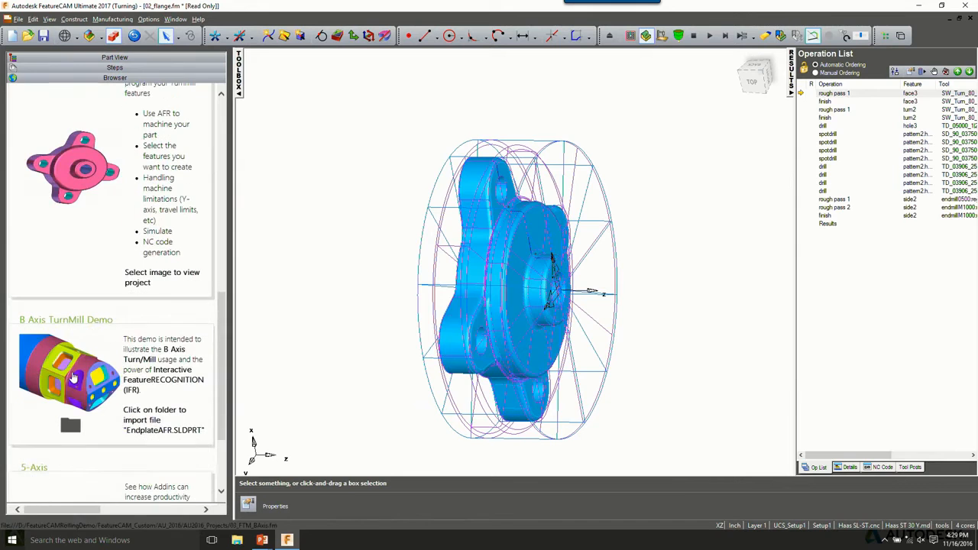
pyautogui.click(74, 378)
pyautogui.click(472, 284)
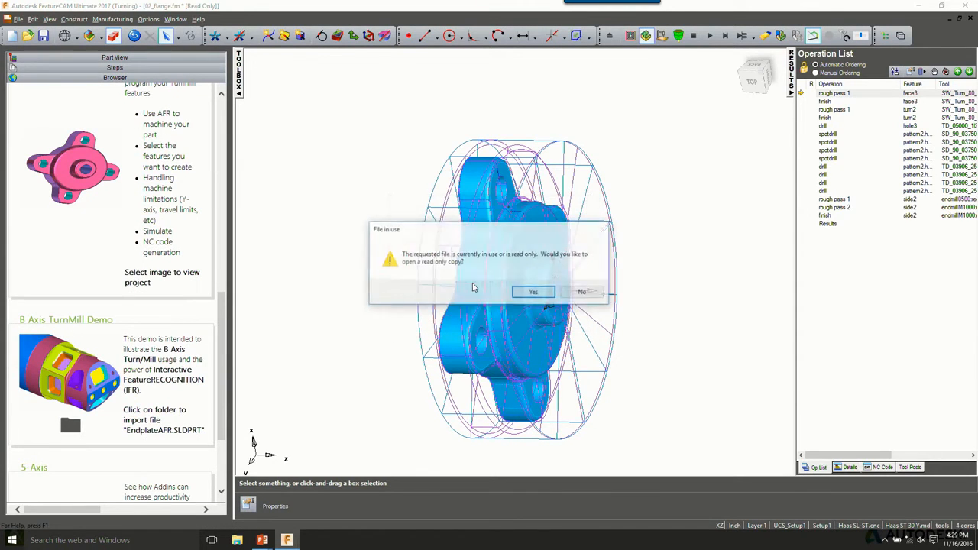
pyautogui.click(532, 291)
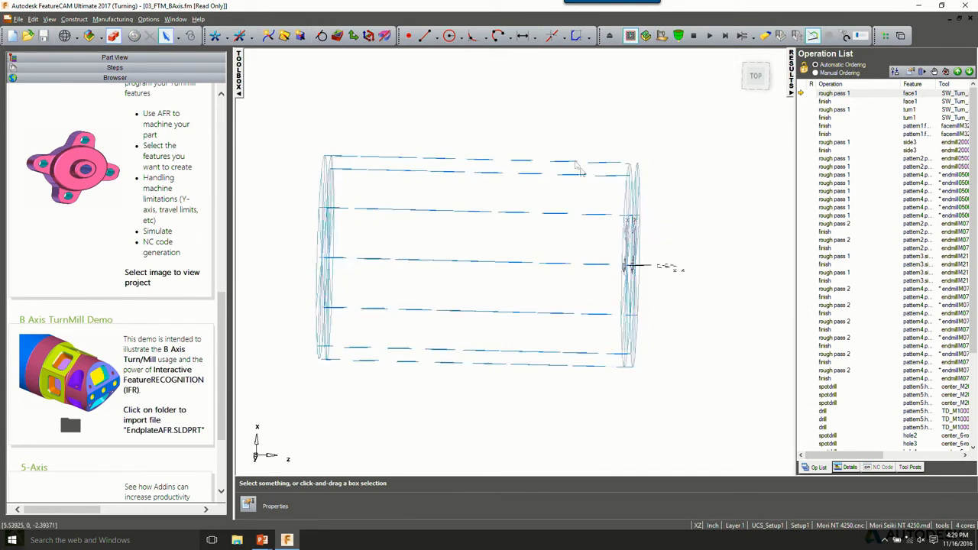
# Show the solid ps_solid2 of the B-axis part inside the stock.
pyautogui.click(138, 58)
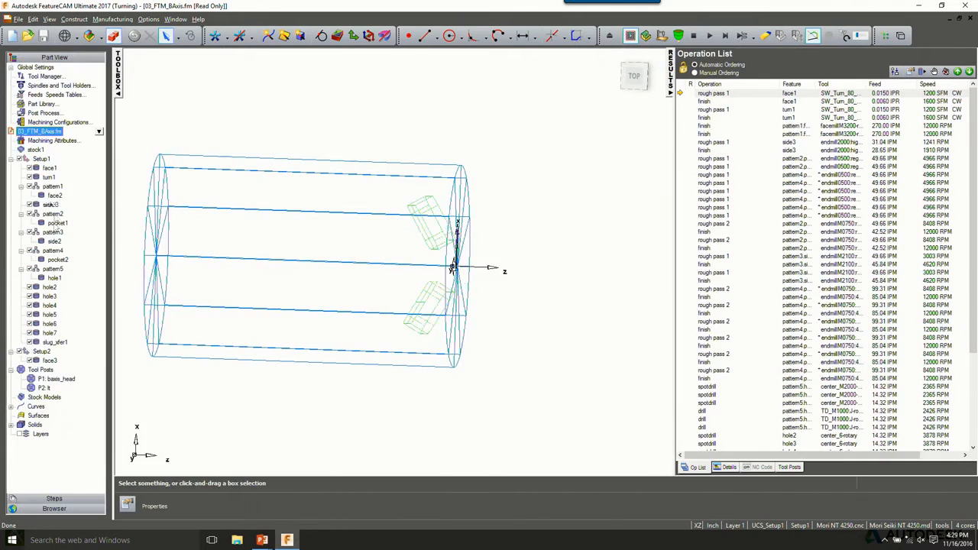
pyautogui.click(11, 425)
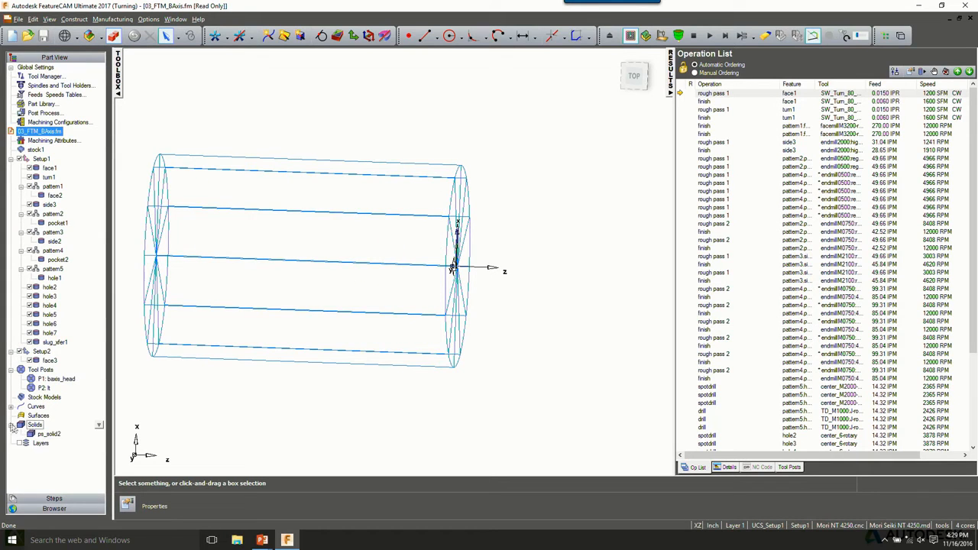
pyautogui.click(49, 433)
pyautogui.rightClick(49, 433)
pyautogui.click(126, 380)
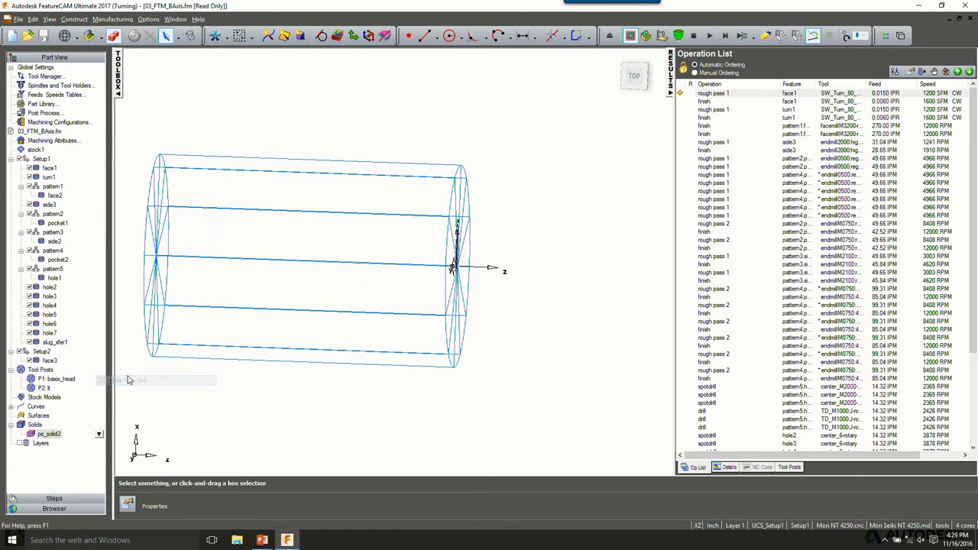
pyautogui.click(48, 433)
pyautogui.rightClick(49, 433)
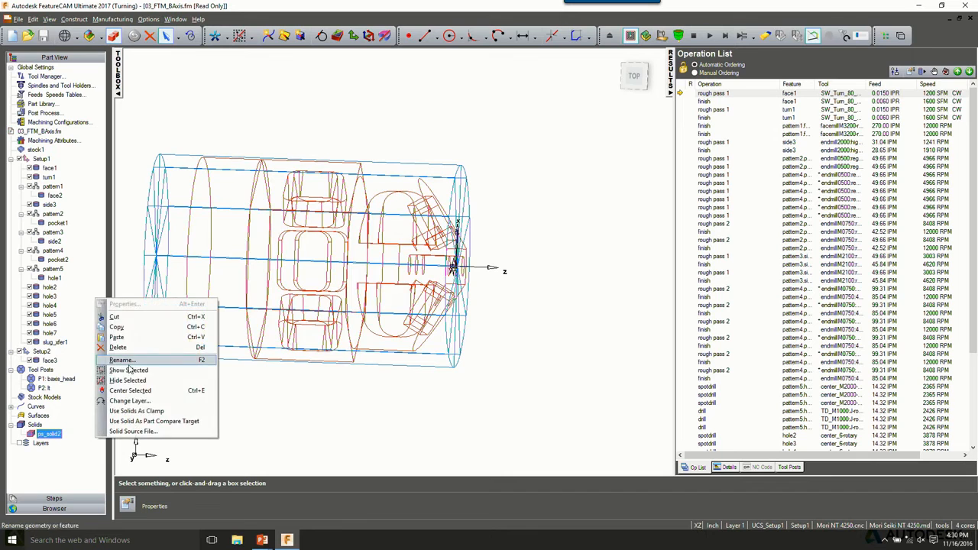
pyautogui.click(122, 372)
pyautogui.moveTo(366, 138); pyautogui.dragTo(428, 122, button='middle')
pyautogui.click(452, 112)
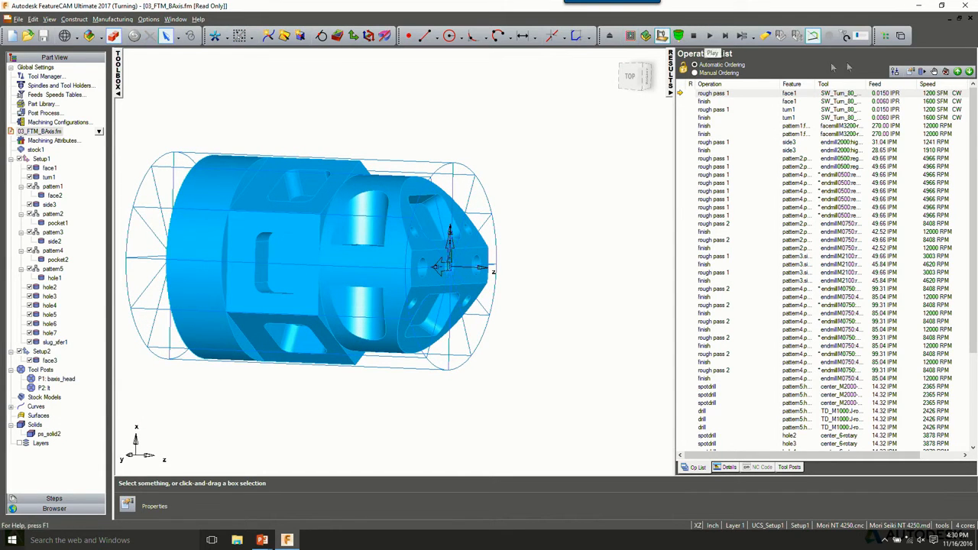
# Run the machine simulation of the complete B-axis program and eject it.
pyautogui.click(710, 36)
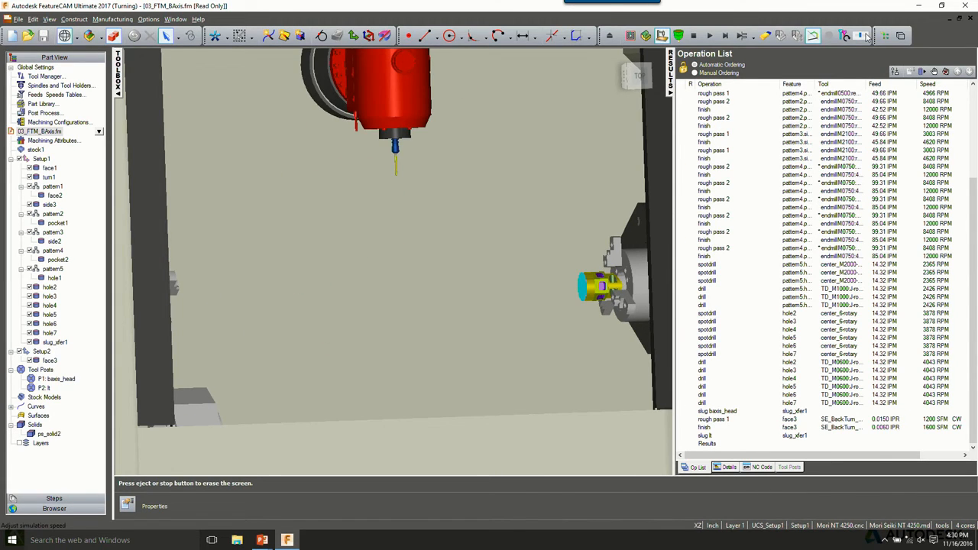
pyautogui.click(608, 36)
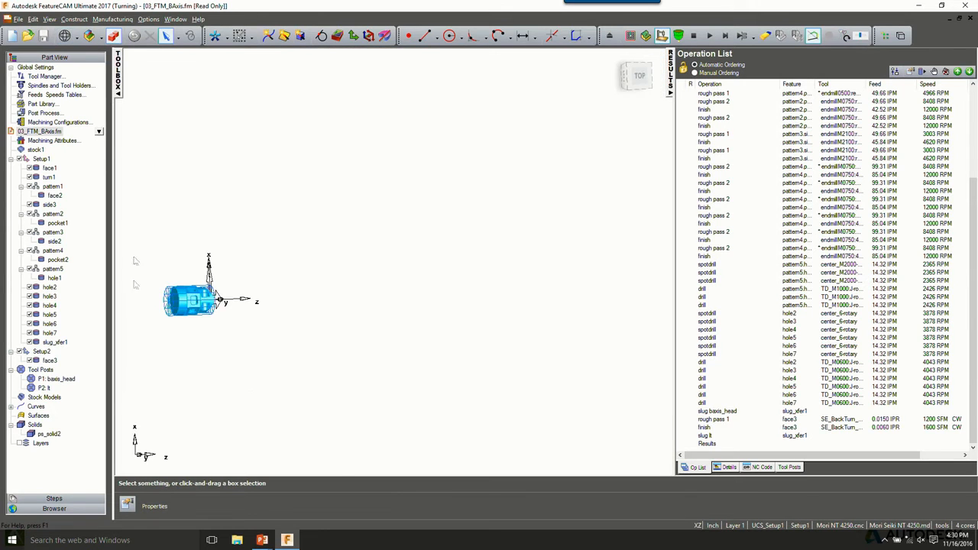
# Open 03_FTM_BAxis_start.fm from the B Axis TurnMill demo's folder and make Setup1 the active setup.
pyautogui.click(66, 507)
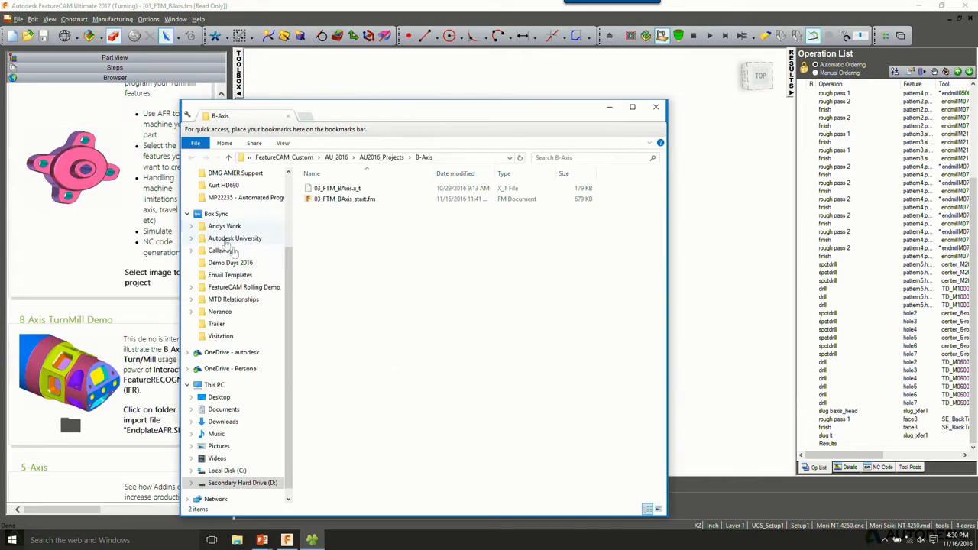
pyautogui.doubleClick(342, 200)
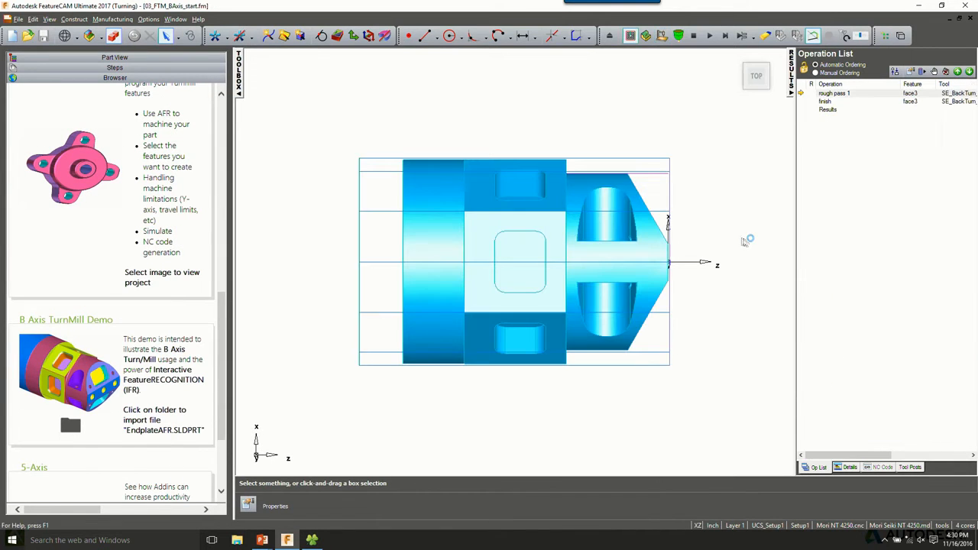
pyautogui.click(114, 68)
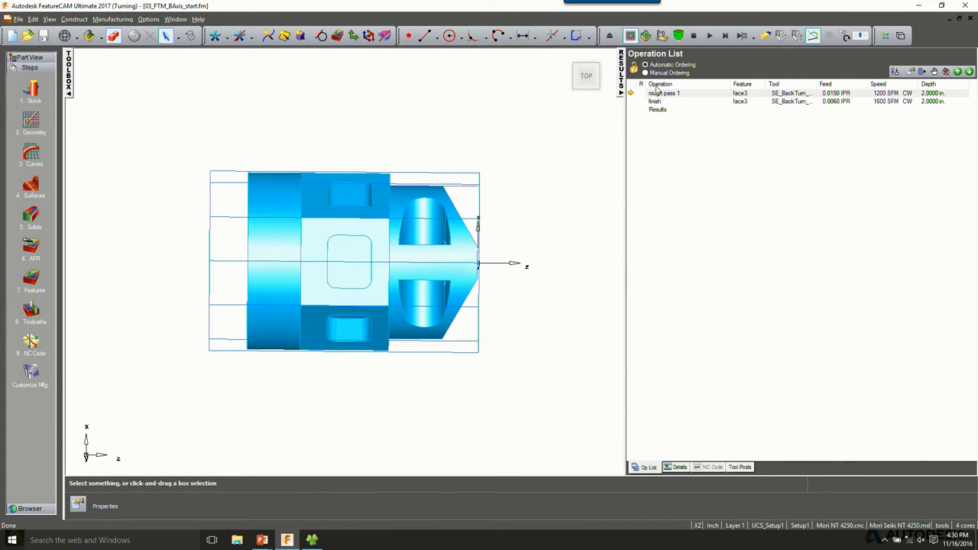
pyautogui.click(29, 57)
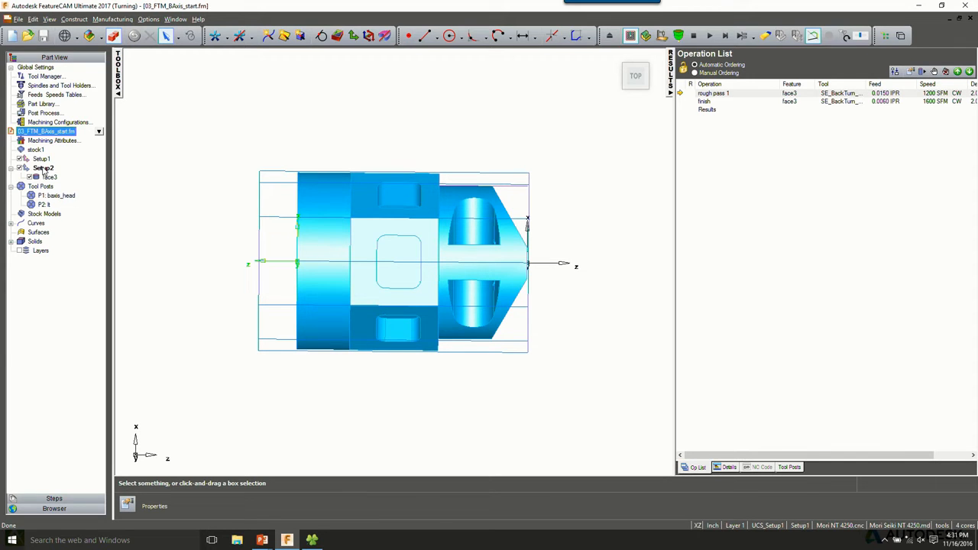
pyautogui.click(42, 158)
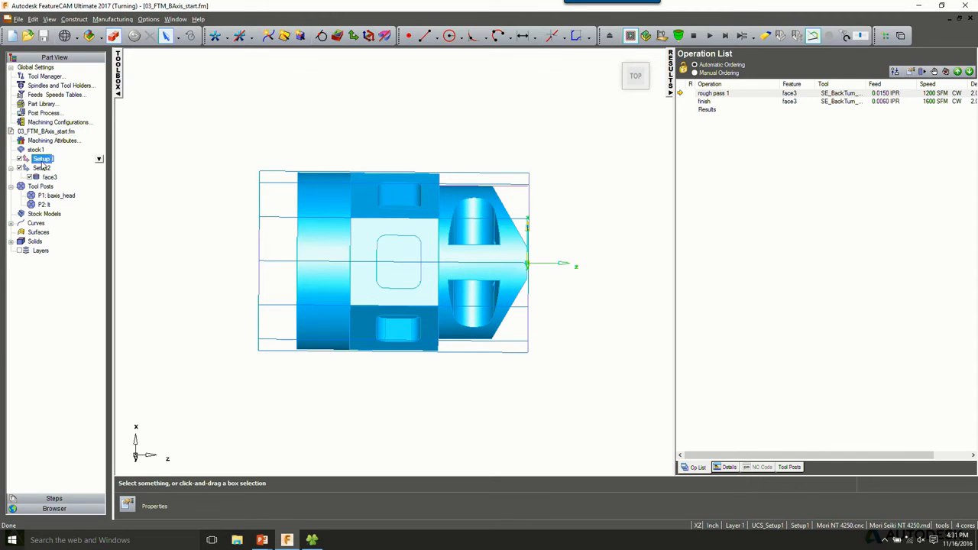
# Create a turning Face feature in Setup1 at Z 0 using only a finish pass, and continue to another new feature.
pyautogui.click(338, 37)
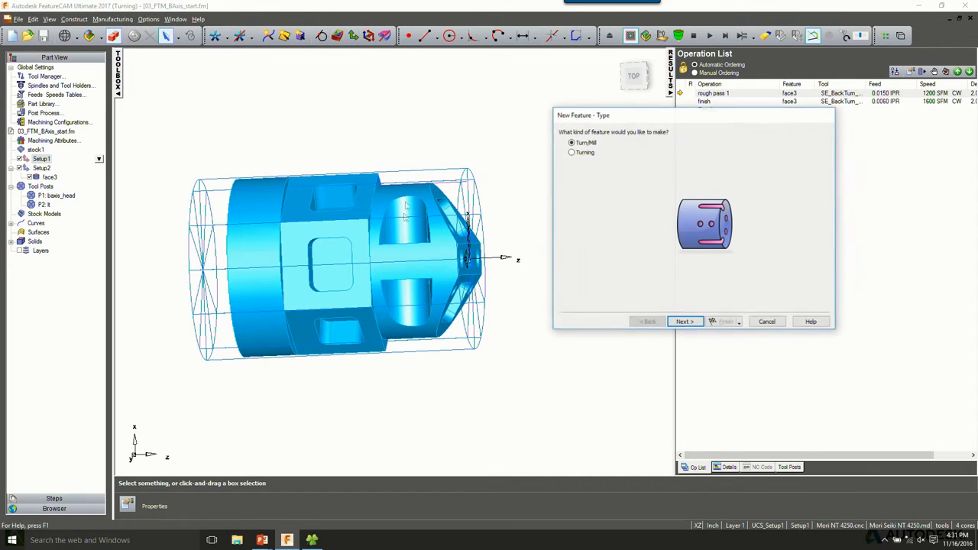
pyautogui.click(578, 153)
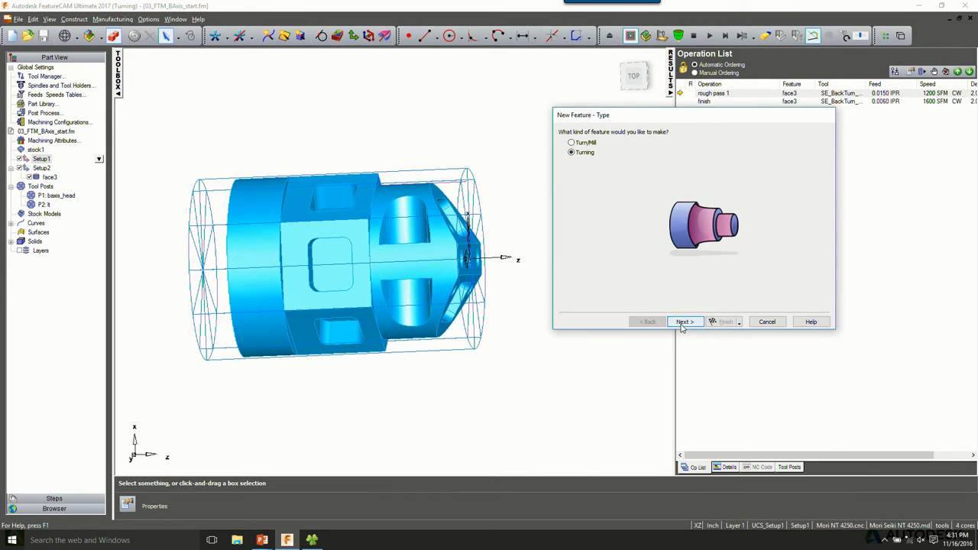
pyautogui.click(683, 323)
pyautogui.click(572, 177)
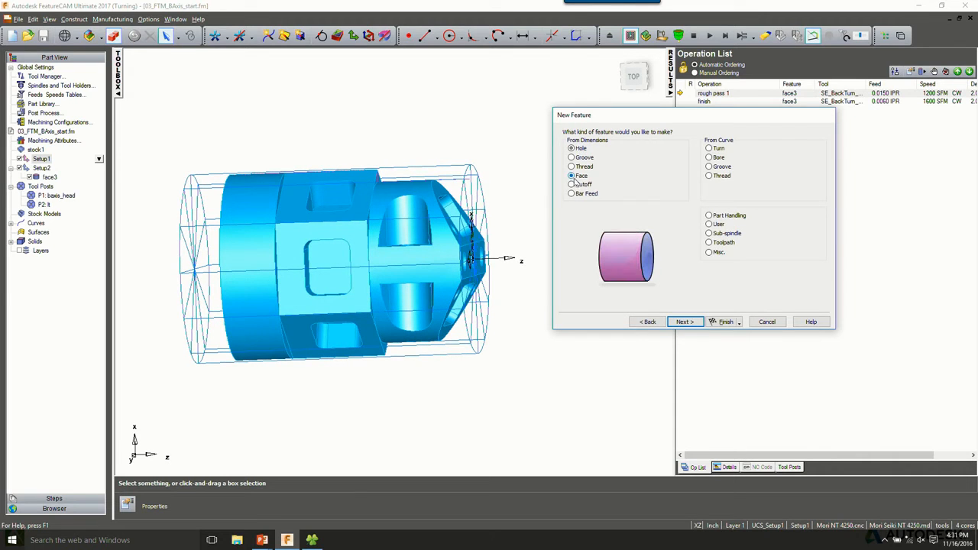
pyautogui.click(683, 322)
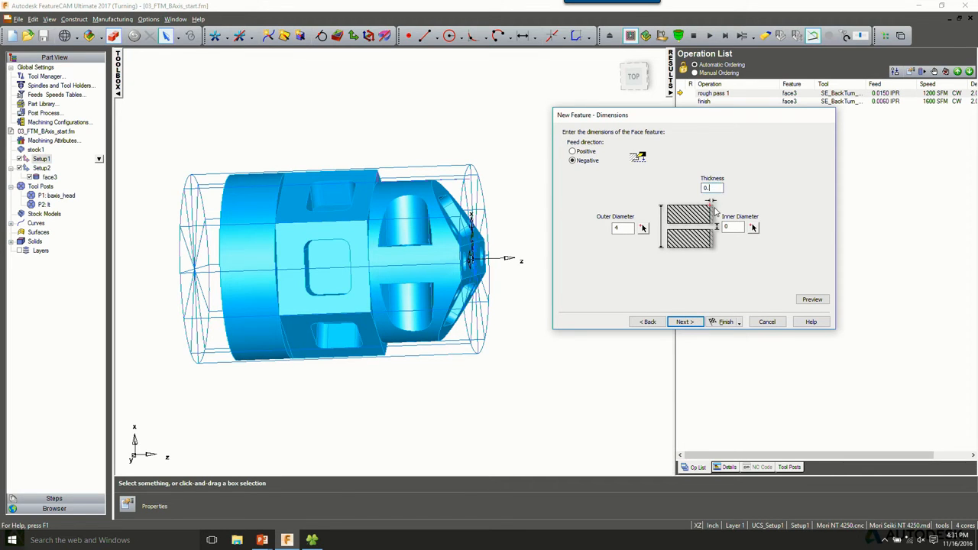
pyautogui.click(688, 321)
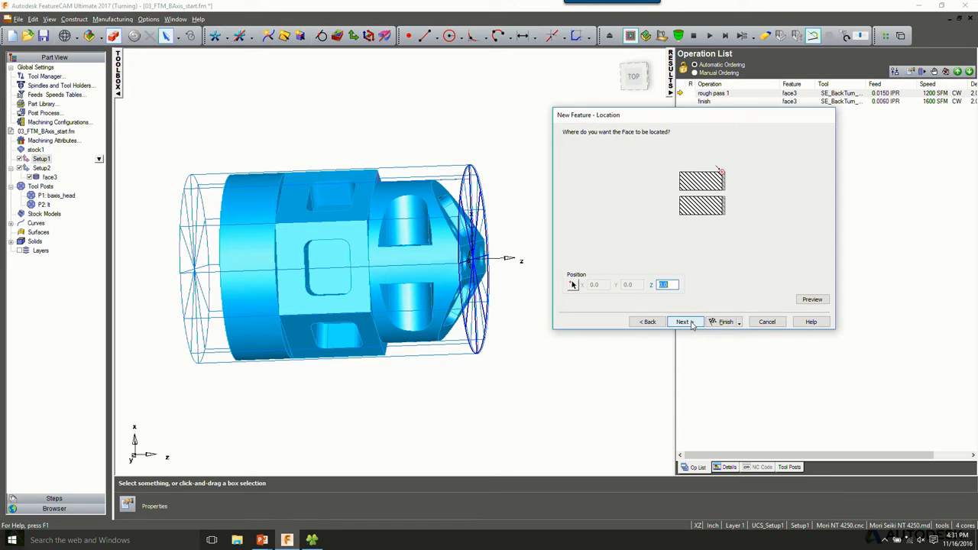
pyautogui.click(688, 322)
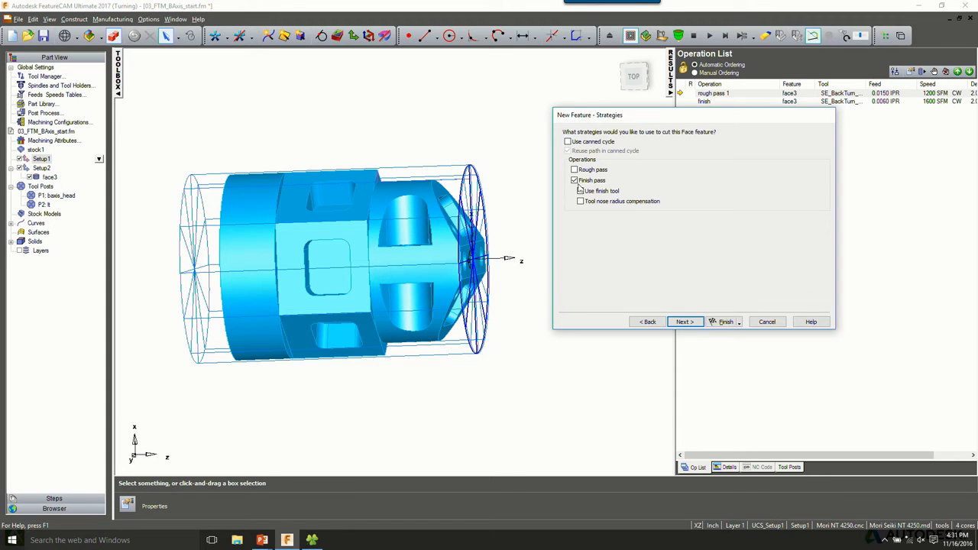
pyautogui.click(739, 324)
pyautogui.click(729, 357)
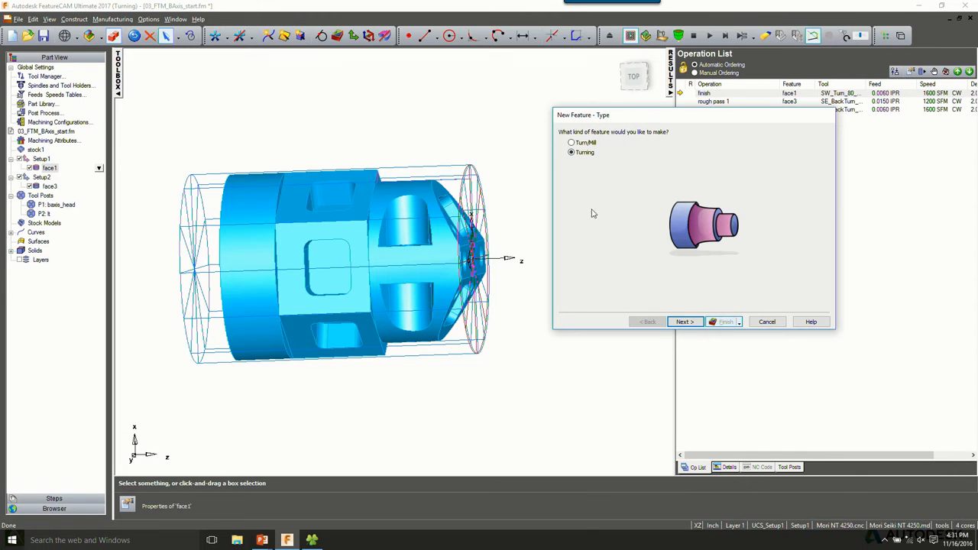
# Begin a turning Turn feature defined from a curve.
pyautogui.click(684, 321)
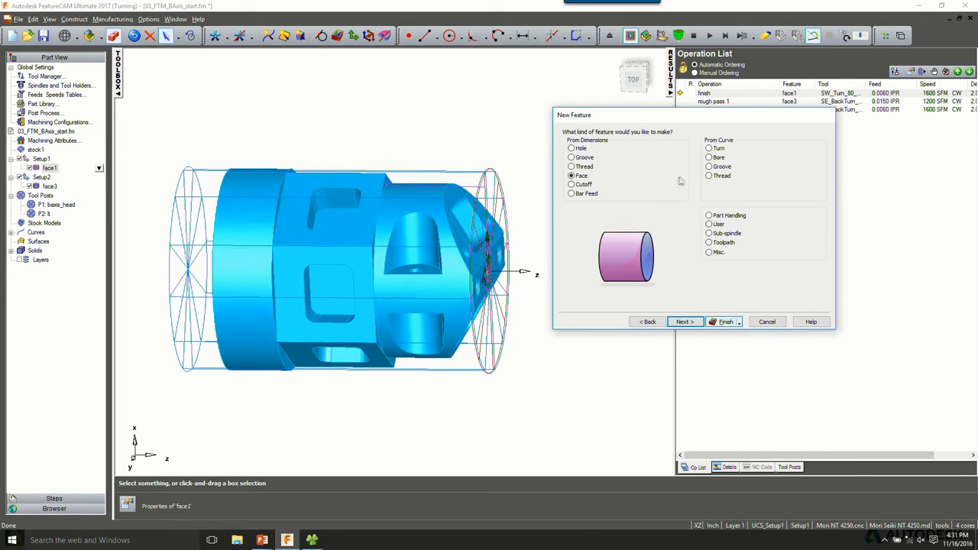
pyautogui.click(708, 148)
pyautogui.click(686, 323)
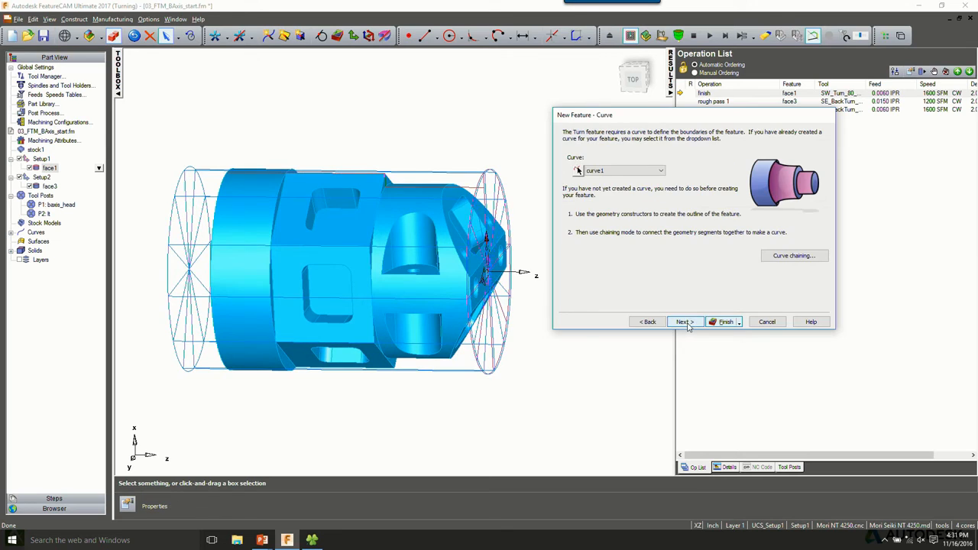
pyautogui.click(794, 255)
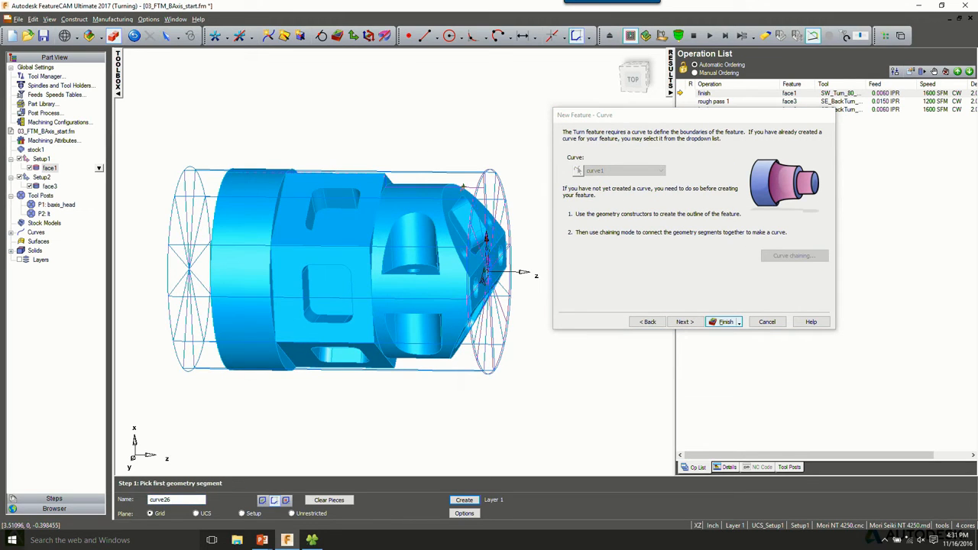
pyautogui.click(579, 171)
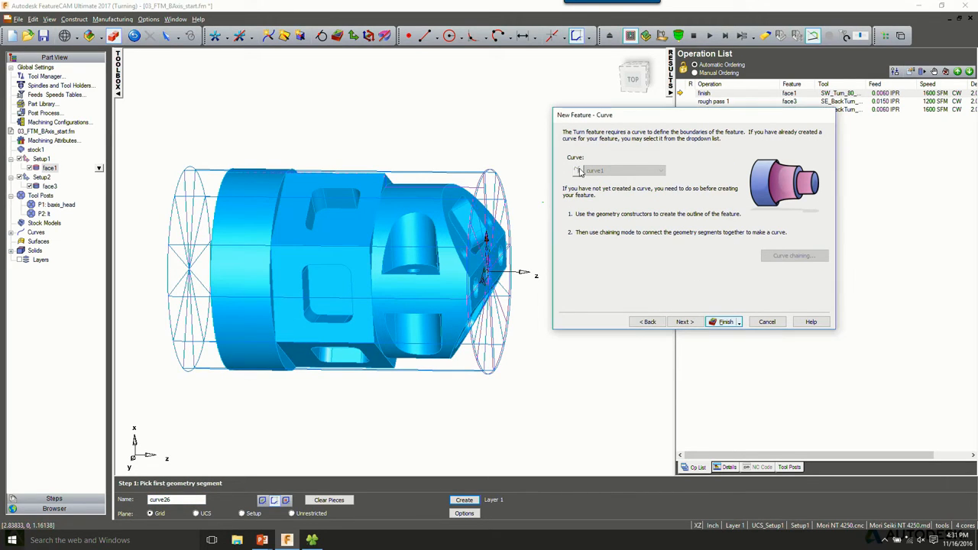
pyautogui.click(648, 322)
pyautogui.click(683, 321)
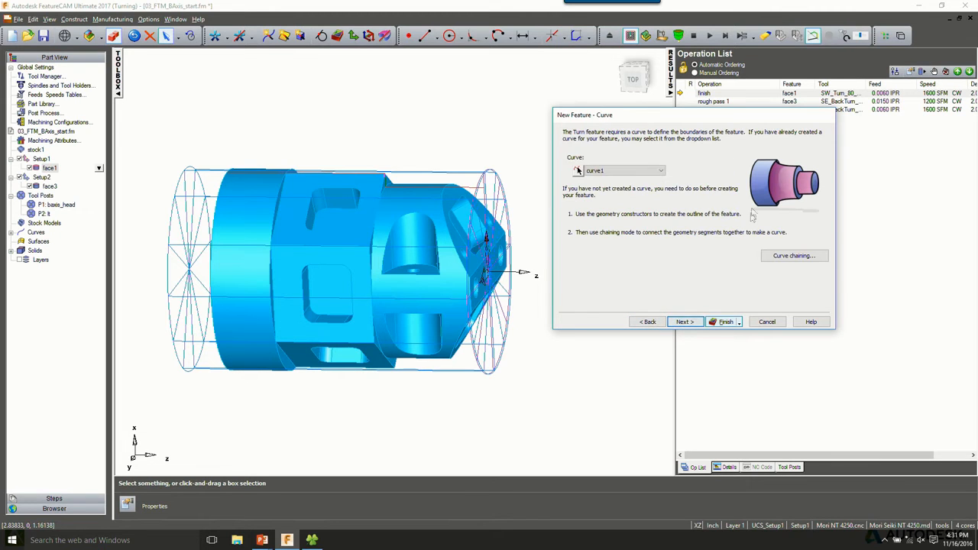
# Create the Turn feature from the part's stepped outer profile curve with a 0.0 Z offset and rough and finish passes.
pyautogui.click(579, 171)
pyautogui.click(471, 189)
pyautogui.click(684, 321)
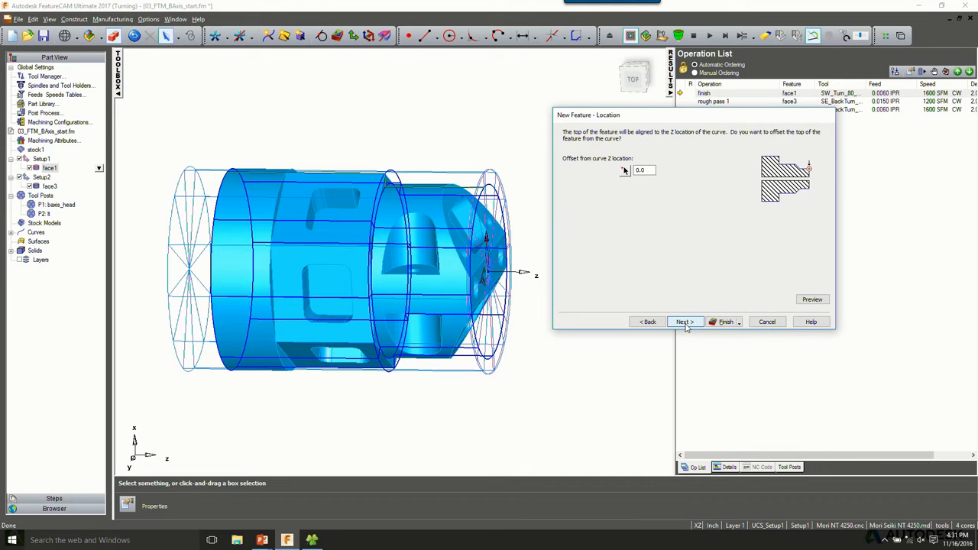
pyautogui.click(683, 322)
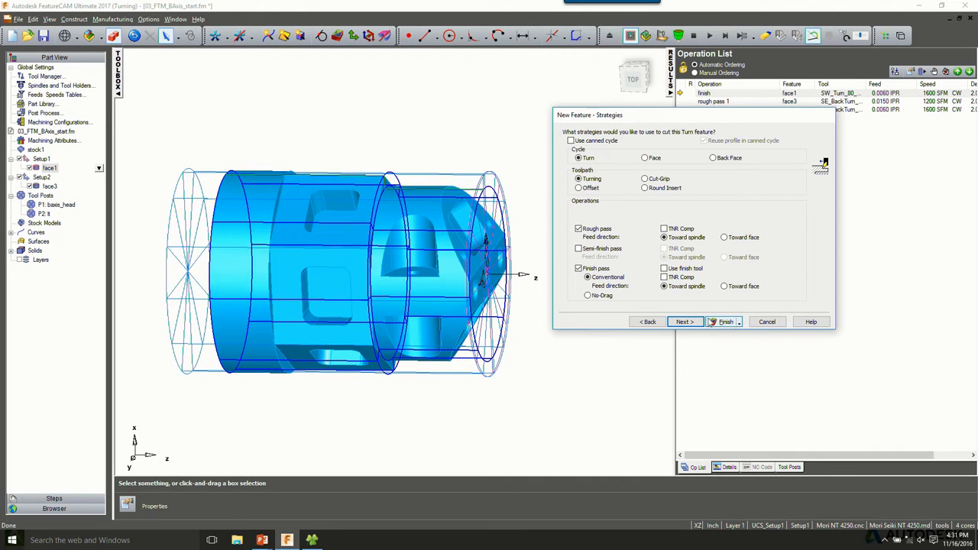
pyautogui.click(738, 322)
pyautogui.click(725, 333)
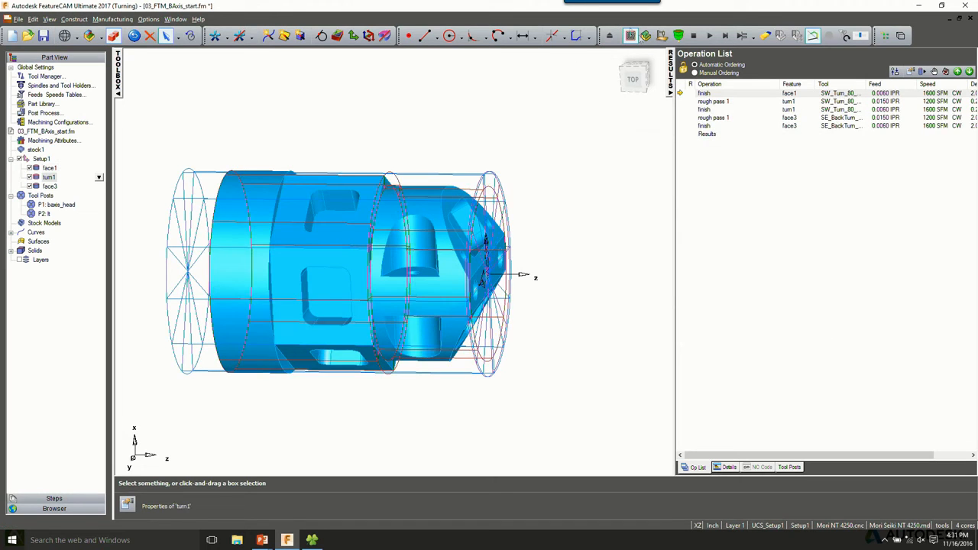
# Run the 3D simulation and machine simulation of the turned part, and close the simulation.
pyautogui.click(646, 36)
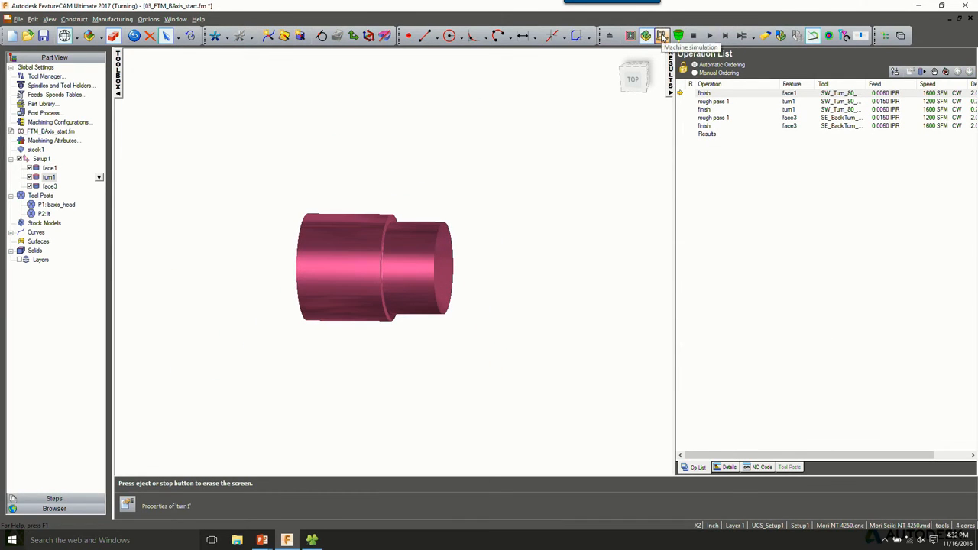
pyautogui.click(661, 37)
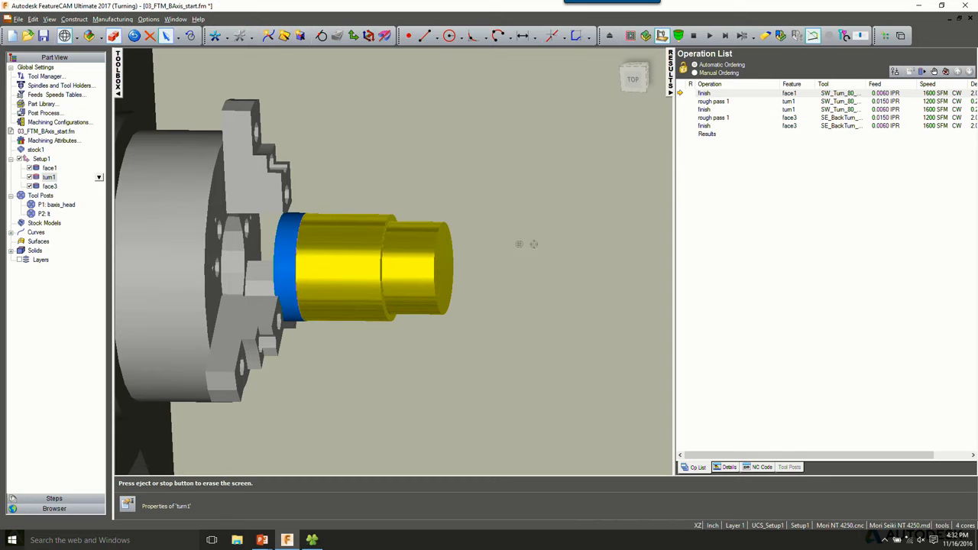
pyautogui.scroll(-1, 479, 252)
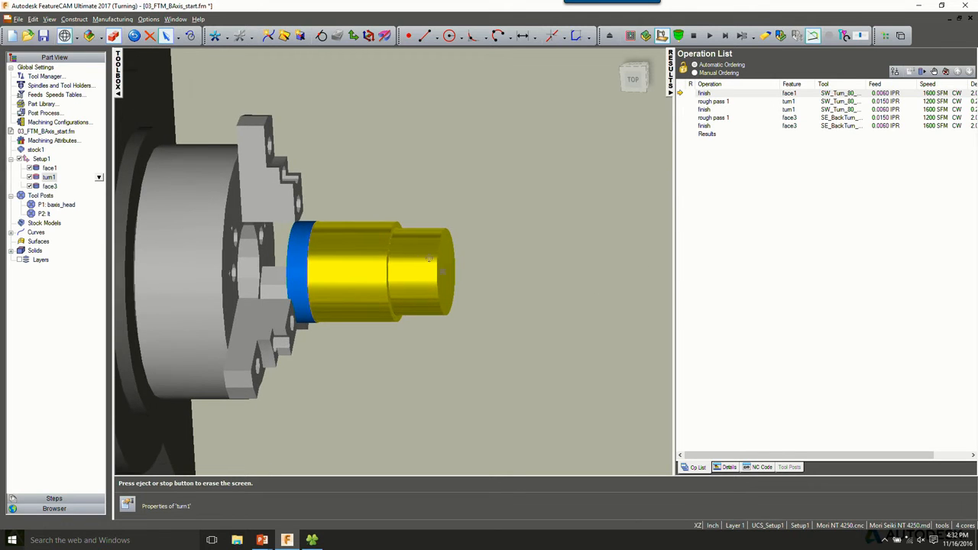
pyautogui.press('Escape')
# Hide the stock and the feature outlines so only the solid part and its profile curve are displayed.
pyautogui.moveTo(436, 185); pyautogui.dragTo(481, 178, button='middle')
pyautogui.scroll(4, 434, 253)
pyautogui.rightClick(498, 171)
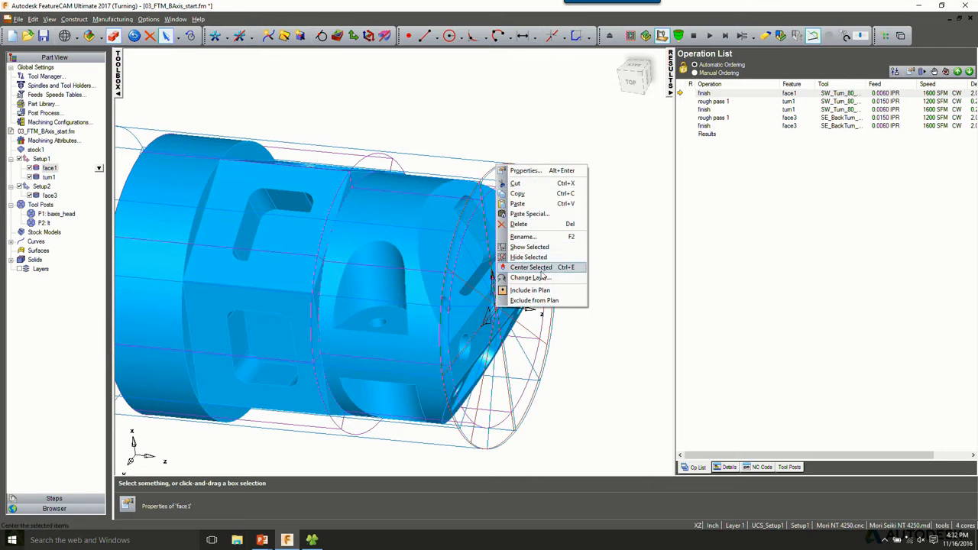
pyautogui.rightClick(465, 159)
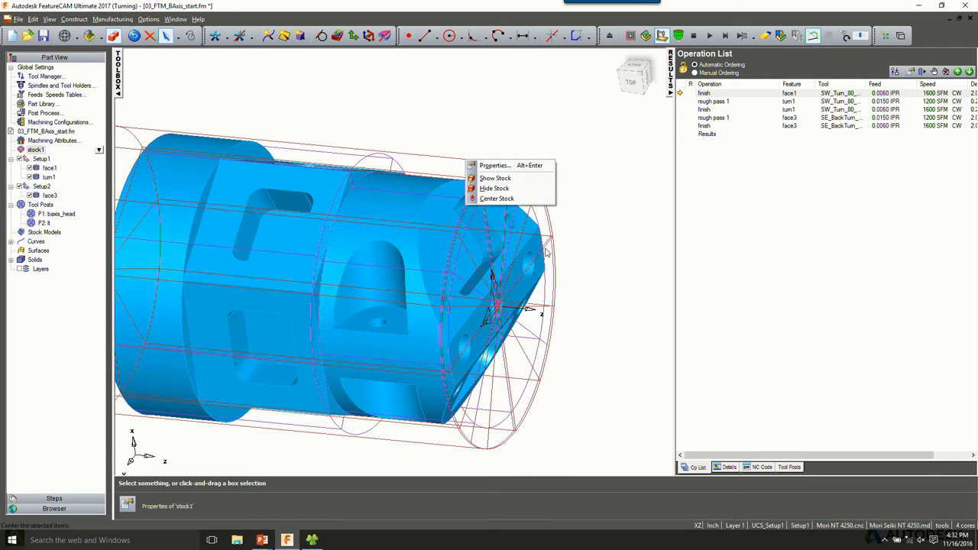
pyautogui.click(507, 189)
pyautogui.click(384, 36)
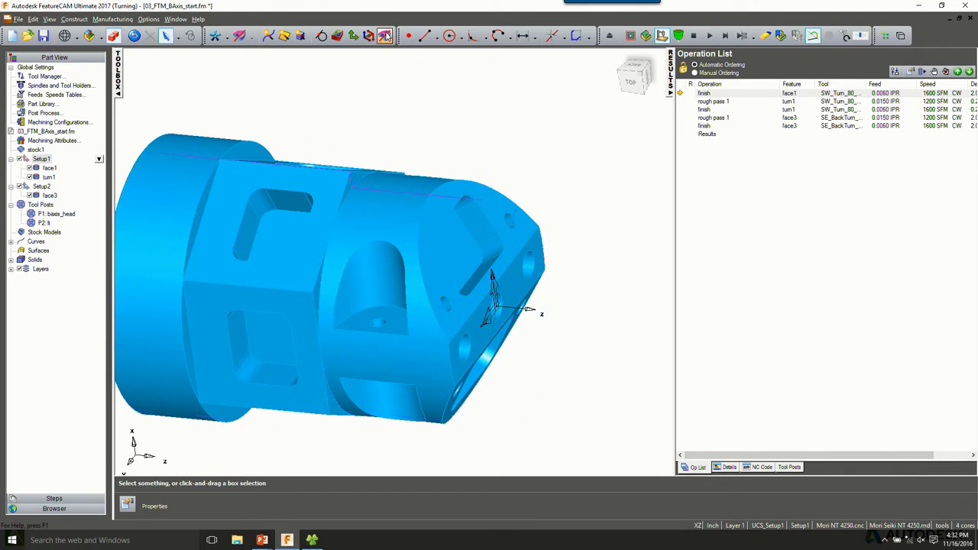
# Begin a Turn/Mill Face feature extracted with FeatureRECOGNITION for the slanted flat on the part's nose.
pyautogui.moveTo(520, 205); pyautogui.dragTo(486, 203, button='middle')
pyautogui.click(479, 223)
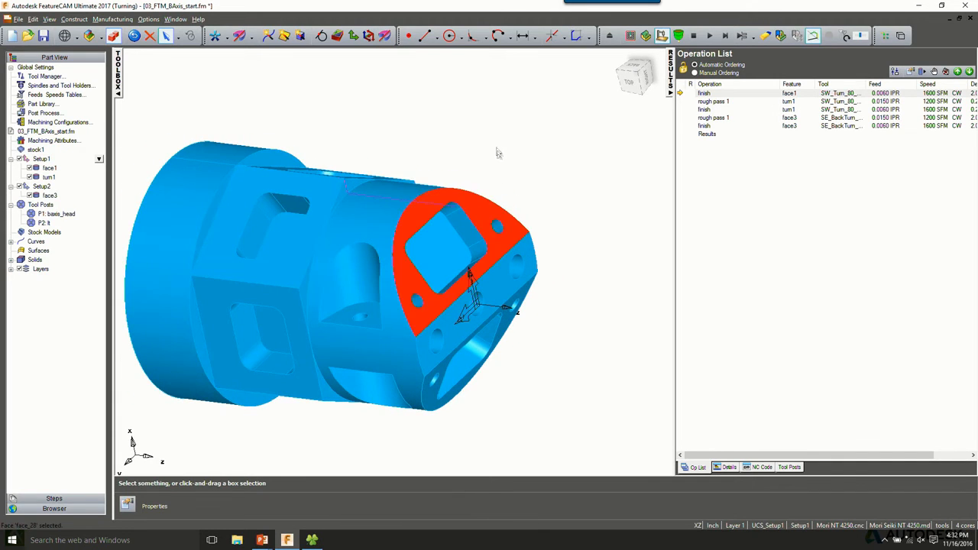
pyautogui.click(497, 153)
pyautogui.click(340, 34)
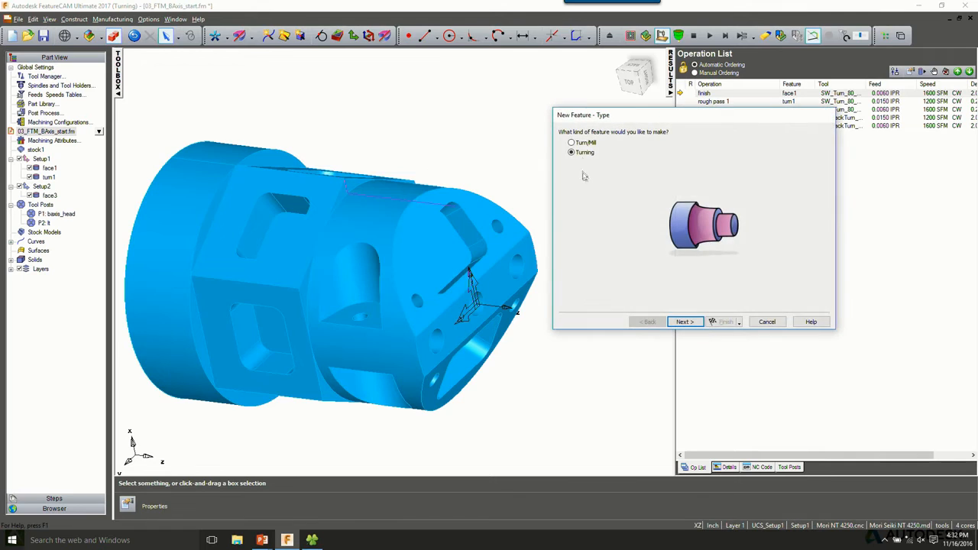
pyautogui.click(585, 143)
pyautogui.click(684, 322)
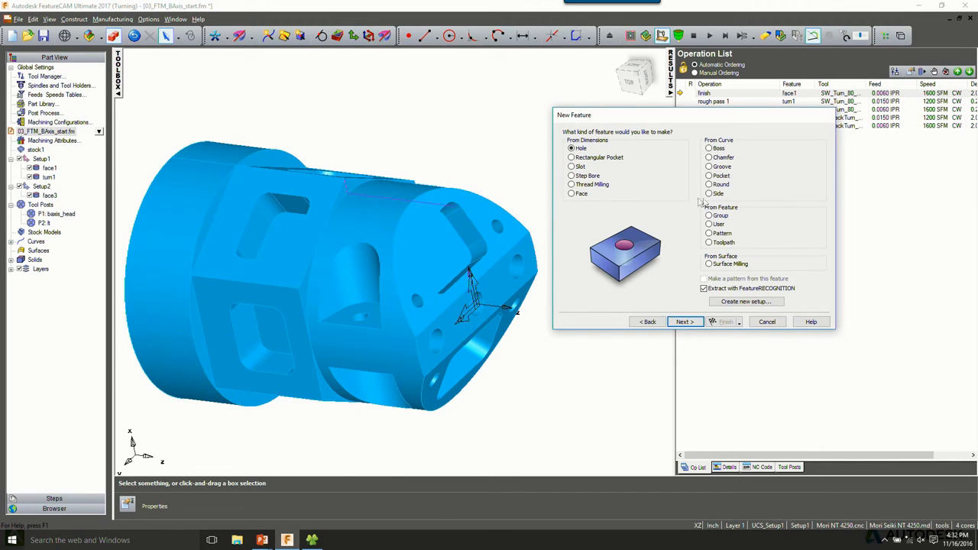
pyautogui.click(575, 196)
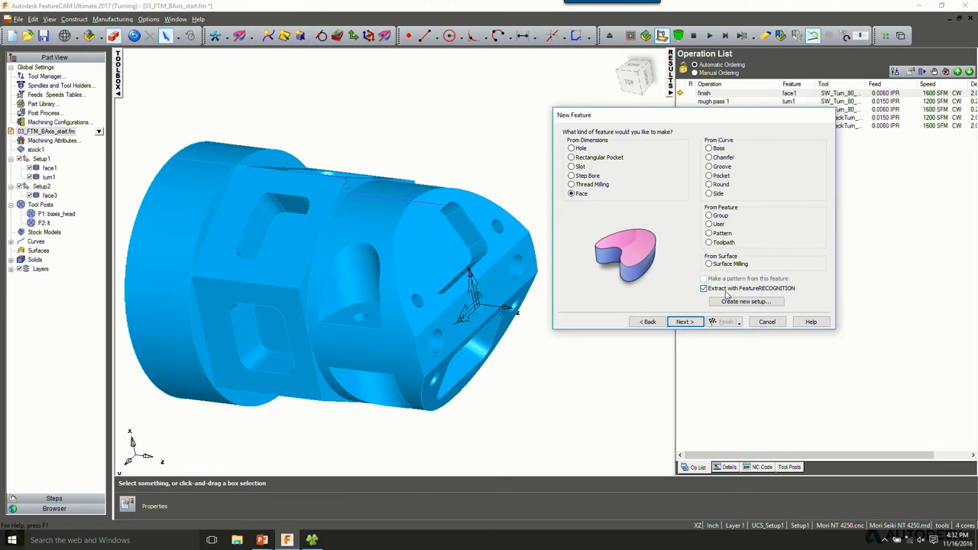
pyautogui.click(685, 322)
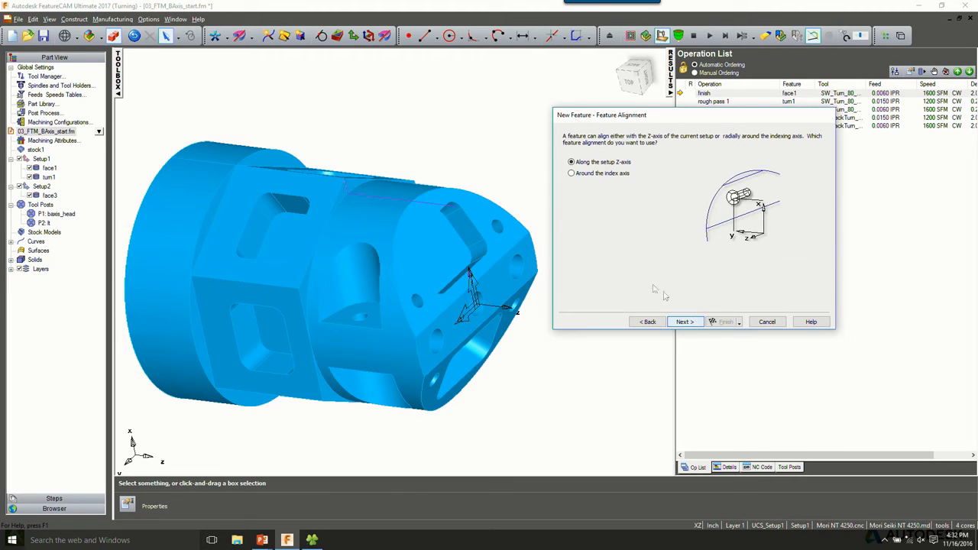
# Align the Face feature around the index axis, normal to the slanted nose surface.
pyautogui.click(581, 174)
pyautogui.click(575, 232)
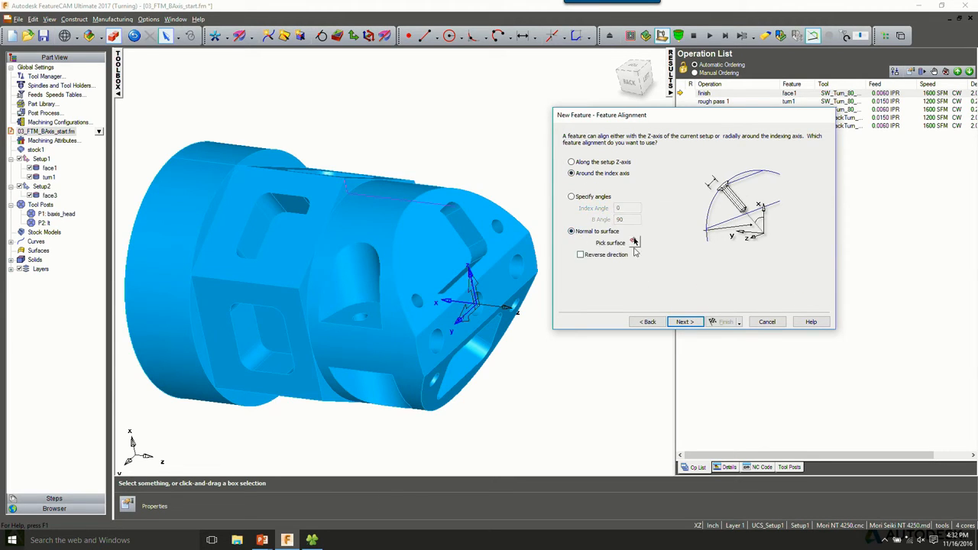
pyautogui.click(634, 242)
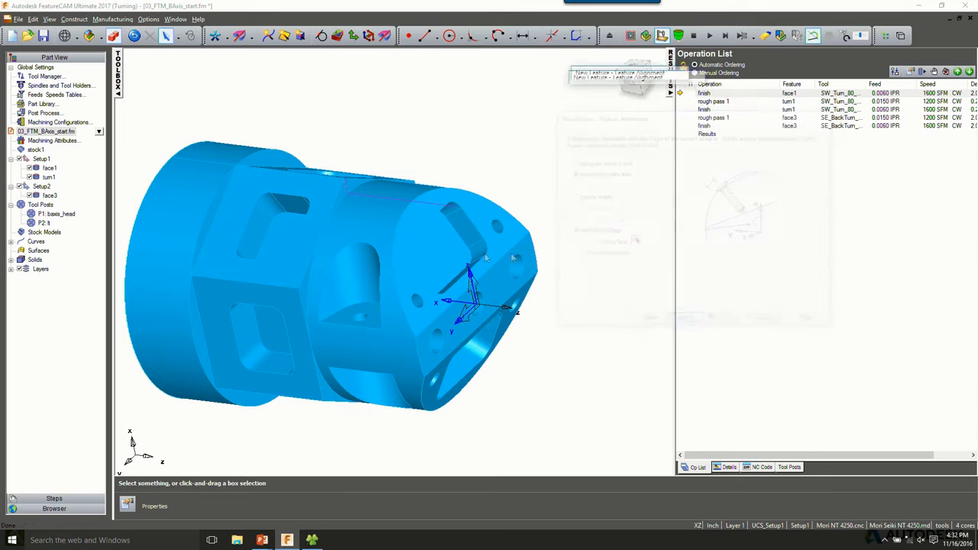
pyautogui.click(403, 291)
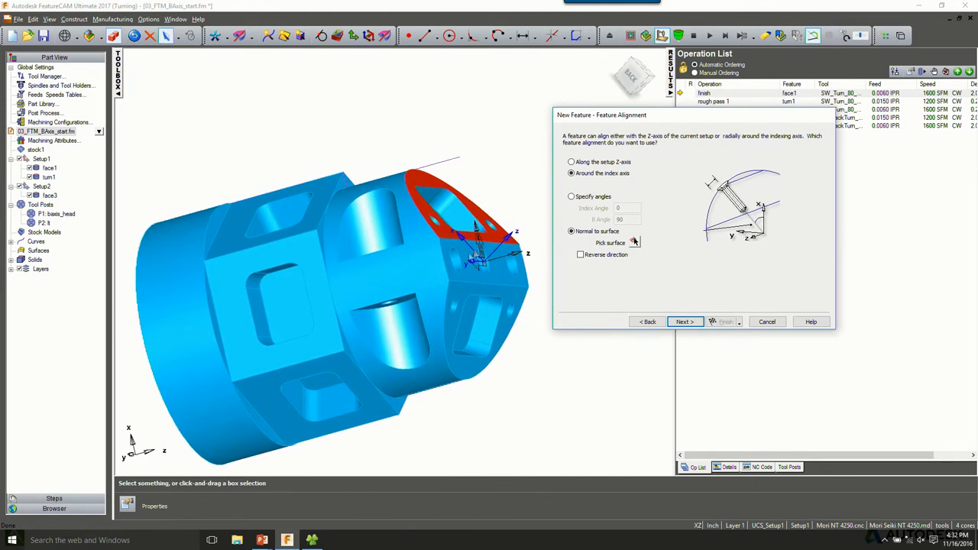
pyautogui.click(684, 321)
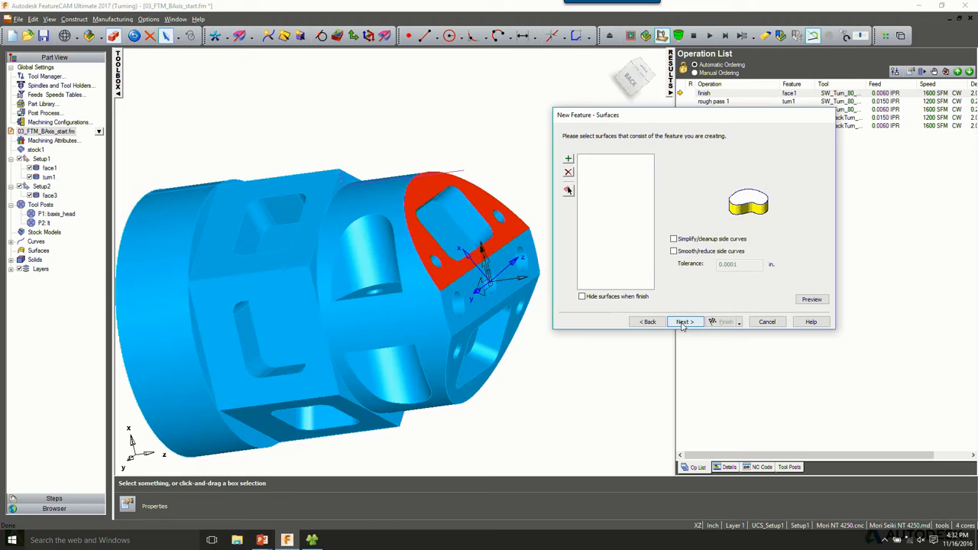
# Create the Face feature from surface face_28 with rough and finish passes, using the default 2" Facemill-rotary for roughing.
pyautogui.click(568, 161)
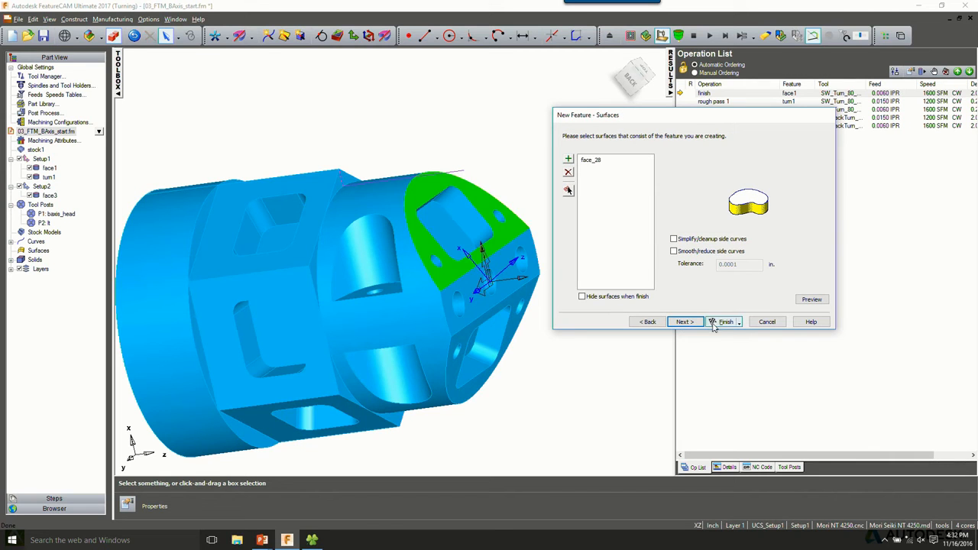
pyautogui.click(684, 321)
pyautogui.click(684, 322)
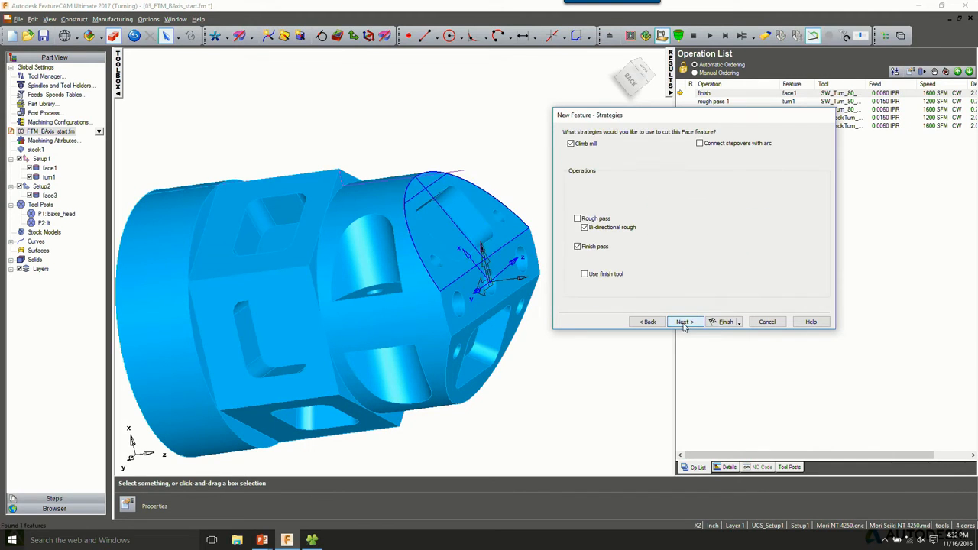
pyautogui.click(647, 322)
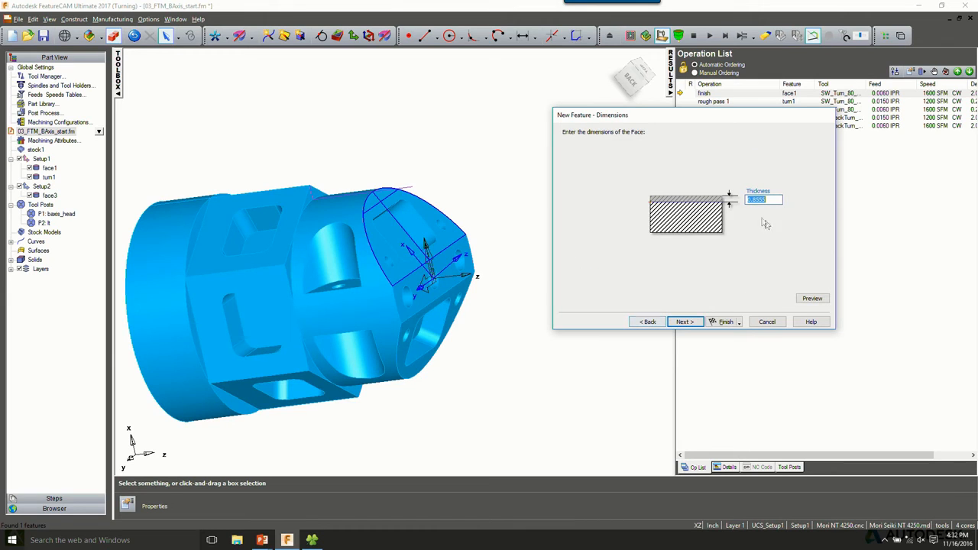
pyautogui.click(684, 322)
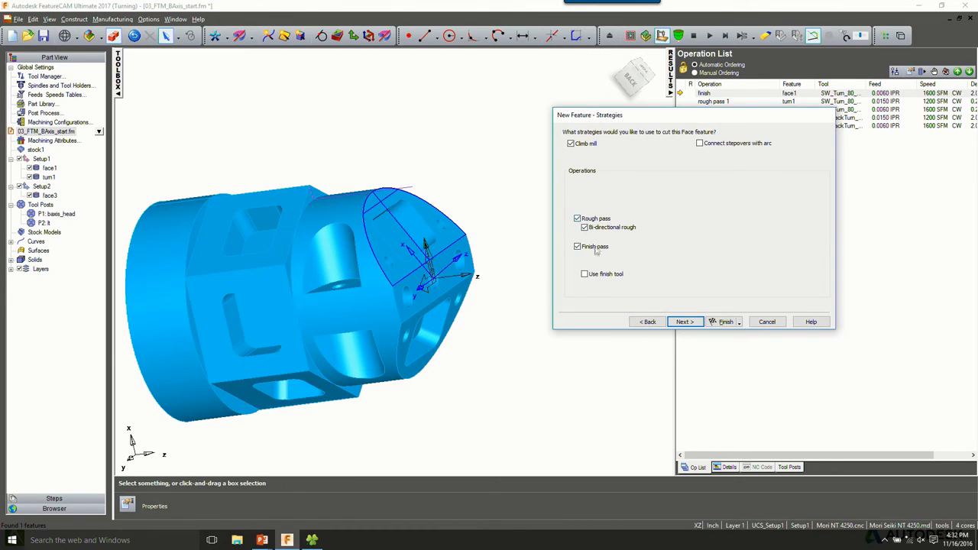
pyautogui.click(686, 324)
pyautogui.click(684, 322)
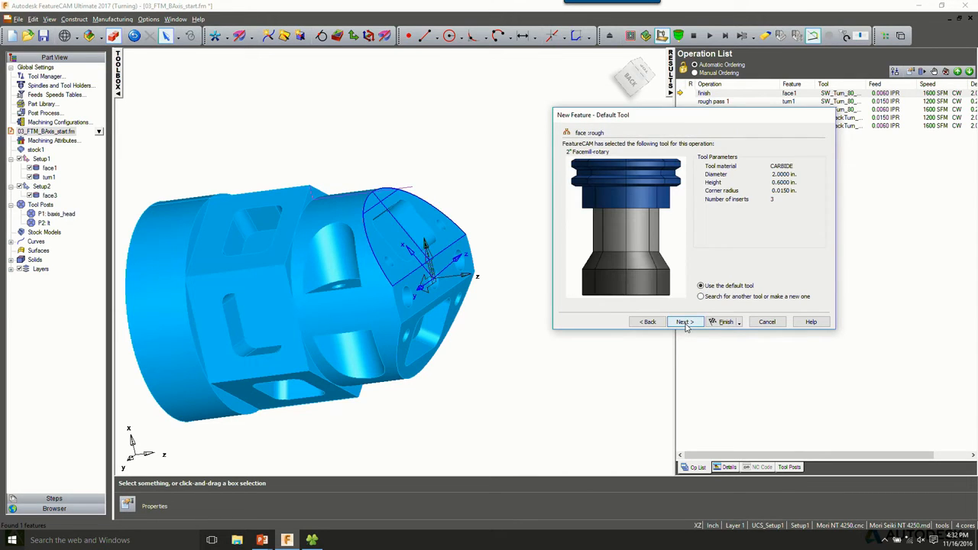
pyautogui.click(727, 324)
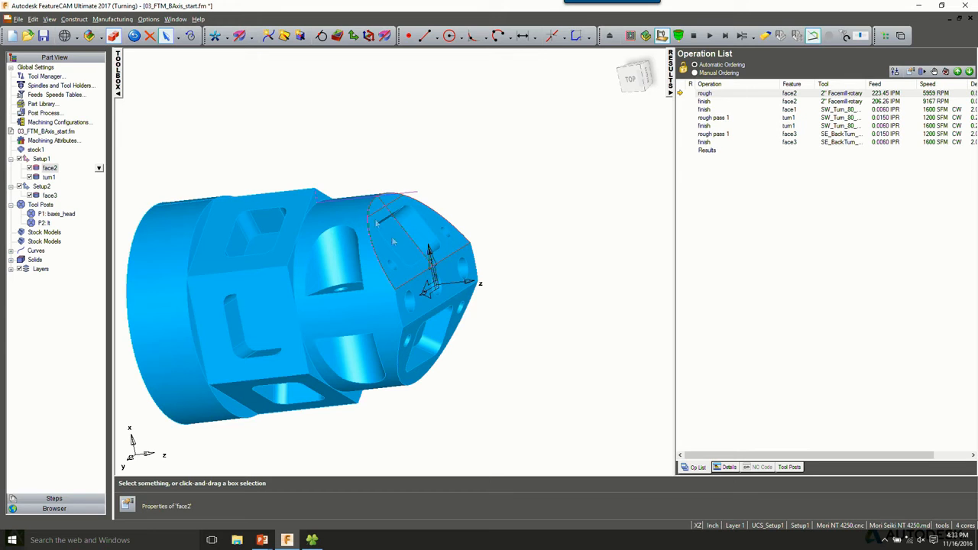
# Pattern face2 radially around the index axis with 2 instances at a 180 spacing angle.
pyautogui.click(337, 36)
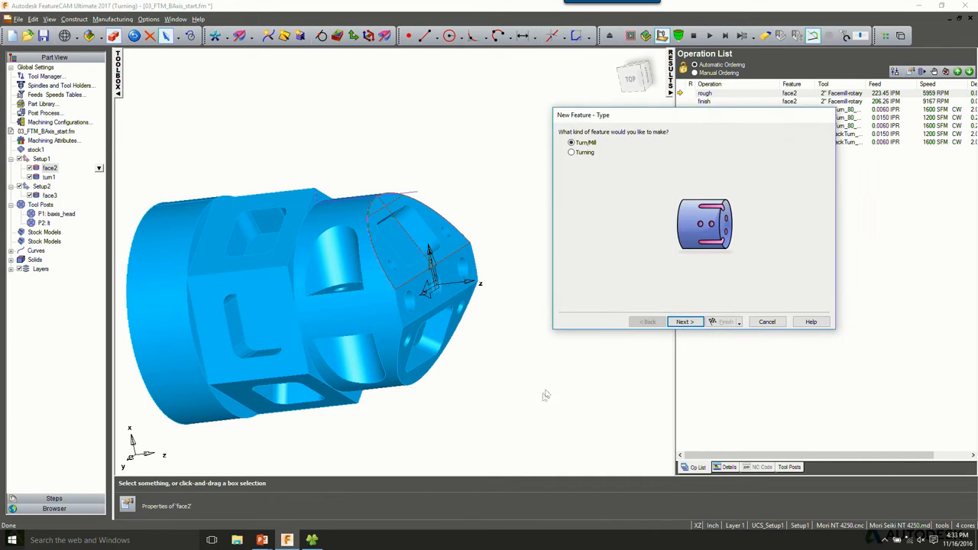
pyautogui.click(682, 322)
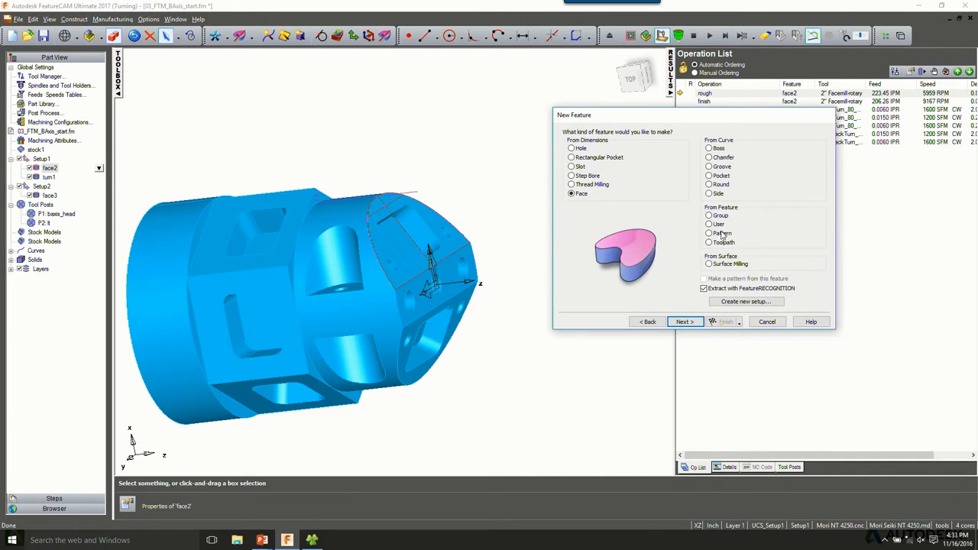
pyautogui.click(722, 234)
pyautogui.click(685, 322)
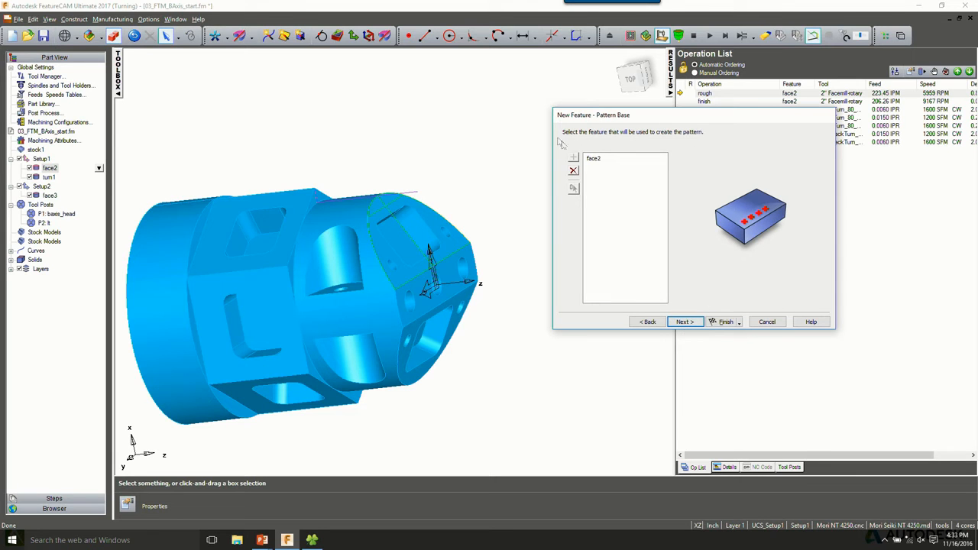
pyautogui.click(684, 322)
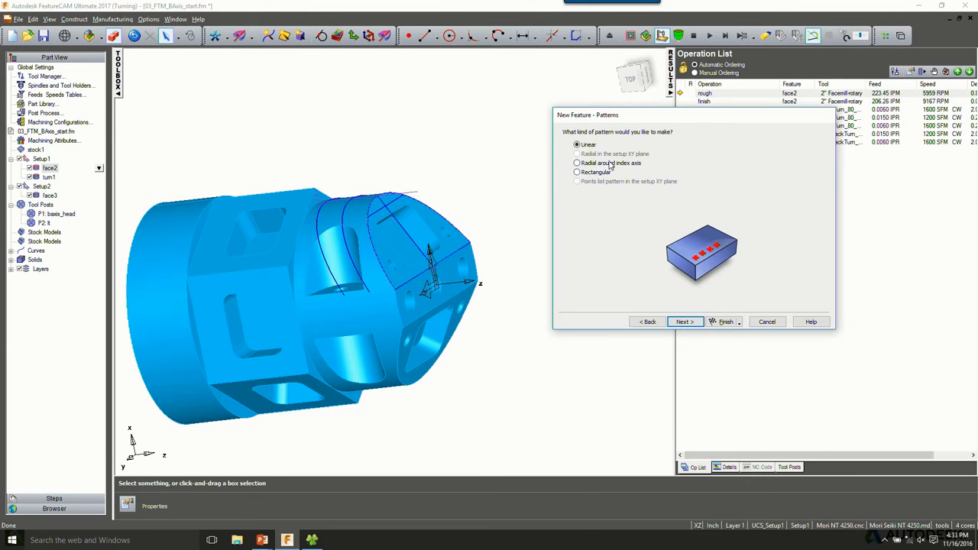
pyautogui.click(610, 163)
pyautogui.click(685, 321)
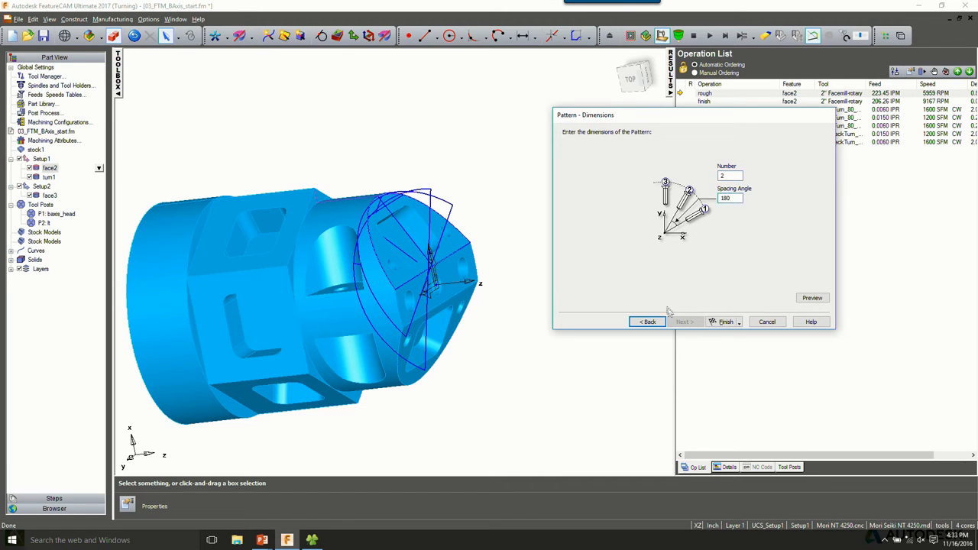
pyautogui.click(724, 322)
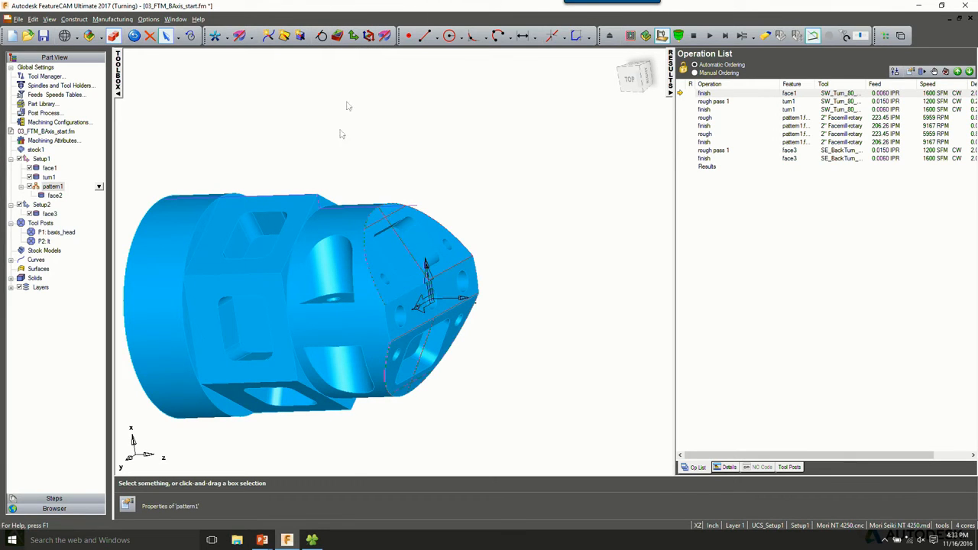
# Begin a Turn/Mill Pocket feature extracted with FeatureRECOGNITION, aligned around the index axis and normal to the slanted nose surface.
pyautogui.click(337, 35)
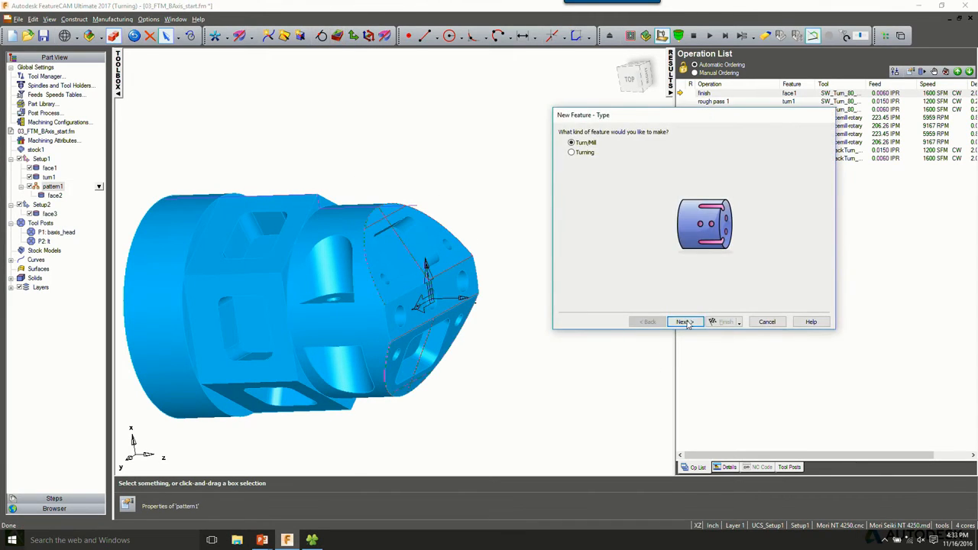
pyautogui.click(684, 322)
pyautogui.click(719, 177)
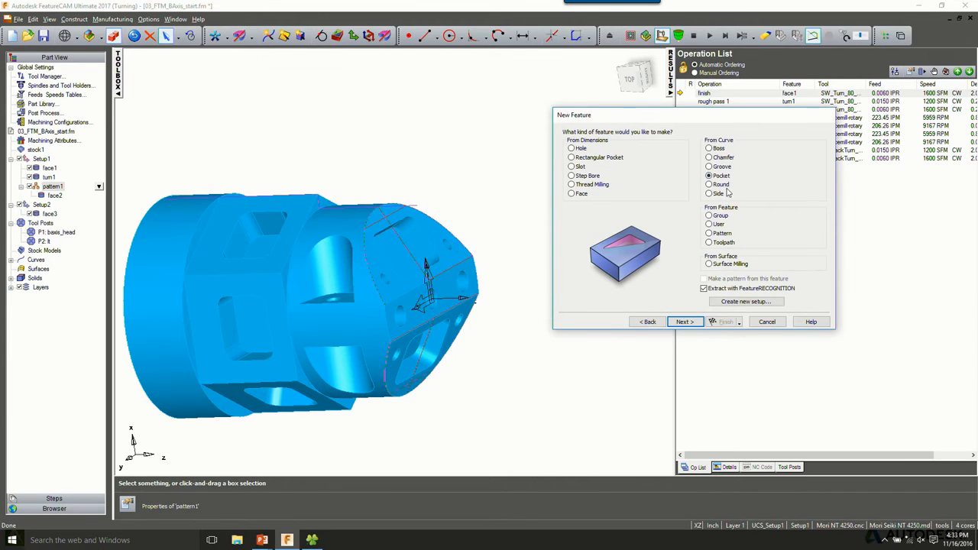
pyautogui.click(683, 322)
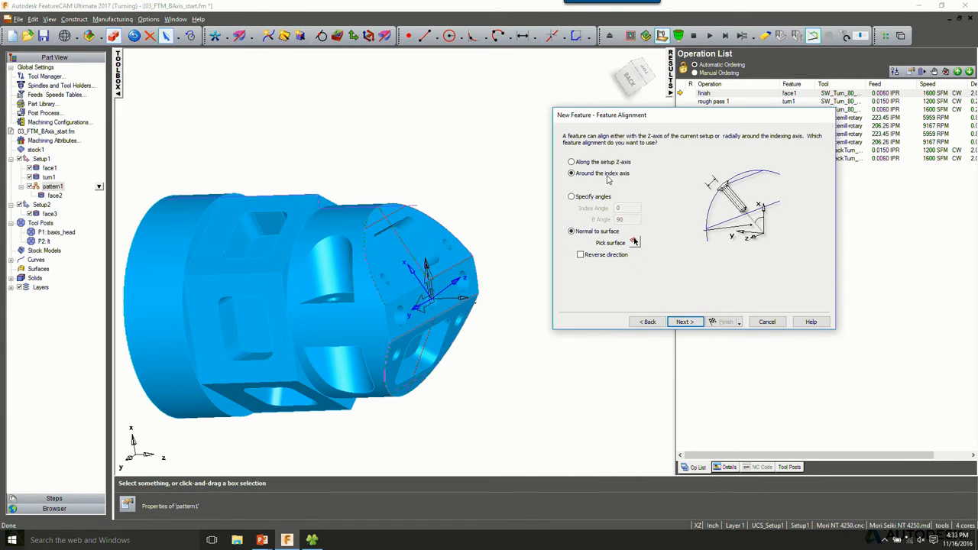
pyautogui.click(684, 321)
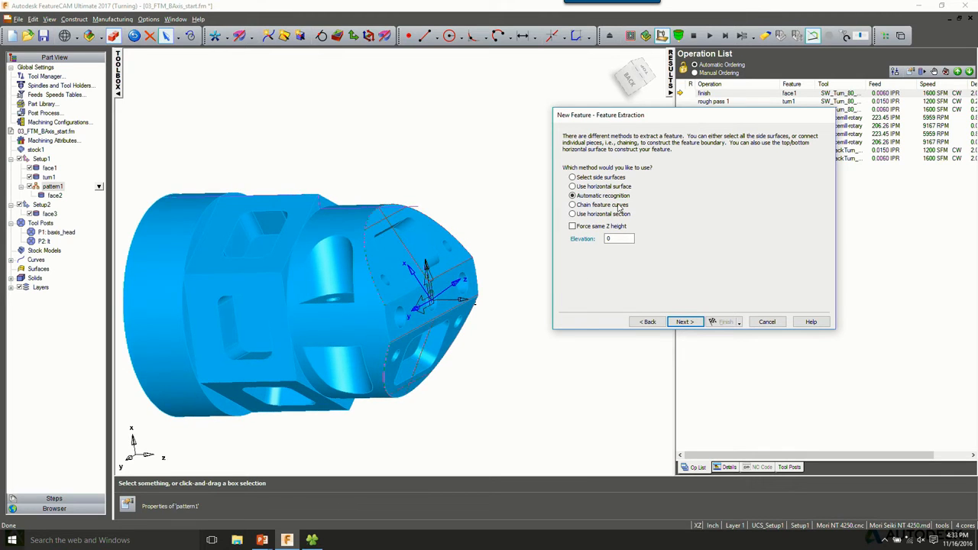
# Create the pocket in the slanted nose flat by automatic recognition, excluding features smaller than 1 in and selecting all recognized features.
pyautogui.click(683, 322)
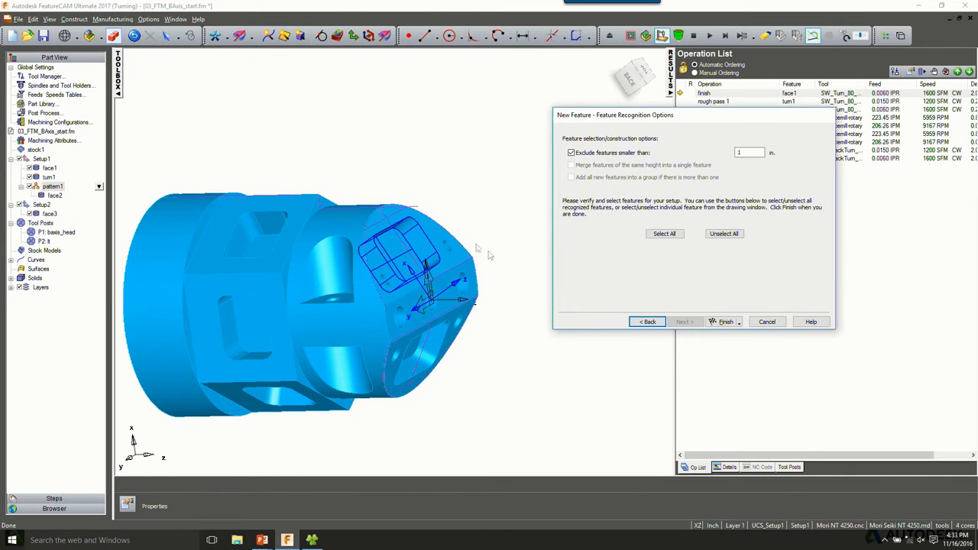
pyautogui.moveTo(489, 255); pyautogui.dragTo(396, 244, button='middle')
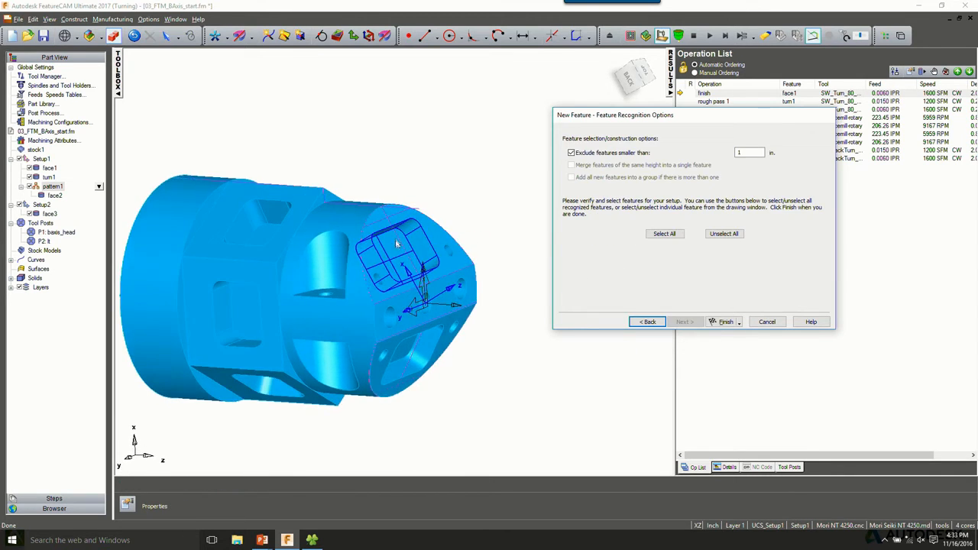
pyautogui.click(664, 234)
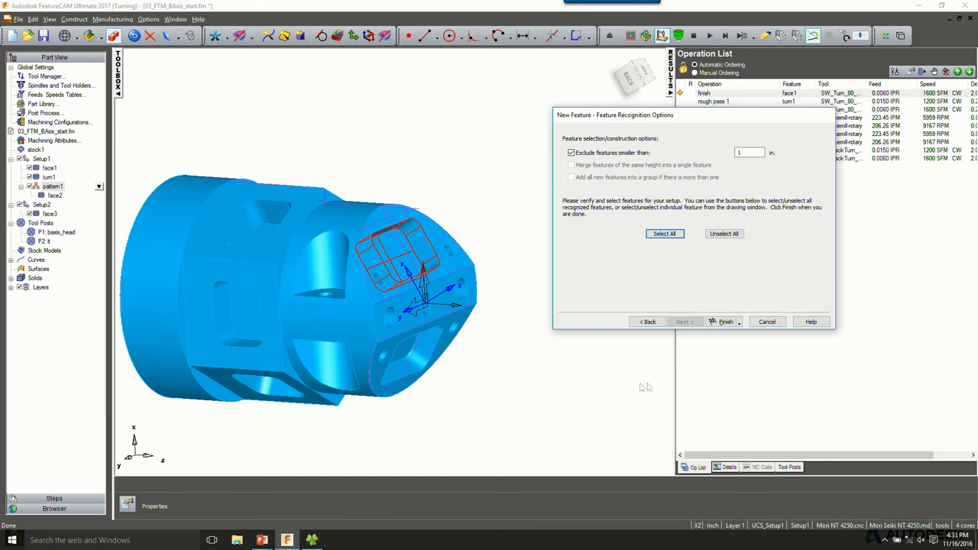
pyautogui.click(722, 321)
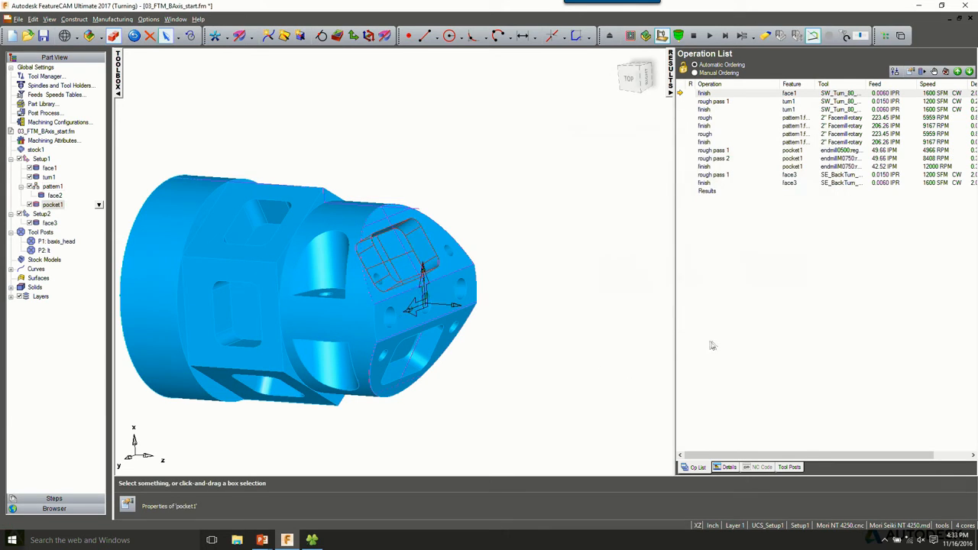
# Pattern pocket1 radially around the index axis with 2 instances at a 180 spacing angle.
pyautogui.click(336, 36)
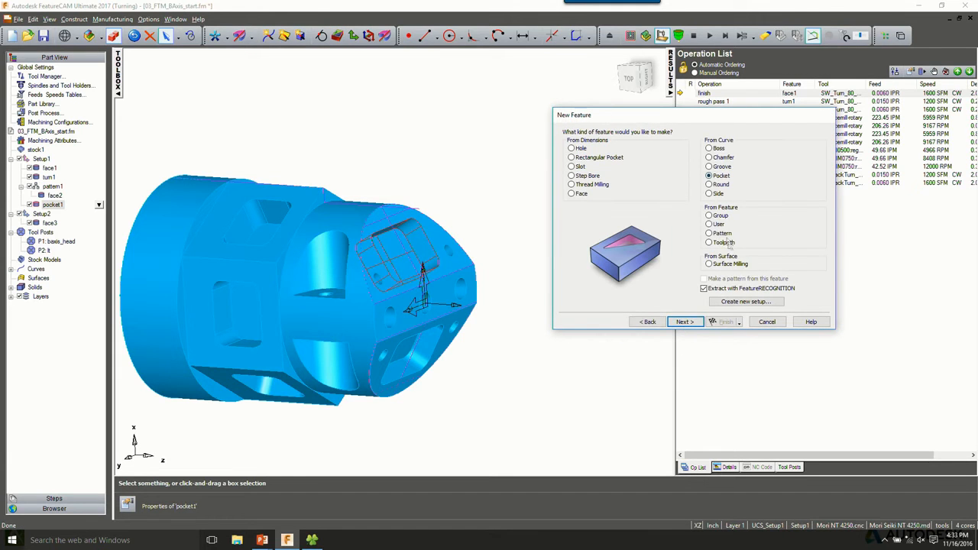
pyautogui.click(721, 233)
pyautogui.click(684, 322)
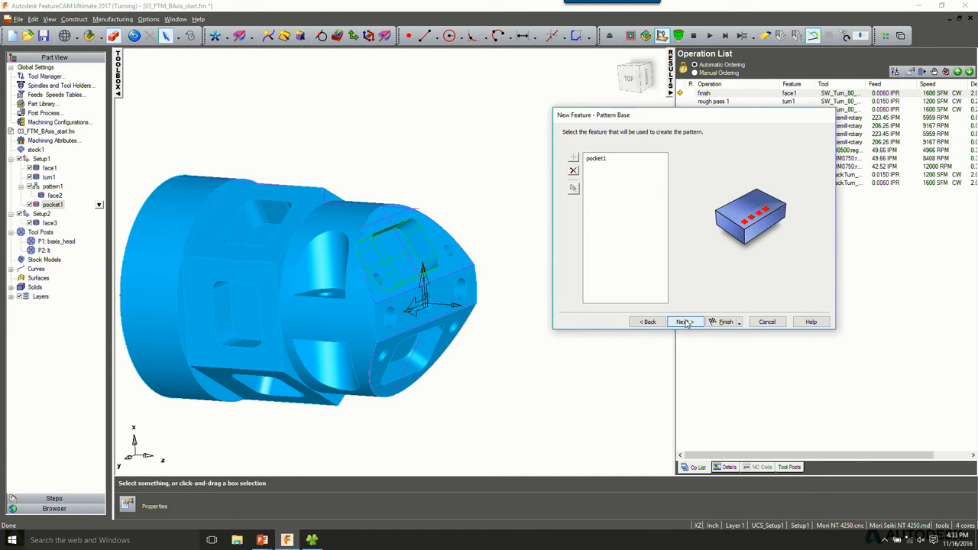
pyautogui.click(686, 323)
pyautogui.click(617, 164)
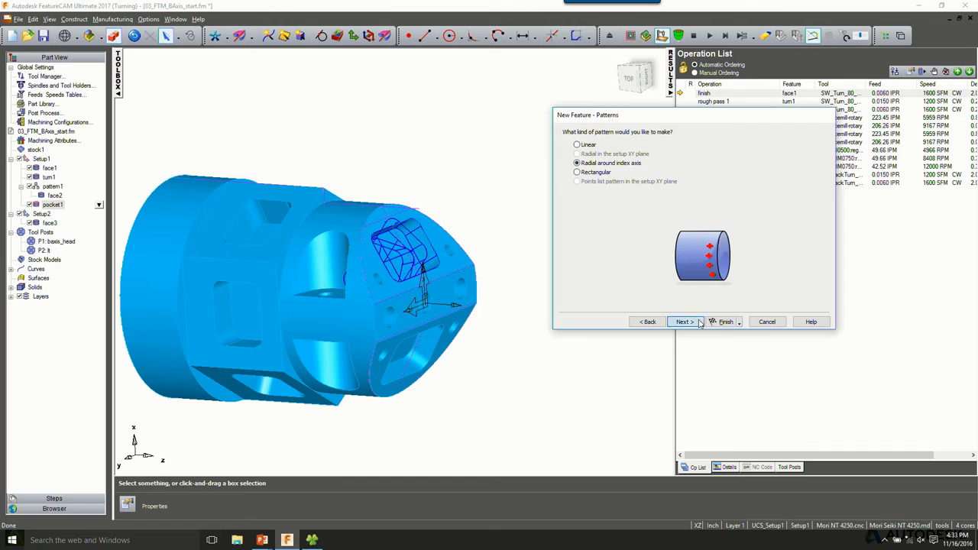
pyautogui.click(699, 323)
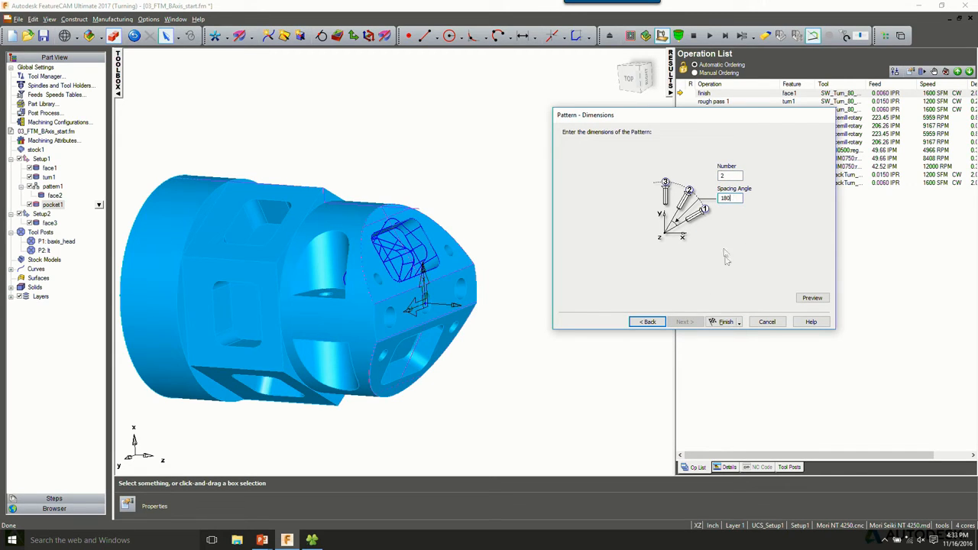
pyautogui.click(722, 321)
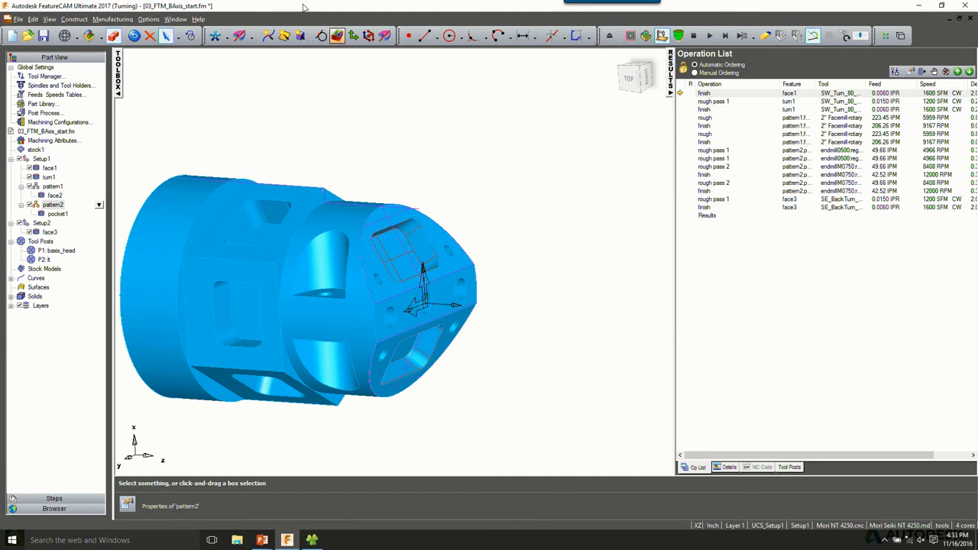
# Begin a Turn/Mill Side feature aligned around the index axis, normal to the flat floor of the round-walled cutout behind the nose.
pyautogui.moveTo(342, 119); pyautogui.dragTo(397, 297, button='middle')
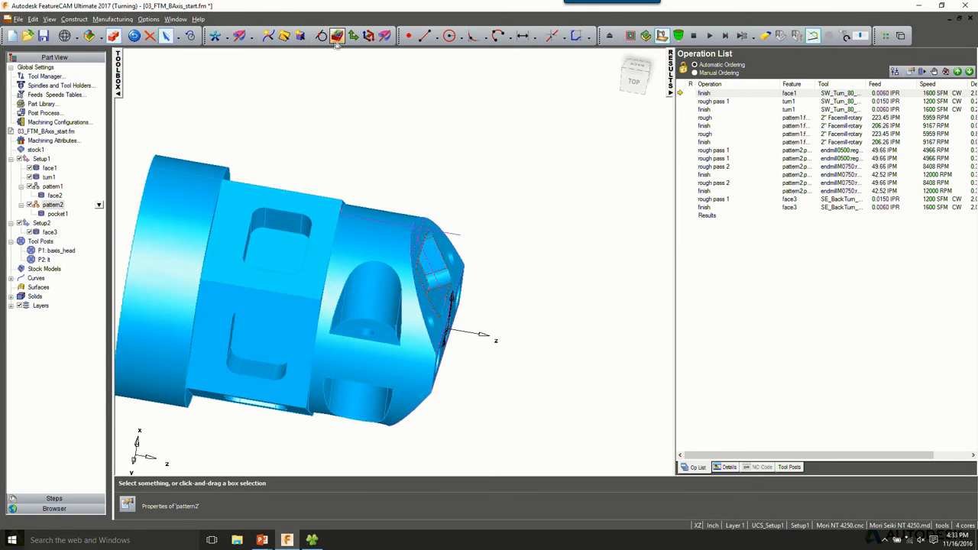
pyautogui.click(337, 36)
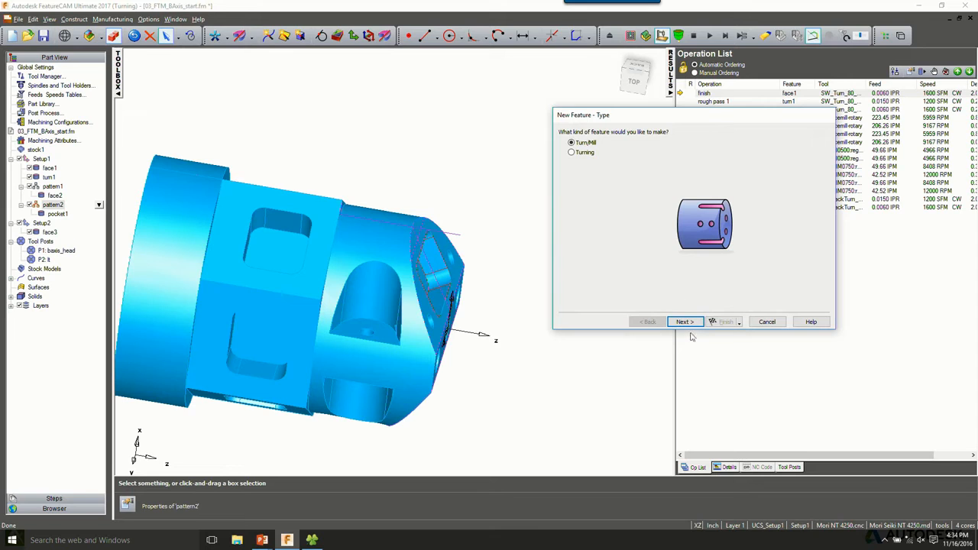
pyautogui.click(685, 322)
pyautogui.click(708, 193)
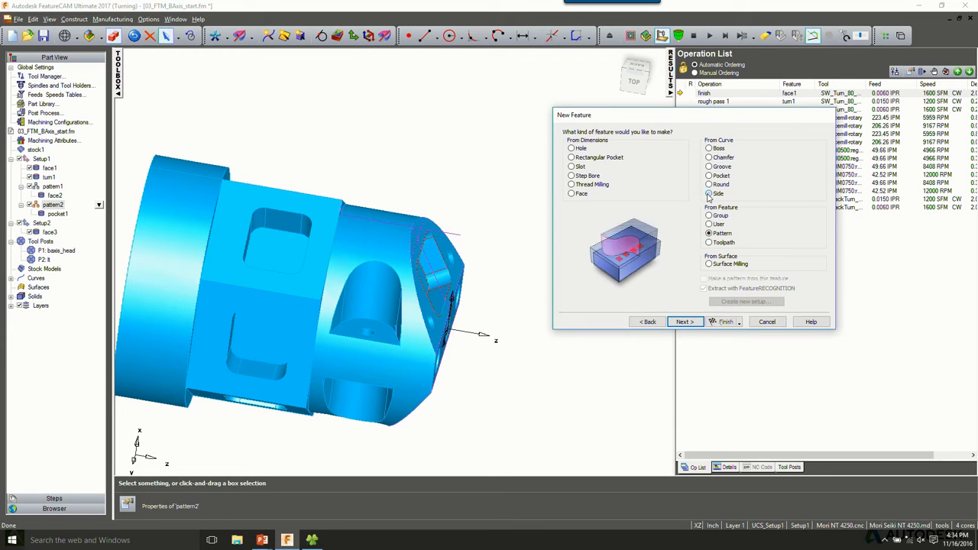
pyautogui.click(683, 321)
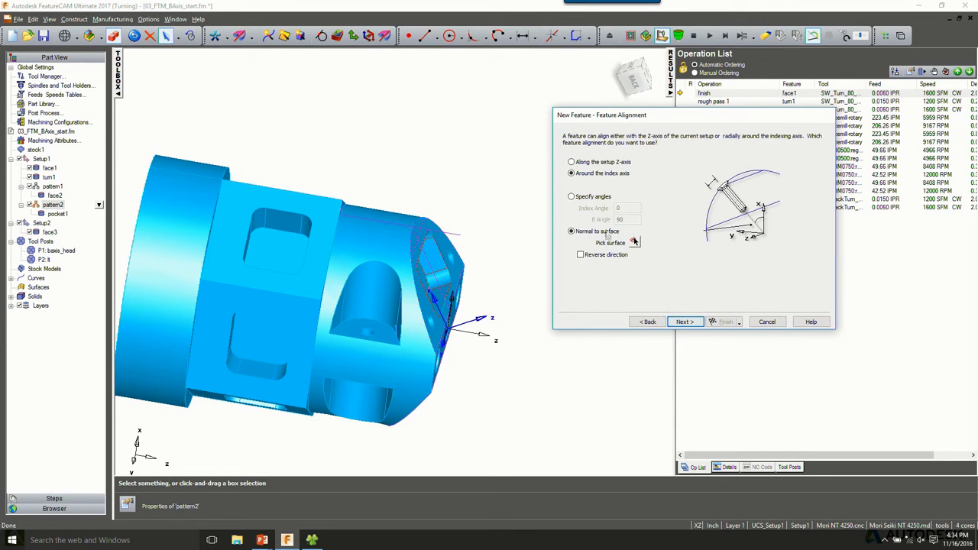
pyautogui.click(633, 242)
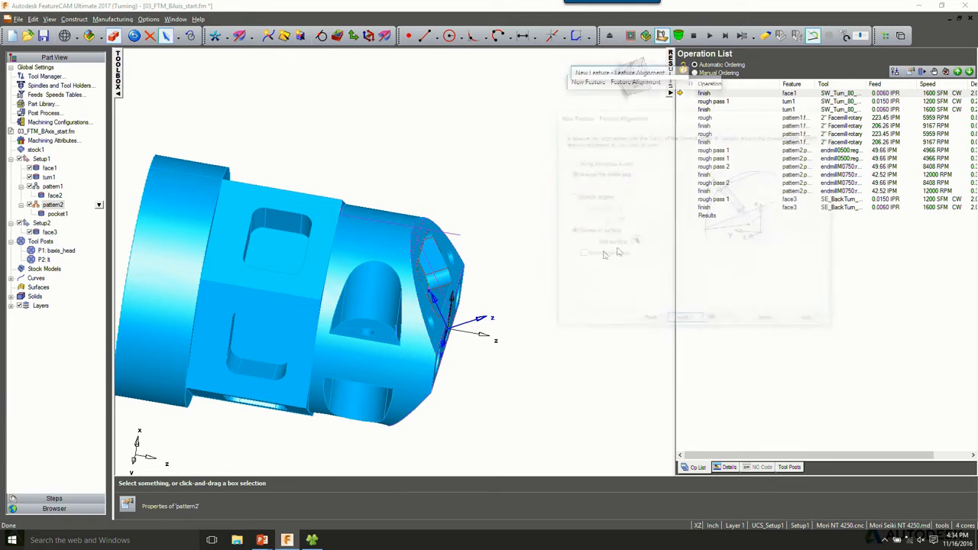
pyautogui.click(390, 348)
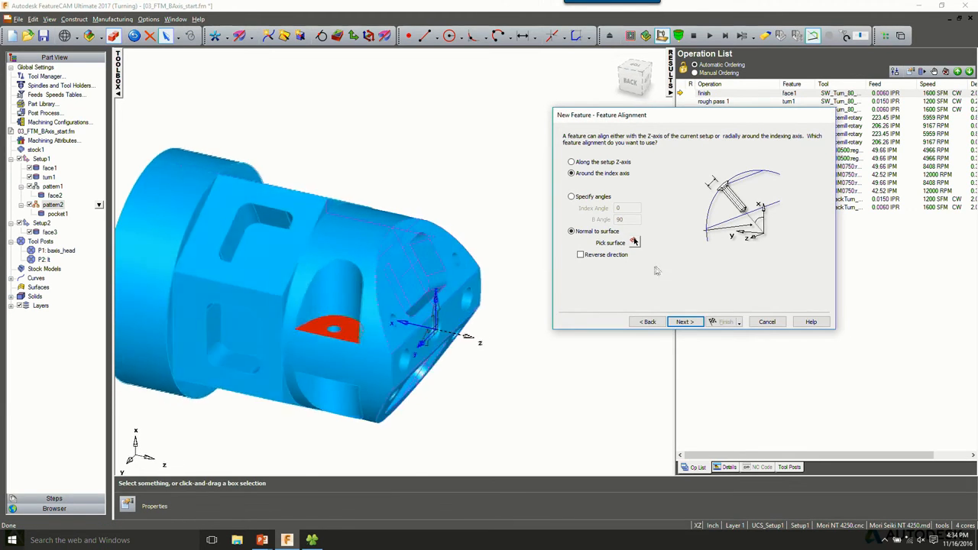
pyautogui.click(684, 321)
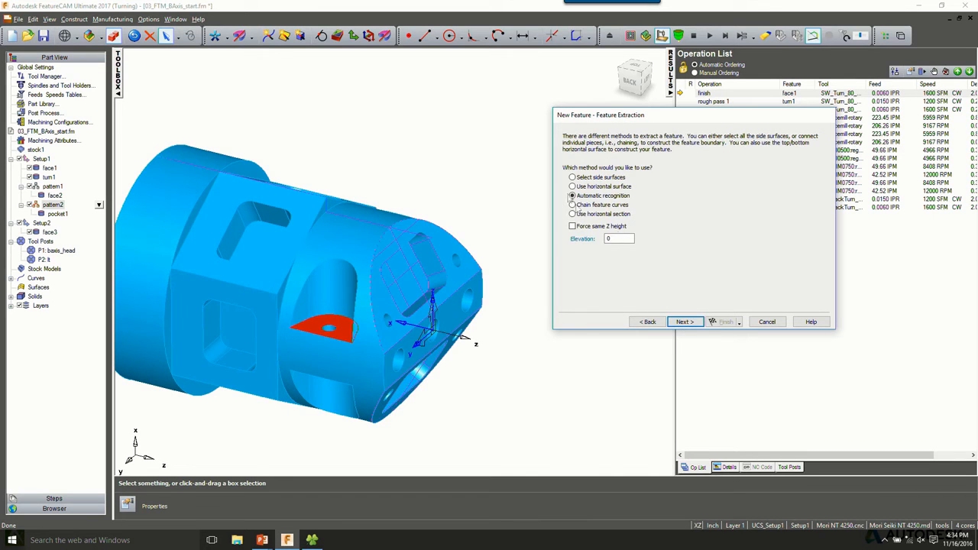
# Try automatic recognition for the Side feature, and switch its extraction method to selecting side surfaces.
pyautogui.click(686, 322)
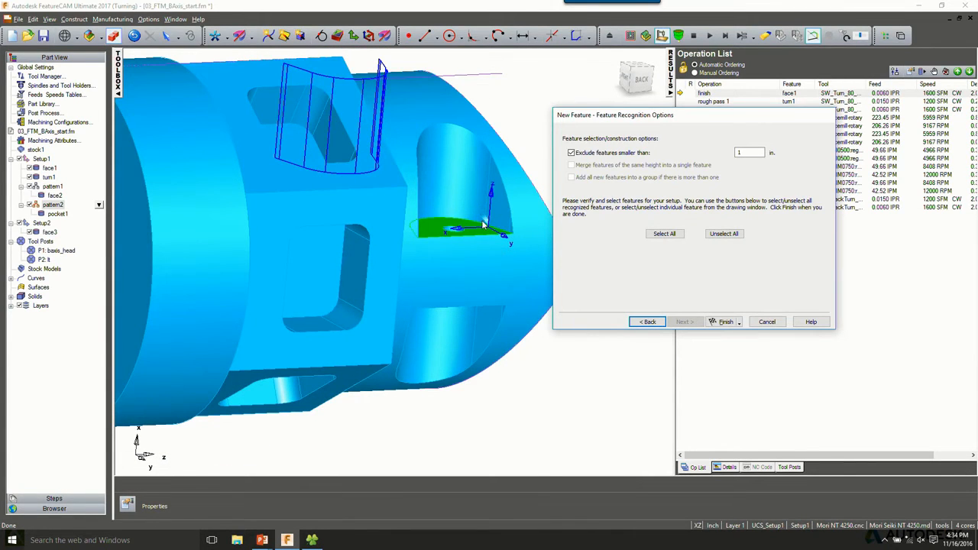
pyautogui.click(641, 321)
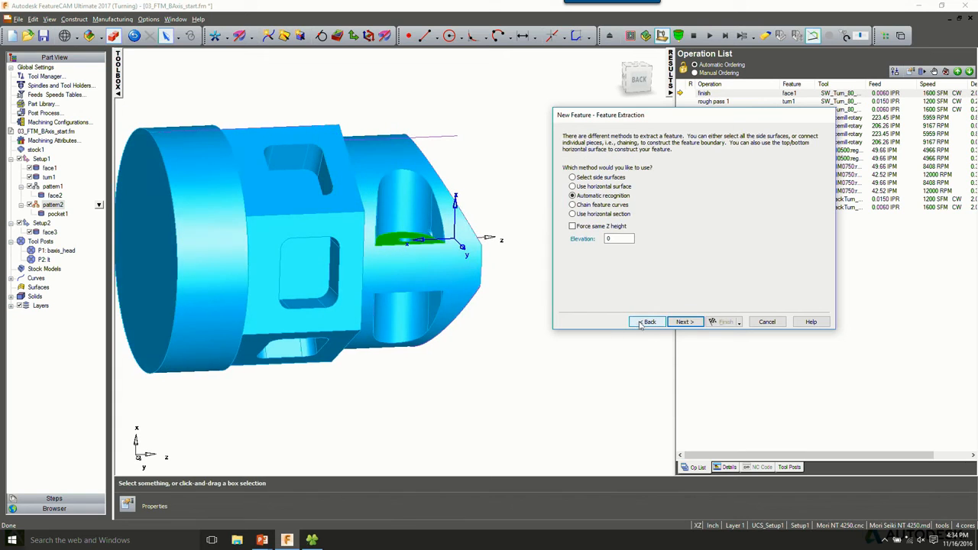
pyautogui.click(572, 177)
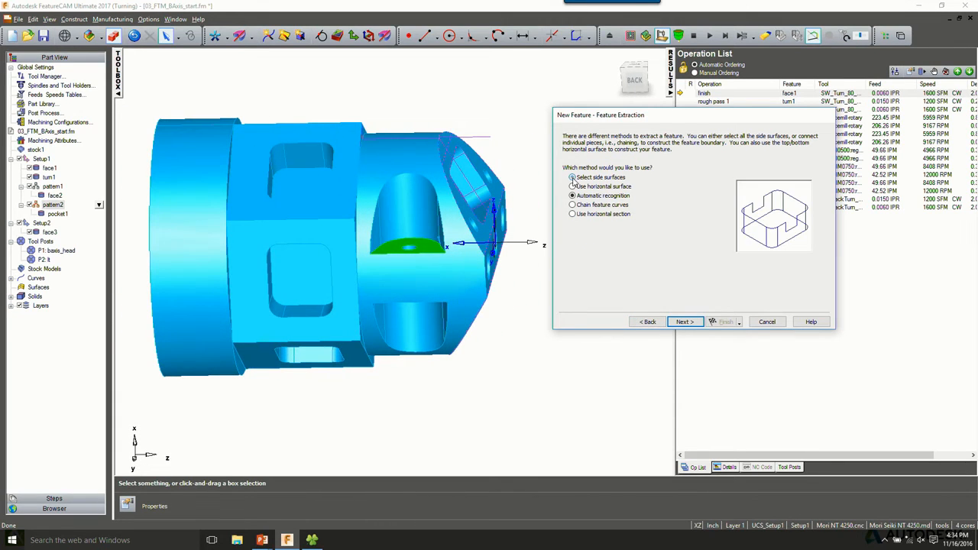
pyautogui.click(685, 321)
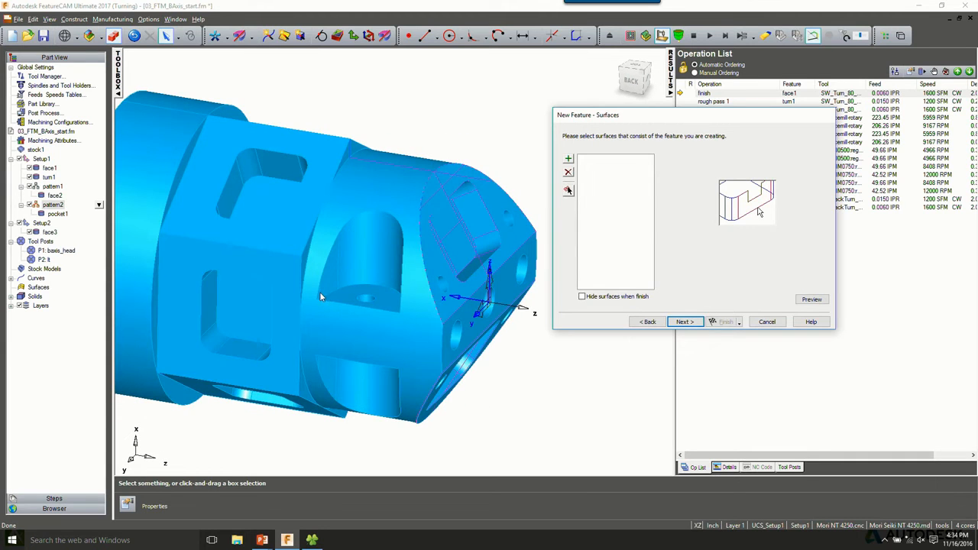
# Select the curved wall surfaces of the two opposite round-walled cutouts and add them to the Side feature.
pyautogui.click(319, 295)
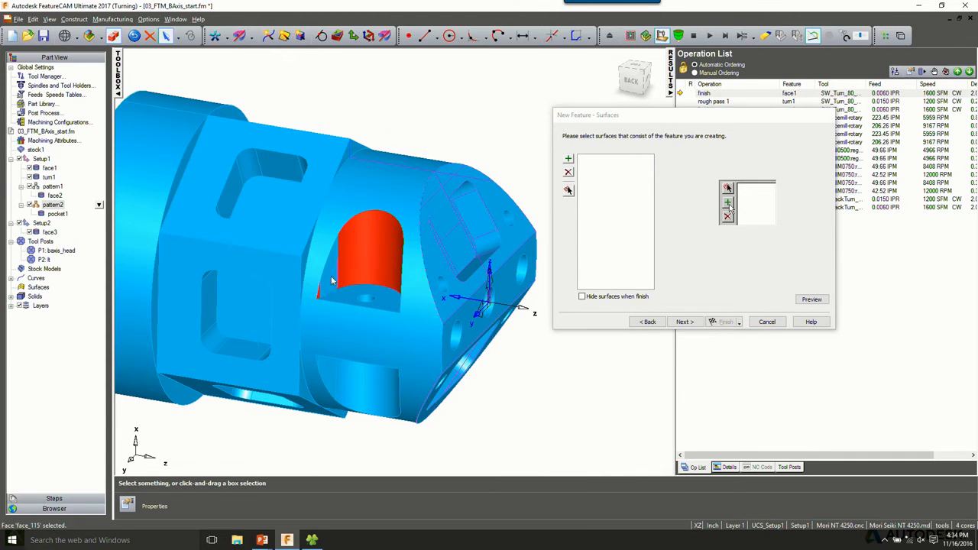
pyautogui.click(727, 203)
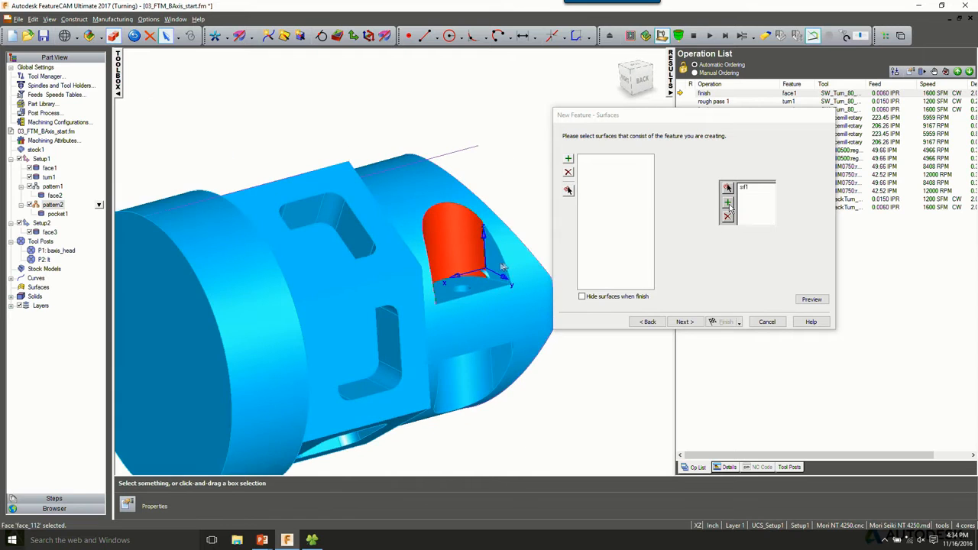
pyautogui.keyDown('shift'); pyautogui.click(498, 265); pyautogui.keyUp('shift')
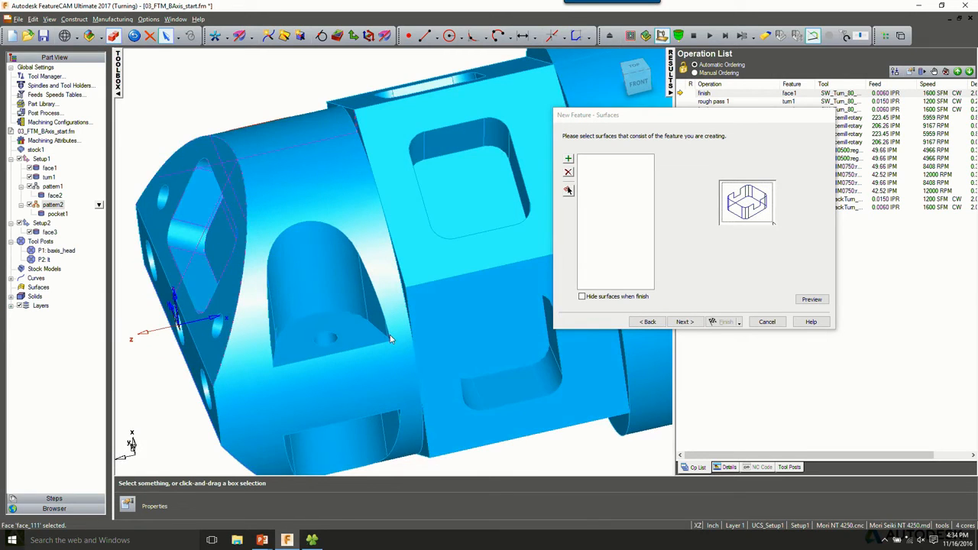
pyautogui.keyDown('shift'); pyautogui.click(350, 280); pyautogui.keyUp('shift')
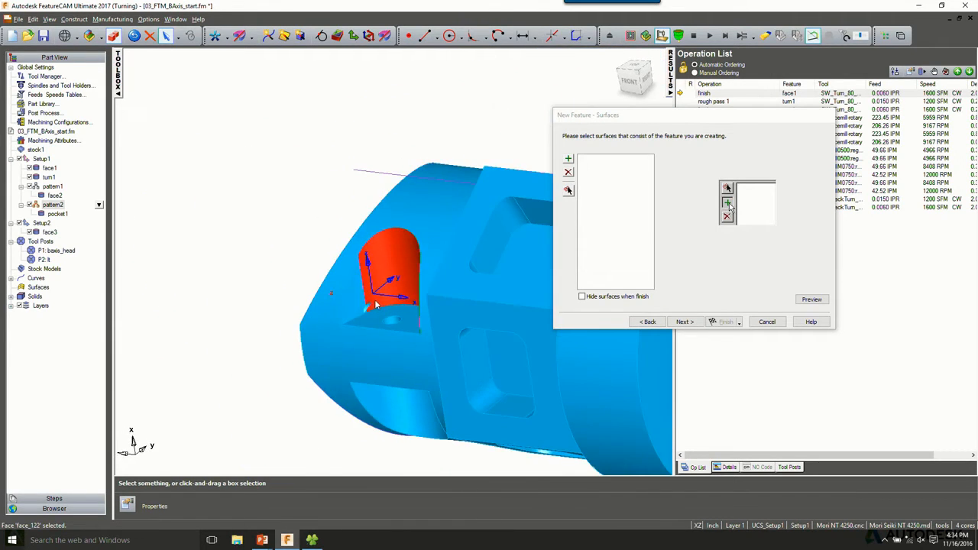
pyautogui.click(727, 203)
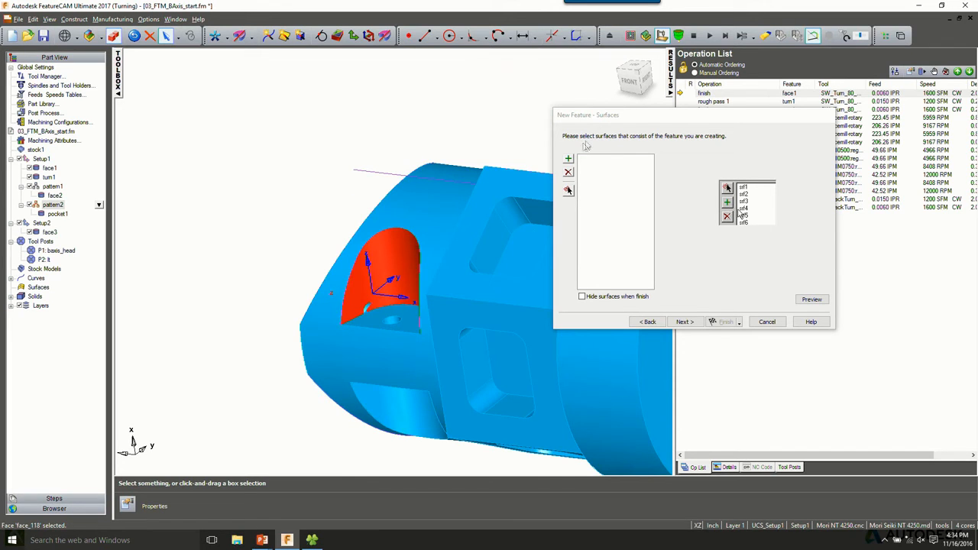
pyautogui.click(567, 158)
# Create the Side feature with the Normal machining side, default location and dimensions, climb milling, a bi-directional spiral rough pass and a finish pass.
pyautogui.click(686, 322)
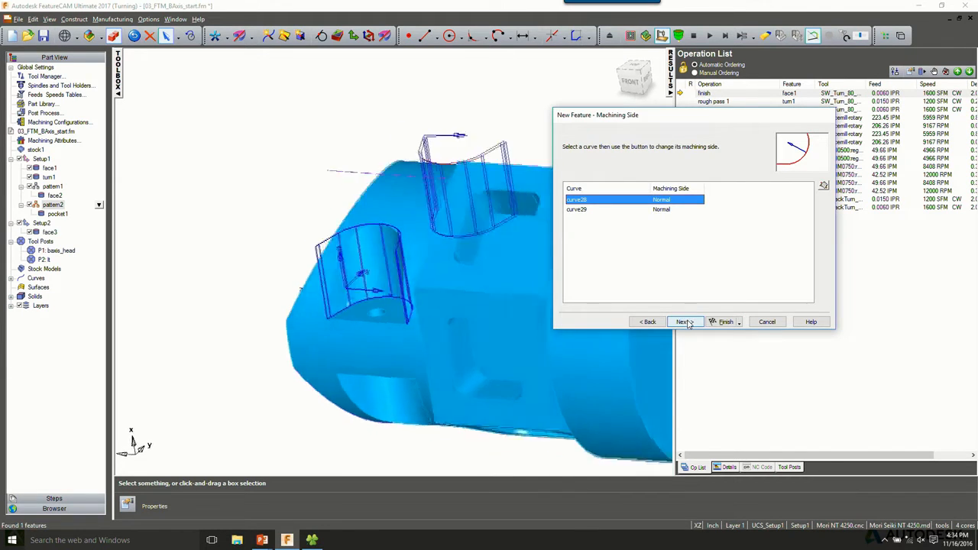
pyautogui.click(686, 321)
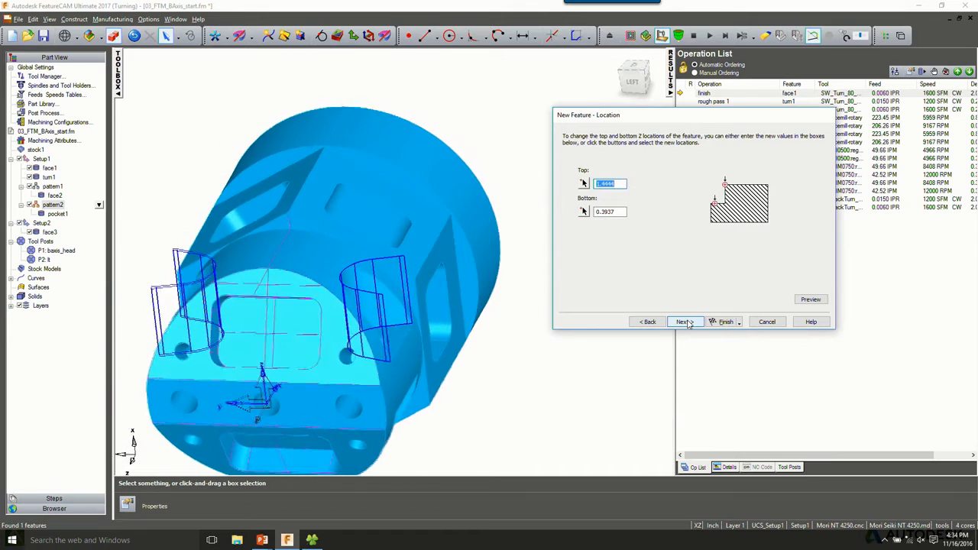
pyautogui.click(685, 321)
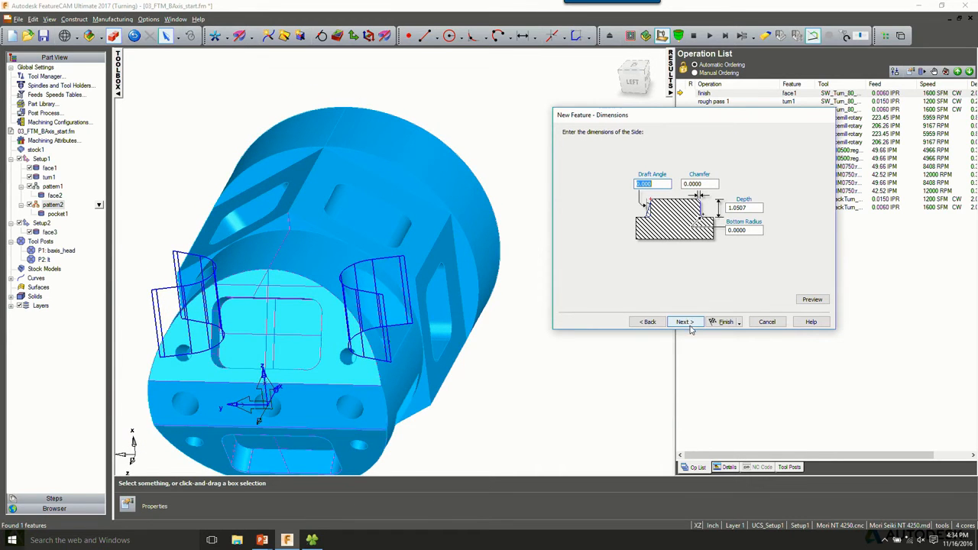
pyautogui.click(689, 324)
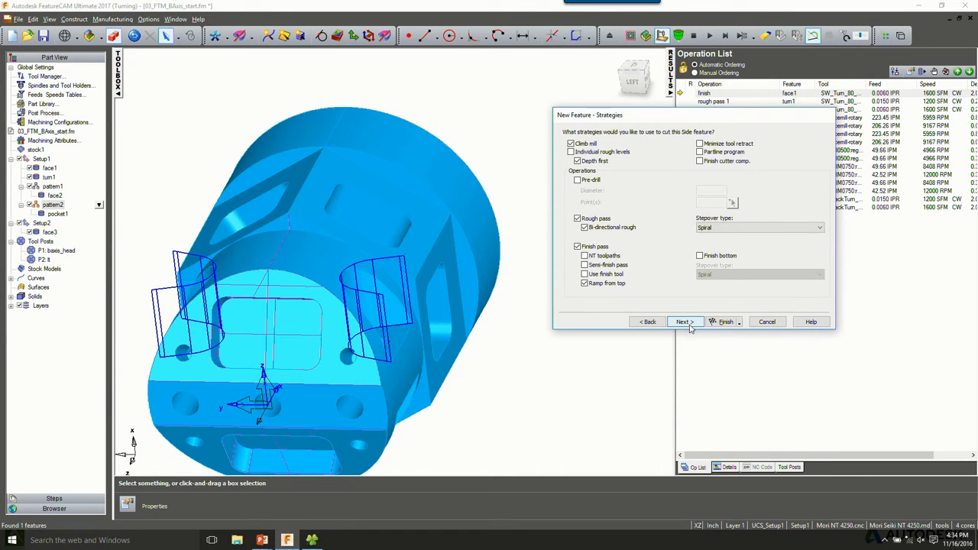
pyautogui.click(721, 322)
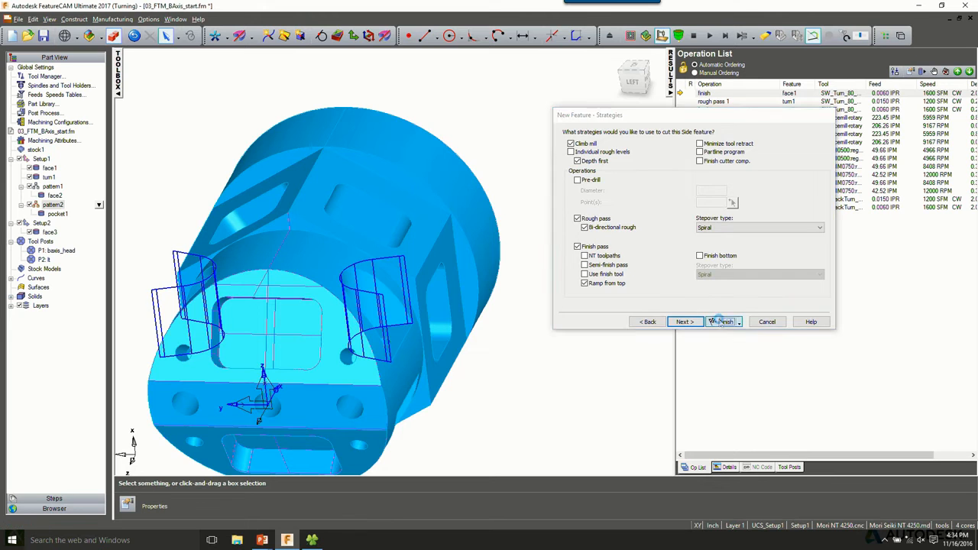
# Create a radial pattern of the side1 feature around the index axis with 2 instances.
pyautogui.click(337, 36)
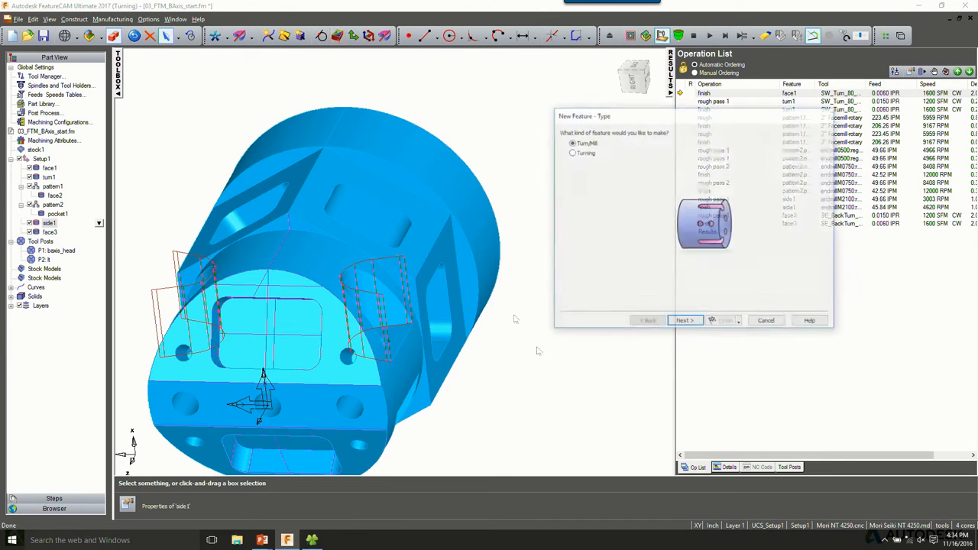
pyautogui.click(682, 322)
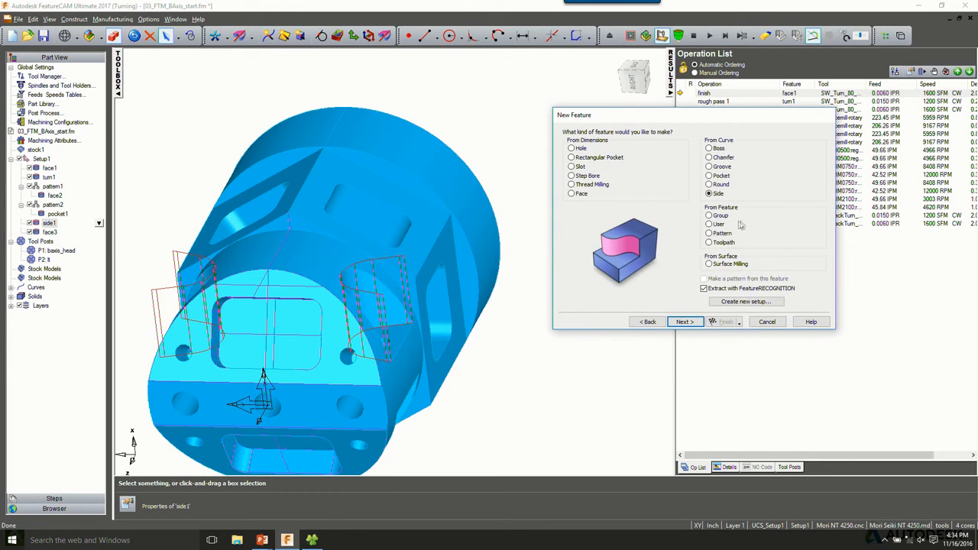
pyautogui.click(718, 235)
pyautogui.click(684, 321)
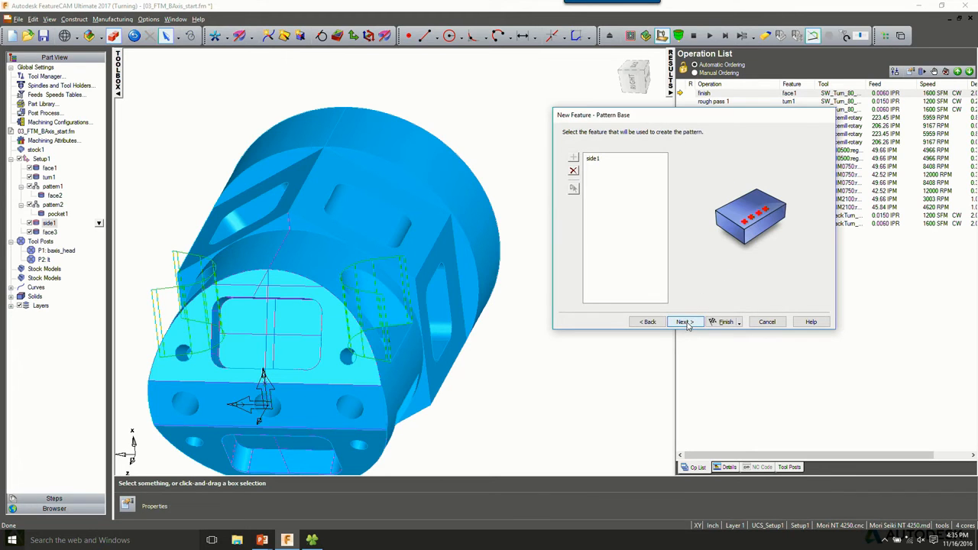
pyautogui.click(685, 322)
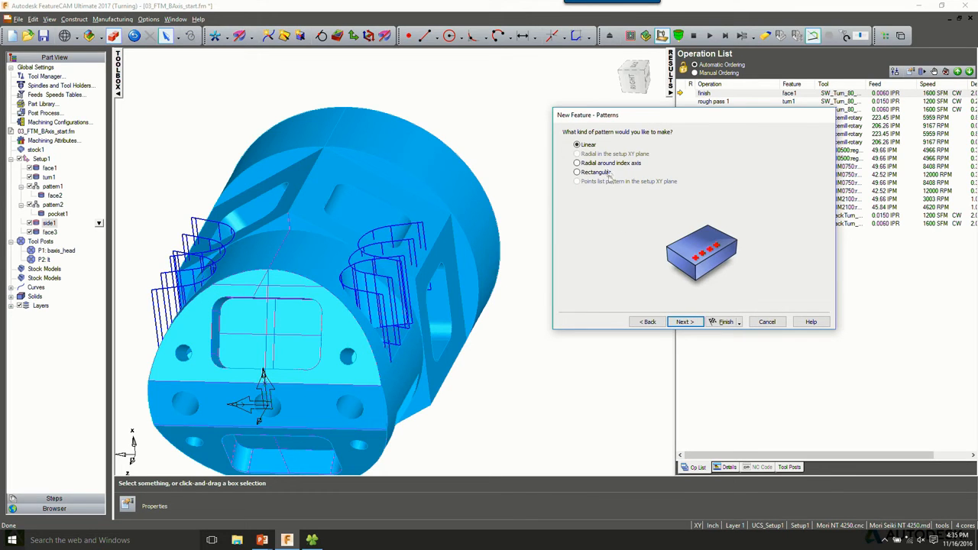
pyautogui.click(692, 322)
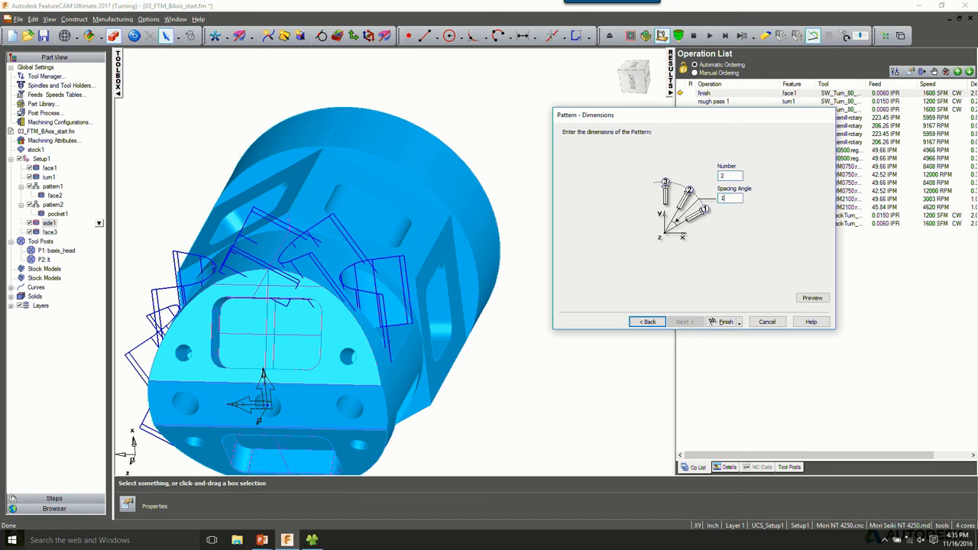
pyautogui.click(722, 321)
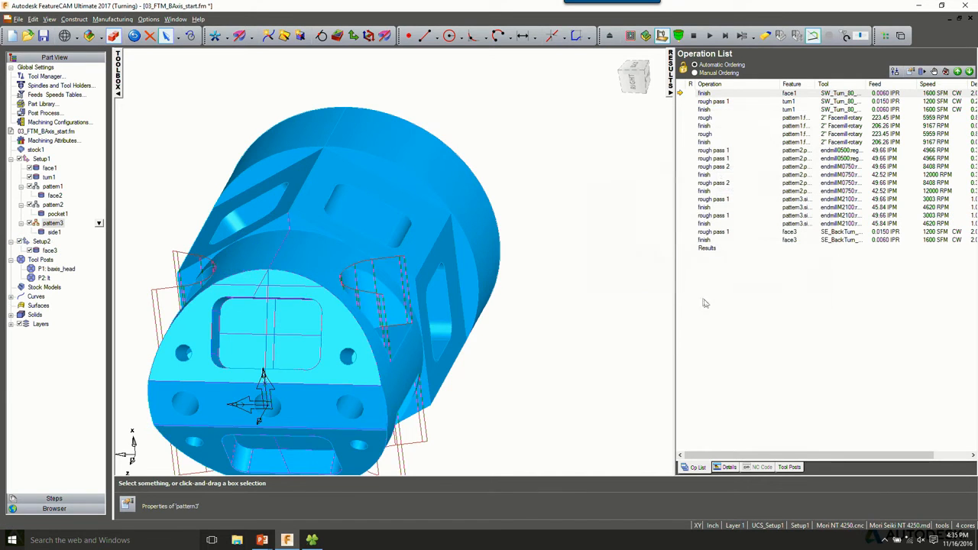
# Begin a Turn/Mill Side feature for the hexagonal section, aligned along the setup Z-axis and extracted with feature recognition.
pyautogui.moveTo(462, 319); pyautogui.dragTo(467, 324, button='middle')
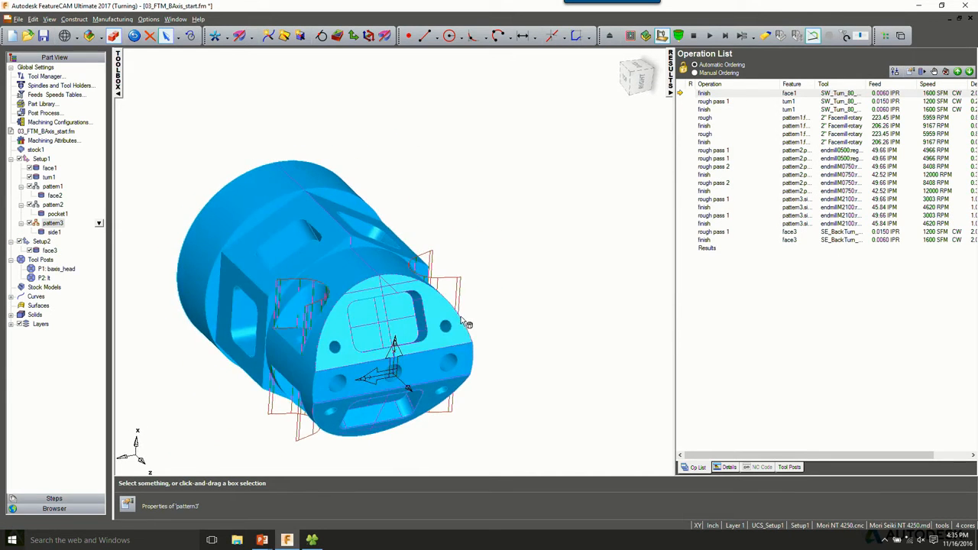
pyautogui.moveTo(347, 227); pyautogui.dragTo(317, 241, button='middle')
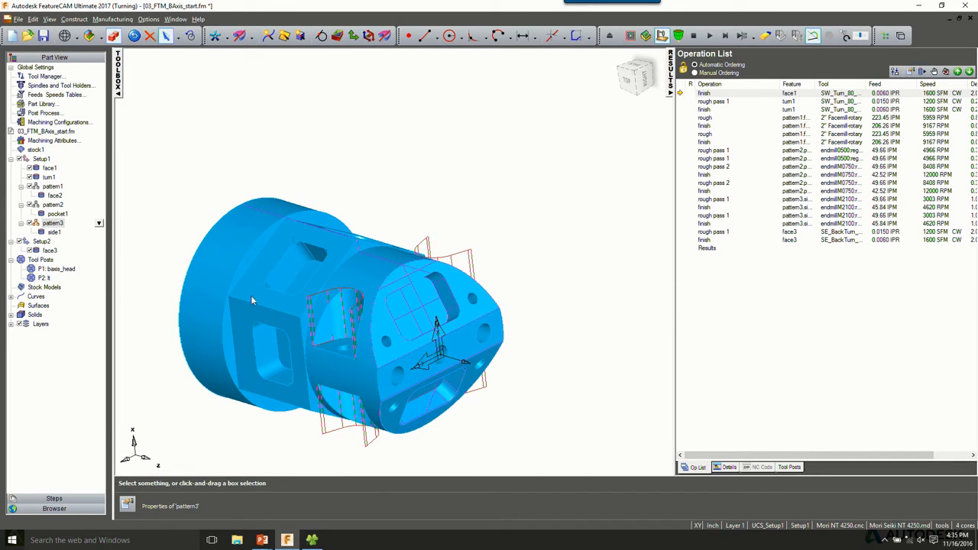
pyautogui.moveTo(250, 295); pyautogui.dragTo(244, 250, button='middle')
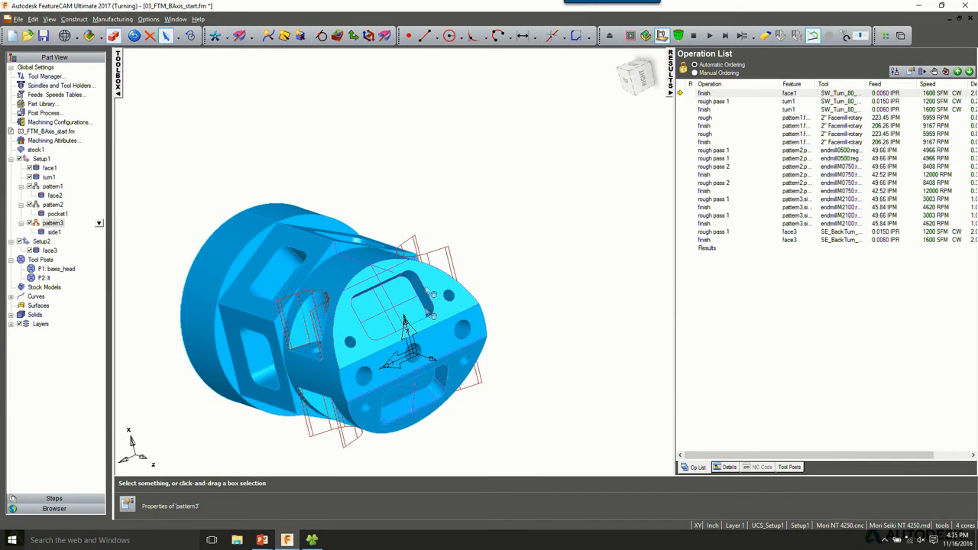
pyautogui.click(336, 36)
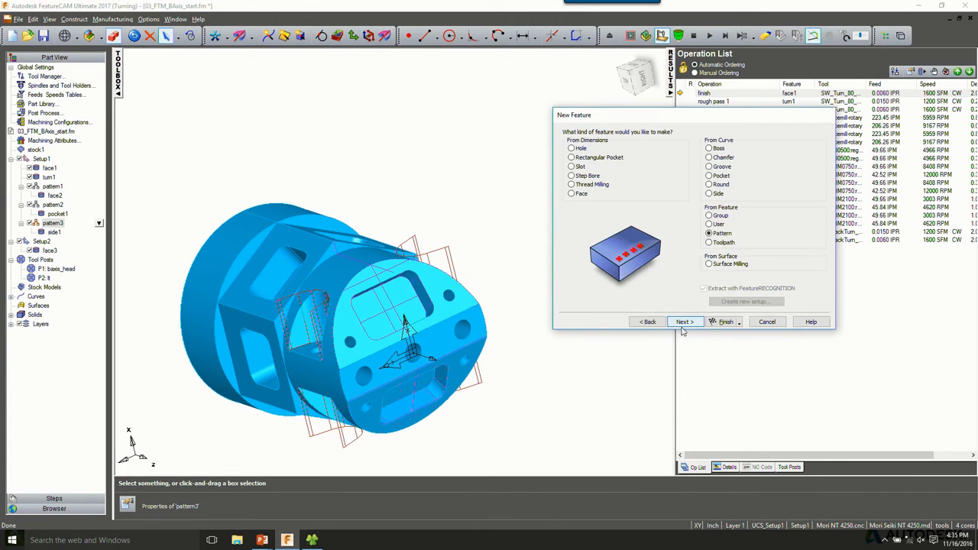
pyautogui.moveTo(451, 157); pyautogui.dragTo(375, 228, button='middle')
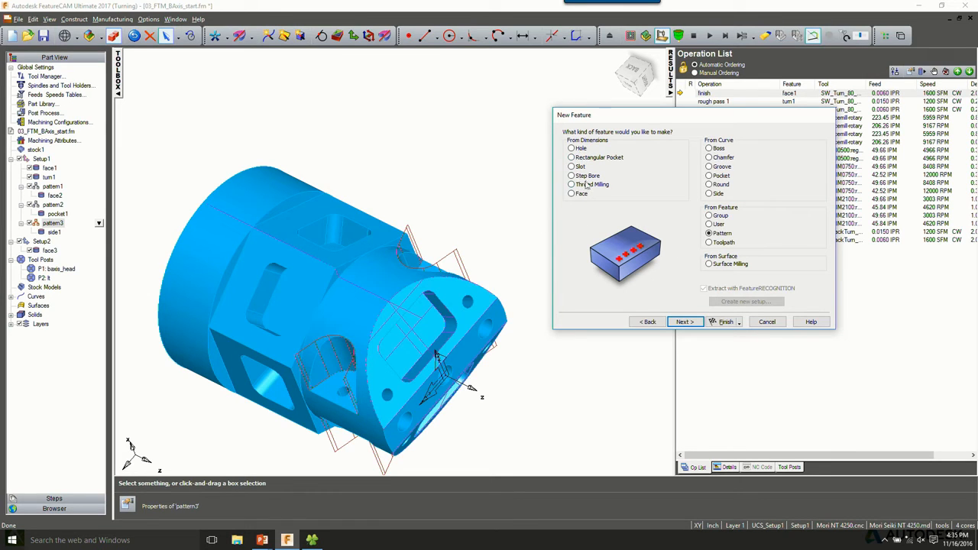
pyautogui.click(710, 193)
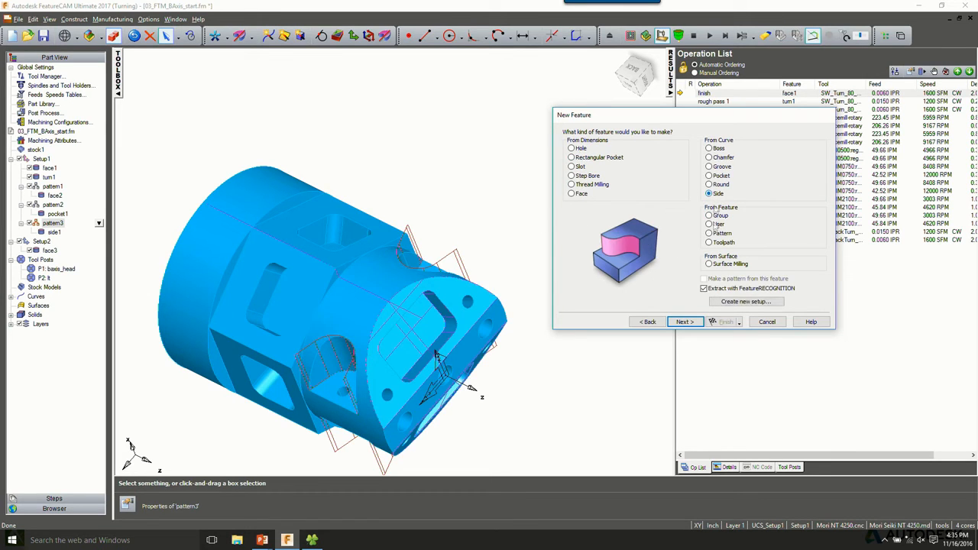
pyautogui.click(685, 321)
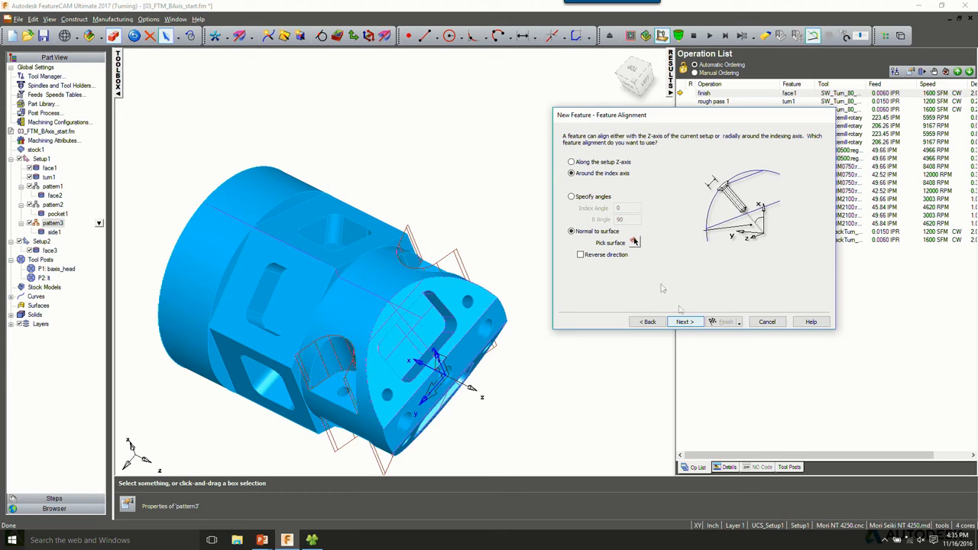
pyautogui.click(682, 321)
pyautogui.click(690, 322)
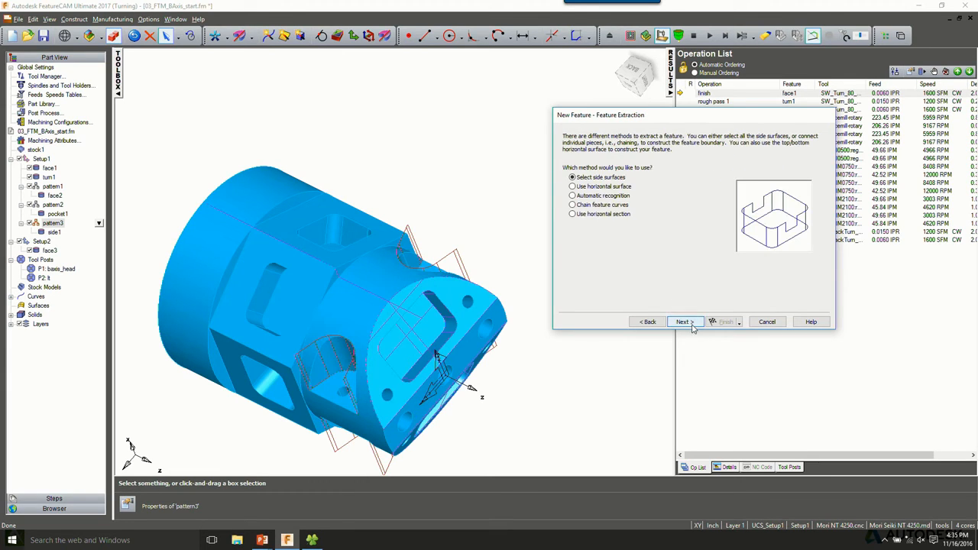
# Try automatic recognition to extract the hexagonal section's Side feature, and return to the extraction methods.
pyautogui.click(595, 197)
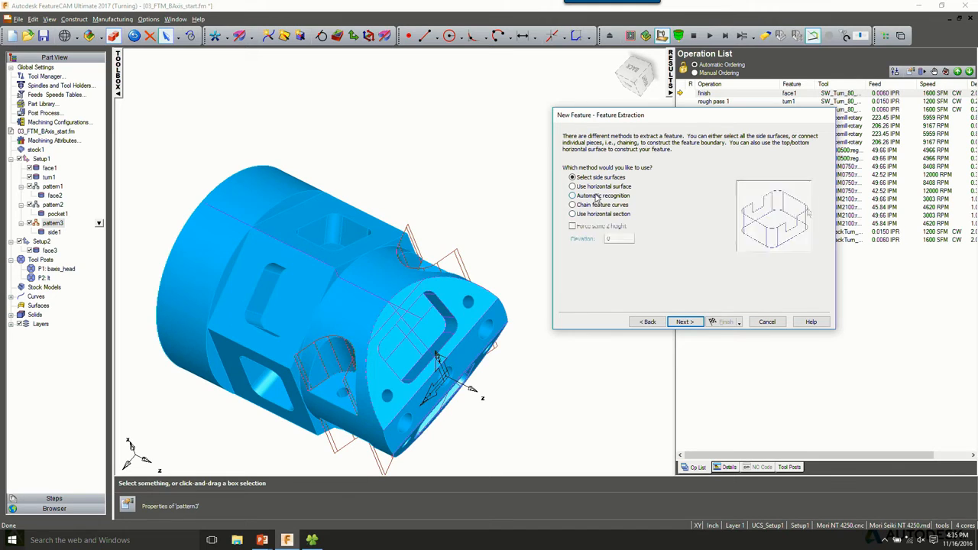
pyautogui.click(690, 323)
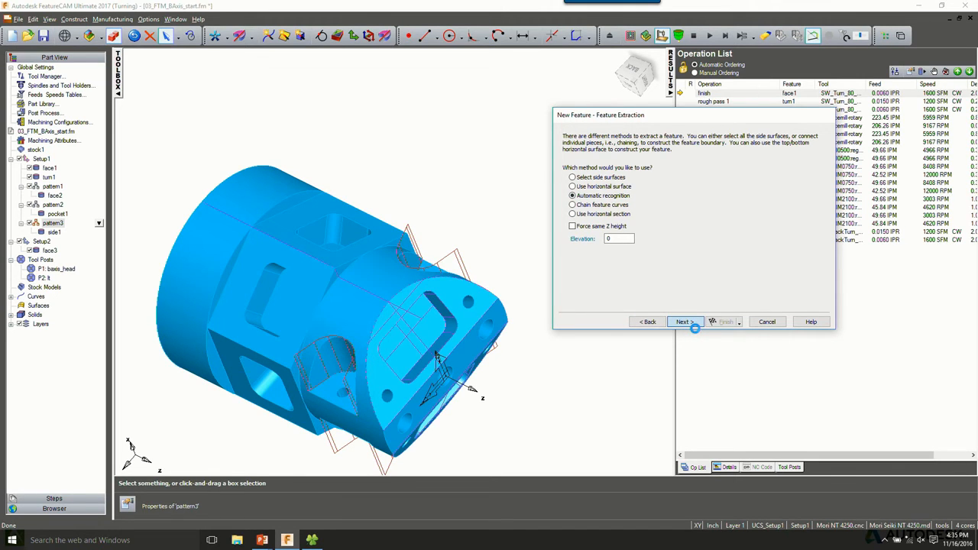
pyautogui.click(273, 244)
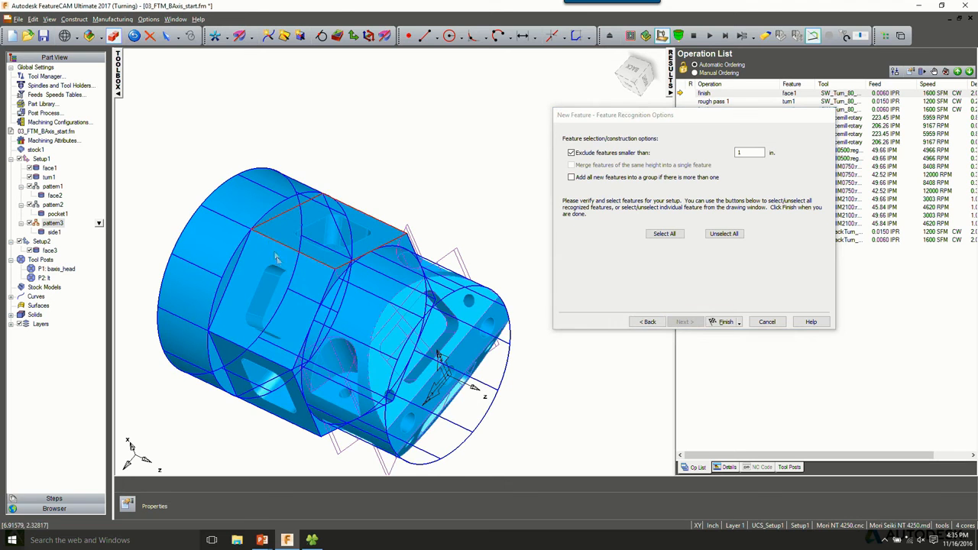
pyautogui.moveTo(271, 264); pyautogui.dragTo(302, 270, button='middle')
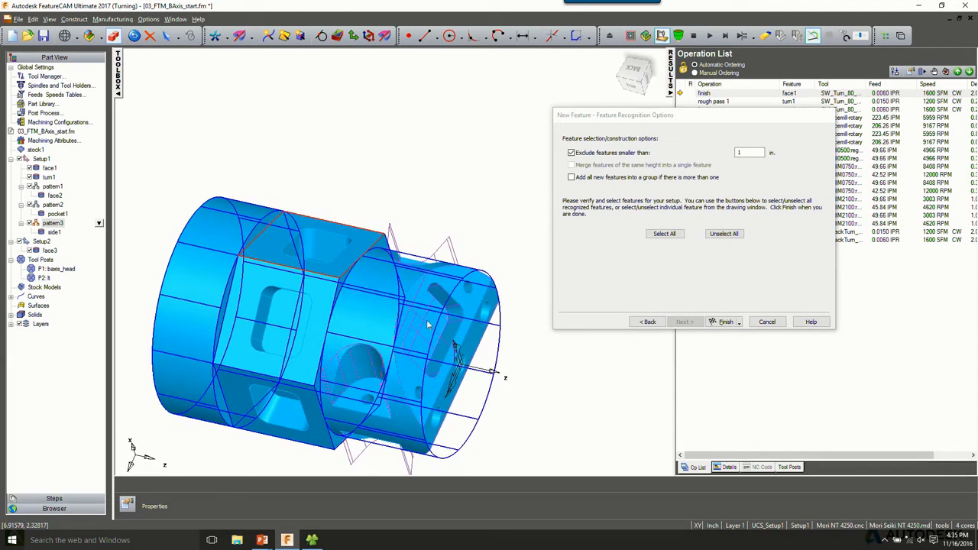
pyautogui.click(647, 322)
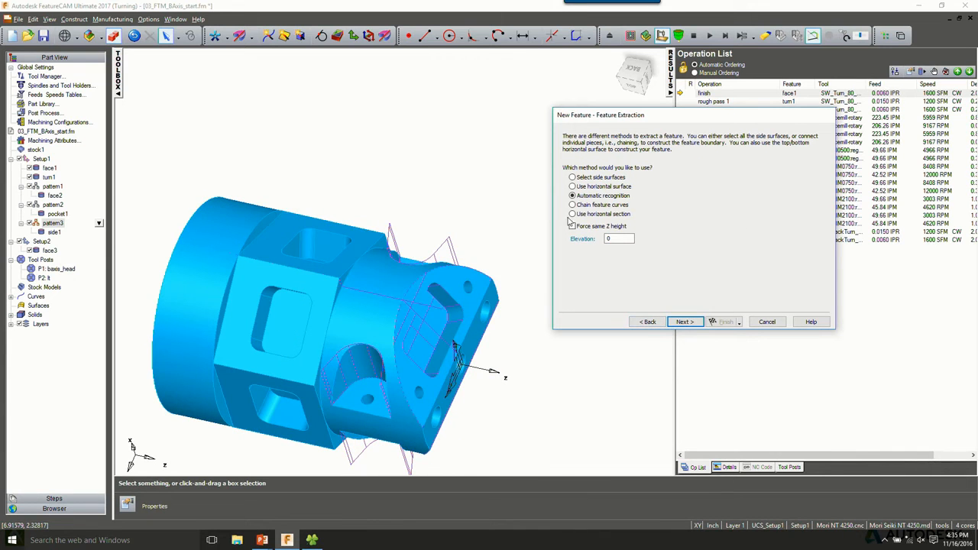
# Use a horizontal section for the extraction, with the elevation picked at the hexagon's front corner, -1.9685.
pyautogui.click(573, 215)
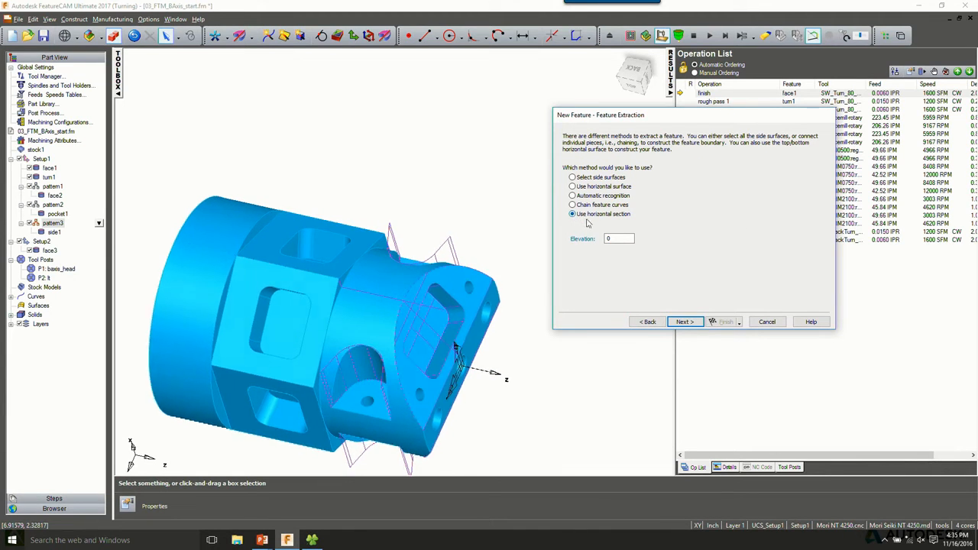
pyautogui.click(591, 246)
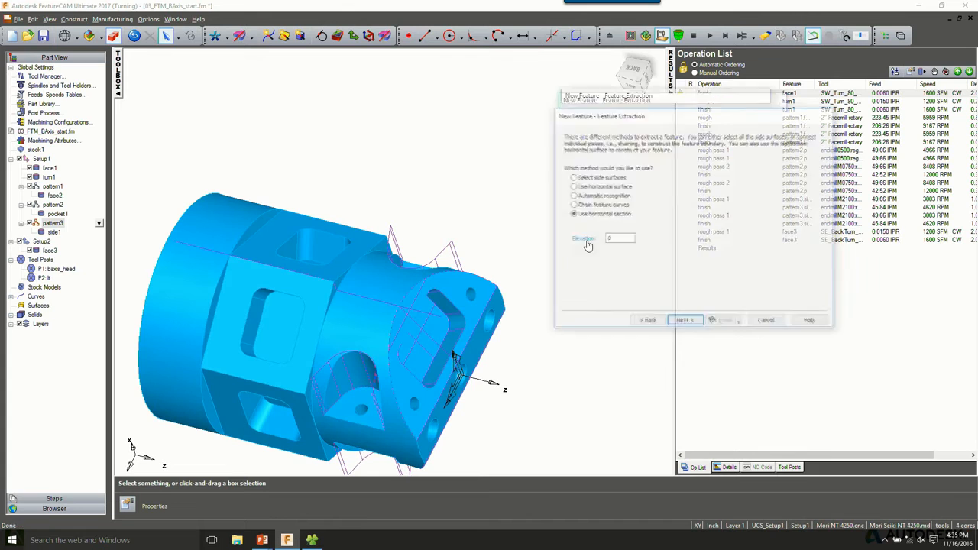
pyautogui.click(332, 302)
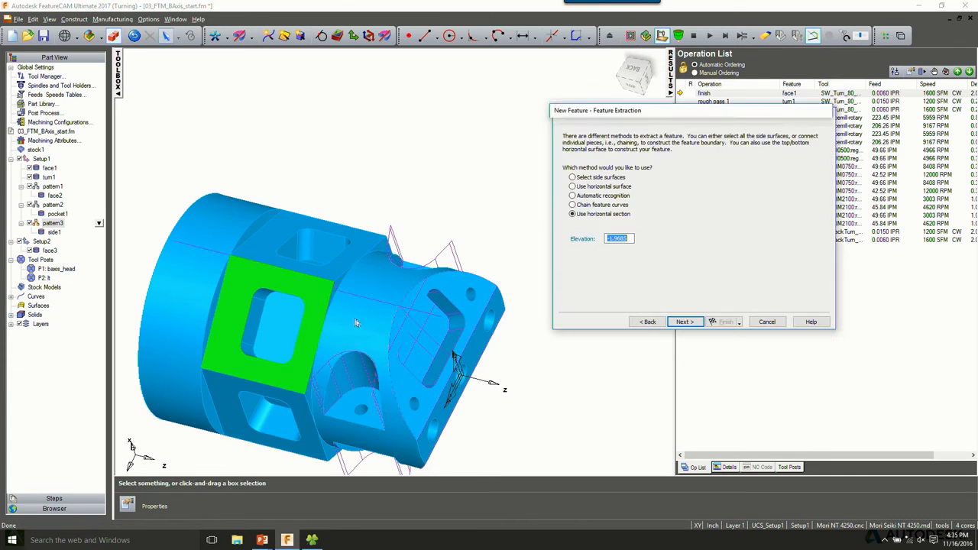
pyautogui.click(683, 322)
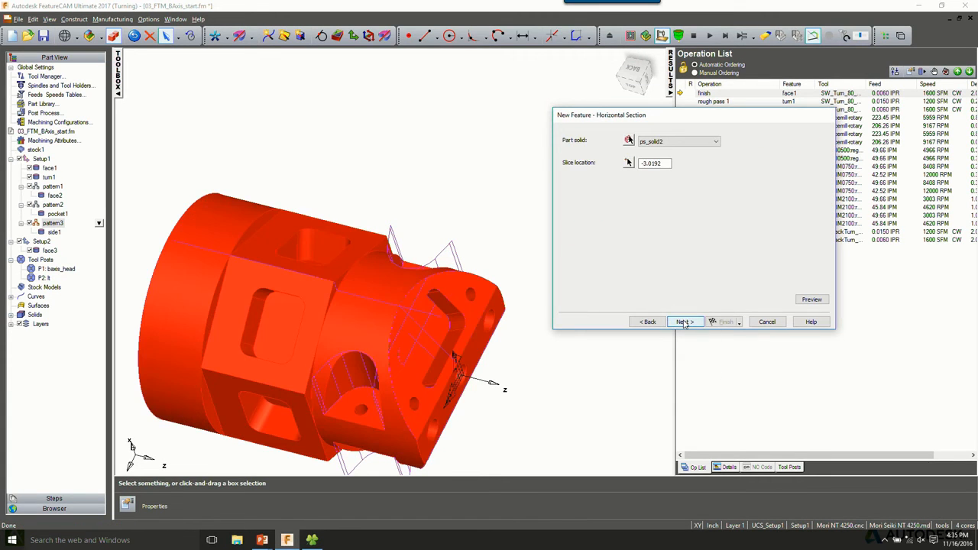
# Pick the part solid's slice location just behind the hexagon's front edge, at -2.1505.
pyautogui.click(628, 162)
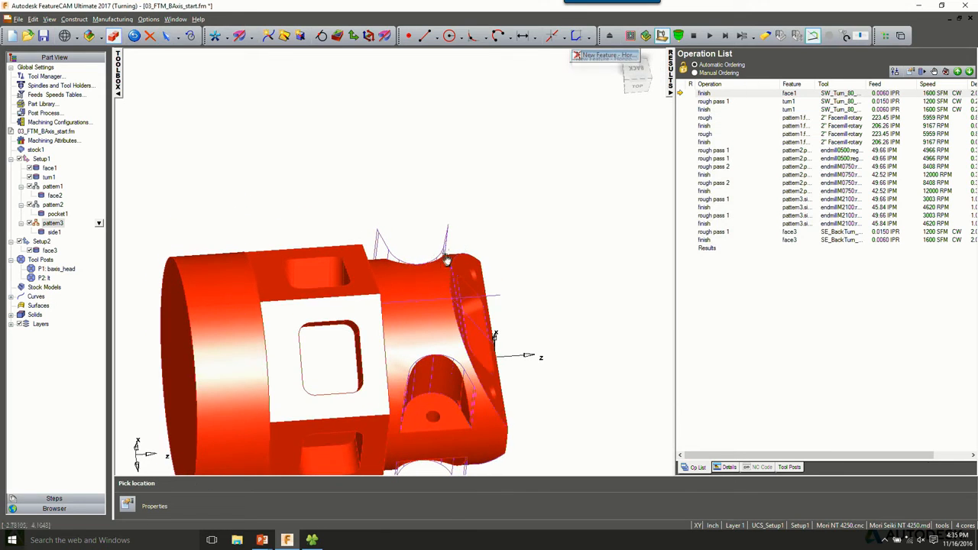
pyautogui.click(368, 299)
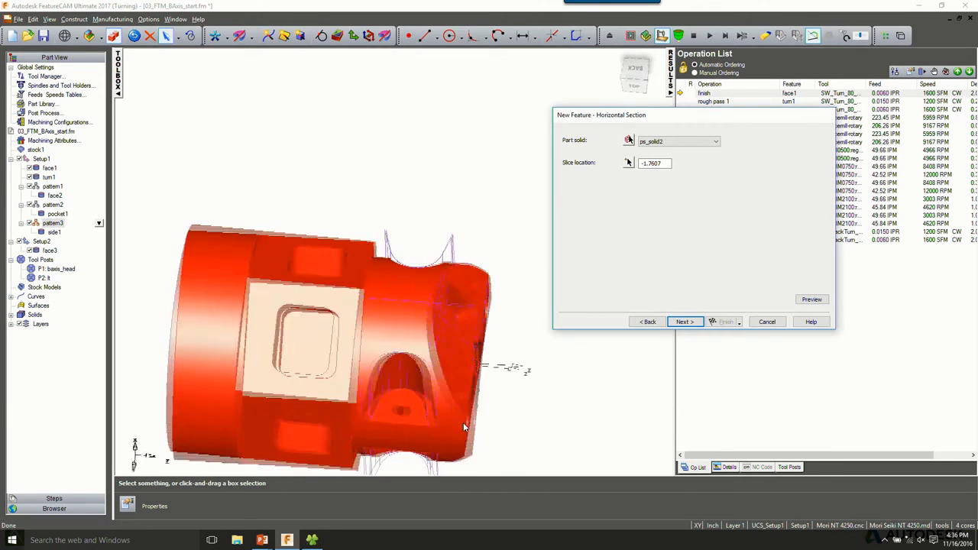
pyautogui.click(686, 322)
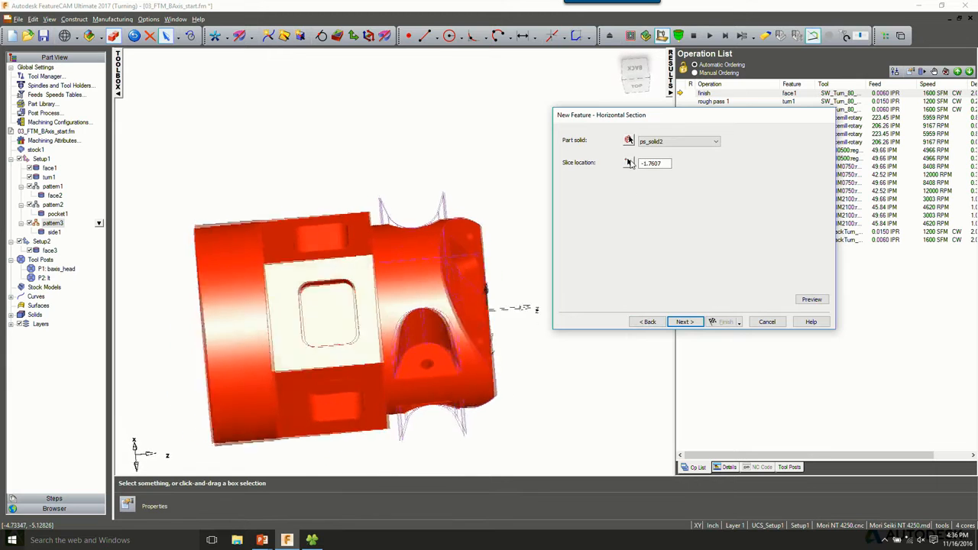
pyautogui.click(628, 163)
pyautogui.click(367, 262)
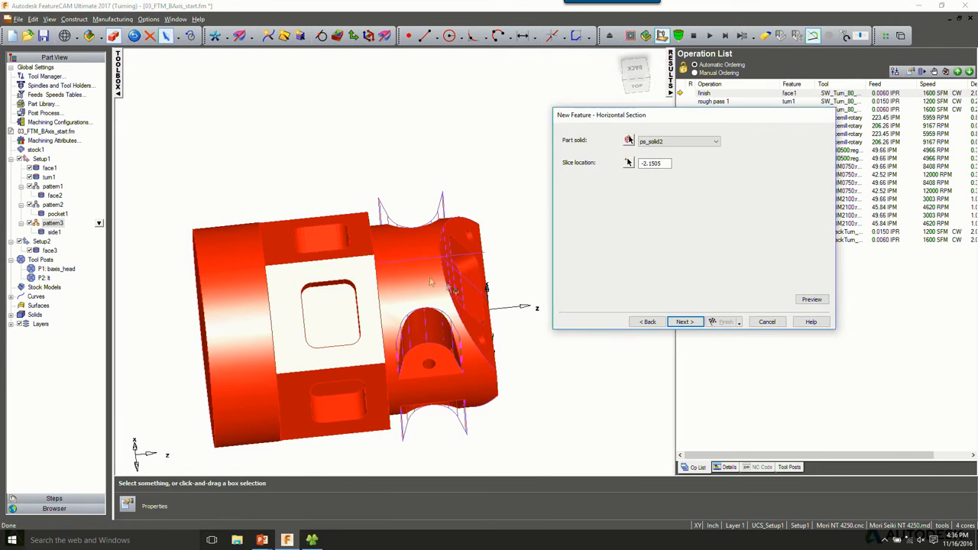
pyautogui.click(692, 323)
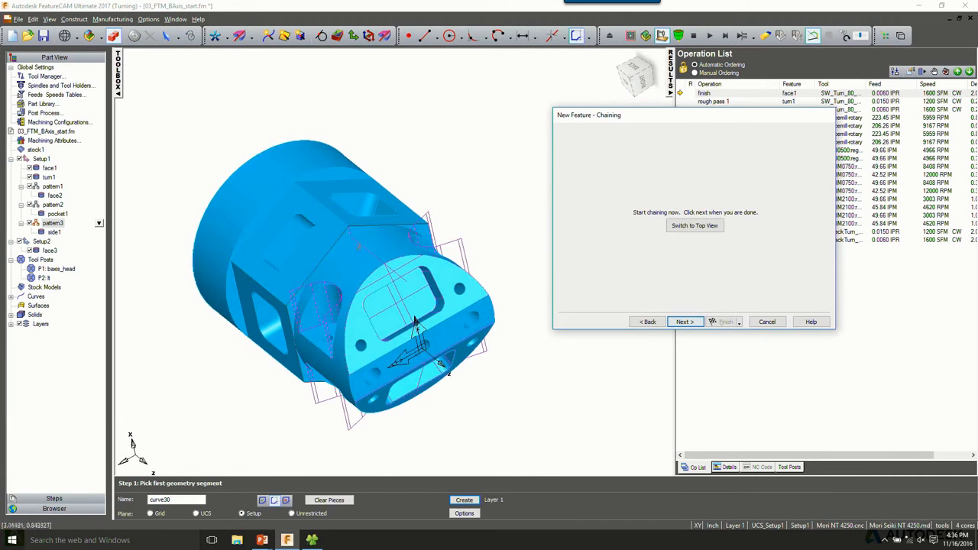
# Chain the hexagonal section outline as a closed loop and use it as the Side feature's boundary curve.
pyautogui.click(274, 499)
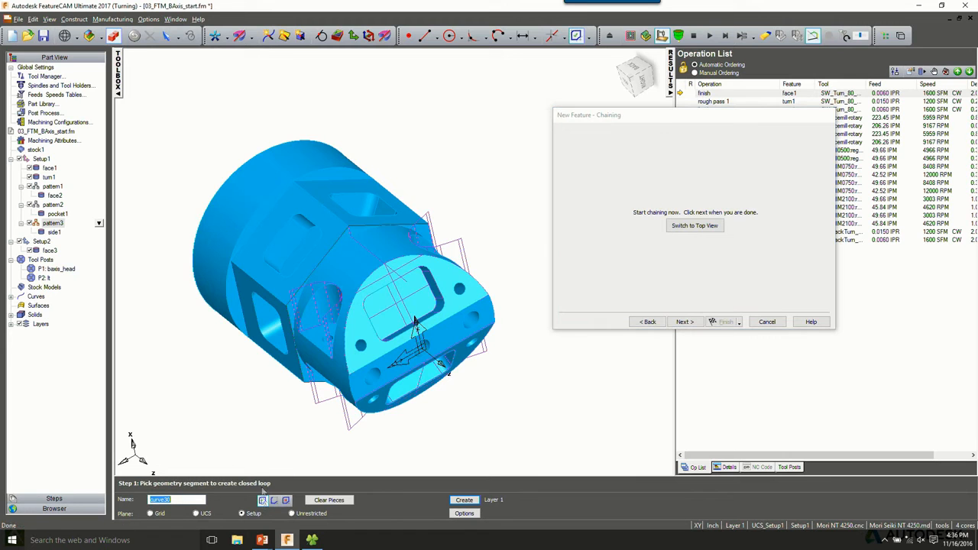
pyautogui.click(343, 238)
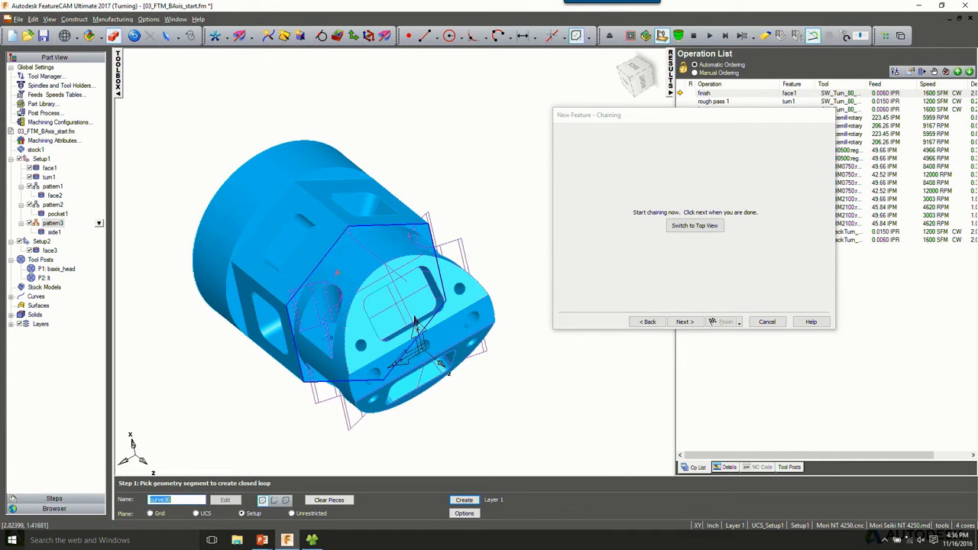
pyautogui.moveTo(348, 306); pyautogui.dragTo(339, 272, button='middle')
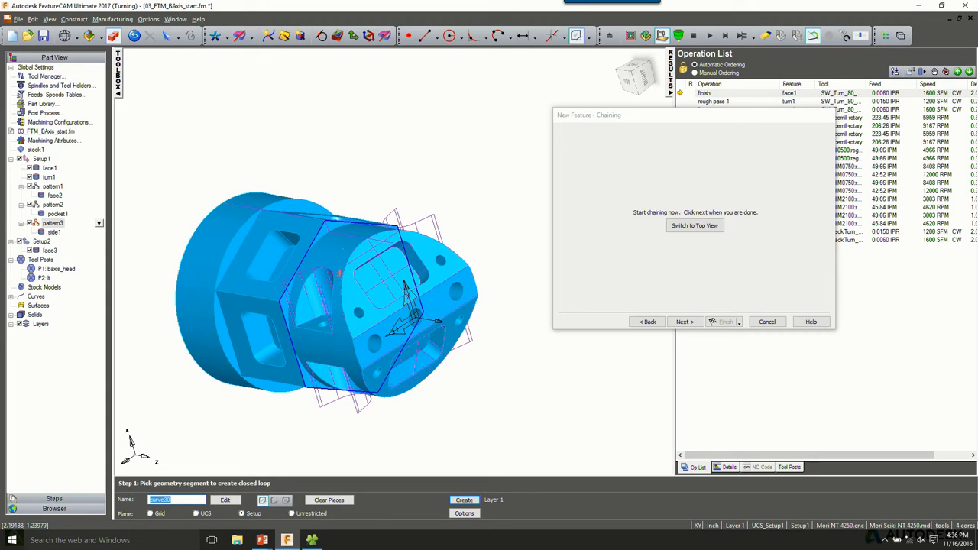
pyautogui.click(684, 323)
pyautogui.click(685, 322)
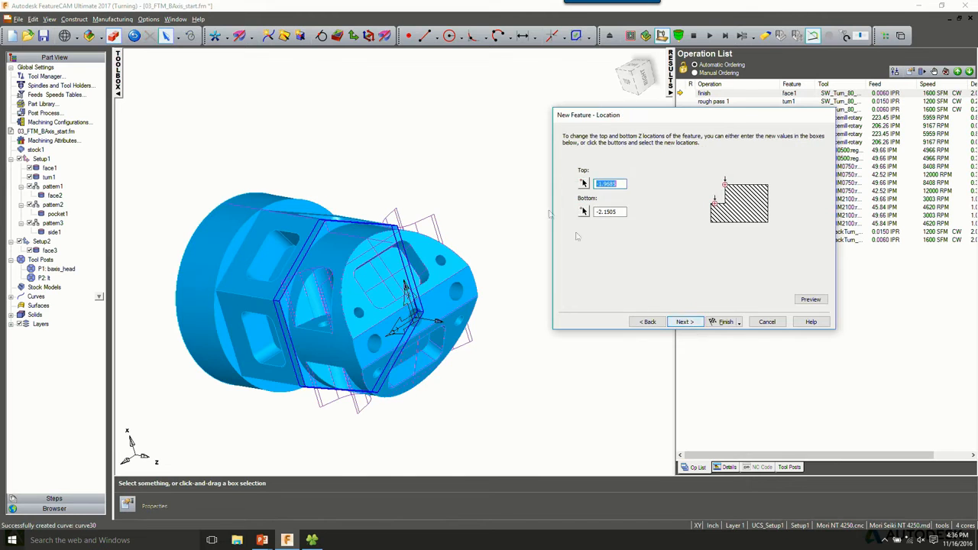
# Set the Side feature's bottom location at the hexagonal flat's rear edge, about -3.937, and accept the default dimensions.
pyautogui.click(583, 212)
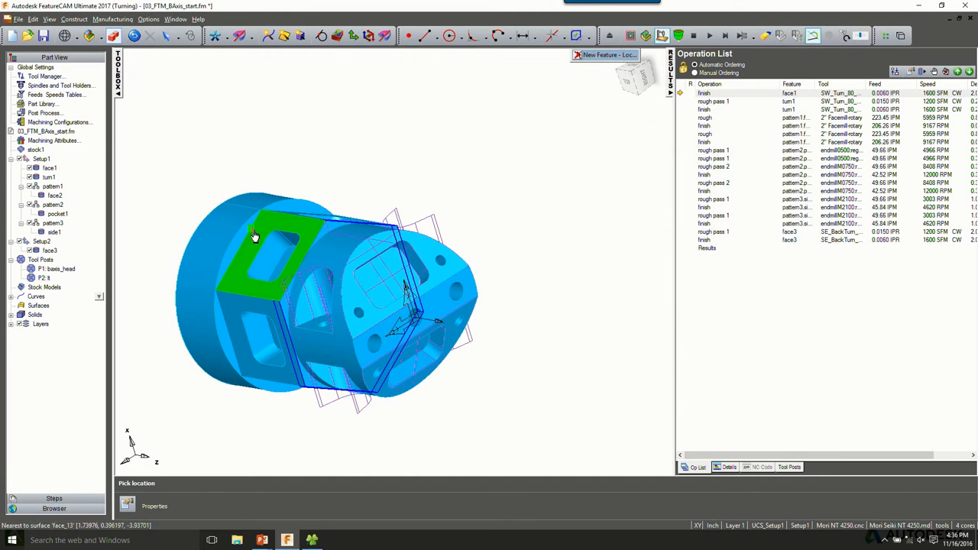
pyautogui.click(254, 235)
pyautogui.click(684, 321)
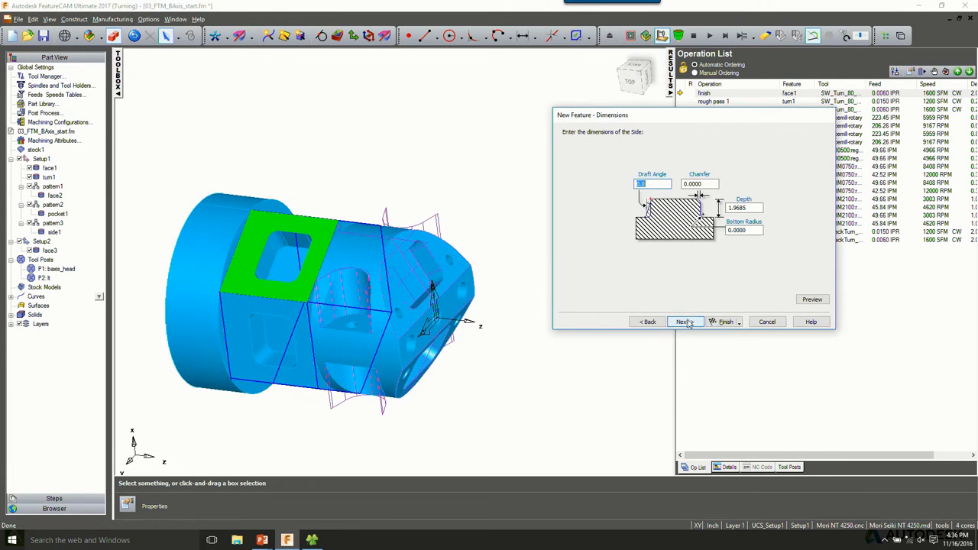
pyautogui.click(685, 323)
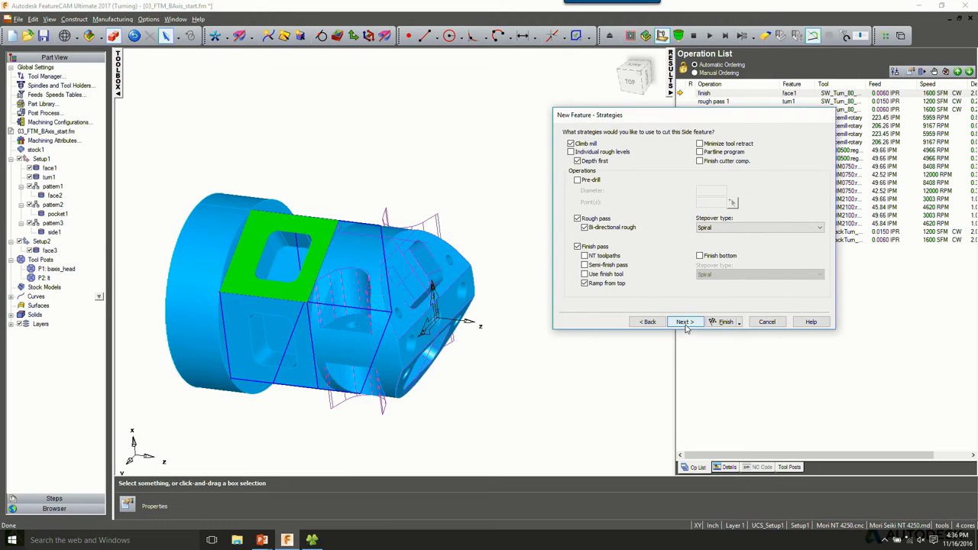
# Turn off the rough pass and turn on the semi-finish pass for the hexagon's Side feature, then create it.
pyautogui.click(577, 220)
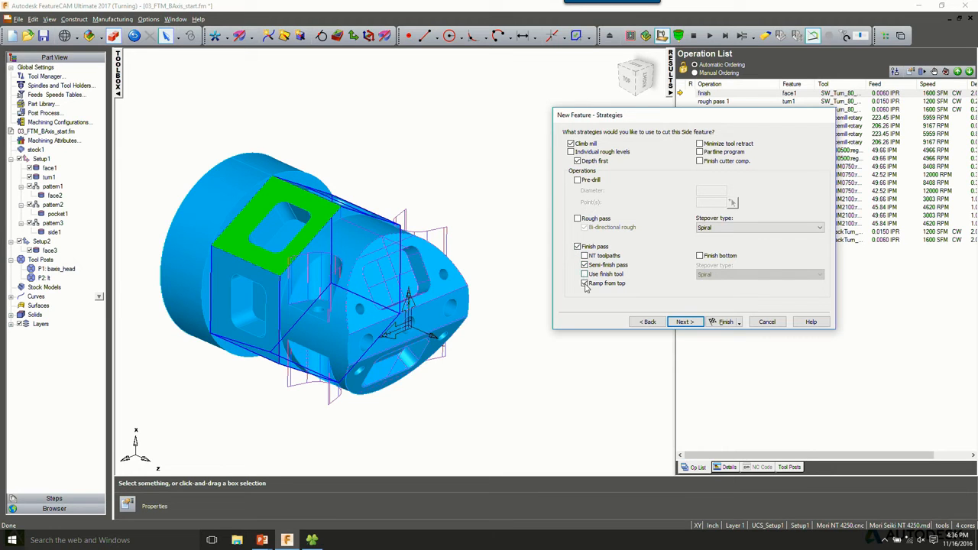
pyautogui.click(684, 322)
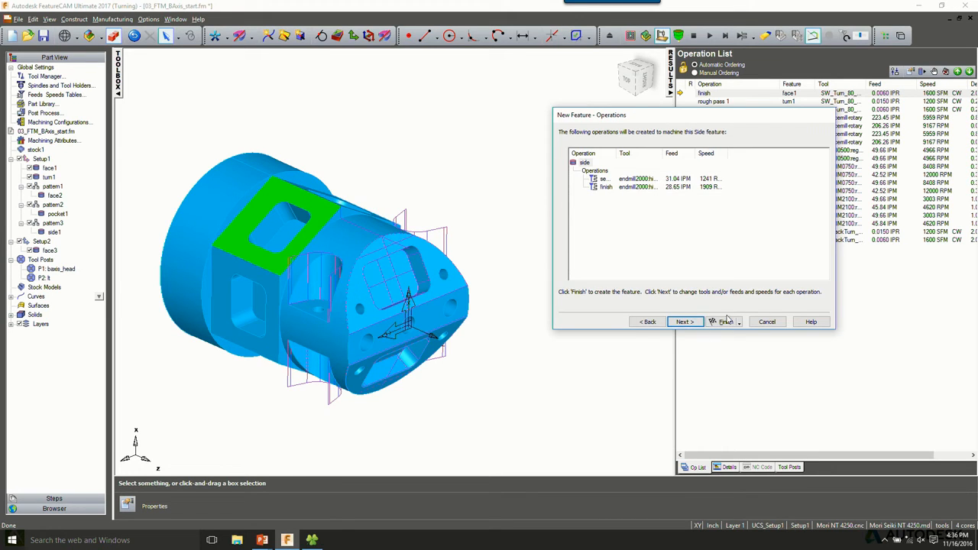
pyautogui.click(724, 322)
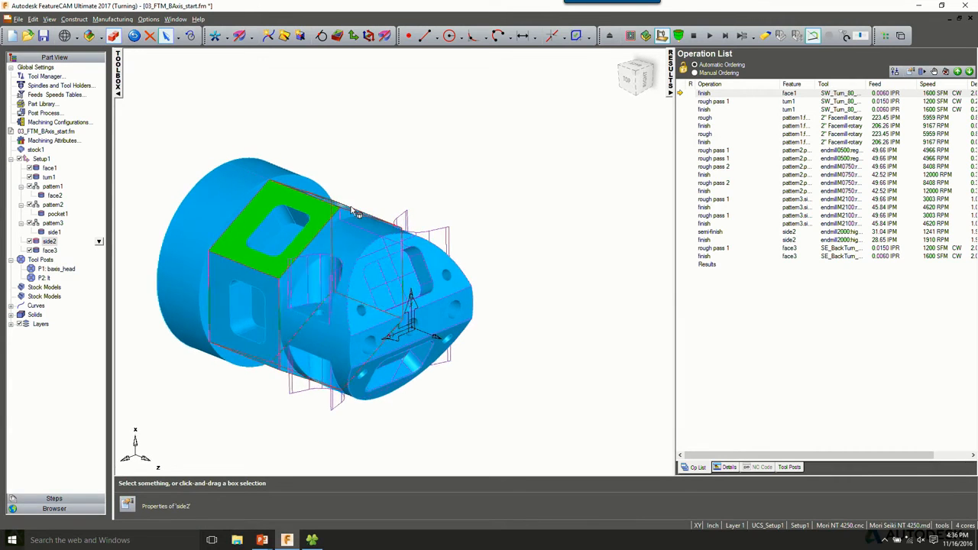
# Start a recognized turn/mill Pocket feature aligned around the index axis, normal to the highlighted hexagon flat.
pyautogui.moveTo(356, 211); pyautogui.dragTo(337, 312, button='middle')
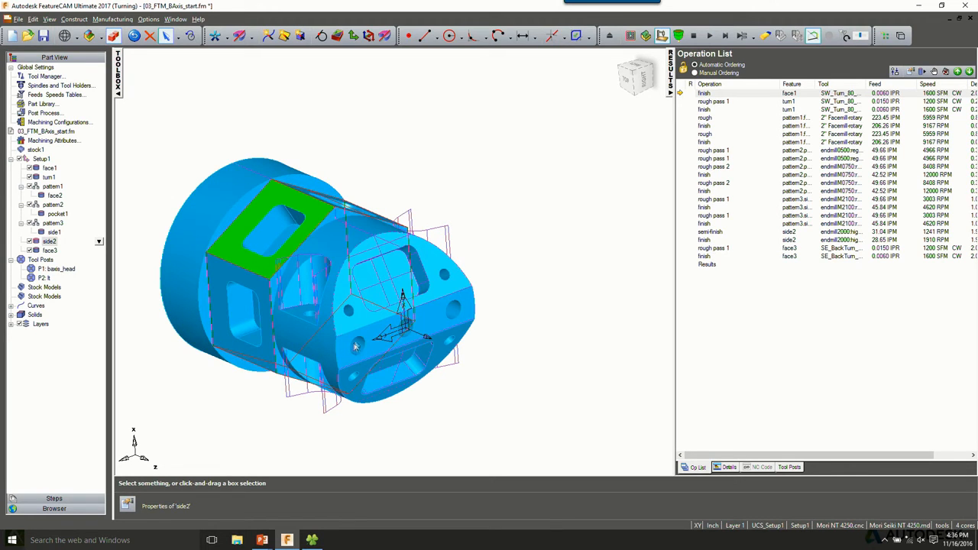
pyautogui.click(337, 35)
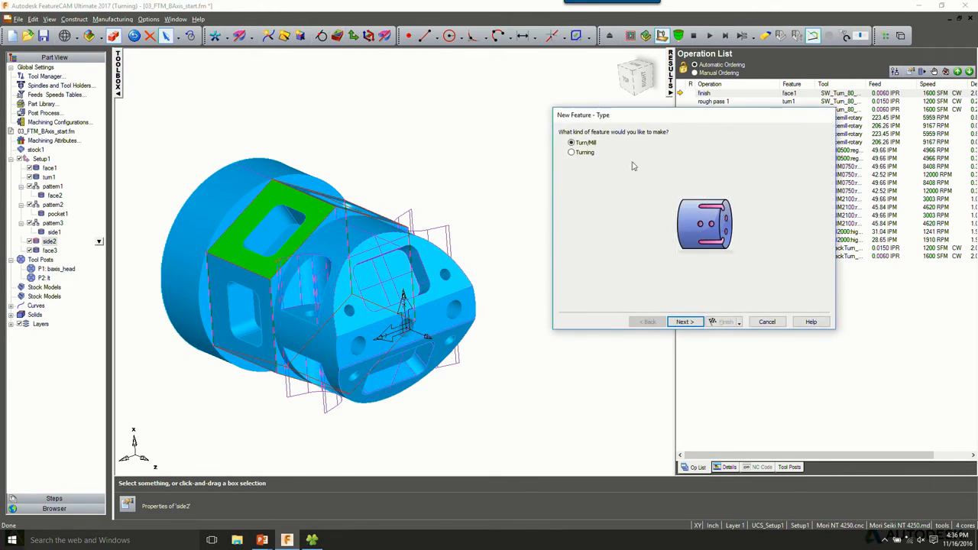
pyautogui.click(691, 322)
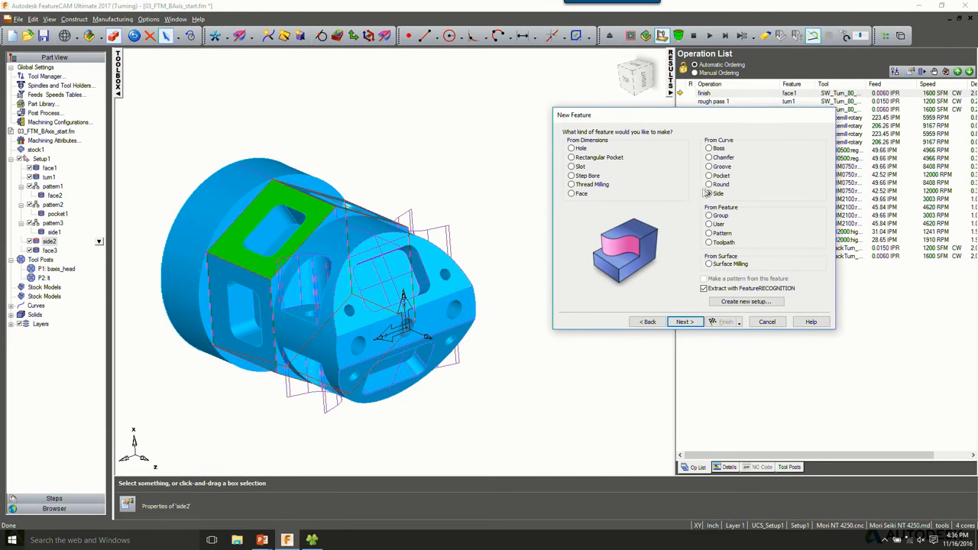
pyautogui.click(685, 322)
pyautogui.click(595, 173)
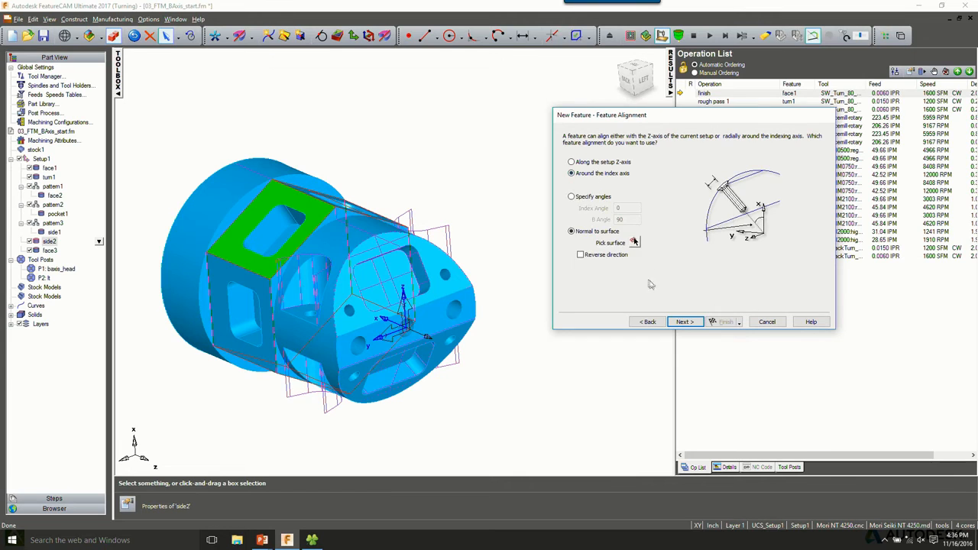
pyautogui.click(637, 246)
pyautogui.click(319, 233)
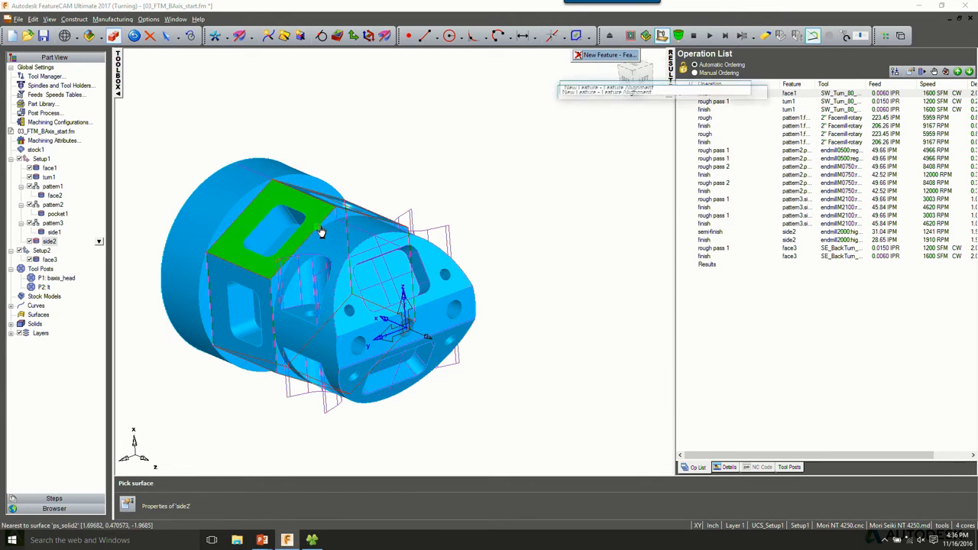
pyautogui.click(685, 321)
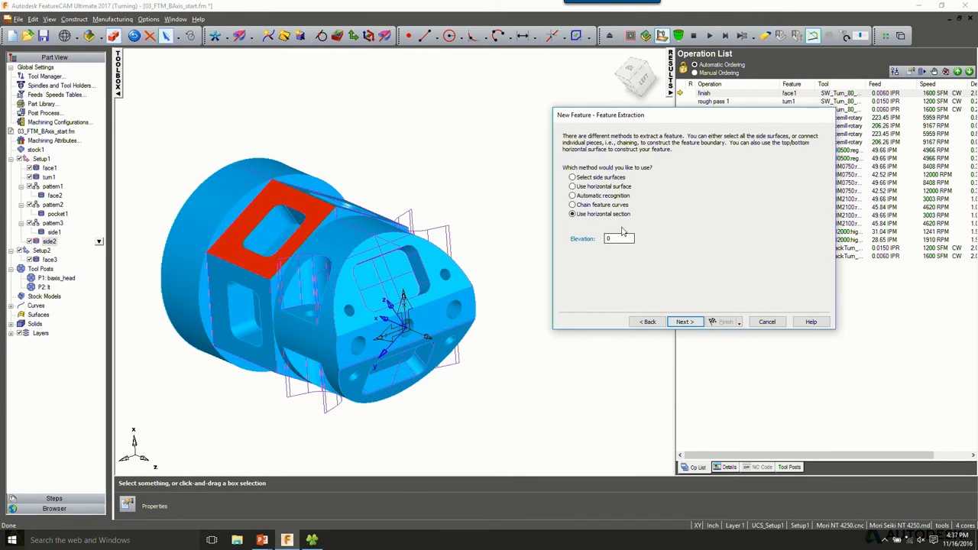
# Extract the hexagon flat's pocket with automatic recognition, selecting all recognized features, and create it.
pyautogui.click(603, 196)
pyautogui.click(683, 322)
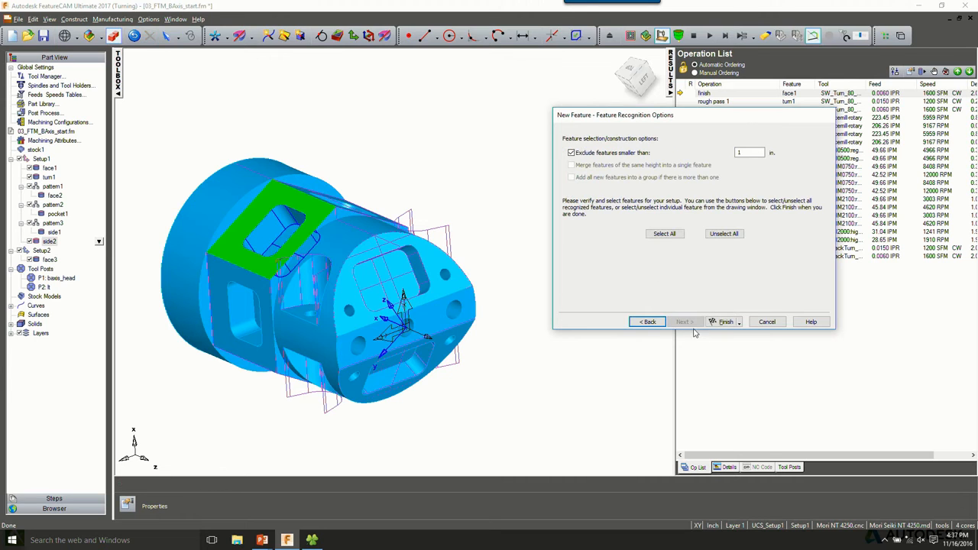
pyautogui.click(664, 234)
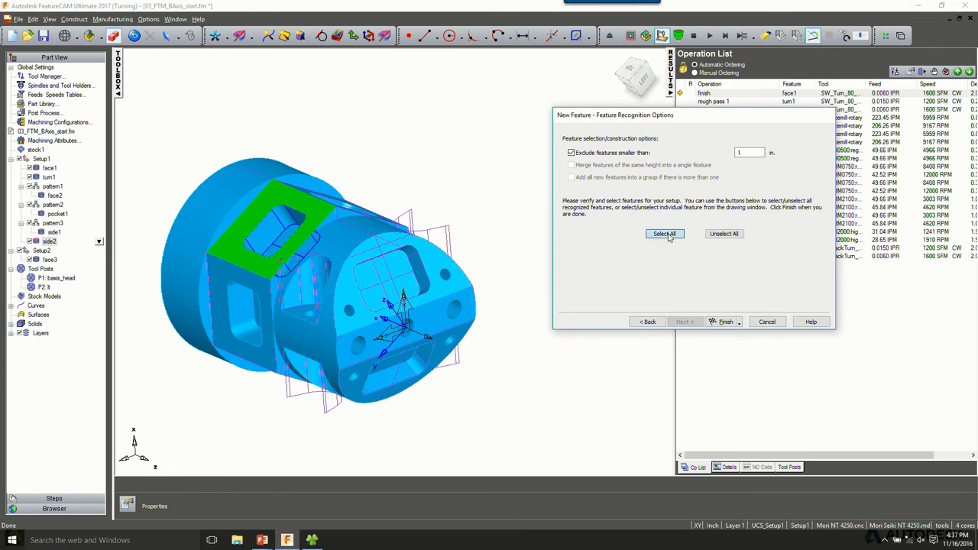
pyautogui.click(722, 322)
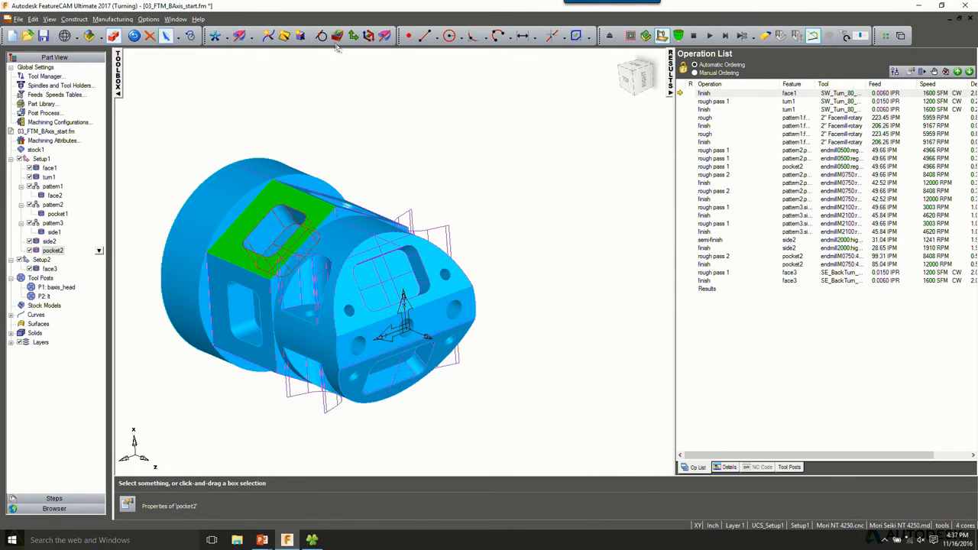
# Start a turn/mill Pattern feature based on the new hexagon-flat pocket.
pyautogui.click(337, 35)
pyautogui.click(683, 322)
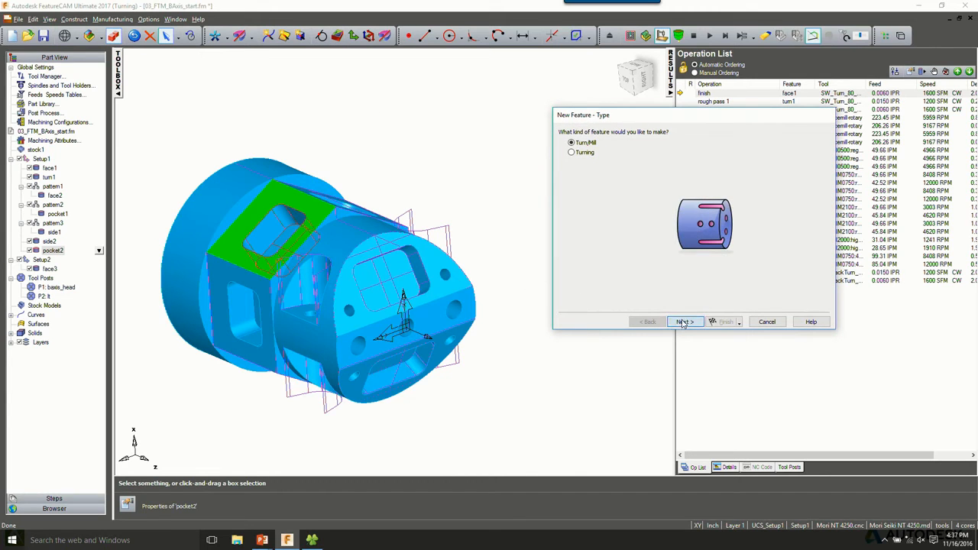
pyautogui.click(709, 234)
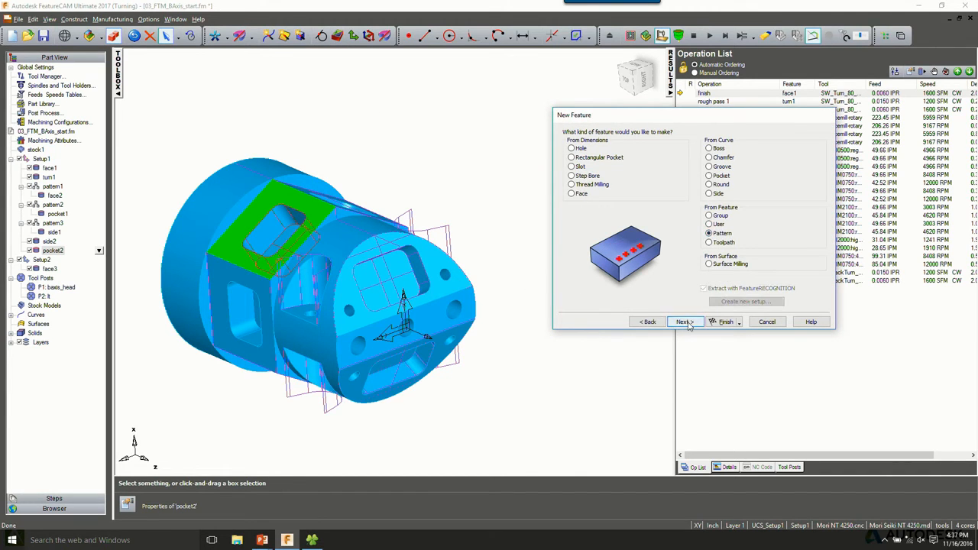
pyautogui.click(684, 321)
pyautogui.click(685, 321)
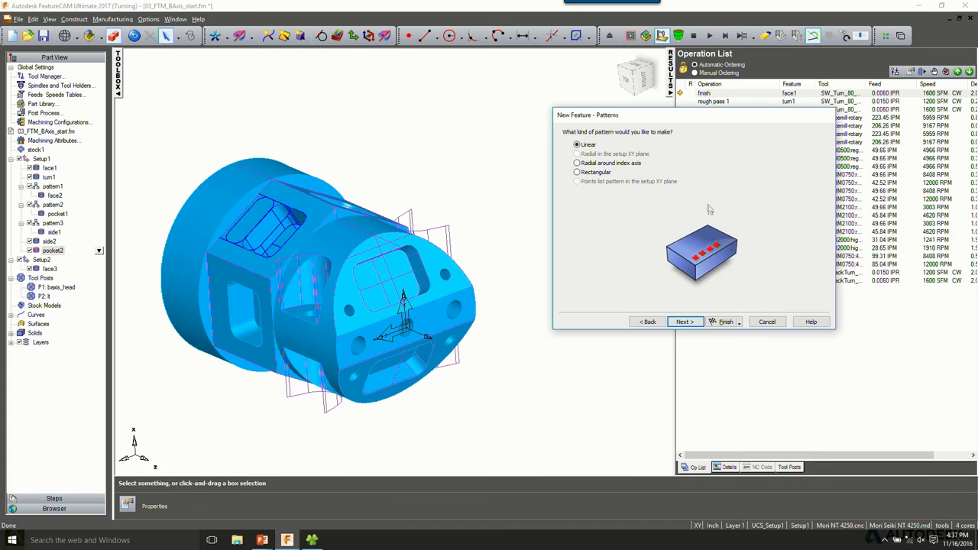
# Make the pocket pattern radial around the index axis with 6 instances at a 360/6 spacing angle, preview it and create it.
pyautogui.click(613, 164)
pyautogui.click(684, 321)
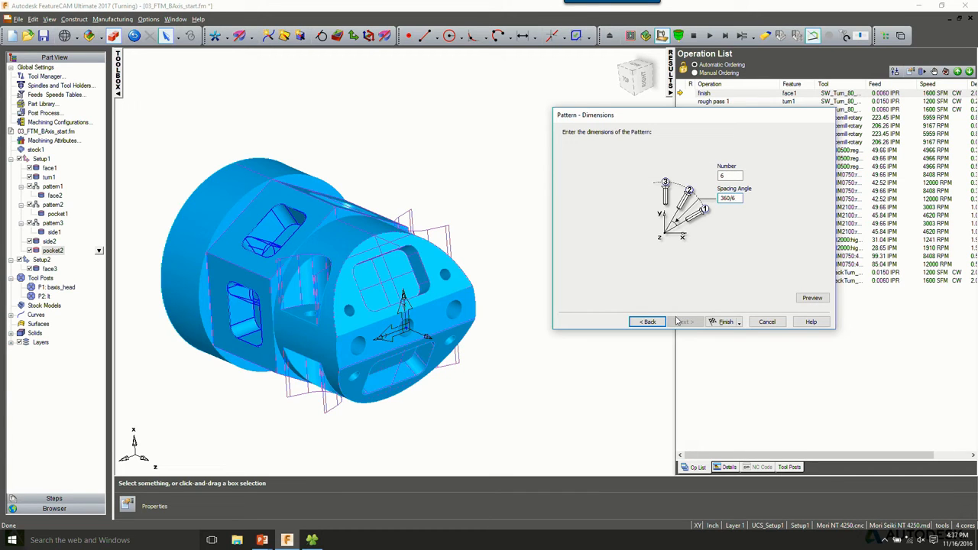
pyautogui.click(811, 298)
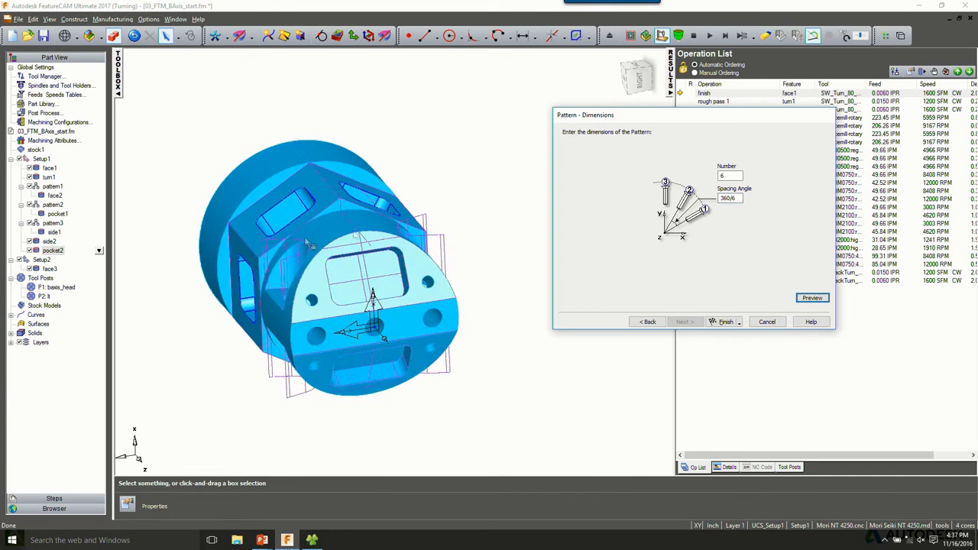
pyautogui.click(725, 322)
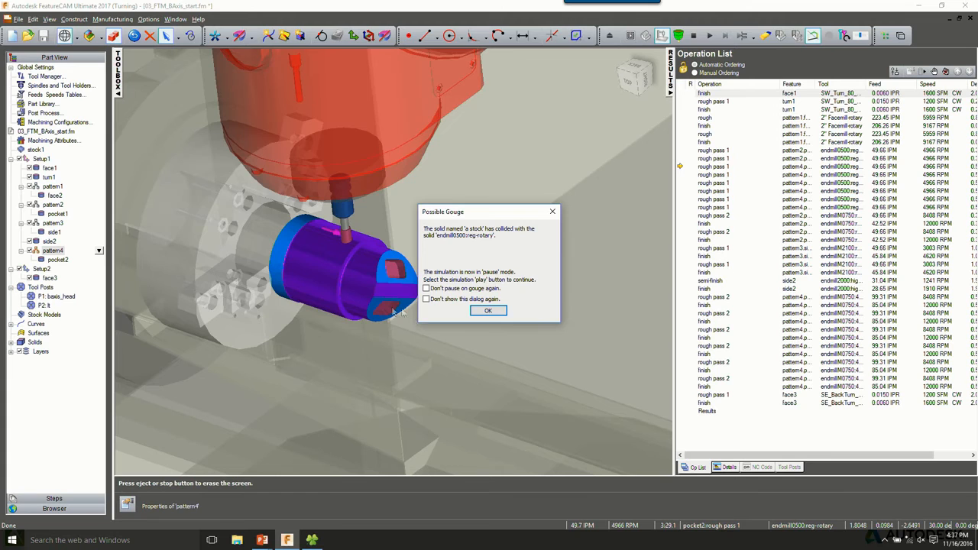
# End the gouging simulation and move side2 directly after pattern1 in Setup1's feature order, clearing the rerun simulation.
pyautogui.press('Return')
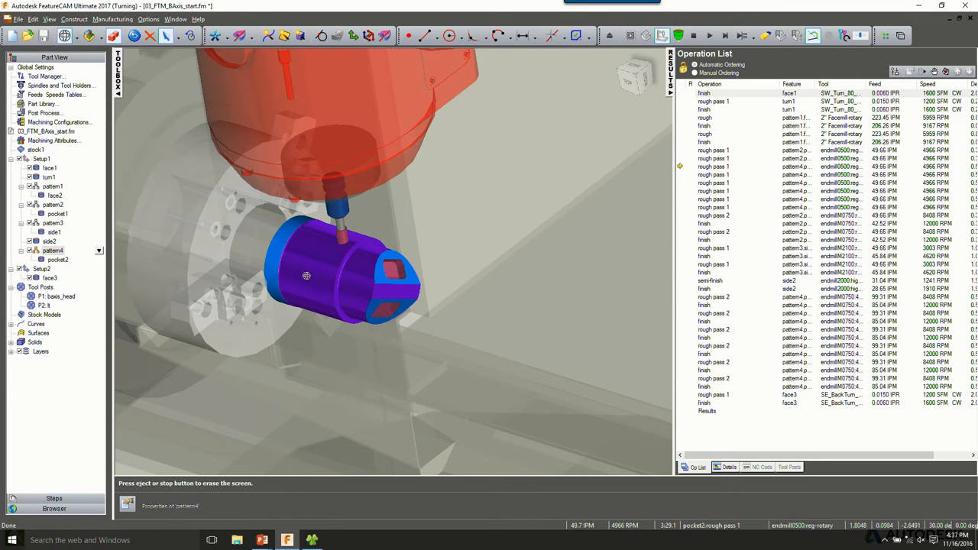
pyautogui.press('Escape')
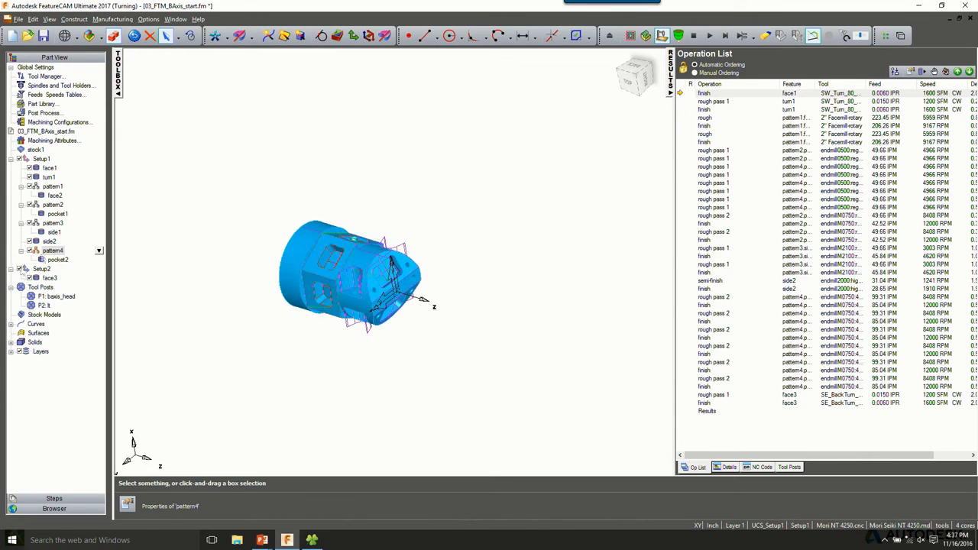
pyautogui.moveTo(49, 241); pyautogui.dragTo(56, 205)
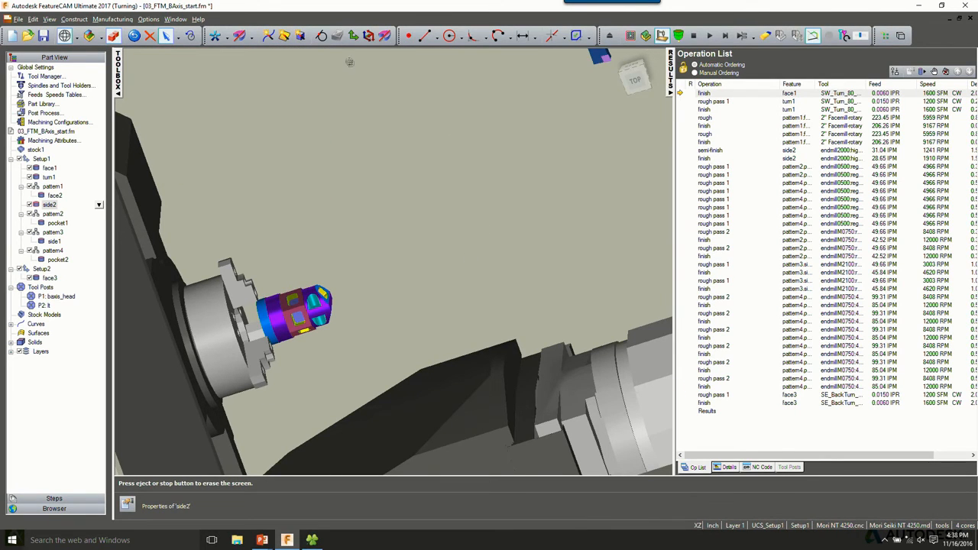
pyautogui.click(609, 35)
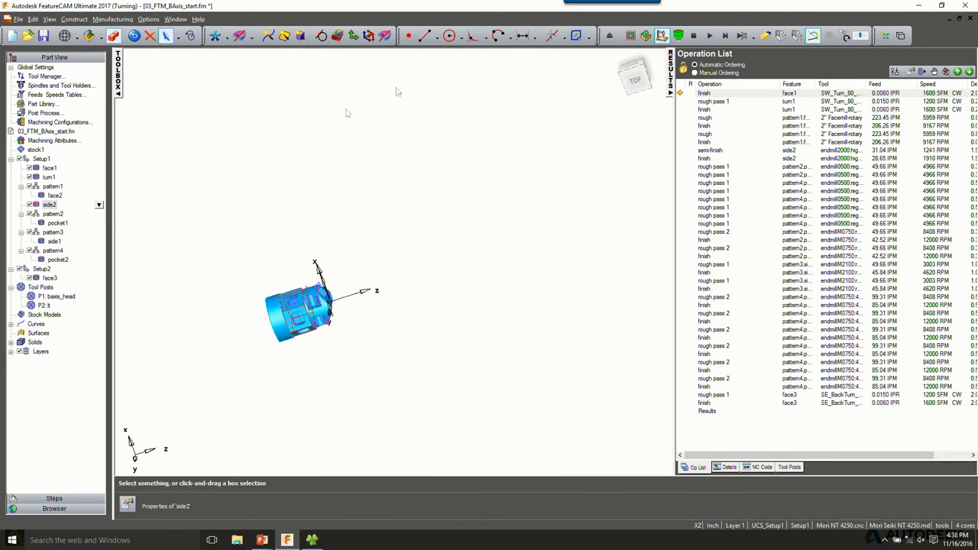
# Start a turn/mill Hole feature with feature recognition, aligned along the setup Z-axis.
pyautogui.click(336, 36)
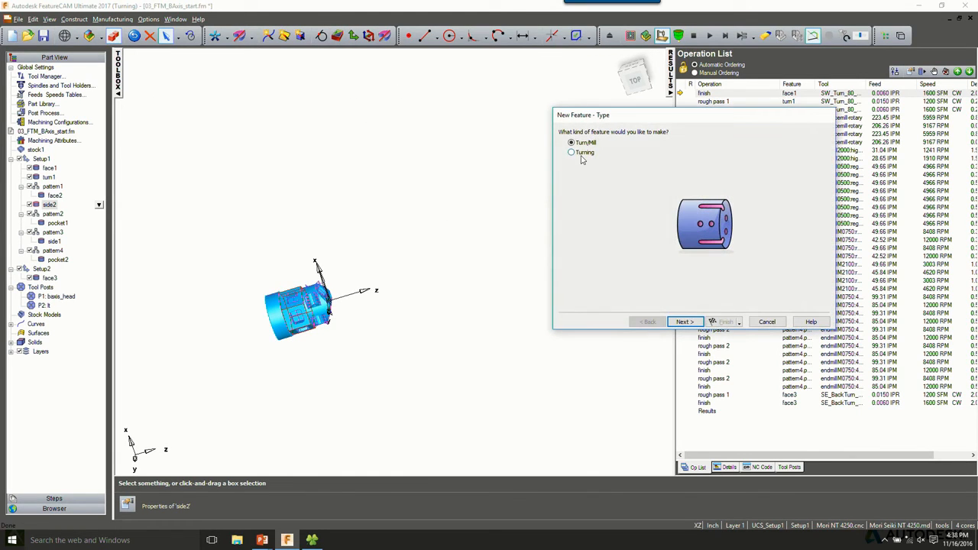
pyautogui.click(683, 321)
pyautogui.click(573, 148)
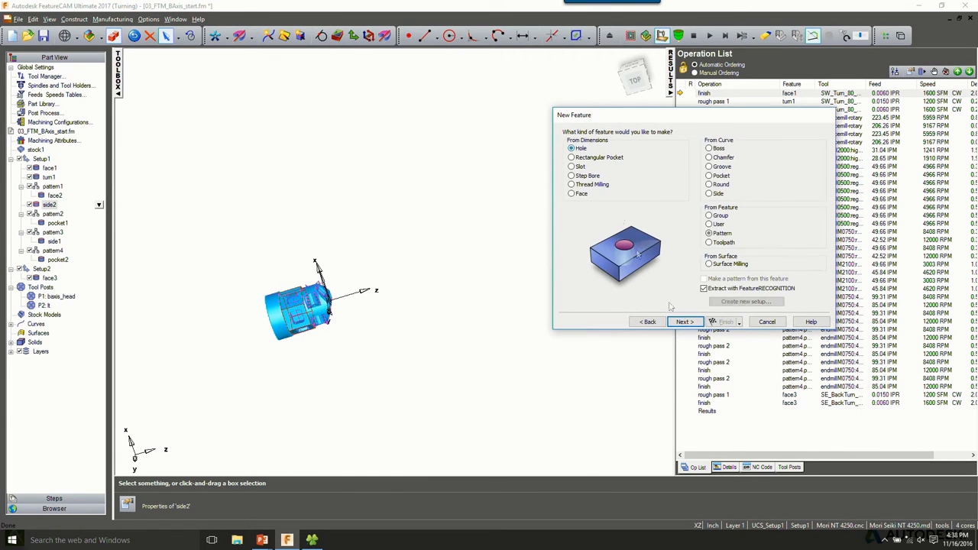
pyautogui.click(683, 322)
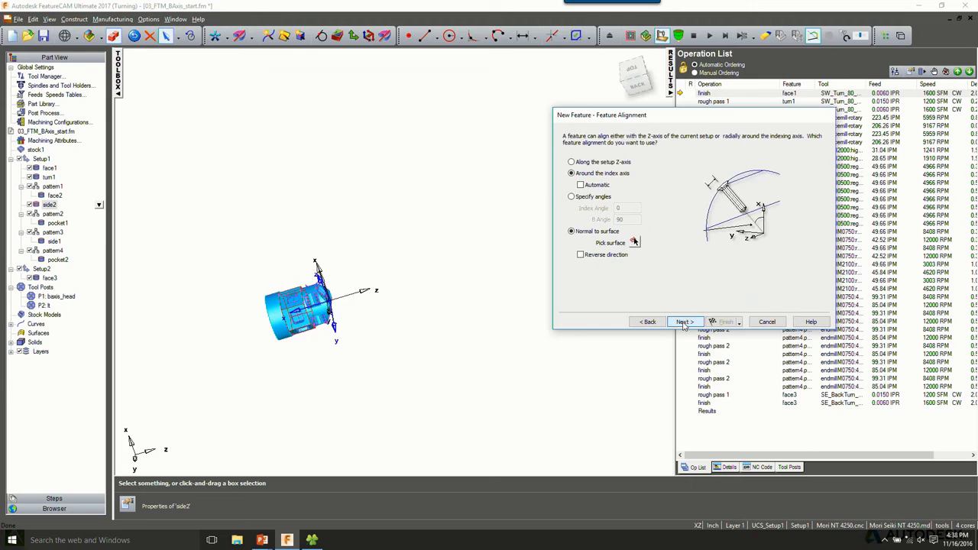
pyautogui.click(586, 164)
pyautogui.click(684, 322)
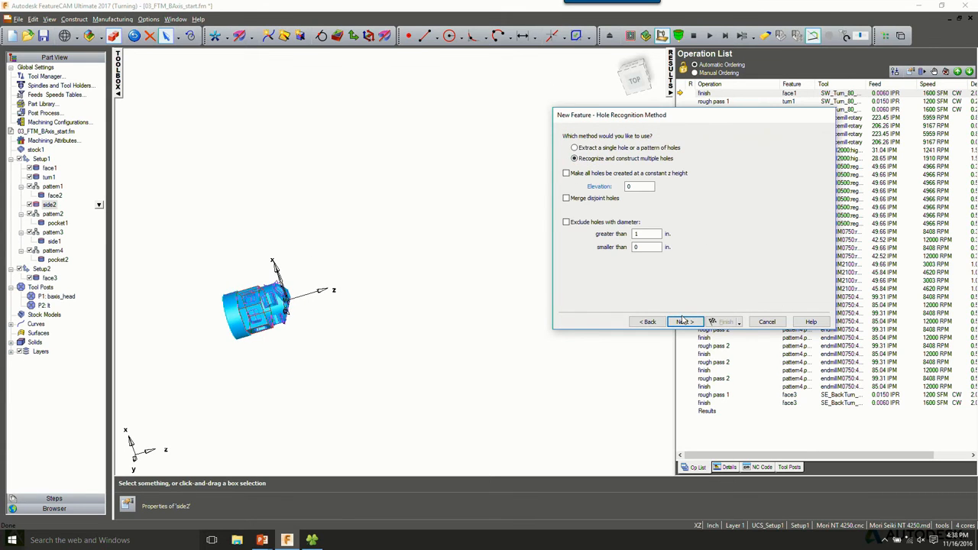
# Recognize multiple holes on the front face, select all of them and create them merged as a pattern.
pyautogui.click(684, 322)
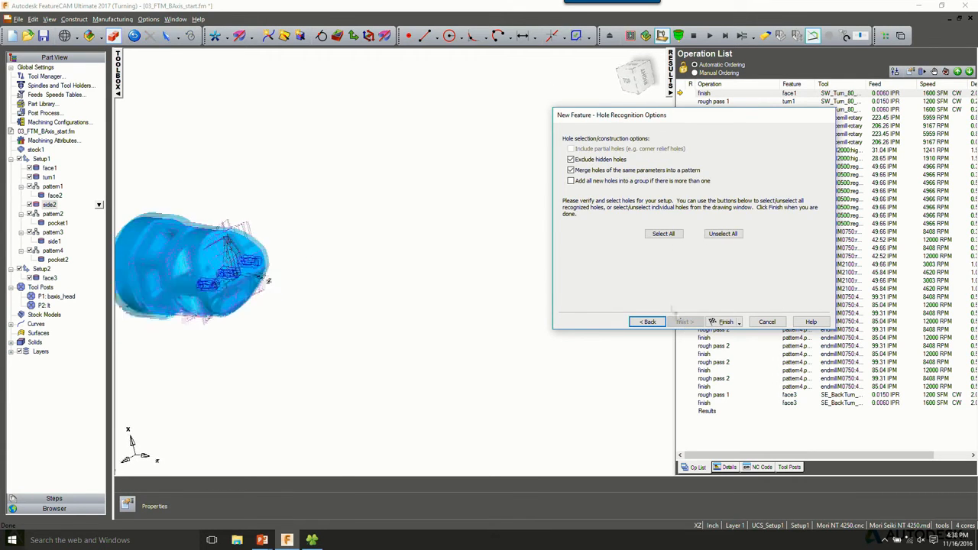
pyautogui.click(663, 234)
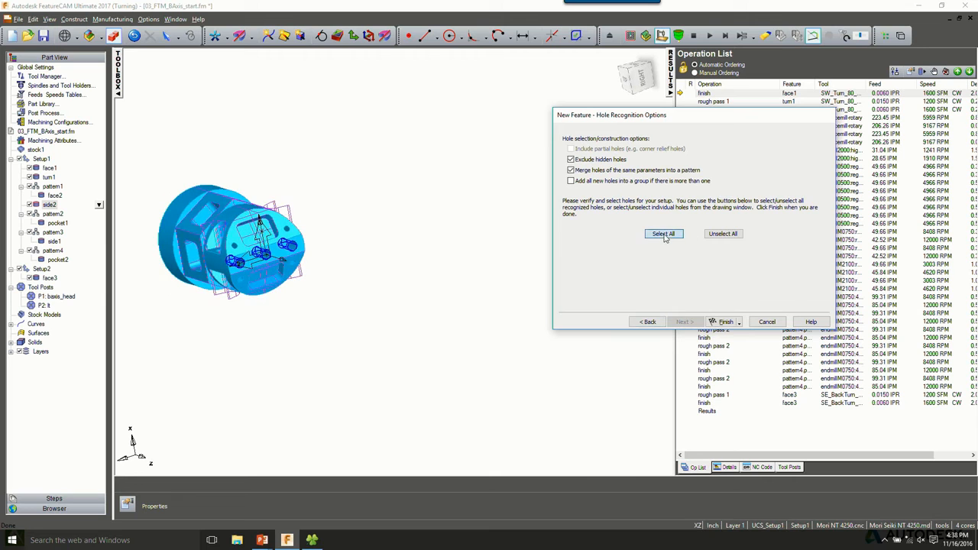
pyautogui.click(725, 323)
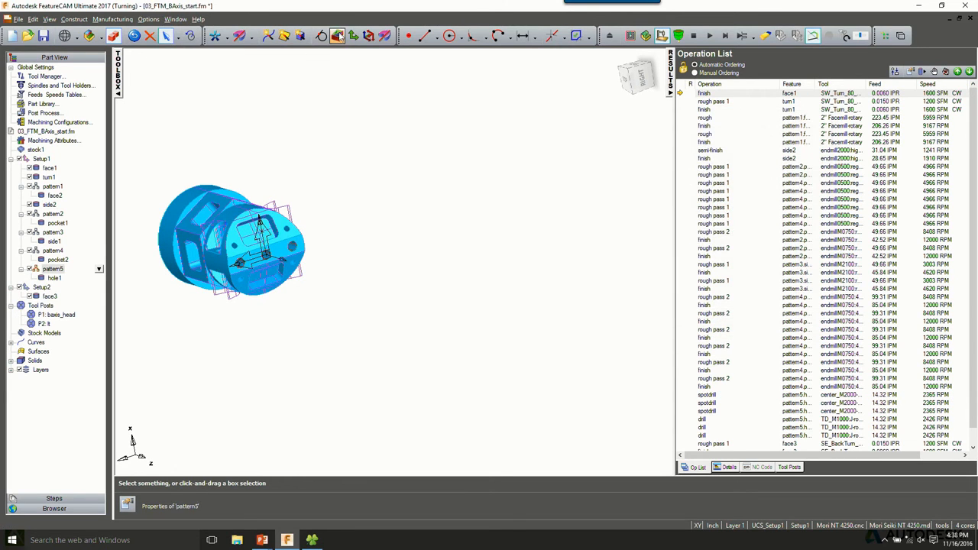
# Start a turn/mill Hole feature with automatic alignment around the index axis and recognize multiple holes on the part.
pyautogui.click(337, 35)
pyautogui.click(684, 320)
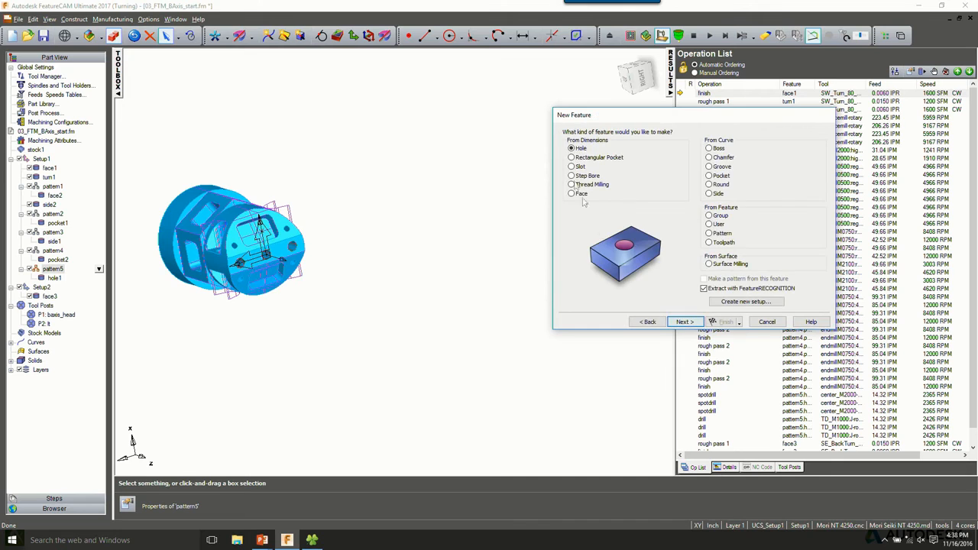
pyautogui.click(684, 321)
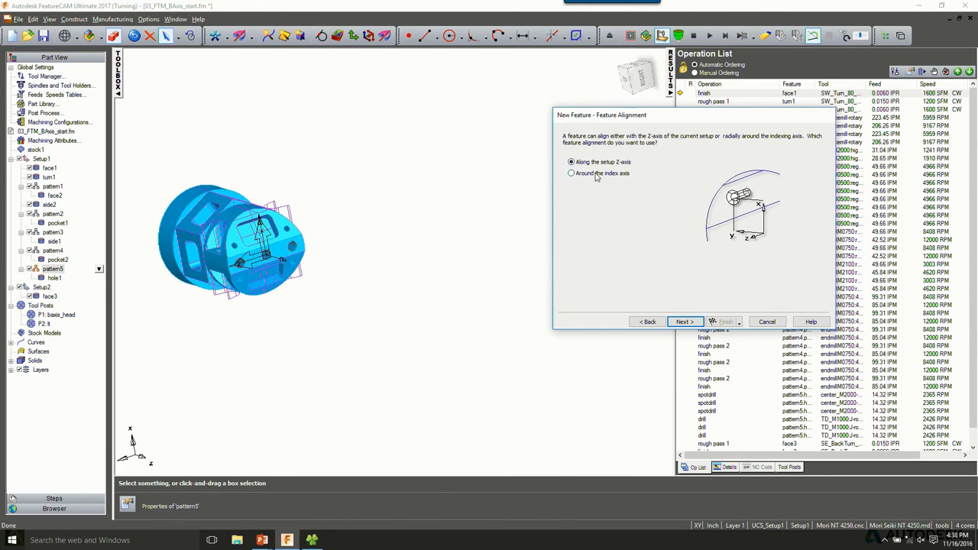
pyautogui.click(572, 172)
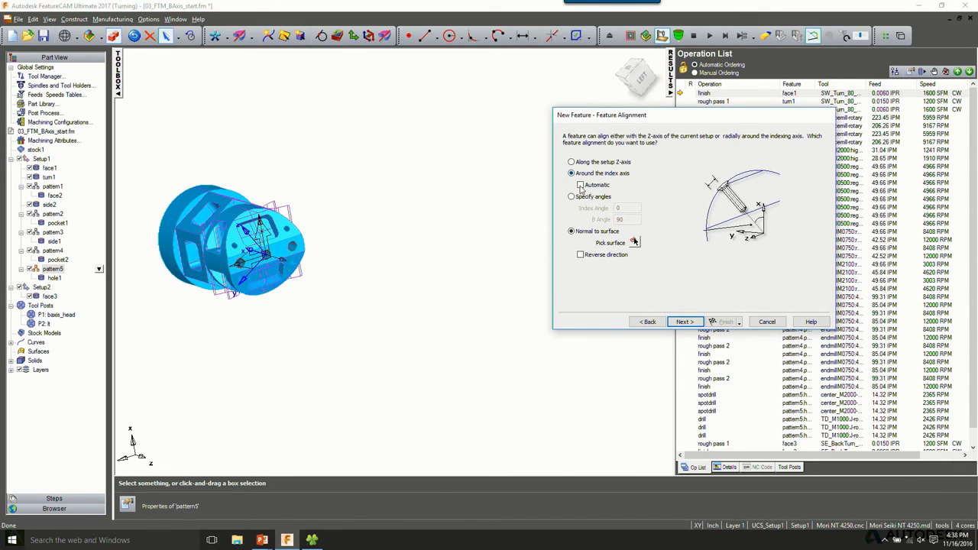
pyautogui.click(580, 185)
pyautogui.click(683, 322)
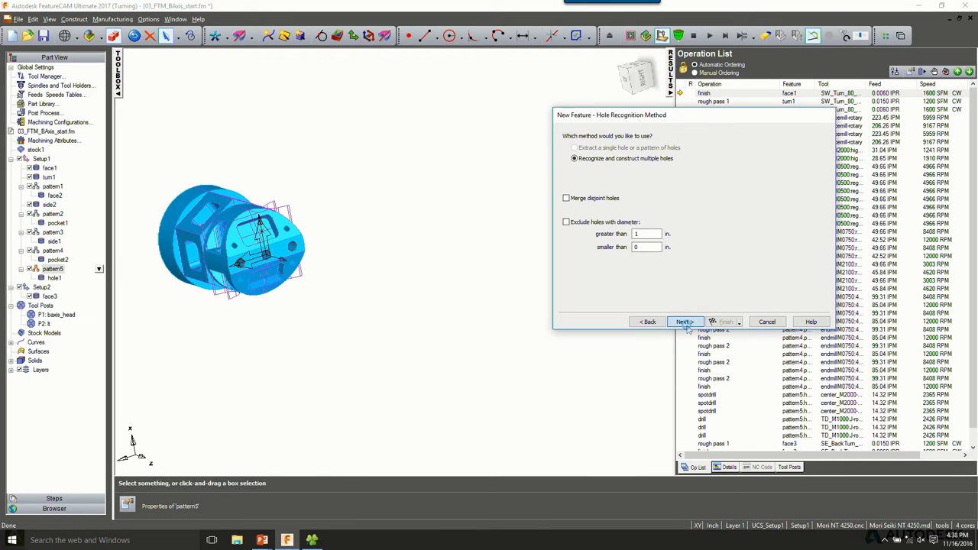
pyautogui.click(684, 321)
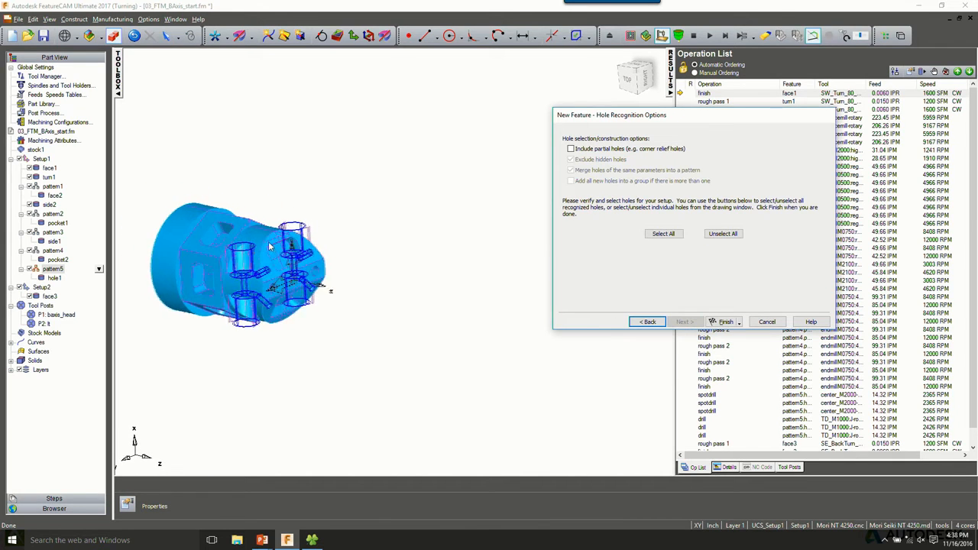
pyautogui.moveTo(270, 246); pyautogui.dragTo(403, 275, button='middle')
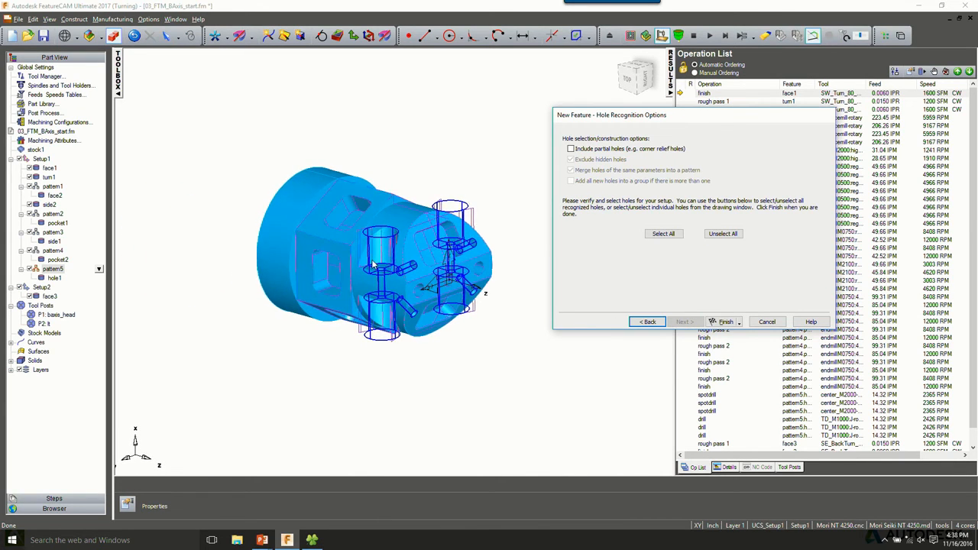
# Exclude holes with a diameter greater than .5 in. from the recognition, select all remaining holes and create them.
pyautogui.click(647, 322)
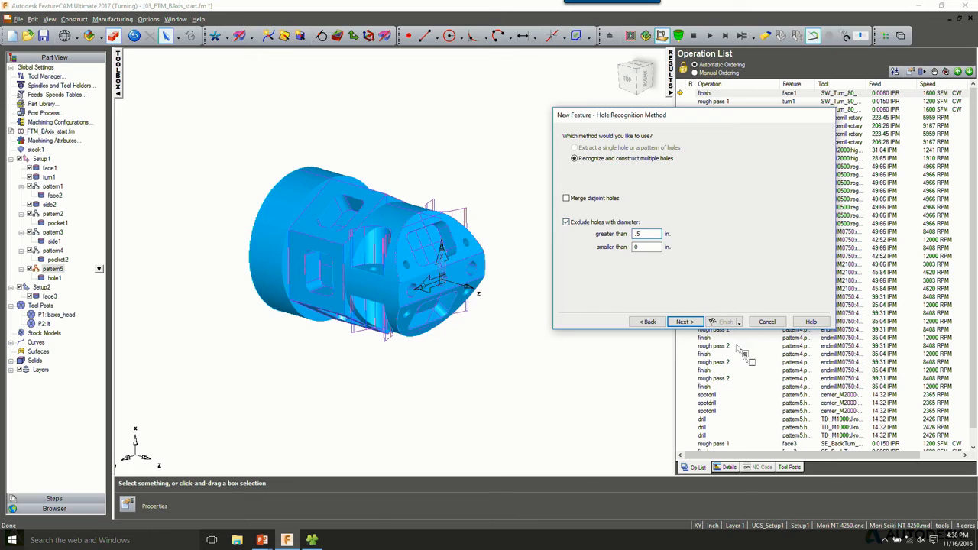
pyautogui.click(683, 322)
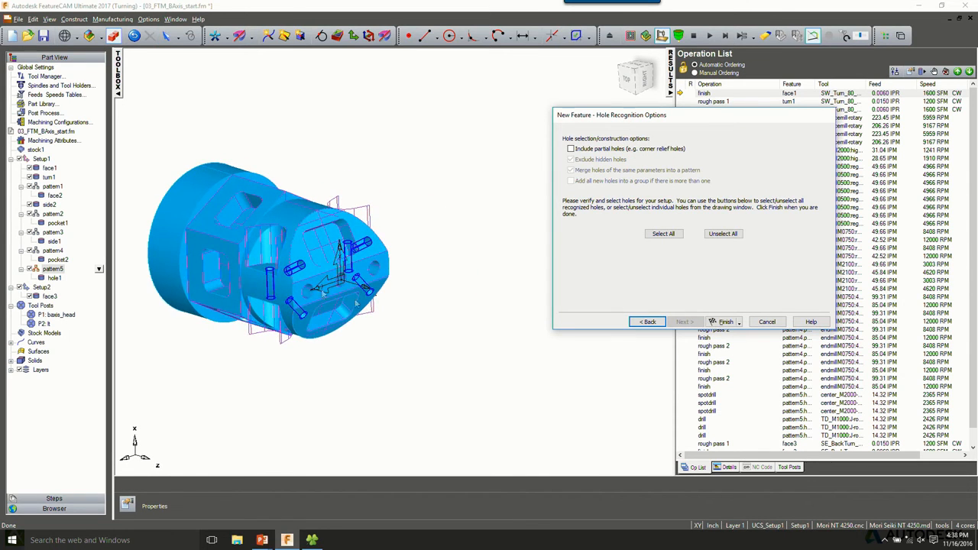
pyautogui.click(664, 233)
pyautogui.click(725, 321)
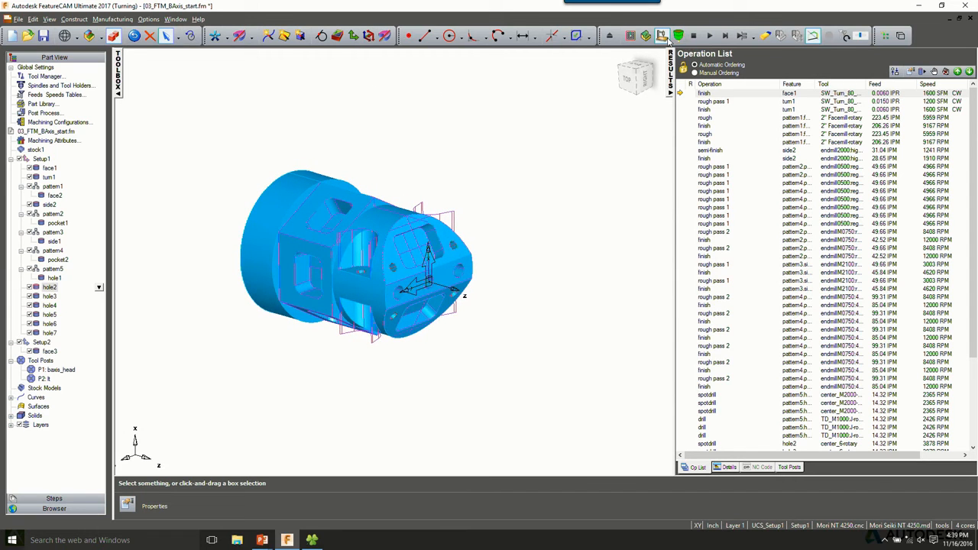
# Run the 3D simulation of all part operations including the new holes and clear it.
pyautogui.click(708, 37)
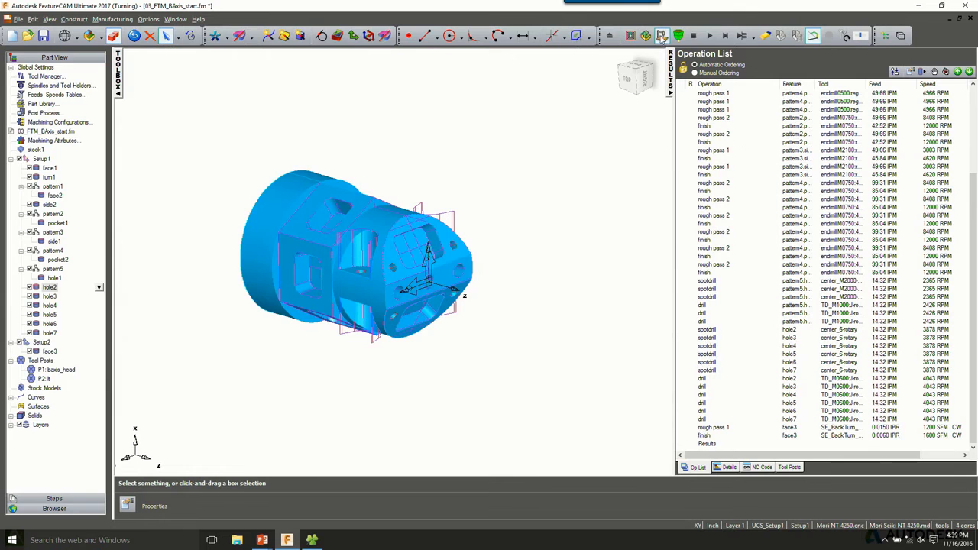
pyautogui.click(661, 36)
pyautogui.click(708, 36)
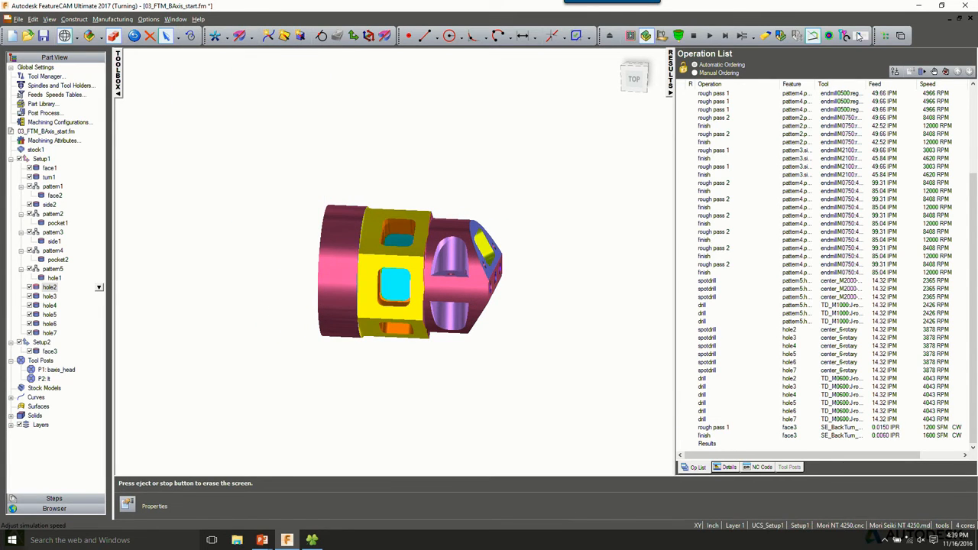
pyautogui.click(858, 36)
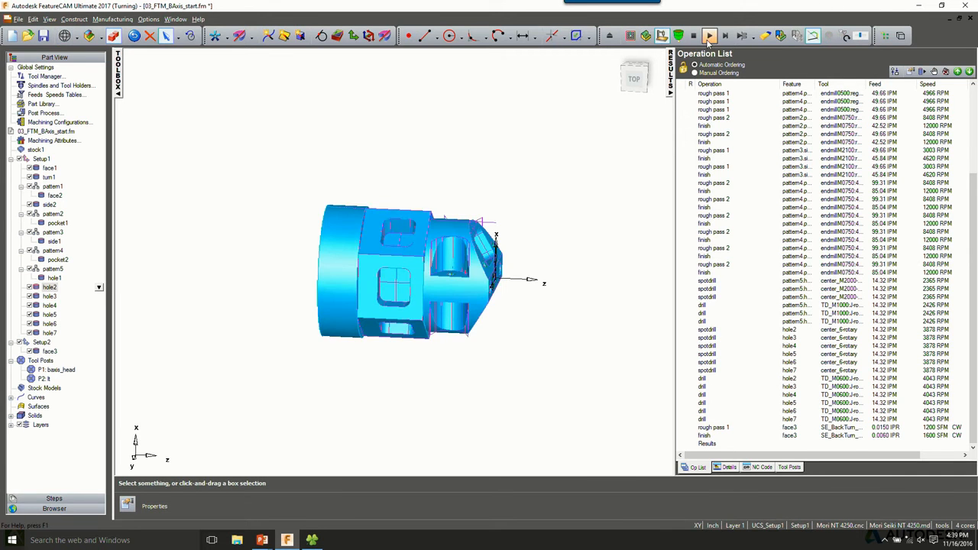
# Run the machine simulation of all operations, inspect the machining from a wider view and end it.
pyautogui.click(708, 37)
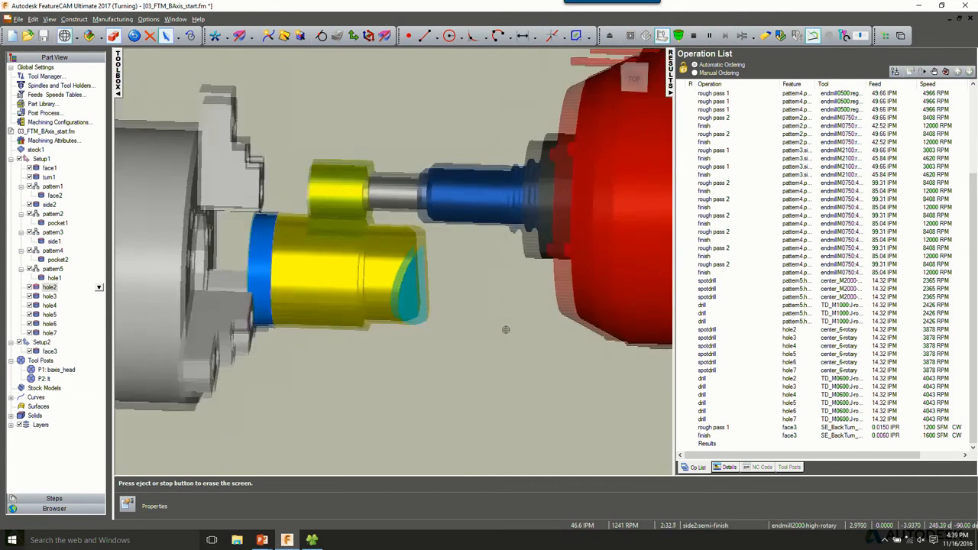
pyautogui.scroll(-3, 506, 329)
pyautogui.moveTo(504, 328); pyautogui.dragTo(685, 140, button='middle')
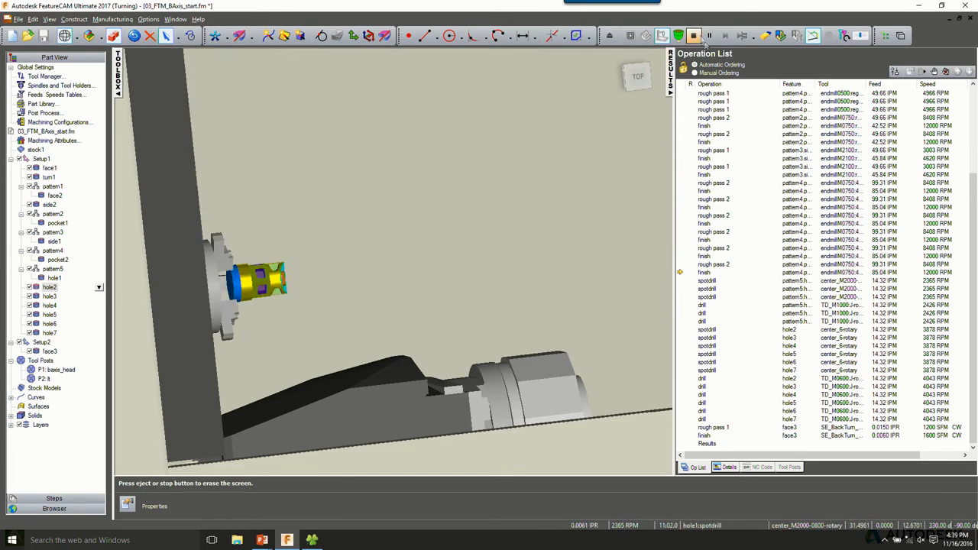
pyautogui.click(694, 36)
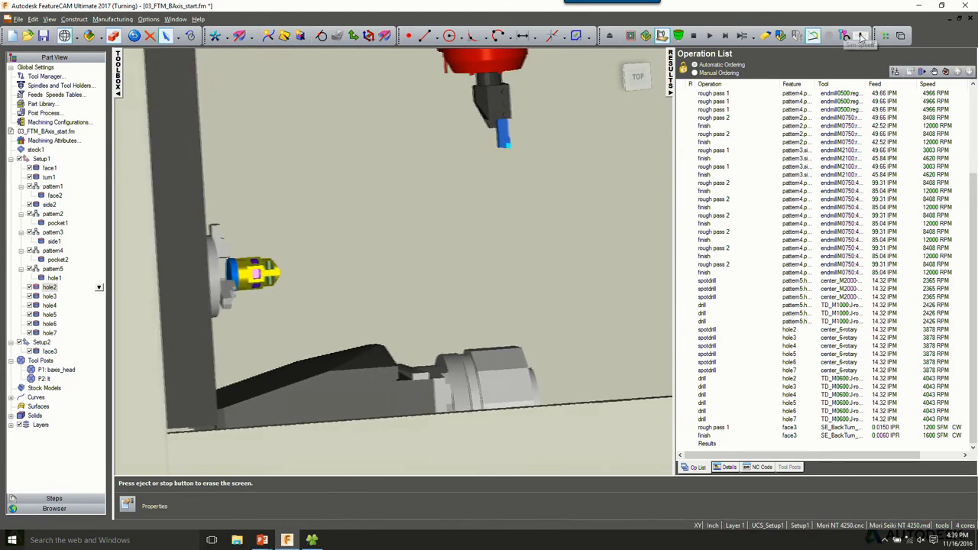
pyautogui.moveTo(860, 35); pyautogui.dragTo(856, 36)
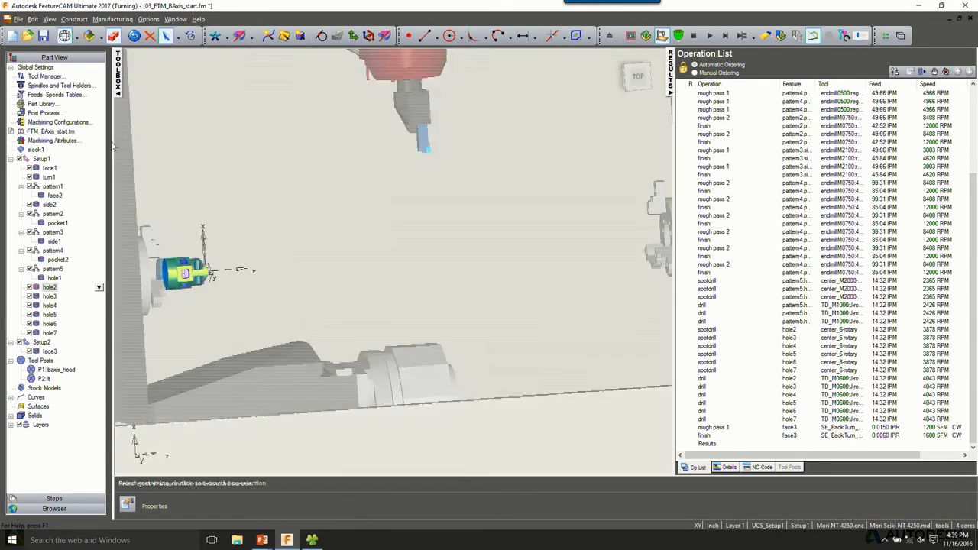
# Start a turning Part Handling feature in Setup1.
pyautogui.click(41, 158)
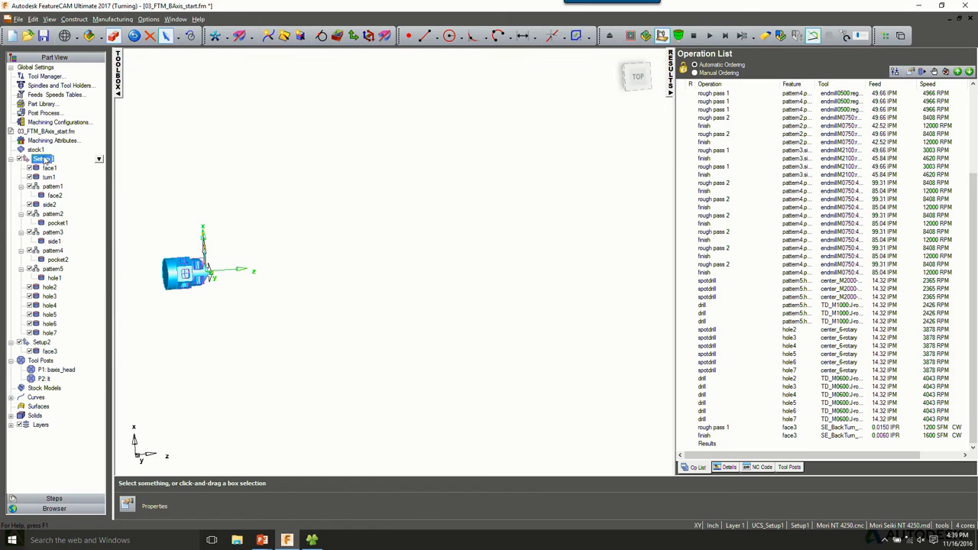
pyautogui.click(336, 36)
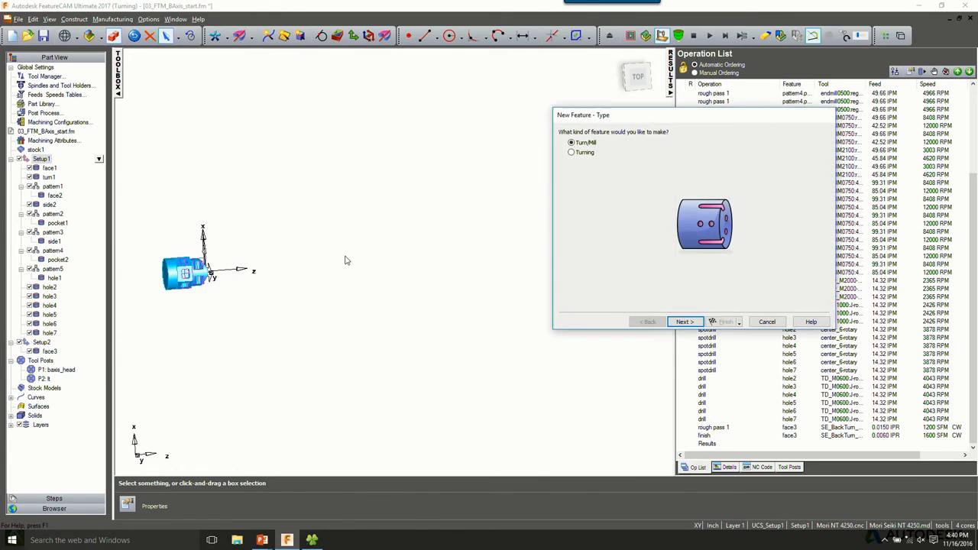
pyautogui.click(572, 153)
pyautogui.click(683, 321)
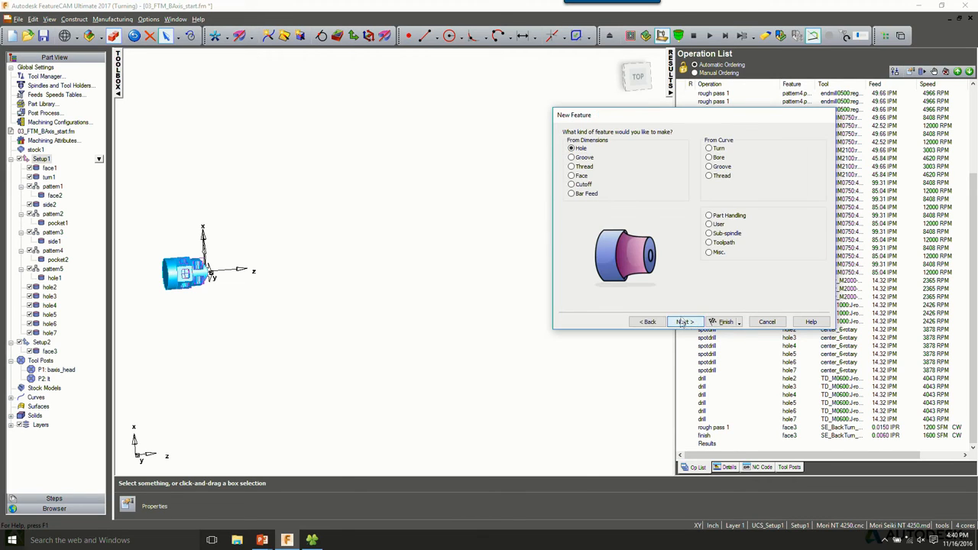
pyautogui.click(718, 217)
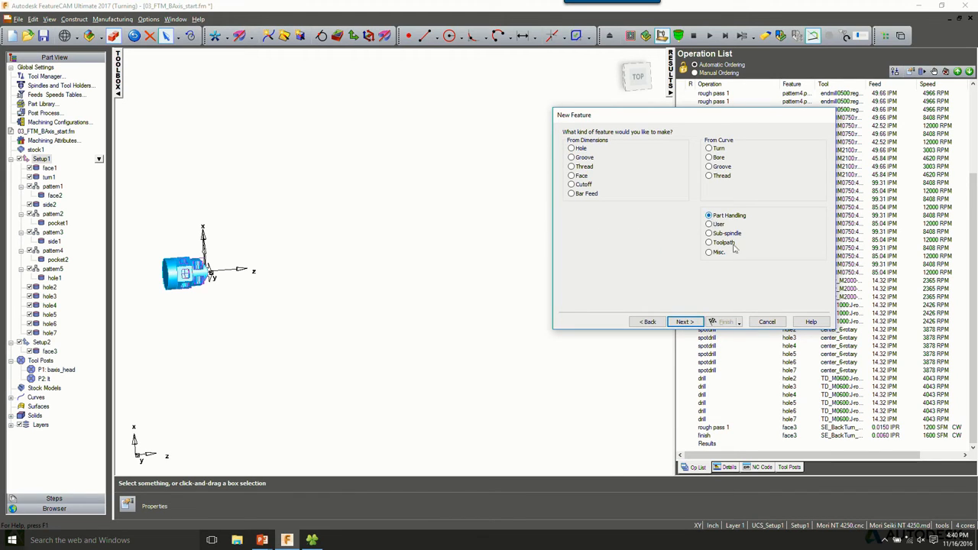
pyautogui.click(684, 321)
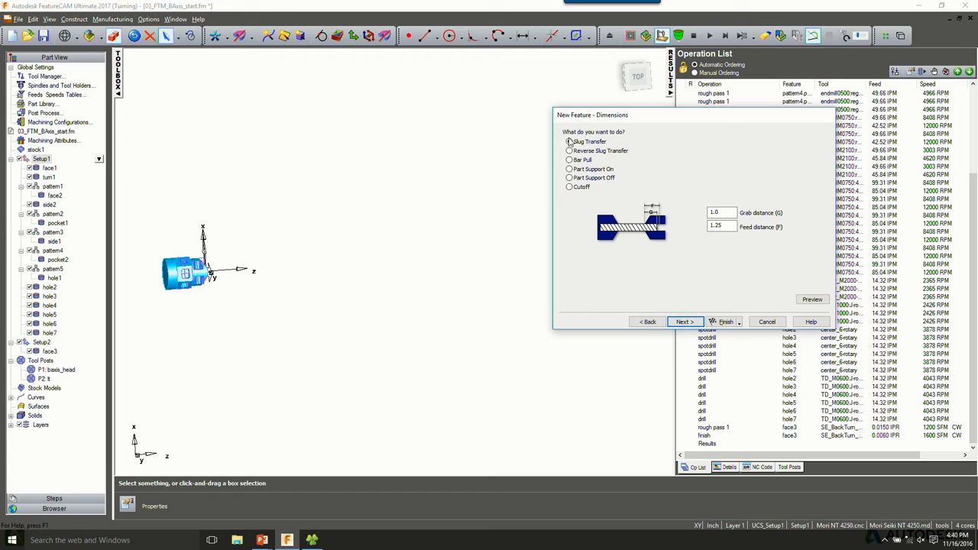
# Create a slug transfer with its grab distance and the baxis_head transfer tool post, and clear its machine simulation.
pyautogui.doubleClick(720, 212)
pyautogui.click(684, 321)
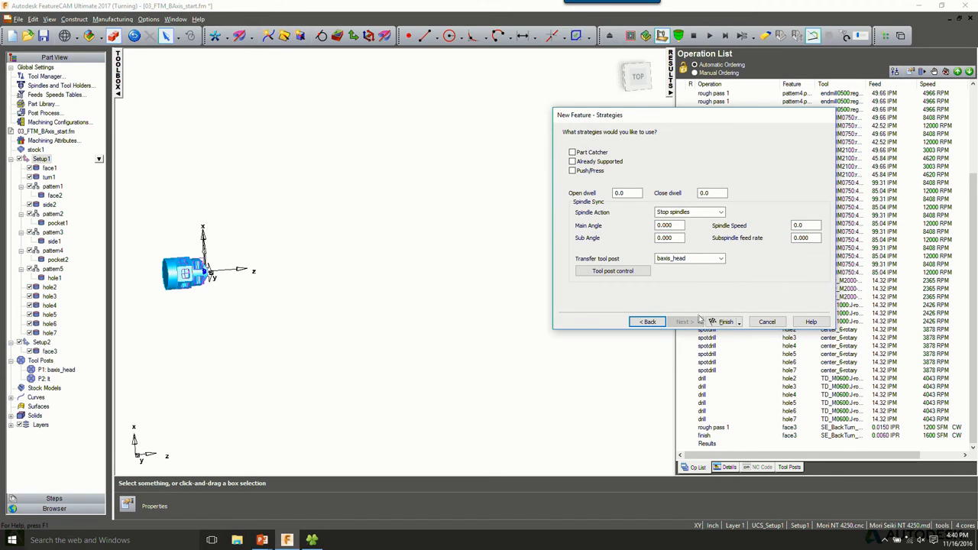
pyautogui.click(723, 322)
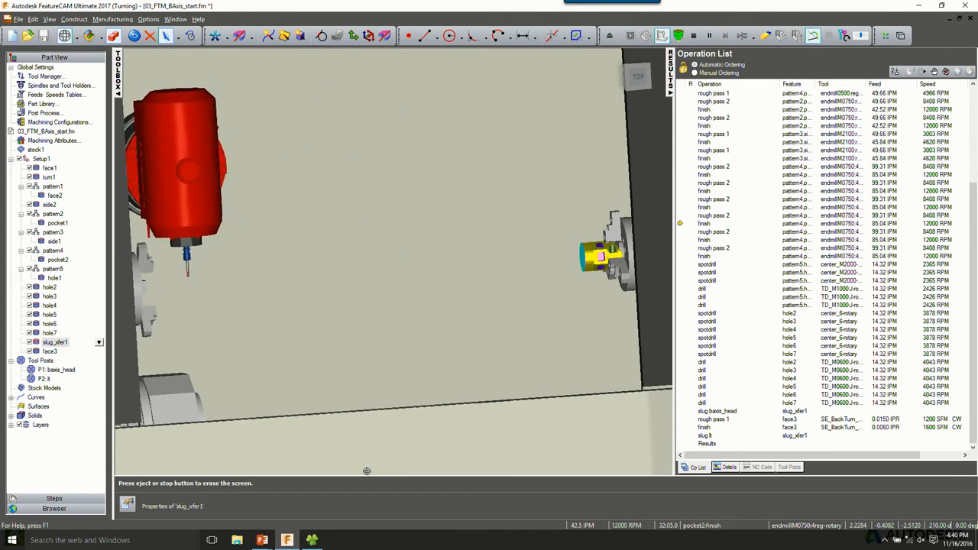
pyautogui.press('Escape')
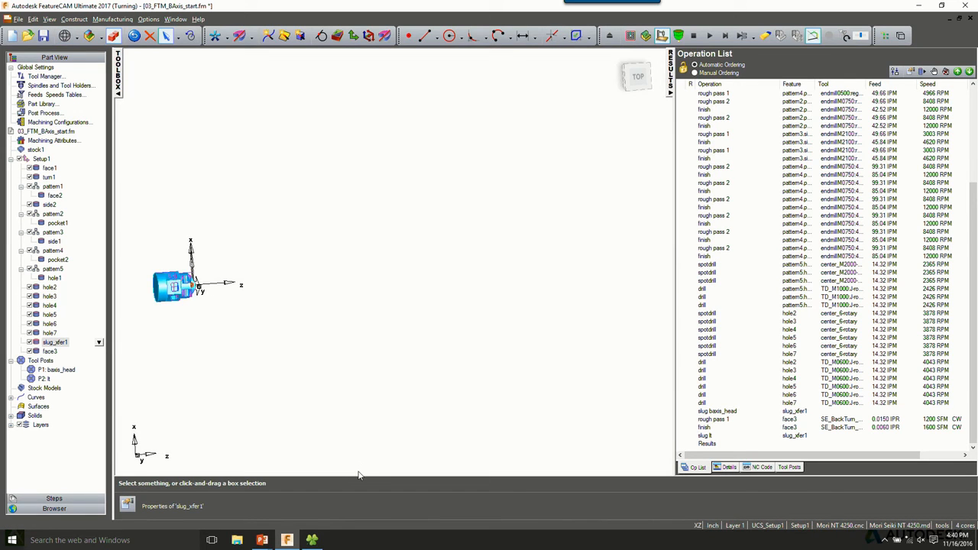
# Switch to the PowerPoint slide show and toggle its presenter view.
pyautogui.hotkey('alt', 'Tab')
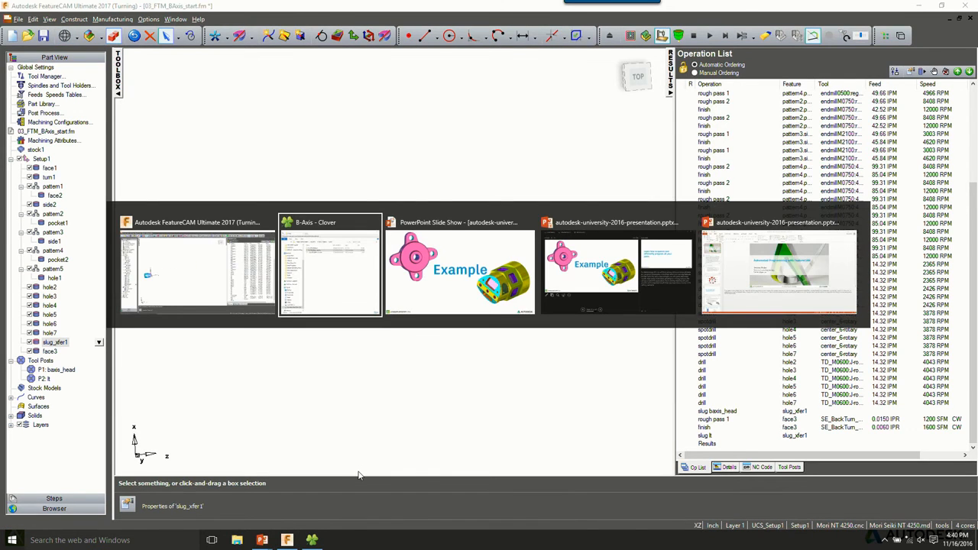
pyautogui.hotkey('alt', 'Tab')
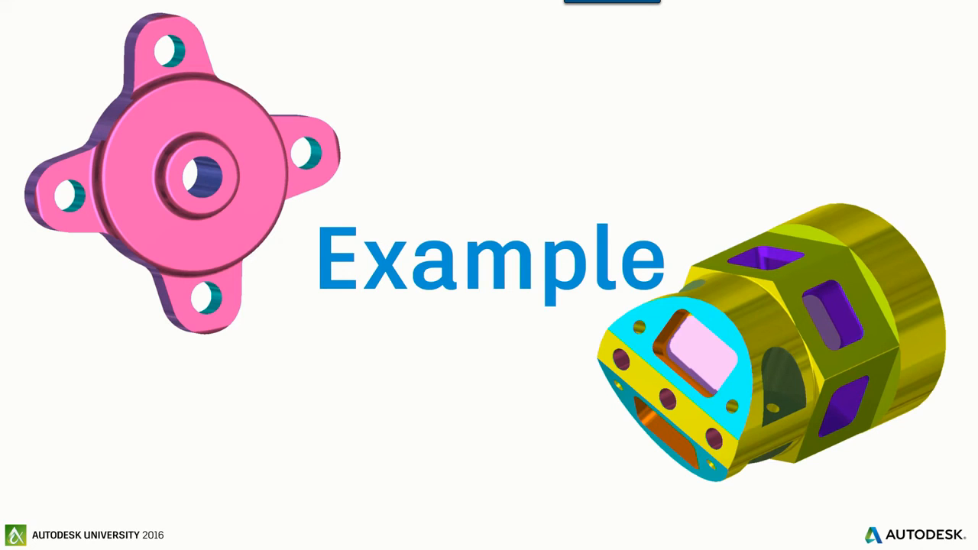
pyautogui.rightClick(337, 269)
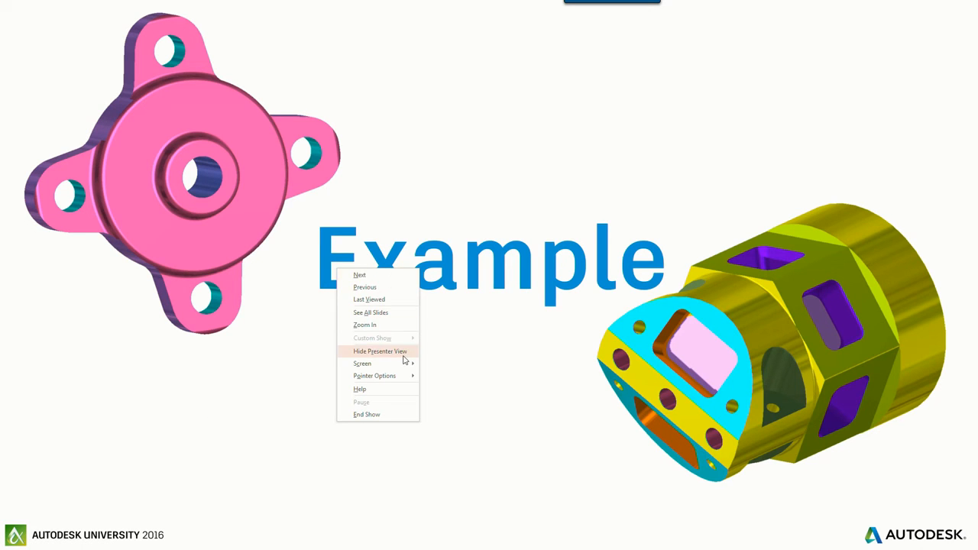
pyautogui.click(403, 353)
pyautogui.rightClick(408, 316)
pyautogui.click(429, 396)
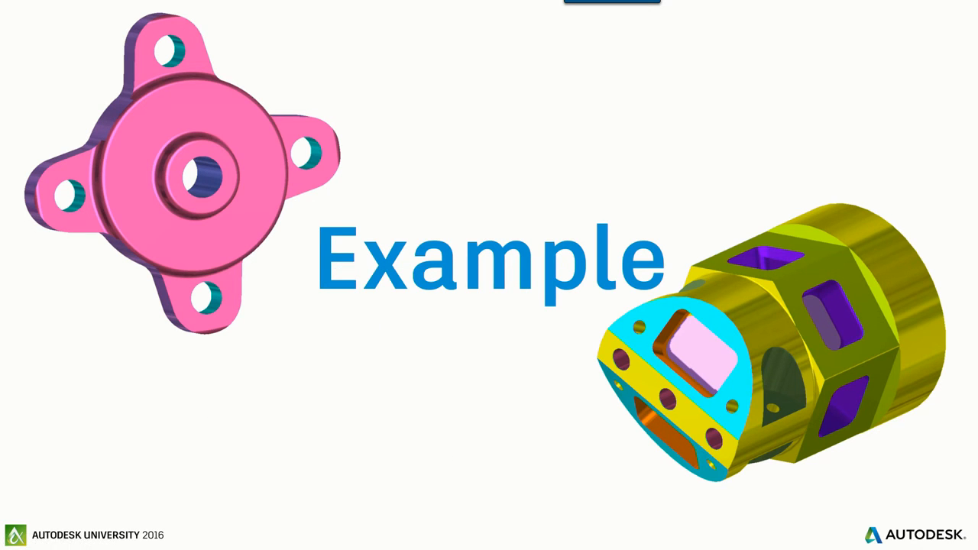
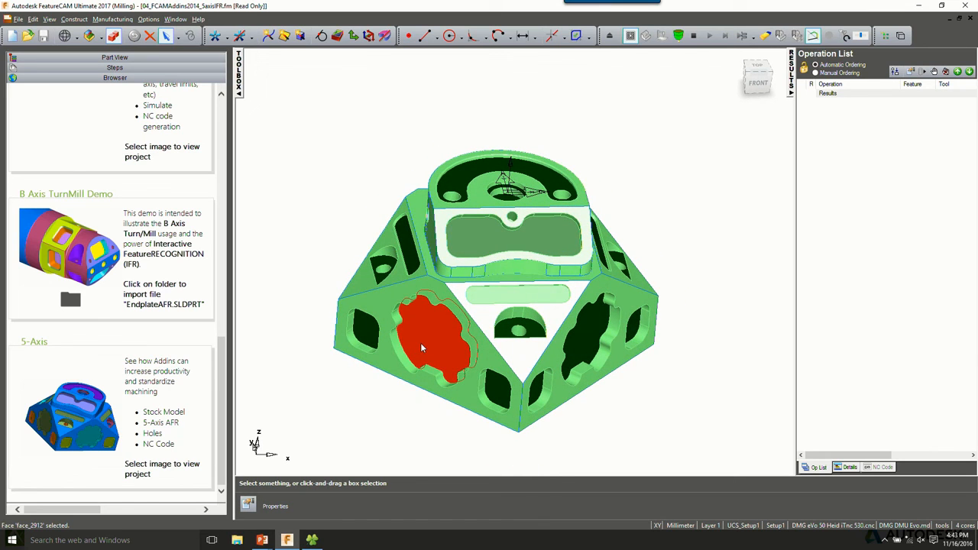
# Select all dark green pocket floor faces by color and run the FiveAxisIFR add-in to create their features.
pyautogui.hotkey('ctrl', 'k')
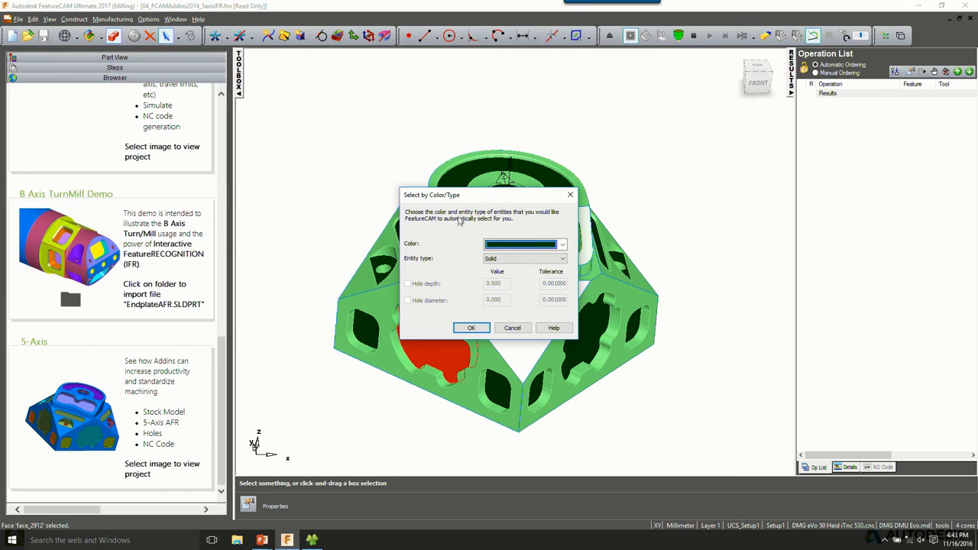
pyautogui.click(472, 328)
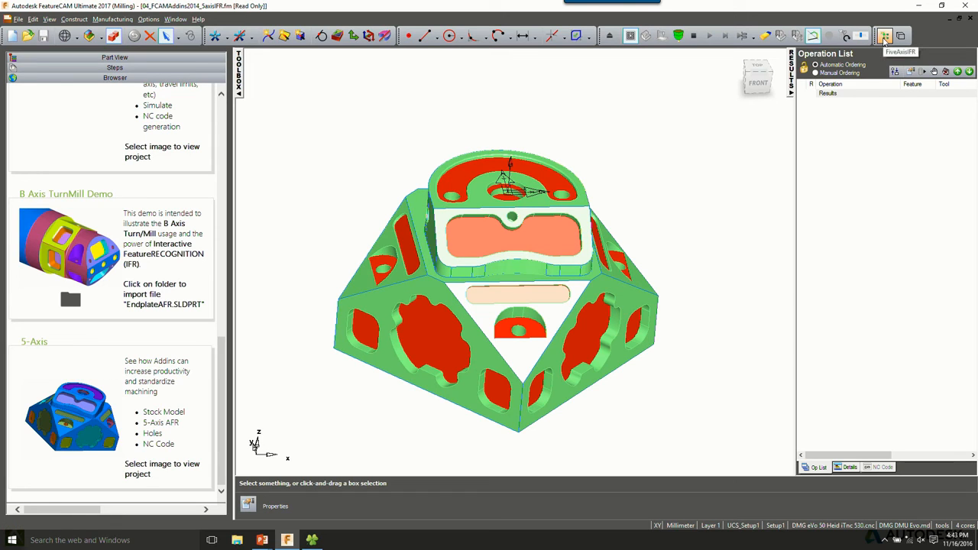
pyautogui.click(884, 36)
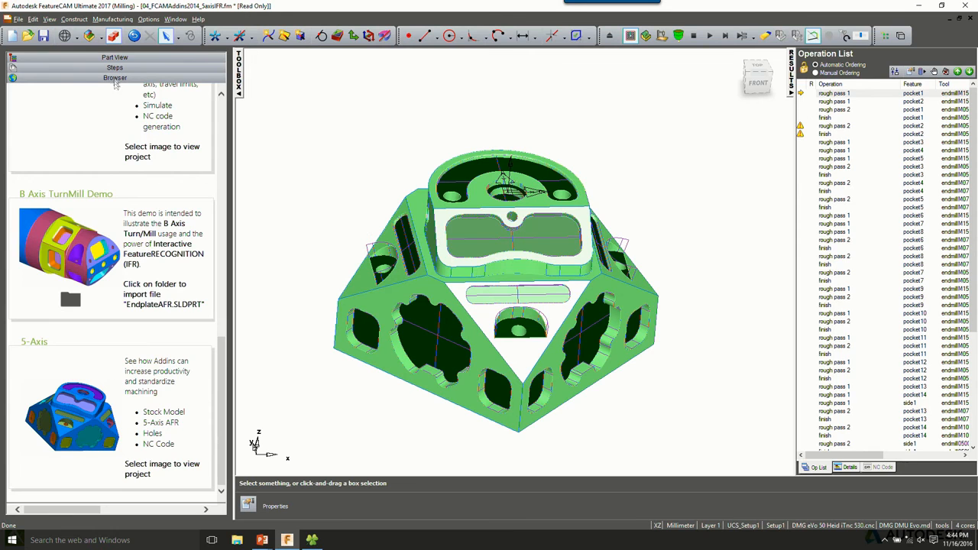
# Run the machine simulation of the recognized 5-axis features and examine the machined part on the table.
pyautogui.click(115, 68)
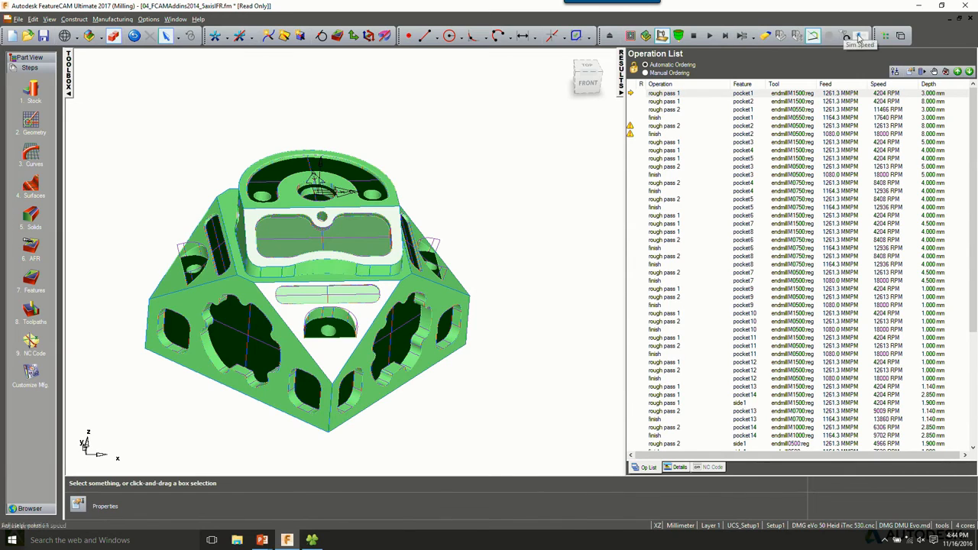
pyautogui.click(710, 36)
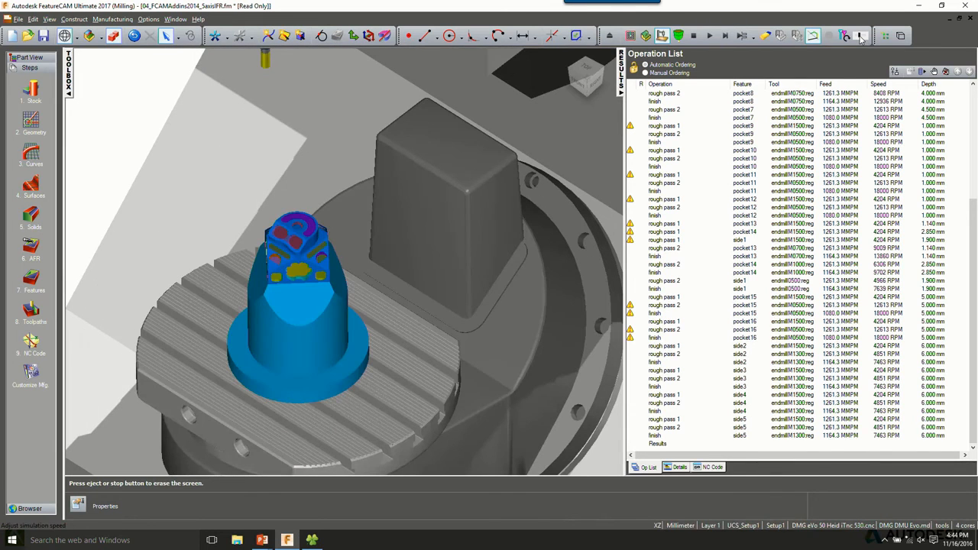
pyautogui.moveTo(305, 229); pyautogui.dragTo(313, 271, button='middle')
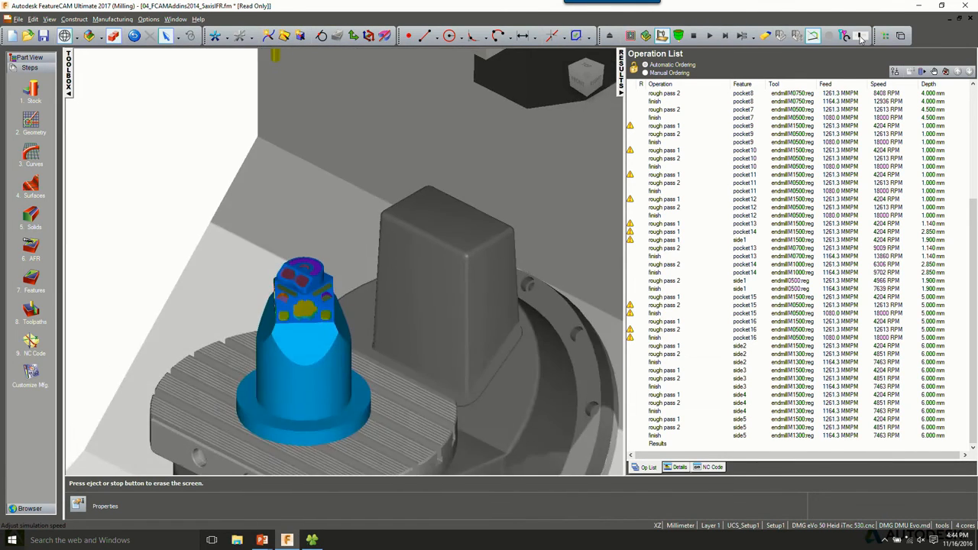
# Examine the simulated pocket floors on the machined part up close and clear the simulation.
pyautogui.scroll(5, 321, 290)
pyautogui.moveTo(411, 331); pyautogui.dragTo(352, 315, button='middle')
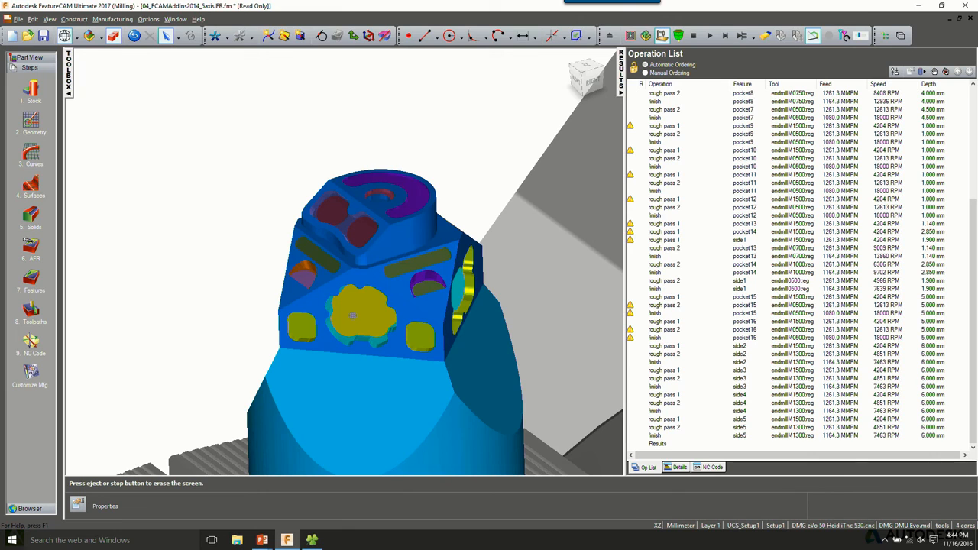
pyautogui.press('Escape')
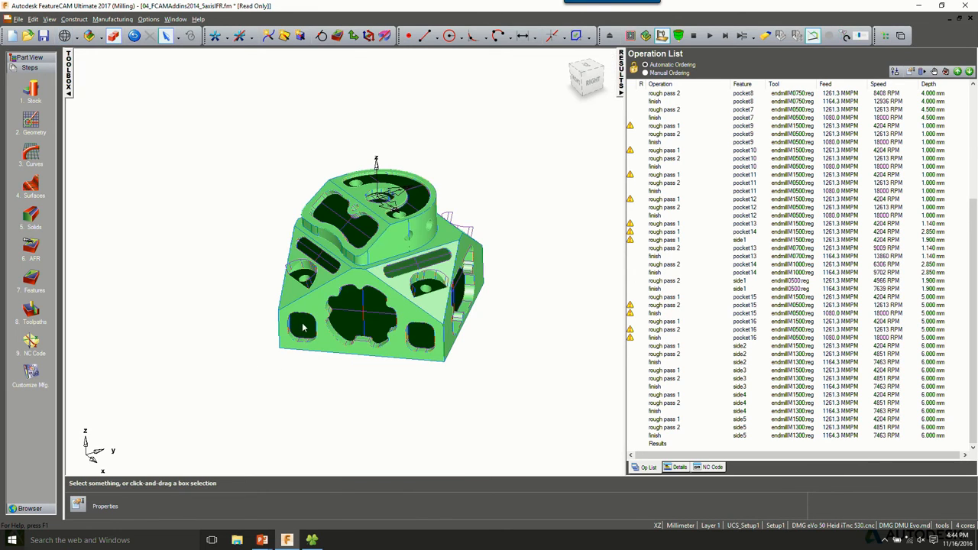
# Enable bottom finishing for milled features and turn off its wall pass in the document's machining attributes.
pyautogui.click(45, 58)
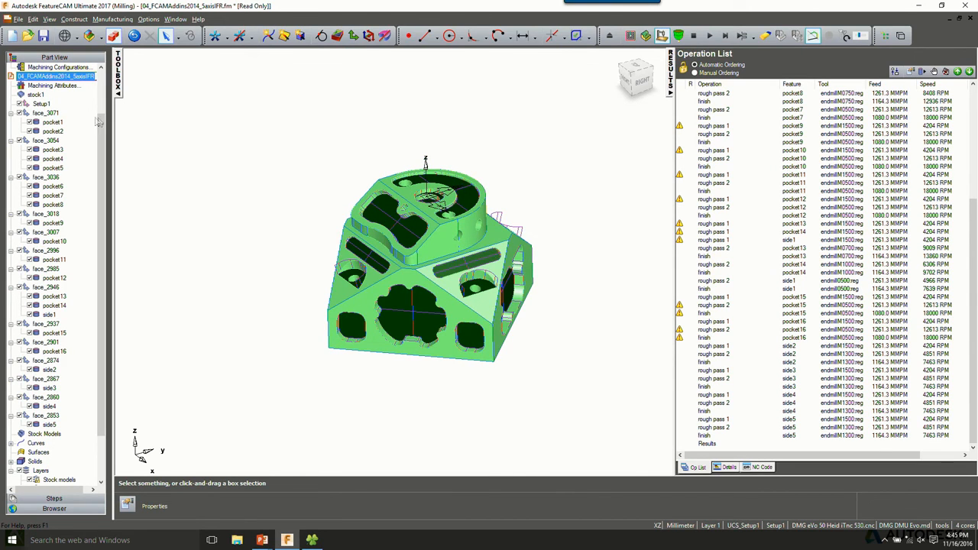
pyautogui.scroll(2, 105, 128)
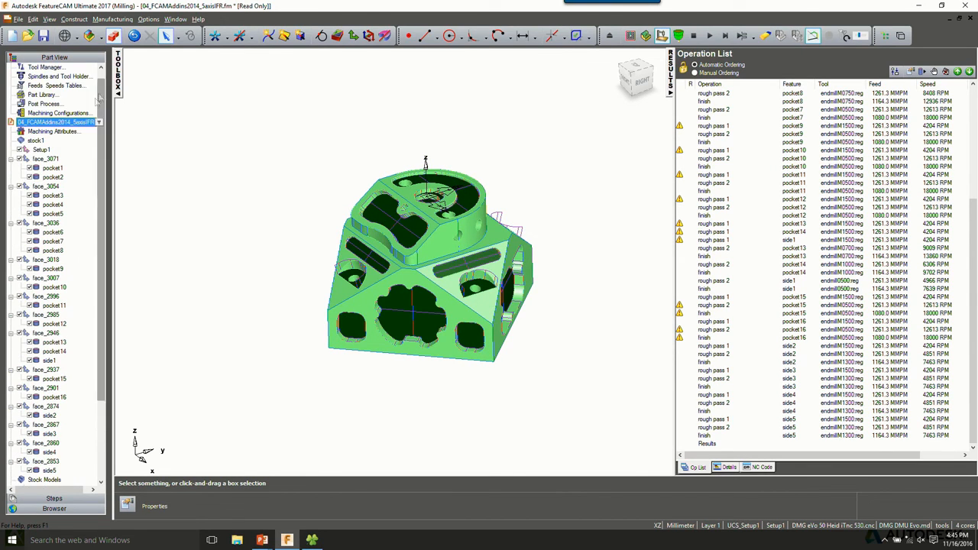
pyautogui.doubleClick(59, 132)
pyautogui.moveTo(460, 135); pyautogui.dragTo(407, 117)
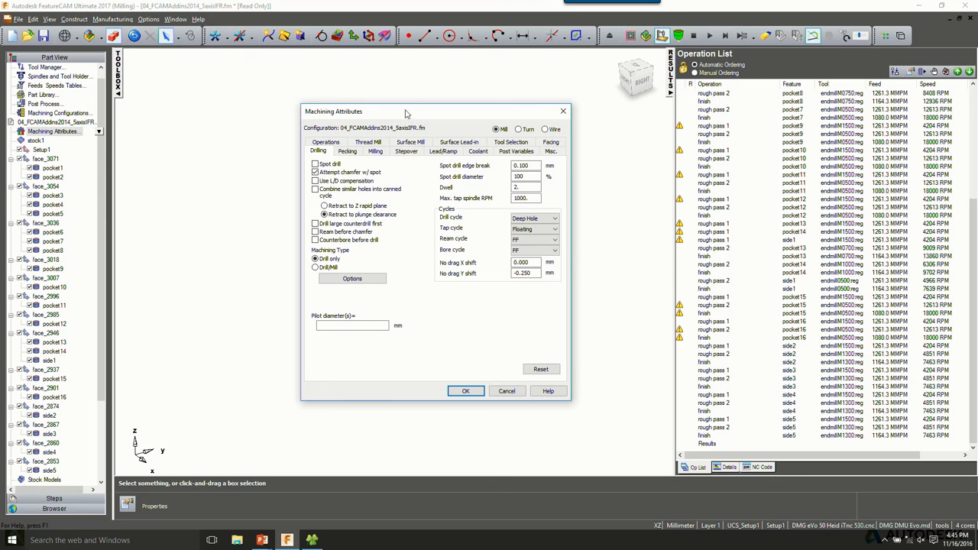
pyautogui.click(406, 152)
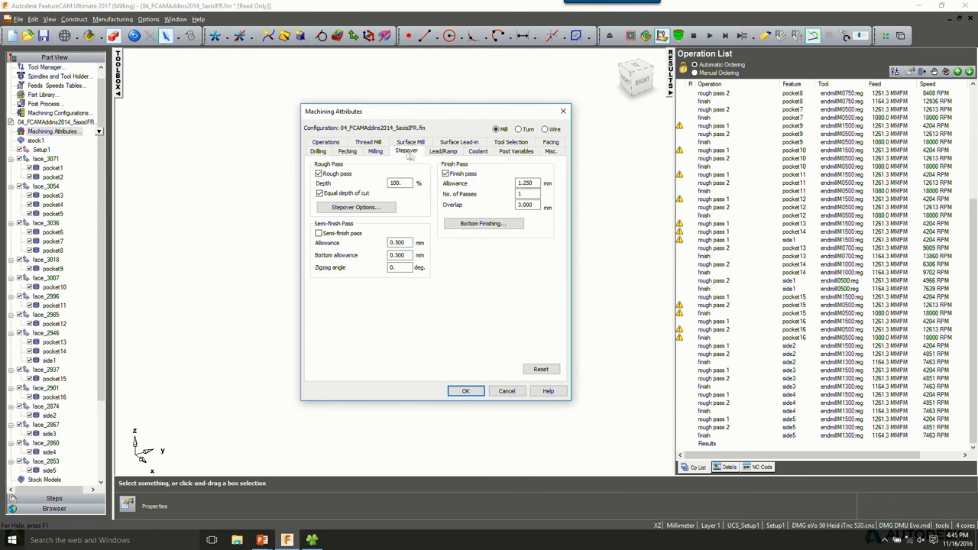
pyautogui.click(477, 229)
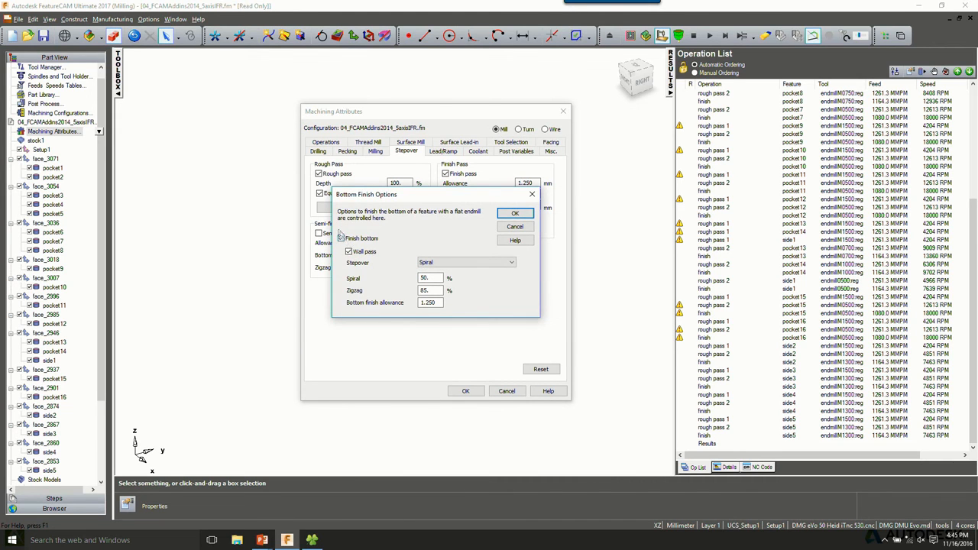
pyautogui.click(349, 252)
pyautogui.click(515, 214)
pyautogui.click(465, 390)
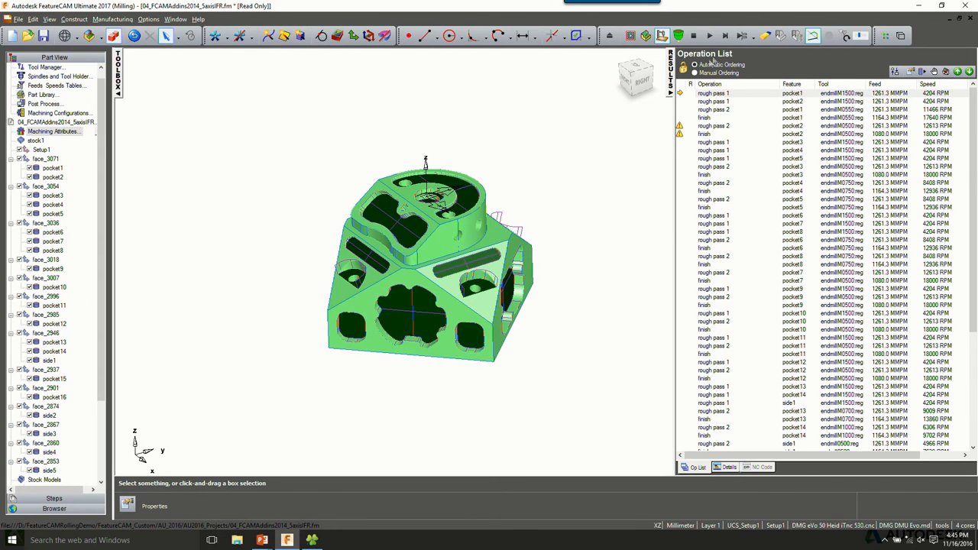
# Run the machine simulation again with the updated bottom finishing, clear it, and inspect the part model.
pyautogui.click(710, 36)
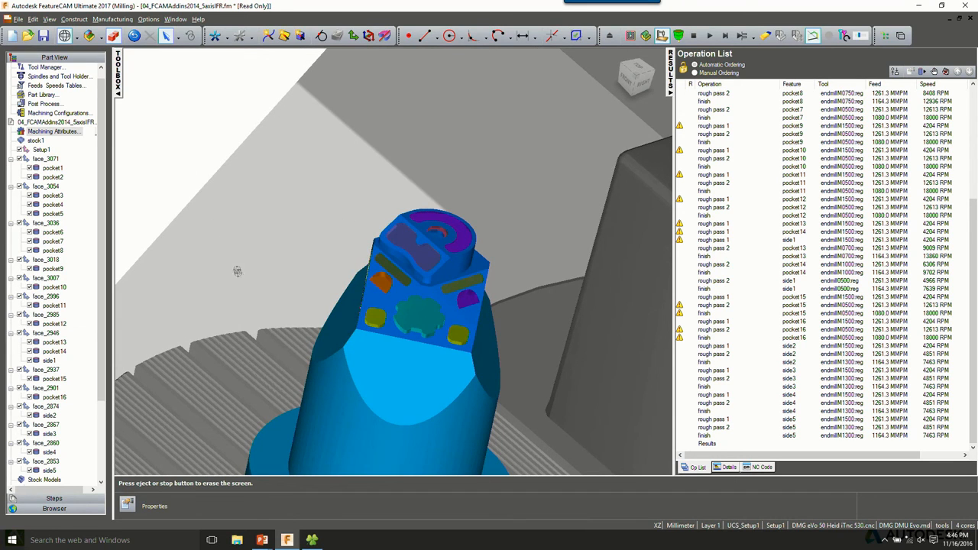
pyautogui.press('Escape')
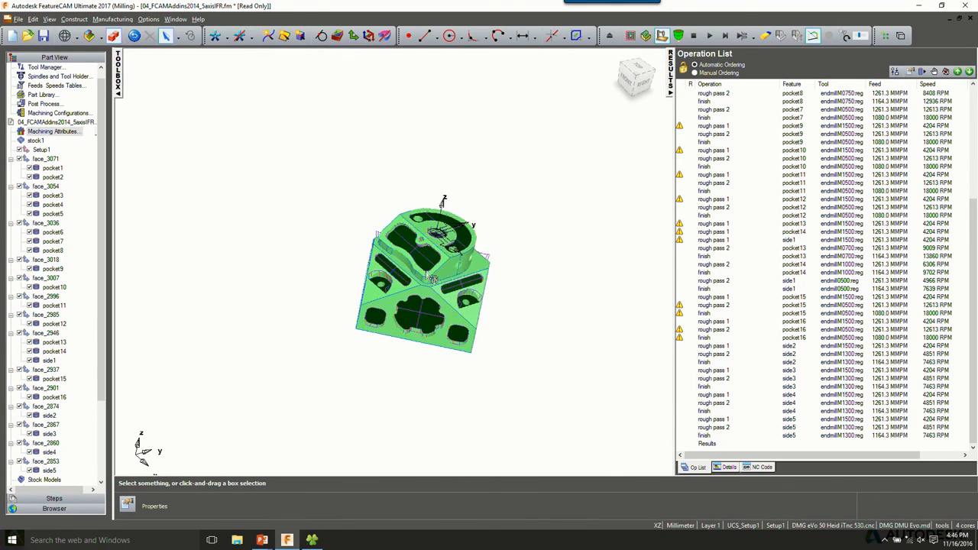
pyautogui.moveTo(428, 267); pyautogui.dragTo(412, 279, button='middle')
pyautogui.scroll(1, 412, 279)
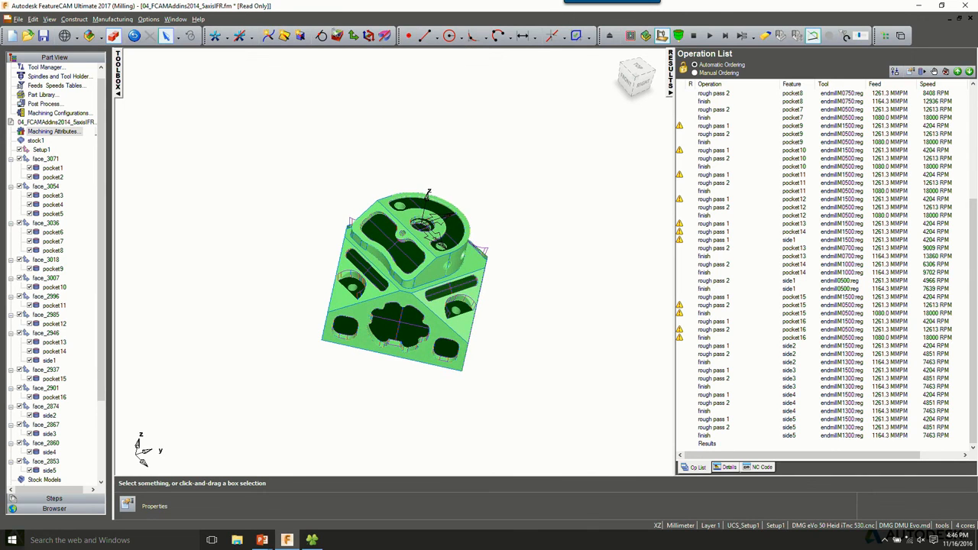
# Recognize holes along the setup Z-axis and create a pattern from the two small holes in the curved pocket.
pyautogui.click(337, 36)
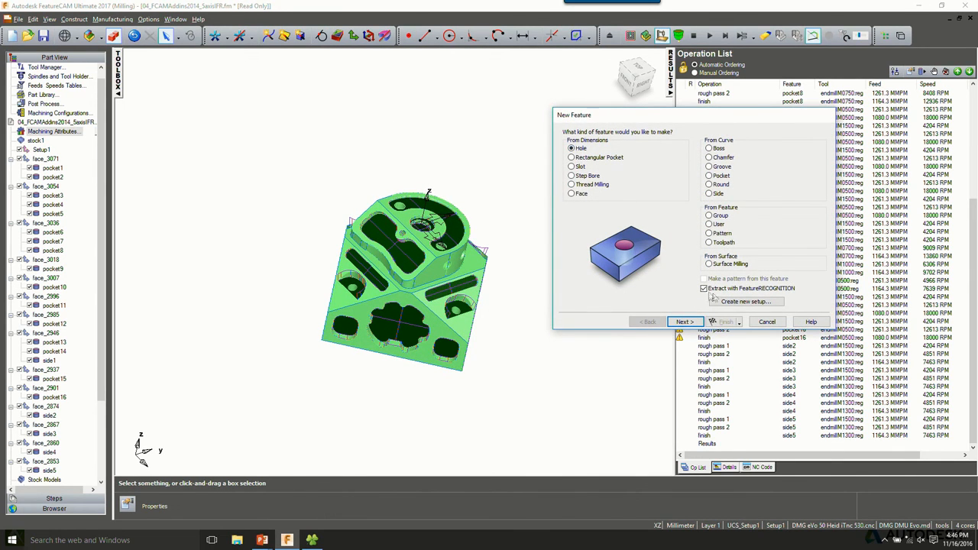
pyautogui.click(683, 321)
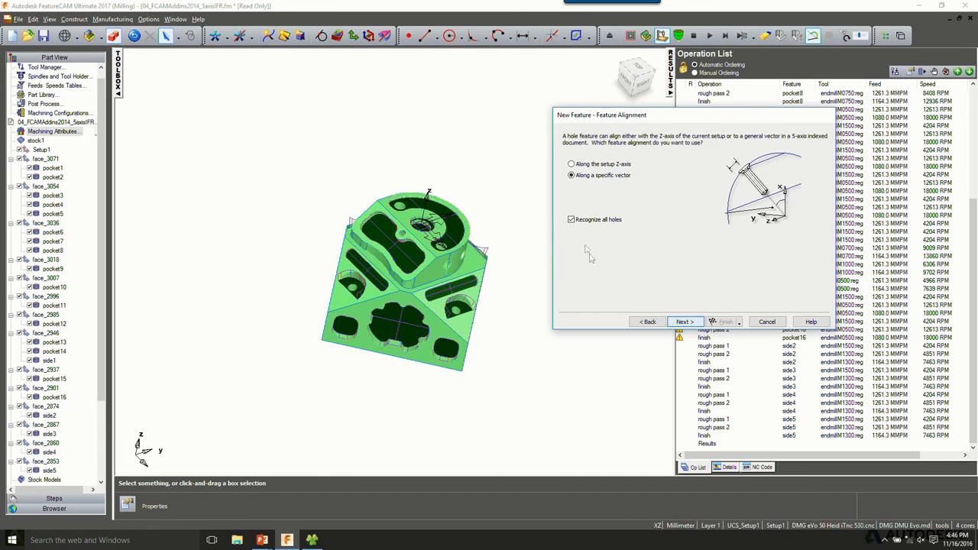
pyautogui.click(594, 165)
pyautogui.click(685, 322)
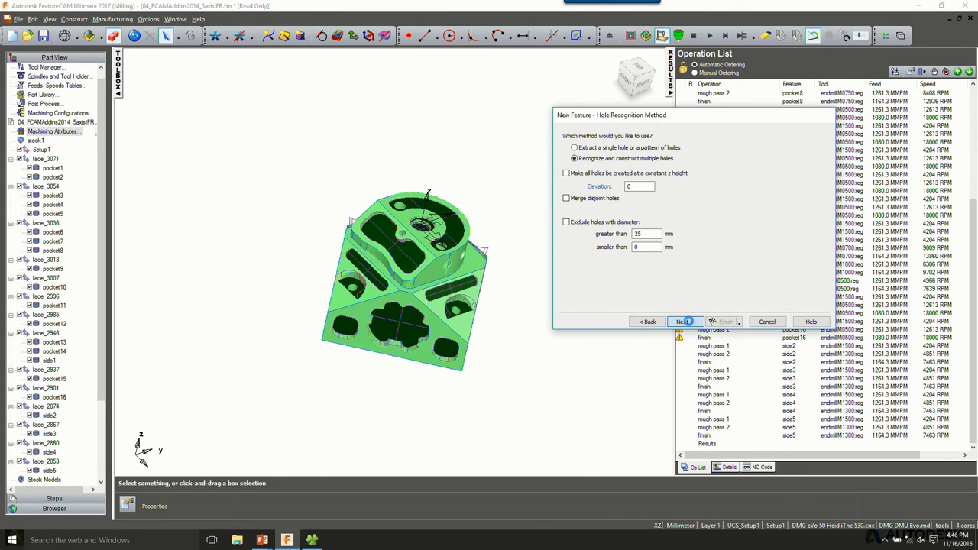
pyautogui.click(684, 321)
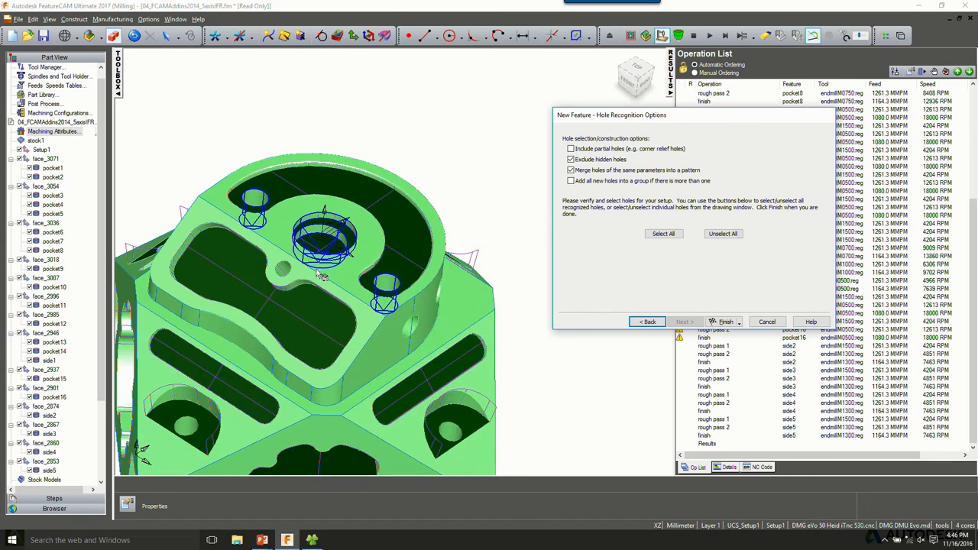
pyautogui.click(269, 197)
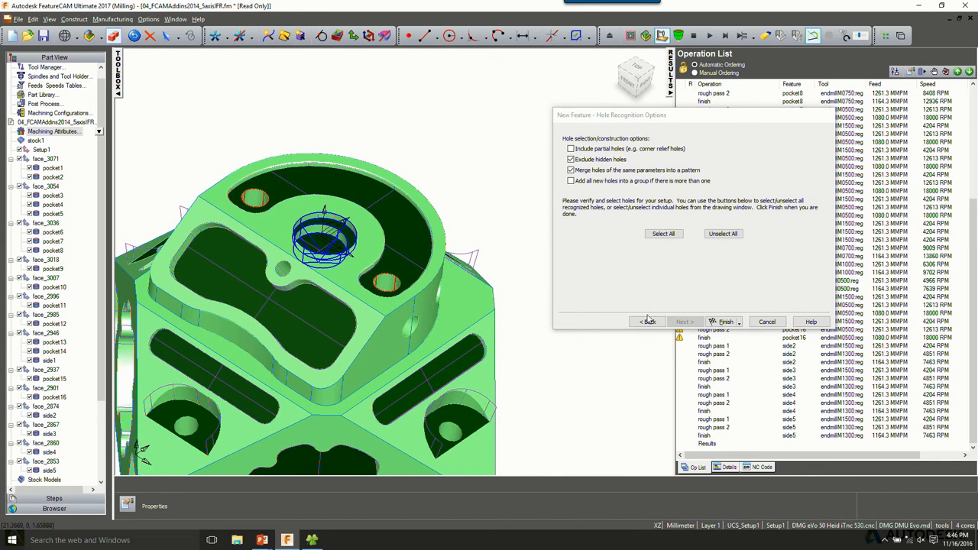
pyautogui.click(723, 321)
# Recognize all holes along specific vectors with FeatureRECOGNITION and create every hole found on the angled faces.
pyautogui.scroll(-6, 378, 29)
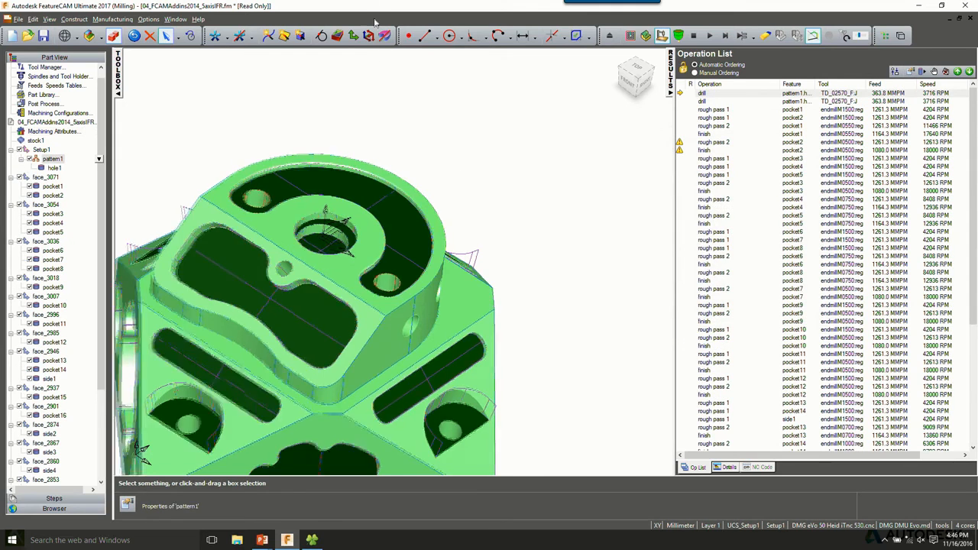
pyautogui.click(337, 36)
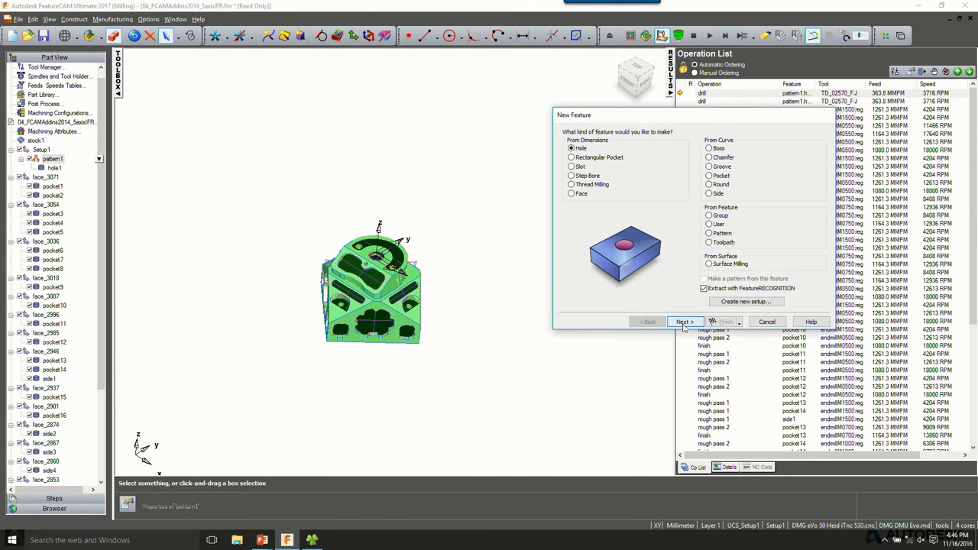
pyautogui.click(684, 322)
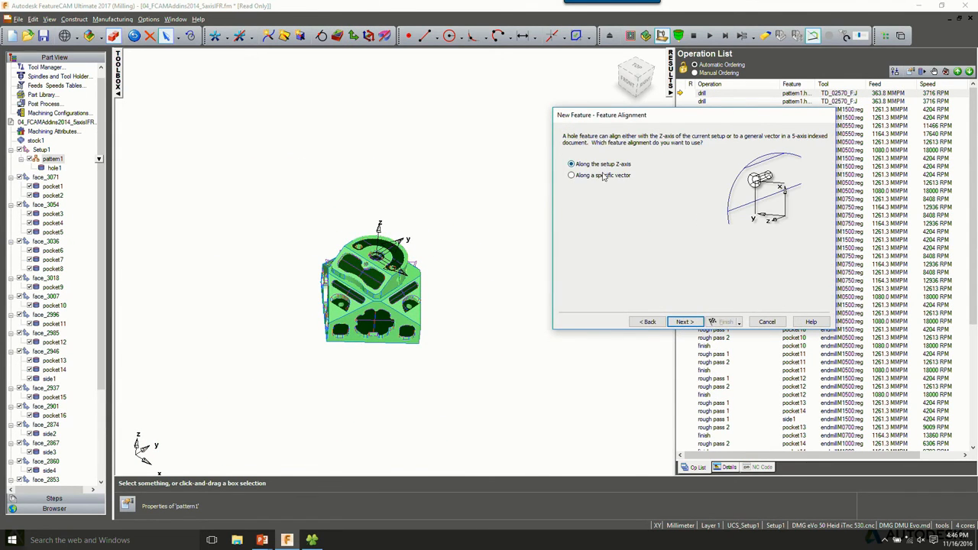
pyautogui.click(601, 177)
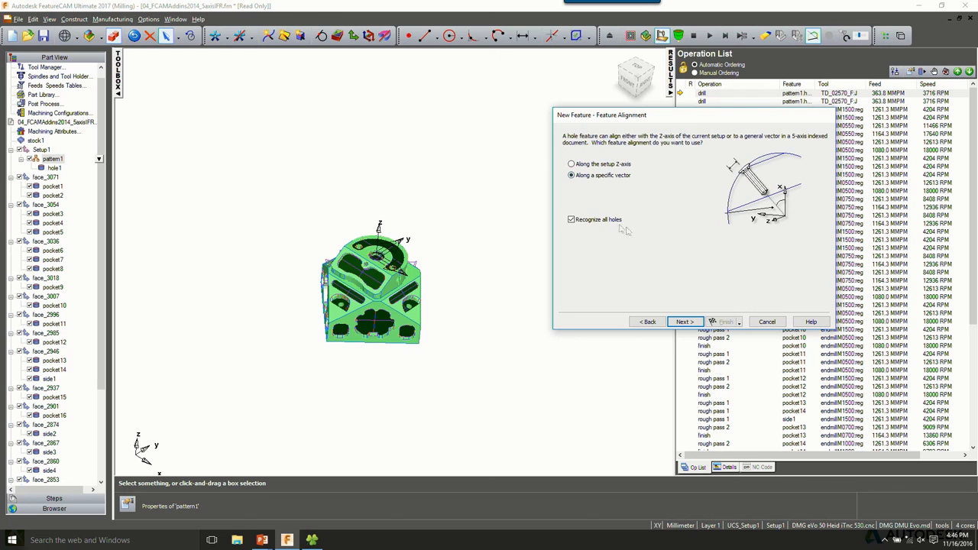
pyautogui.click(685, 323)
pyautogui.click(686, 322)
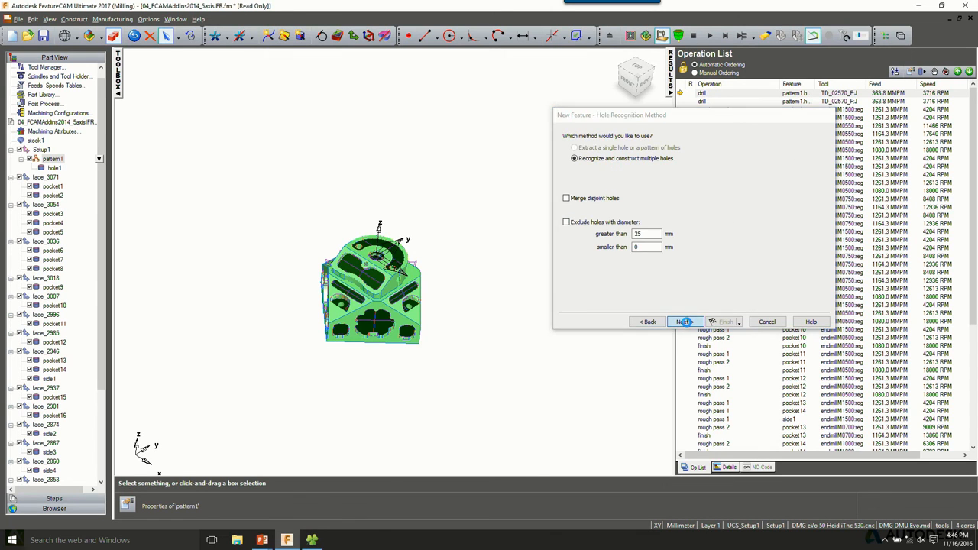
pyautogui.click(665, 234)
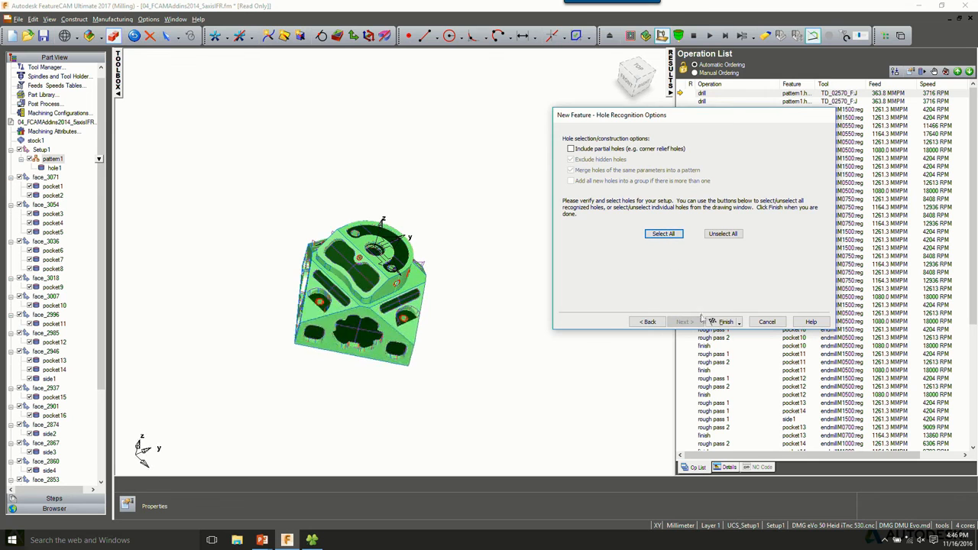
pyautogui.click(723, 322)
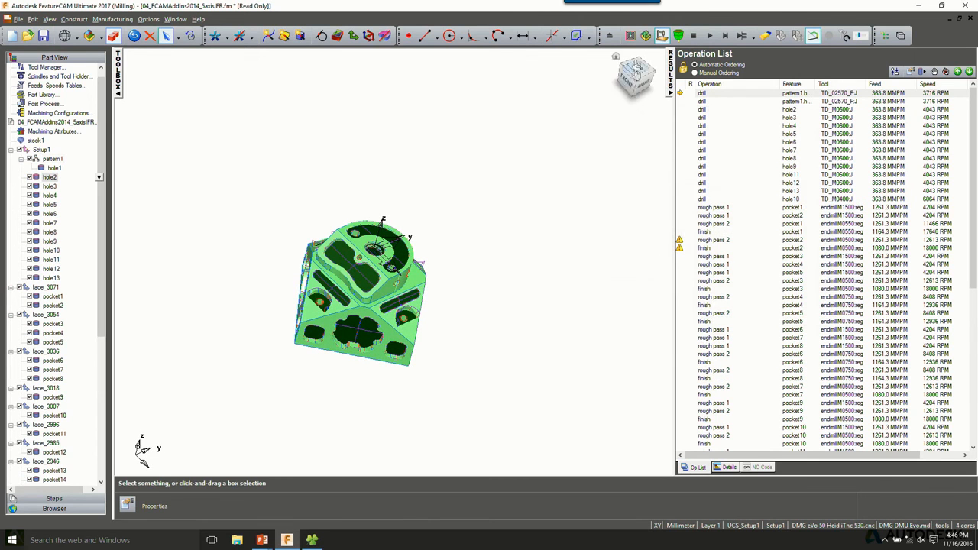
# Run the centerline simulation of all operations and display the generated NC code.
pyautogui.click(630, 35)
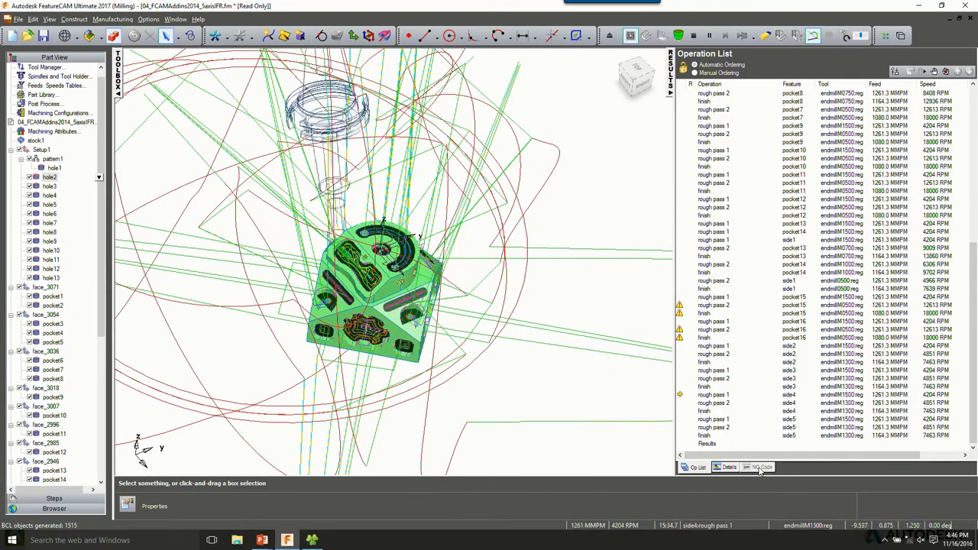
pyautogui.click(760, 467)
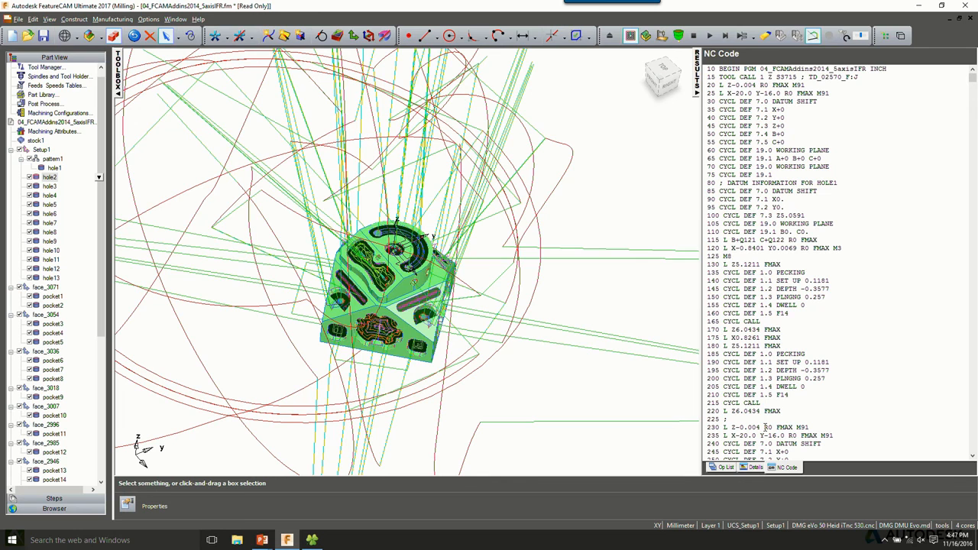
# Switch to the PowerPoint slide show and show its presenter view from the Example slide.
pyautogui.hotkey('alt', 'Tab')
pyautogui.hotkey('alt', 'Tab')
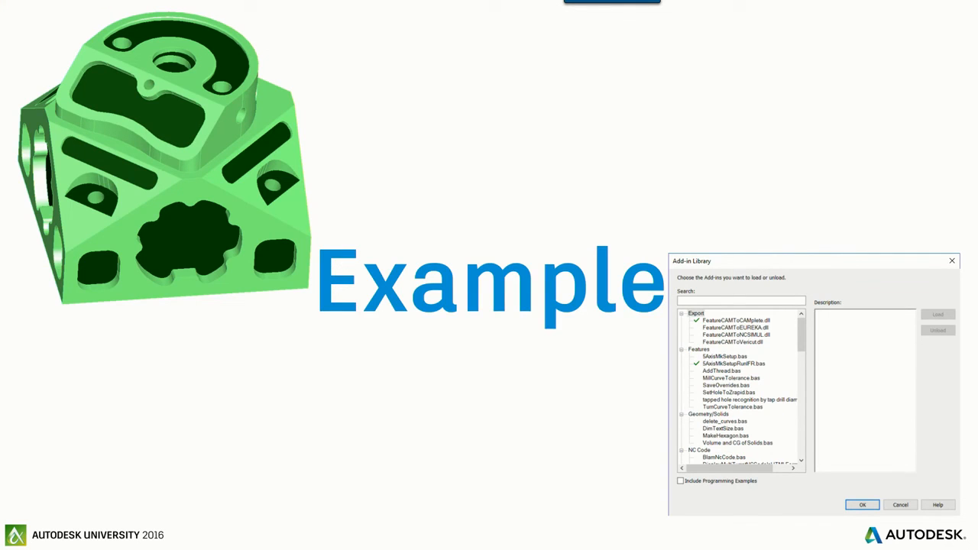
pyautogui.rightClick(489, 256)
pyautogui.click(538, 339)
pyautogui.rightClick(520, 320)
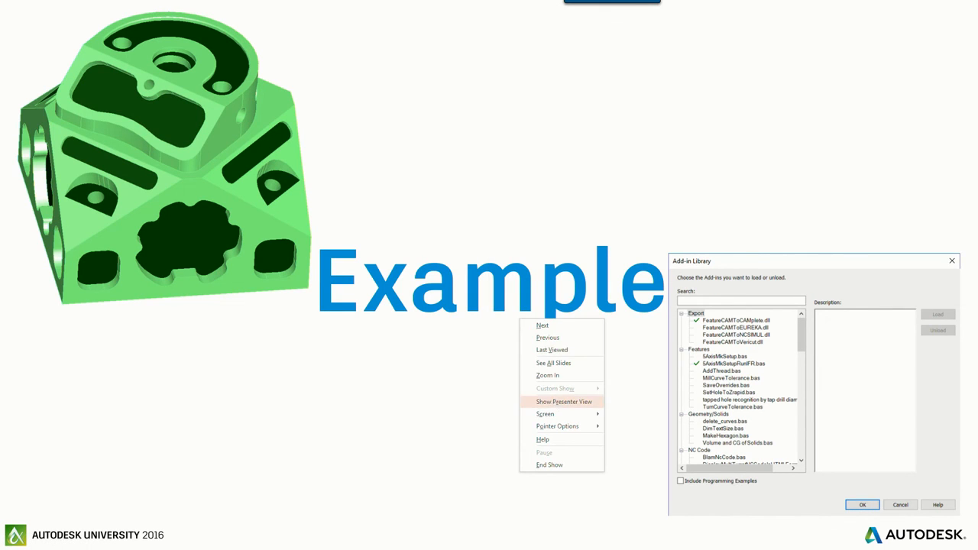
pyautogui.click(555, 402)
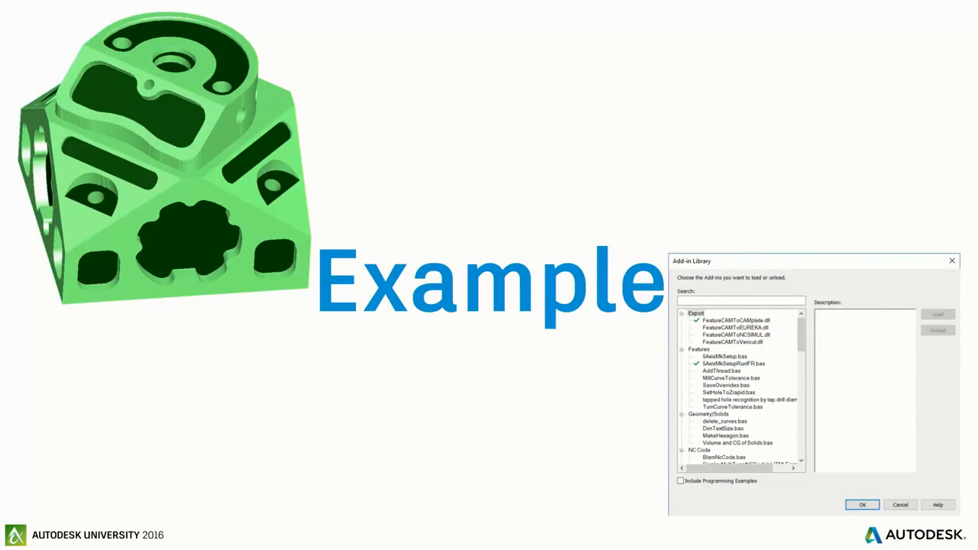